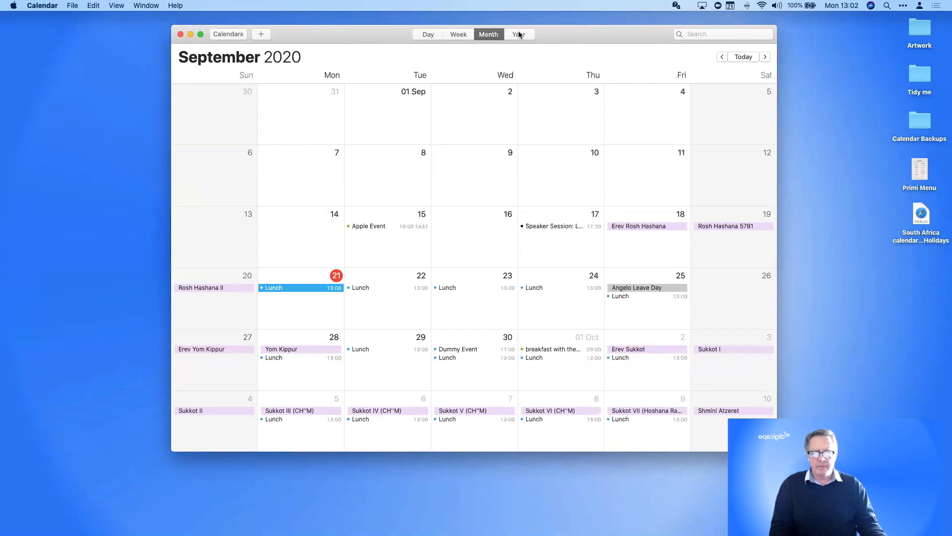
Cycle through the Year, Day, Week and Month views, ending on the week of 20–26 September 2020
{"action": "left_click", "coordinate": [519, 34]}
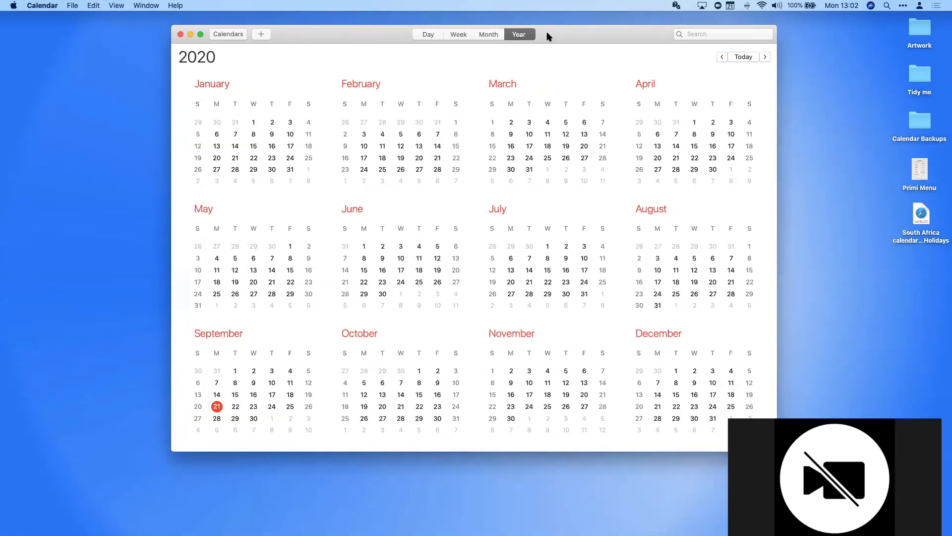
{"action": "key", "text": "super+1"}
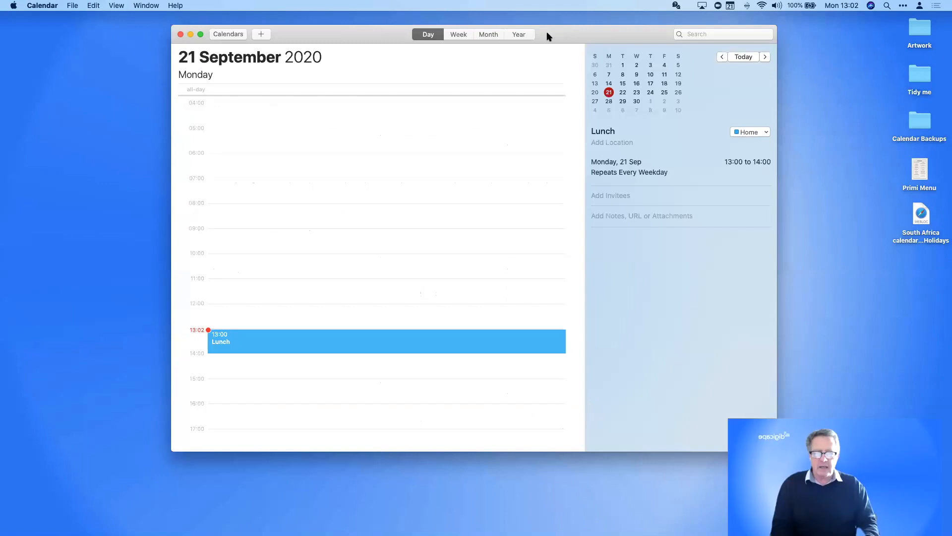
{"action": "key", "text": "super+2"}
{"action": "key", "text": "super+3"}
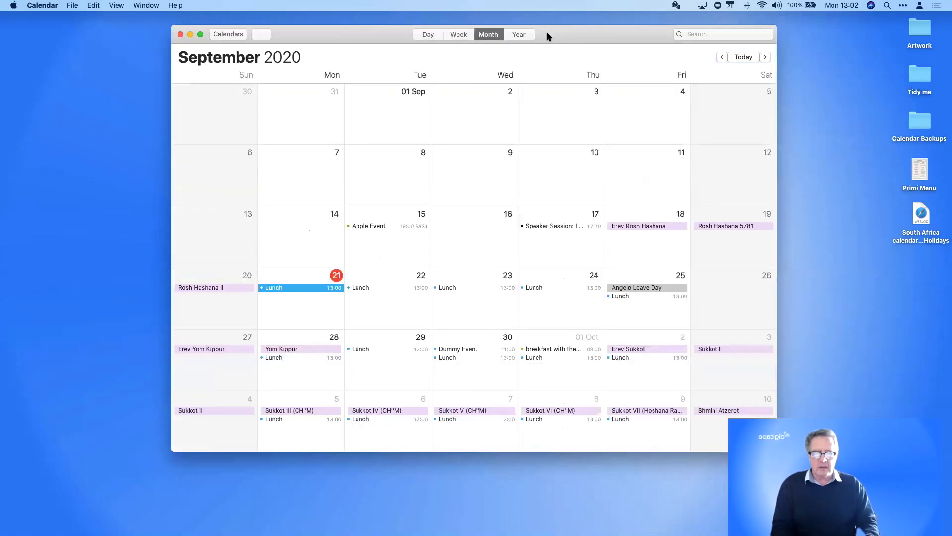
{"action": "key", "text": "super+4"}
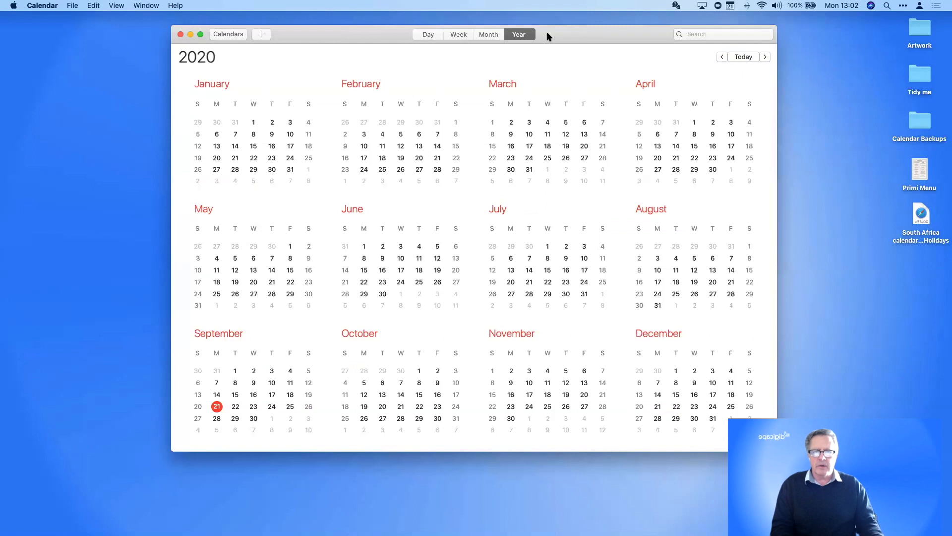
{"action": "left_click", "coordinate": [456, 35]}
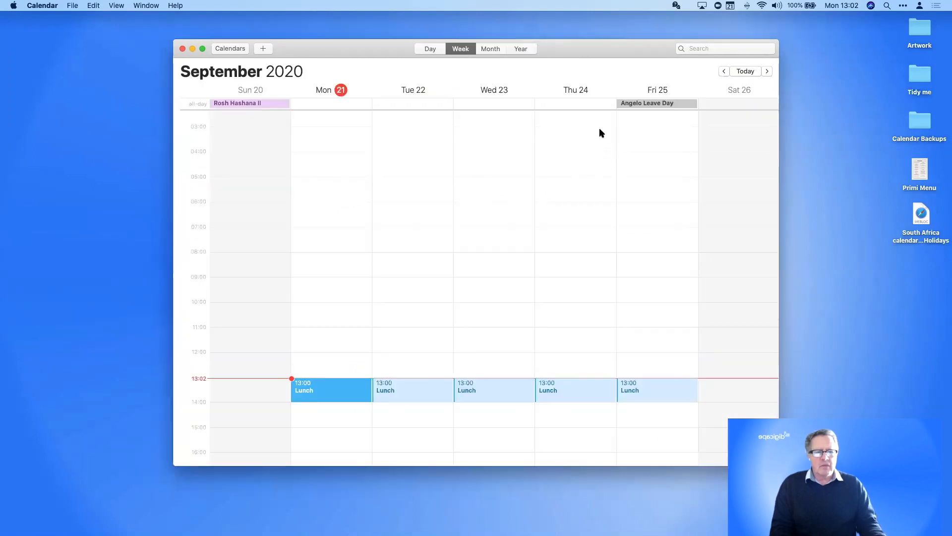
{"action": "left_click", "coordinate": [767, 71]}
{"action": "left_click", "coordinate": [725, 71]}
{"action": "left_click", "coordinate": [725, 72]}
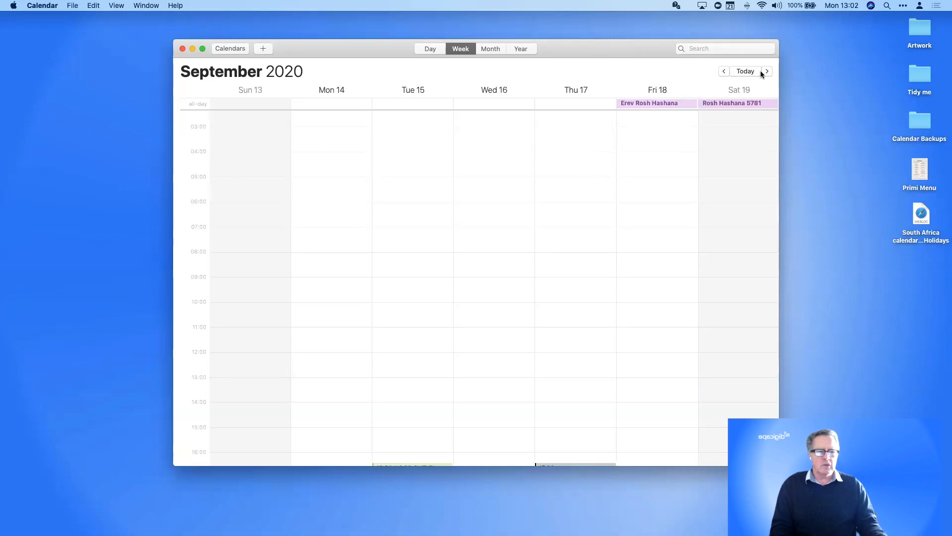
{"action": "left_click", "coordinate": [767, 71]}
{"action": "left_click", "coordinate": [767, 71]}
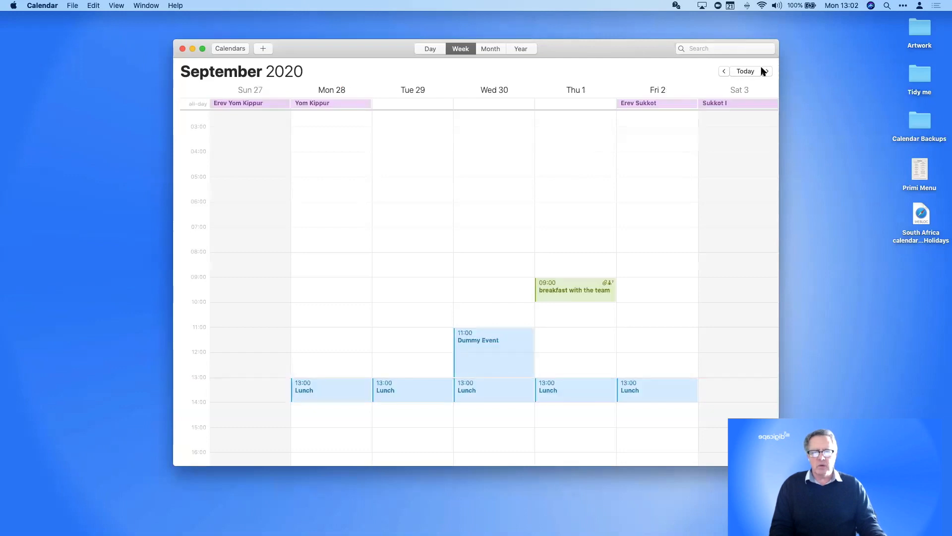
{"action": "left_click", "coordinate": [489, 48]}
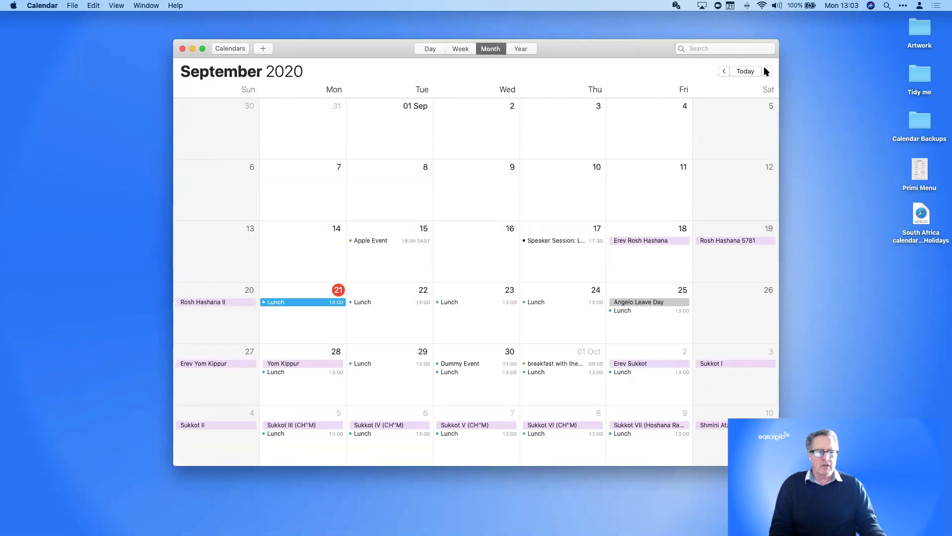
{"action": "left_click", "coordinate": [767, 71]}
{"action": "left_click", "coordinate": [766, 71]}
{"action": "left_click", "coordinate": [724, 71]}
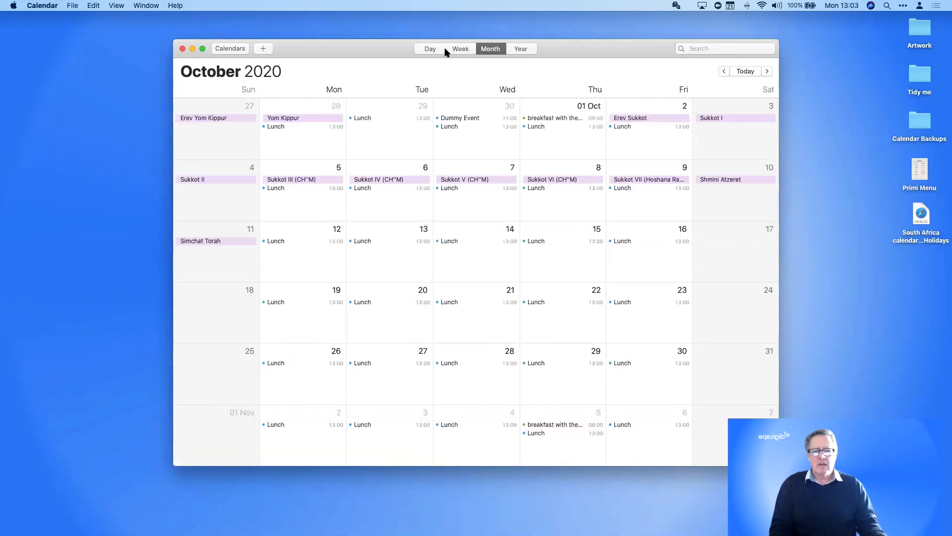
{"action": "left_click", "coordinate": [430, 49]}
{"action": "left_click", "coordinate": [767, 71]}
{"action": "left_click", "coordinate": [767, 70]}
{"action": "left_click", "coordinate": [520, 49]}
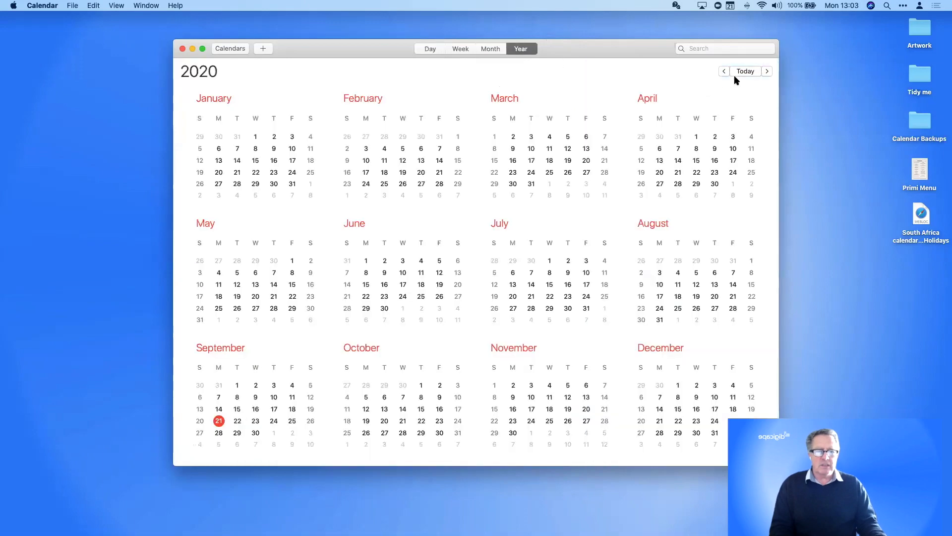
{"action": "left_click", "coordinate": [767, 72]}
{"action": "left_click", "coordinate": [767, 71]}
{"action": "left_click", "coordinate": [767, 71]}
{"action": "left_click", "coordinate": [767, 72]}
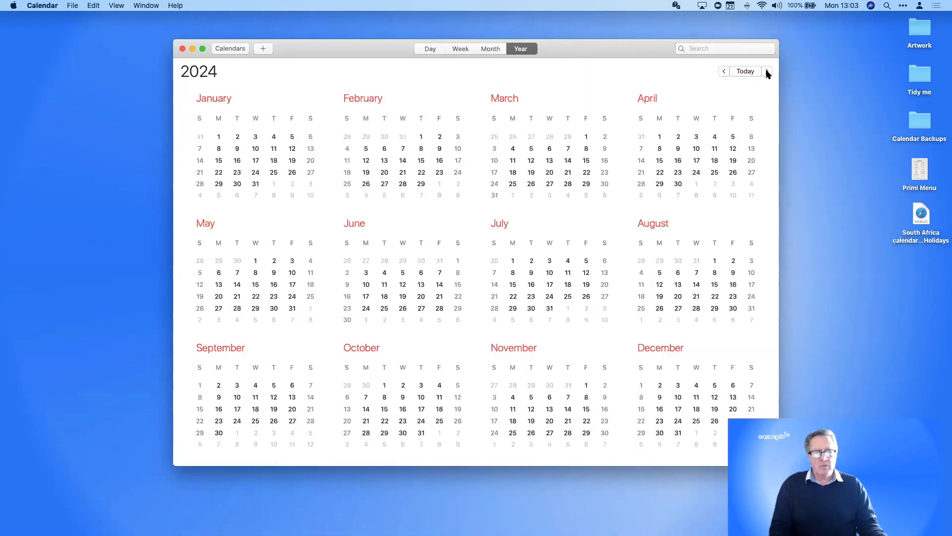
{"action": "left_click", "coordinate": [724, 71]}
{"action": "left_click", "coordinate": [724, 71]}
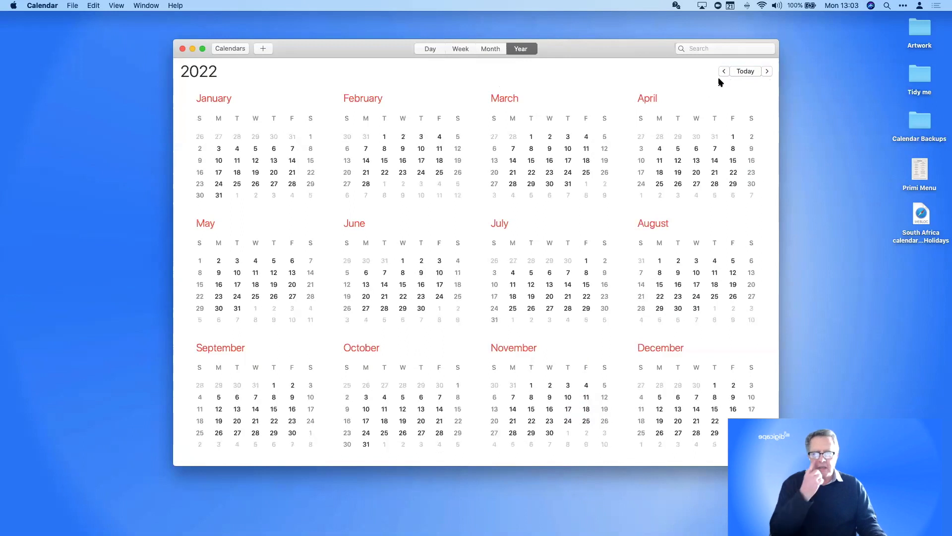
{"action": "left_click", "coordinate": [461, 48]}
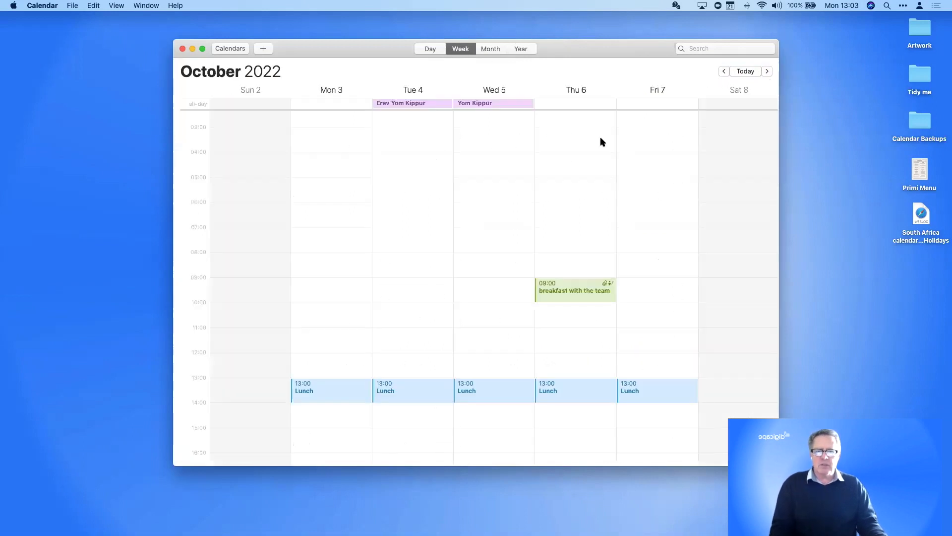
{"action": "left_click", "coordinate": [767, 72]}
{"action": "left_click", "coordinate": [767, 72]}
{"action": "left_click", "coordinate": [768, 71]}
{"action": "left_click", "coordinate": [767, 72]}
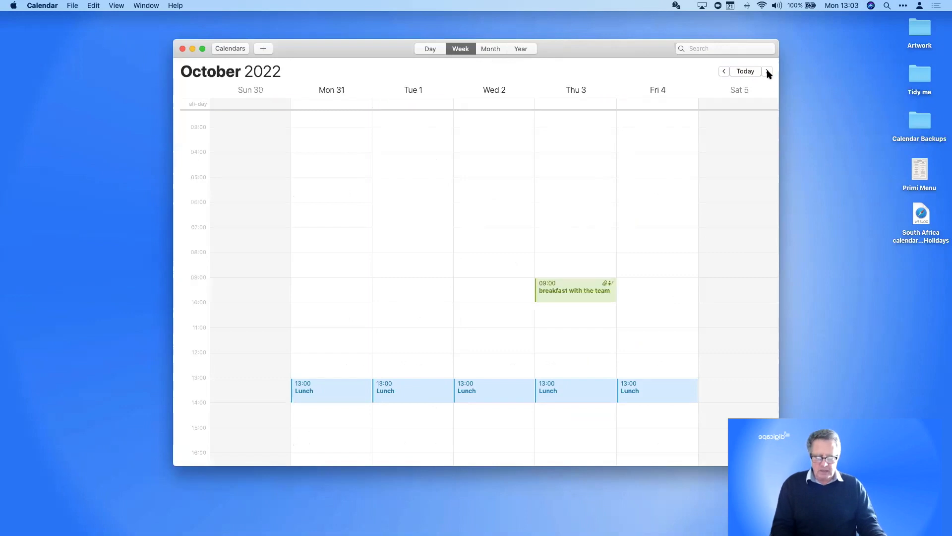
{"action": "key", "text": "super+t"}
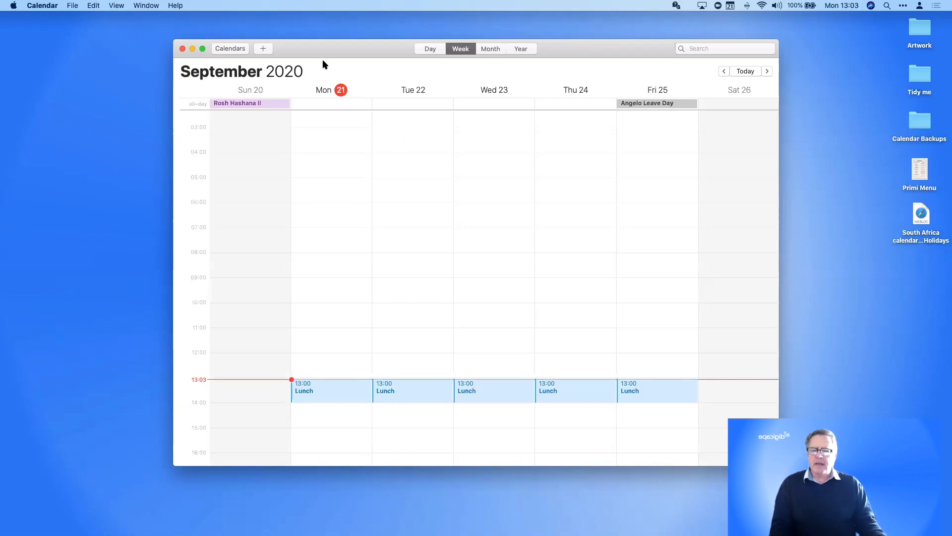
Create a quick event 'lunch with a colleague on Friday' for 12:00–13:00 on 25 September, fixing the typos
{"action": "left_click", "coordinate": [263, 48]}
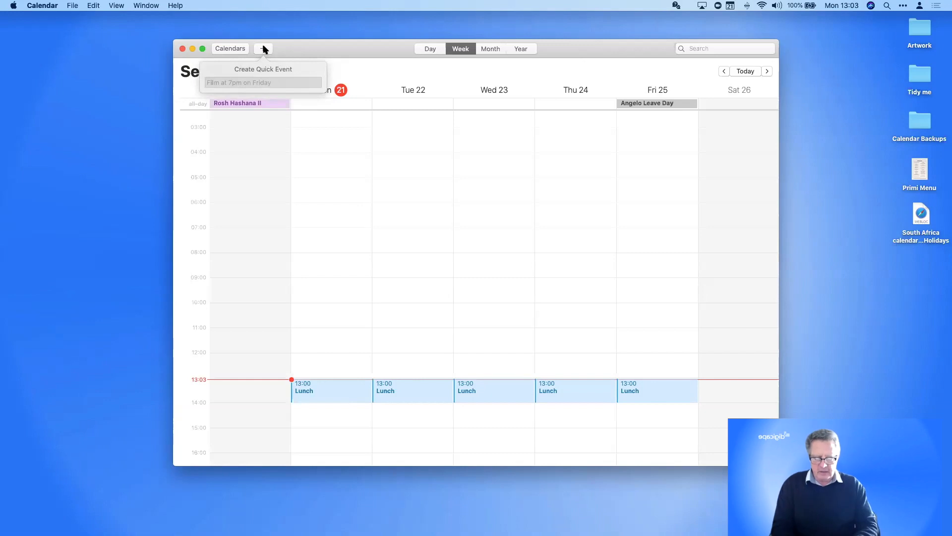
{"action": "type", "text": "lucn"}
{"action": "key", "text": "BackSpace"}
{"action": "key", "text": "BackSpace"}
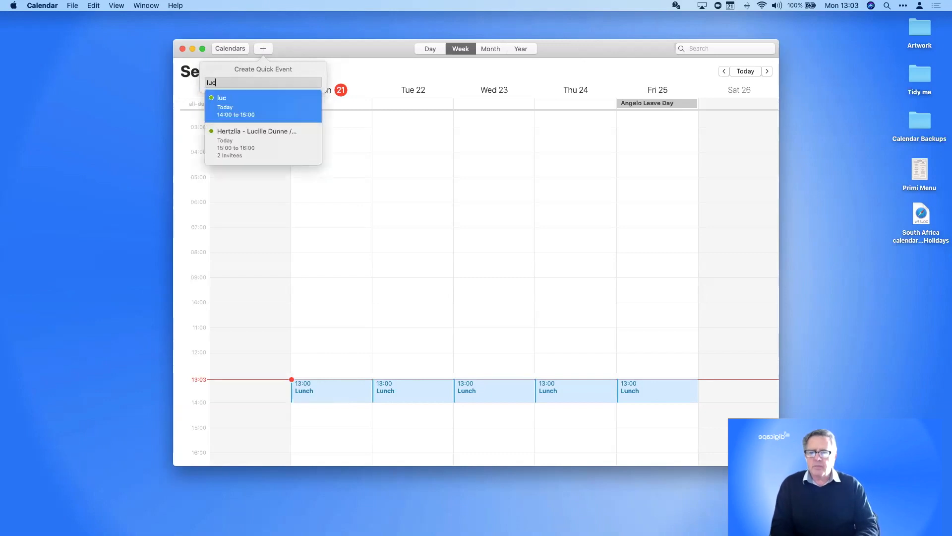
{"action": "type", "text": "nch wi"}
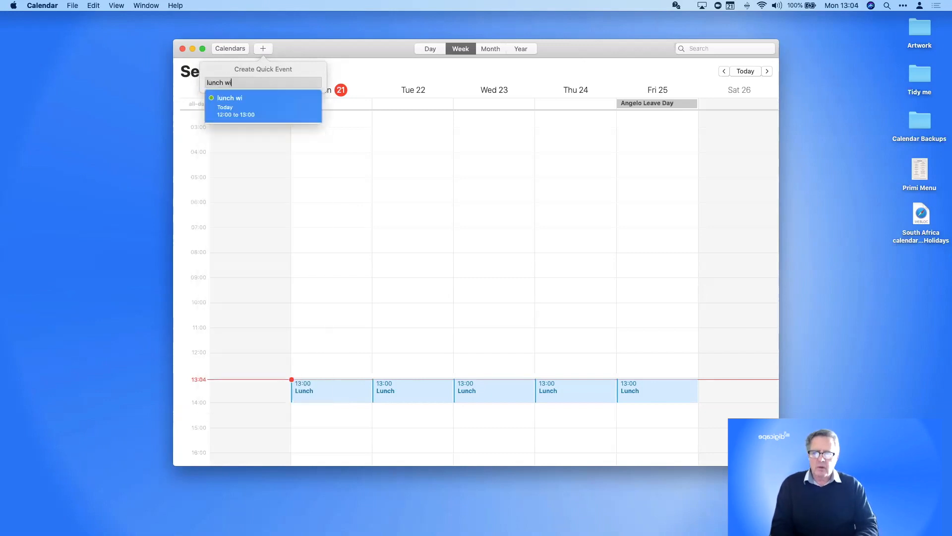
{"action": "type", "text": "th angelon on"}
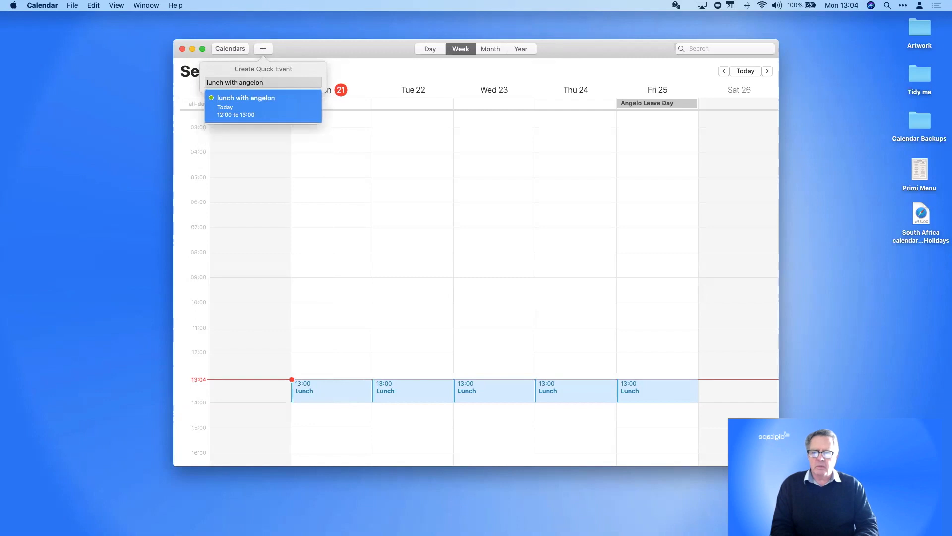
{"action": "key", "text": "BackSpace"}
{"action": "key", "text": "BackSpace"}
{"action": "key", "text": "BackSpace"}
{"action": "type", "text": "on Frida"}
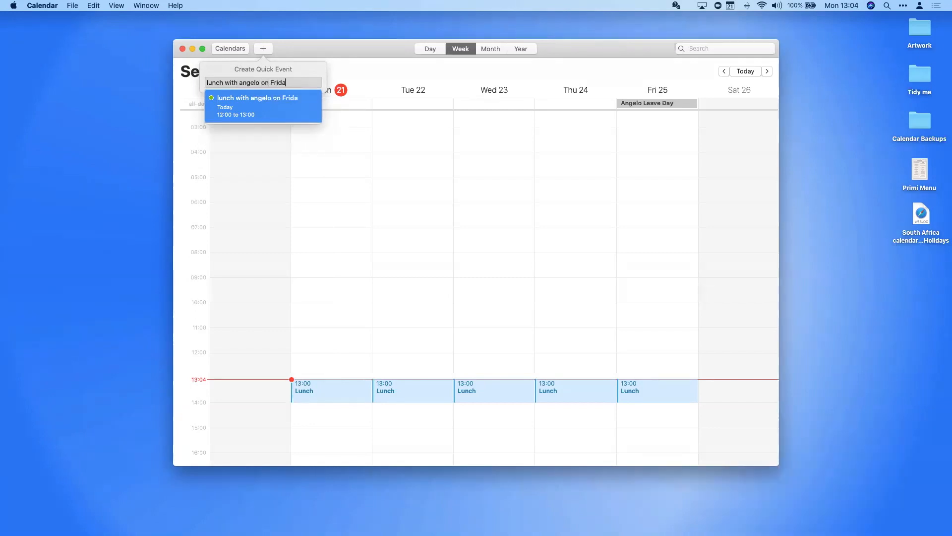
{"action": "type", "text": "y"}
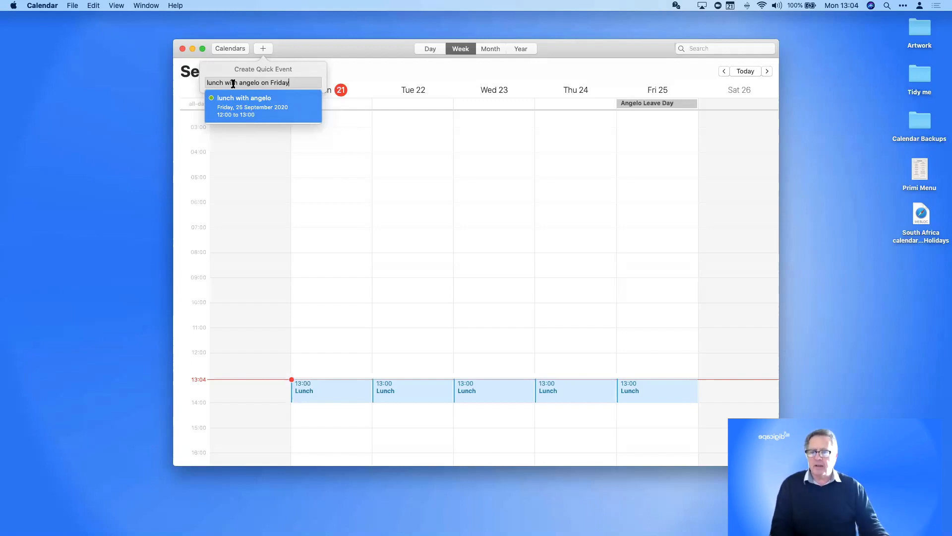
{"action": "double_click", "coordinate": [216, 84]}
{"action": "type", "text": "breakfast"}
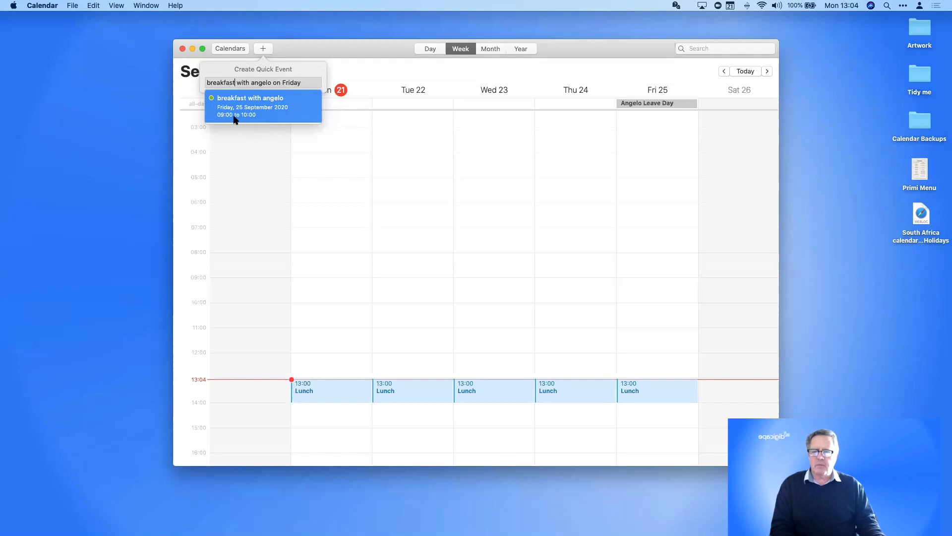
{"action": "double_click", "coordinate": [220, 83]}
{"action": "type", "text": "lu"}
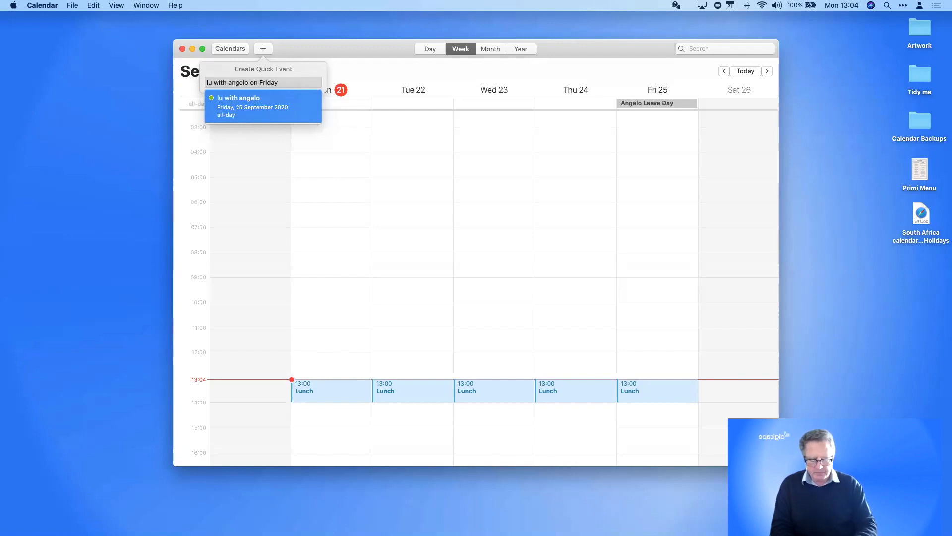
{"action": "type", "text": "nch"}
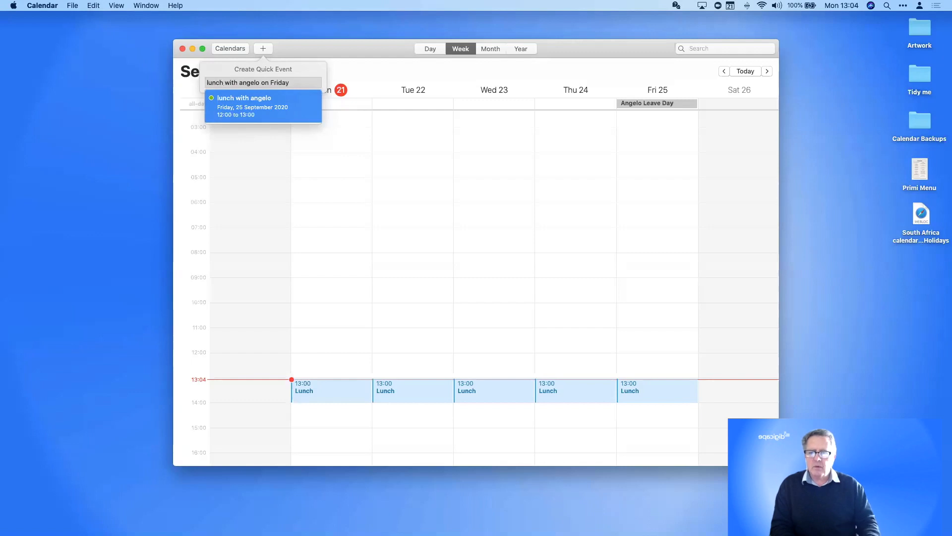
{"action": "key", "text": "Return"}
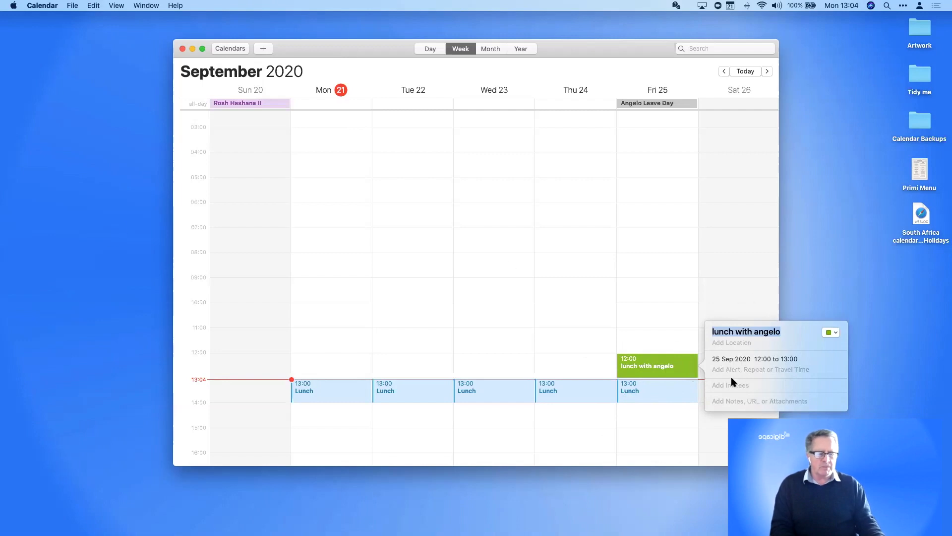
Detach the Friday lunch details into a floating Info window and nudge it up and left
{"action": "left_click_drag", "start_coordinate": [835, 397], "coordinate": [877, 301]}
{"action": "scroll", "coordinate": [507, 278], "scroll_direction": "right", "scroll_amount": 10}
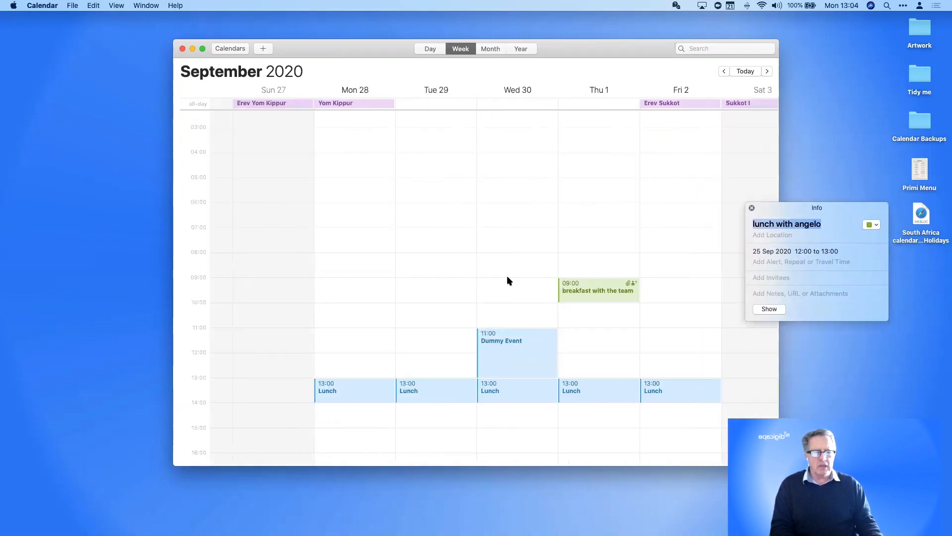
{"action": "scroll", "coordinate": [508, 280], "scroll_direction": "left", "scroll_amount": 8}
{"action": "scroll", "coordinate": [507, 281], "scroll_direction": "right", "scroll_amount": 8}
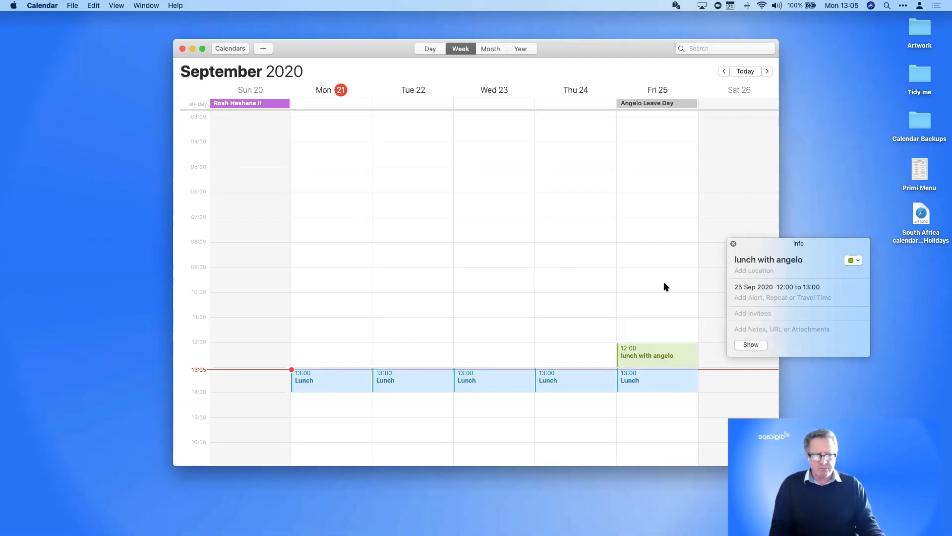
{"action": "left_click_drag", "start_coordinate": [774, 242], "coordinate": [716, 159]}
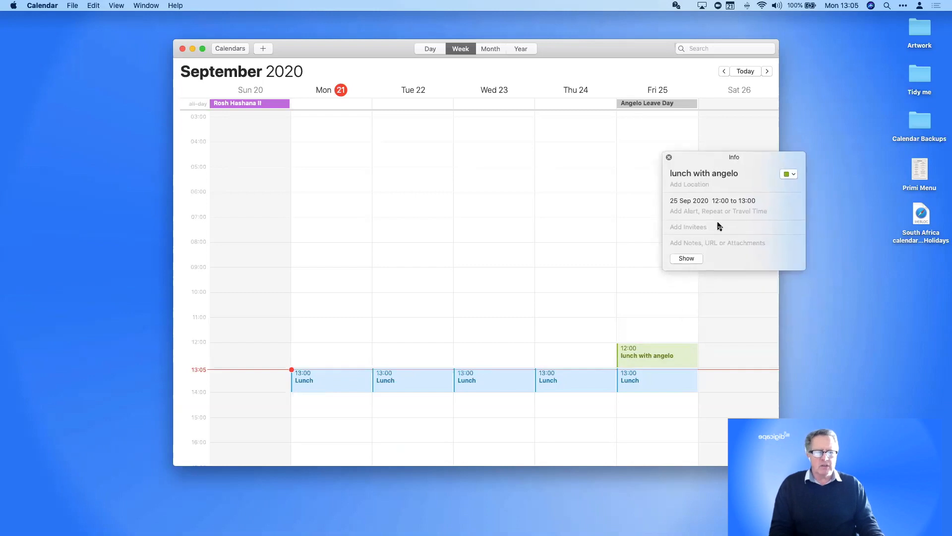
Set the lunch location to Primi Piatti on 12 Constantia Road and expand the date and time fields
{"action": "left_click", "coordinate": [688, 183]}
{"action": "type", "text": "primi"}
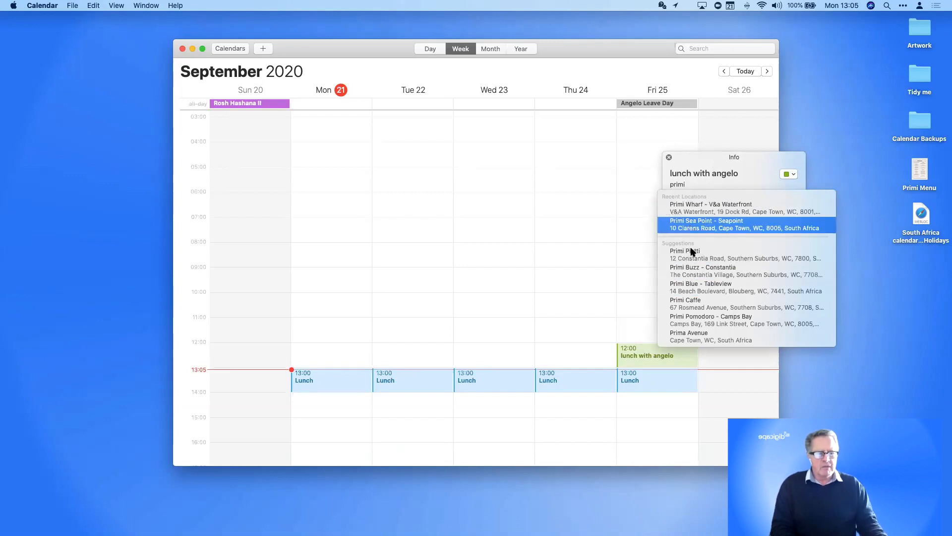
{"action": "scroll", "coordinate": [692, 263], "scroll_direction": "down", "scroll_amount": 2}
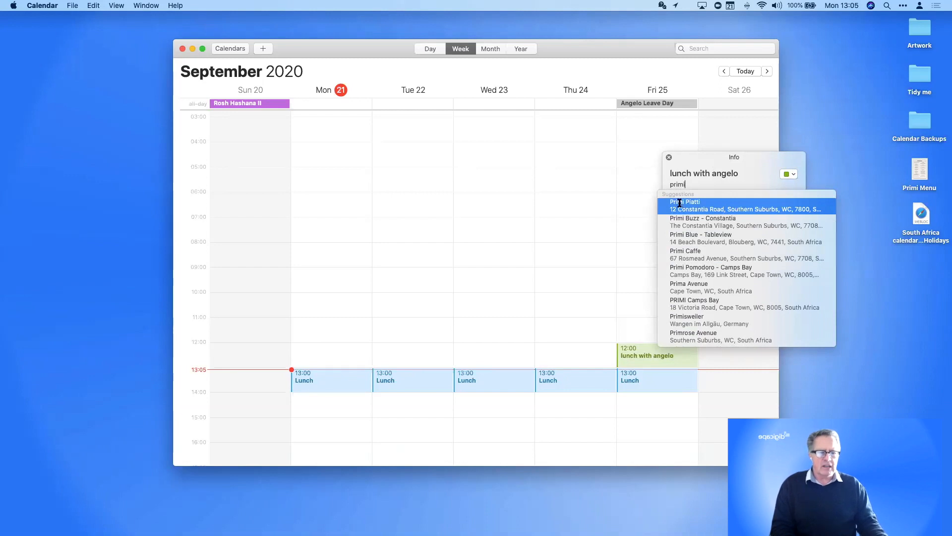
{"action": "left_click", "coordinate": [680, 206]}
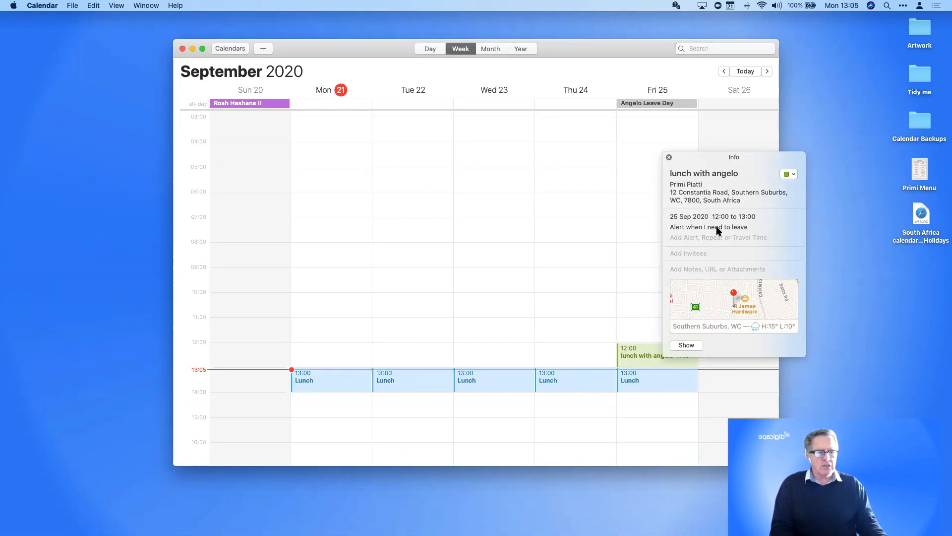
{"action": "left_click", "coordinate": [711, 242]}
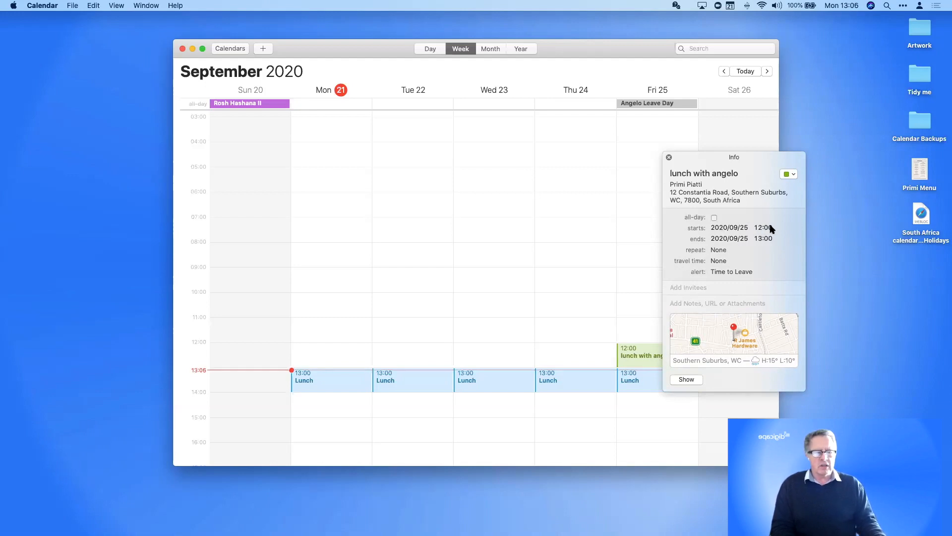
Change the lunch start minutes to 30 so it runs 12:30–13:30
{"action": "left_click", "coordinate": [734, 228]}
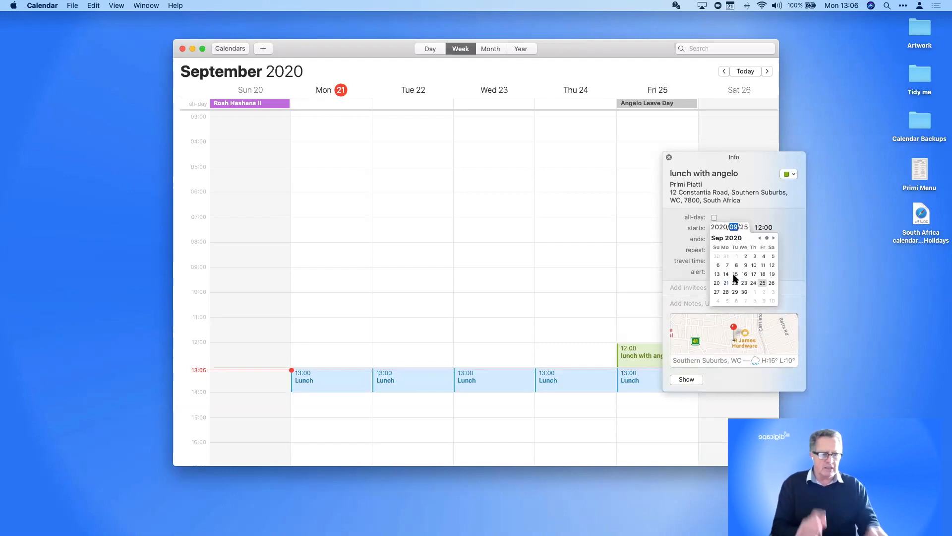
{"action": "left_click", "coordinate": [757, 203]}
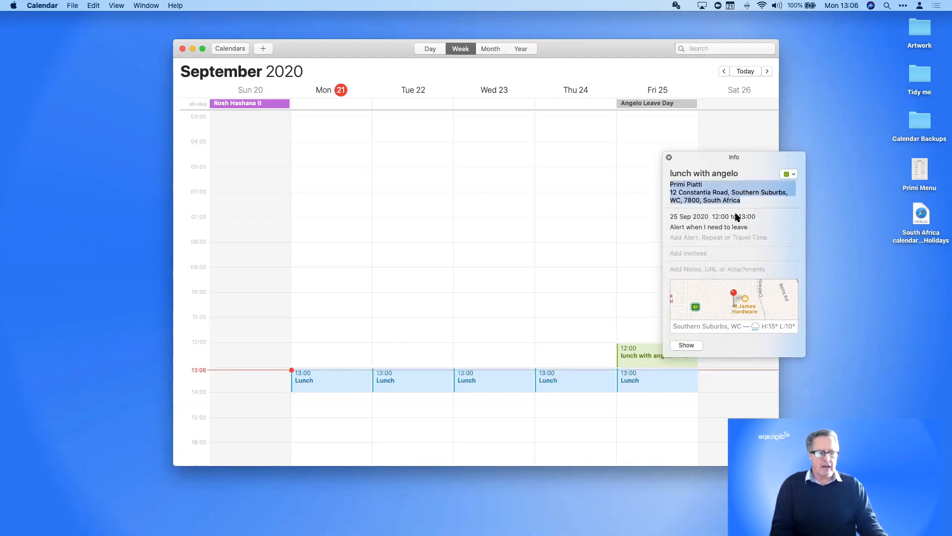
{"action": "left_click", "coordinate": [735, 215]}
{"action": "left_click", "coordinate": [757, 227]}
{"action": "left_click", "coordinate": [768, 227]}
{"action": "type", "text": "30"}
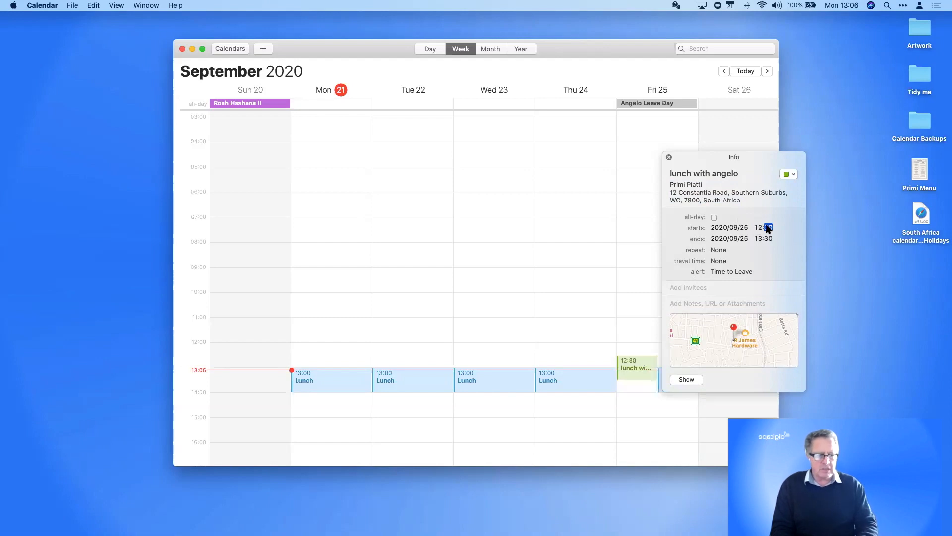
{"action": "key", "text": "Tab"}
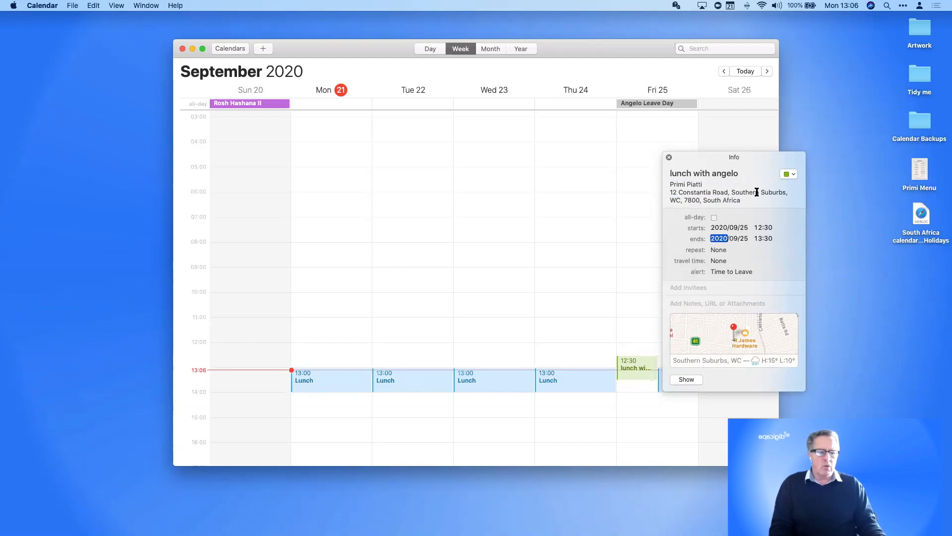
Detach the lunch details and set the event to repeat Every Week
{"action": "left_click_drag", "start_coordinate": [687, 153], "coordinate": [456, 171]}
{"action": "left_click_drag", "start_coordinate": [404, 189], "coordinate": [304, 179]}
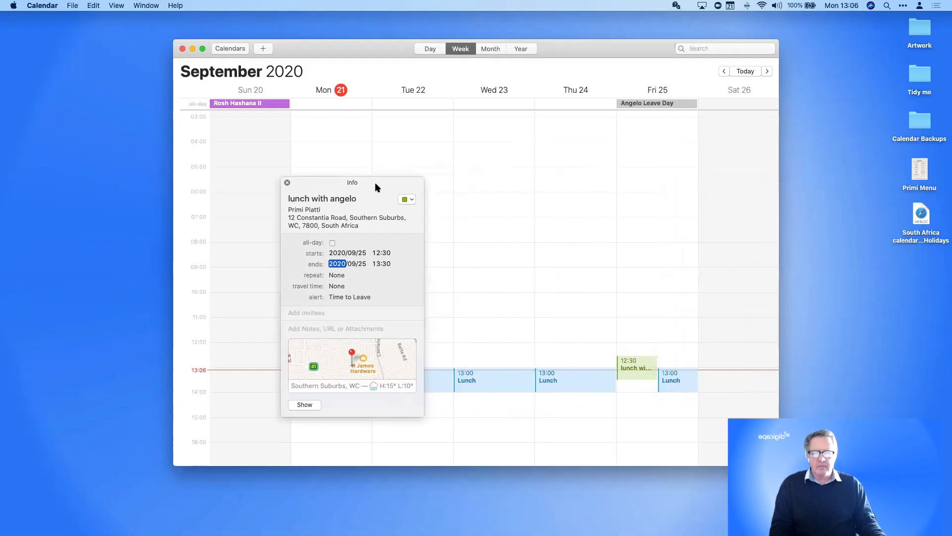
{"action": "left_click", "coordinate": [337, 276]}
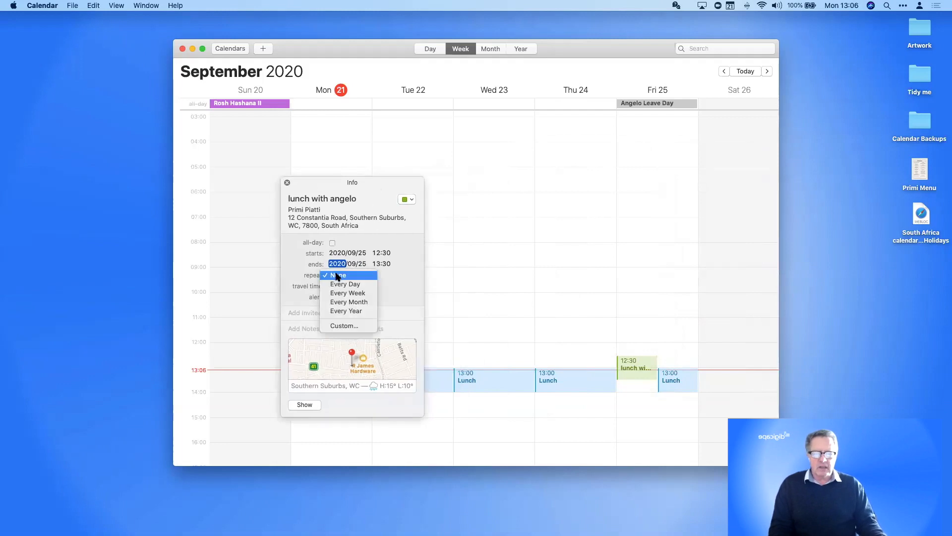
{"action": "left_click", "coordinate": [362, 293]}
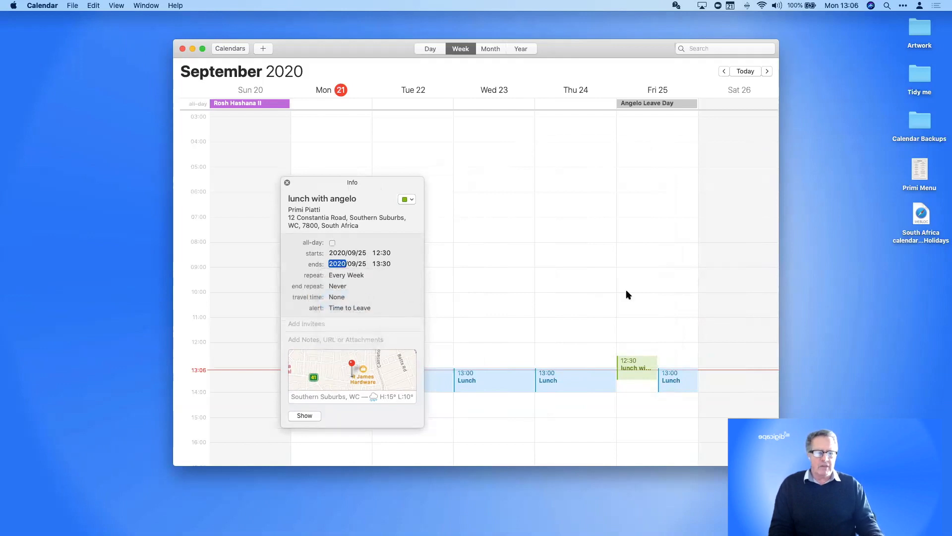
{"action": "scroll", "coordinate": [626, 289], "scroll_direction": "right", "scroll_amount": 5}
{"action": "scroll", "coordinate": [625, 290], "scroll_direction": "right", "scroll_amount": 3}
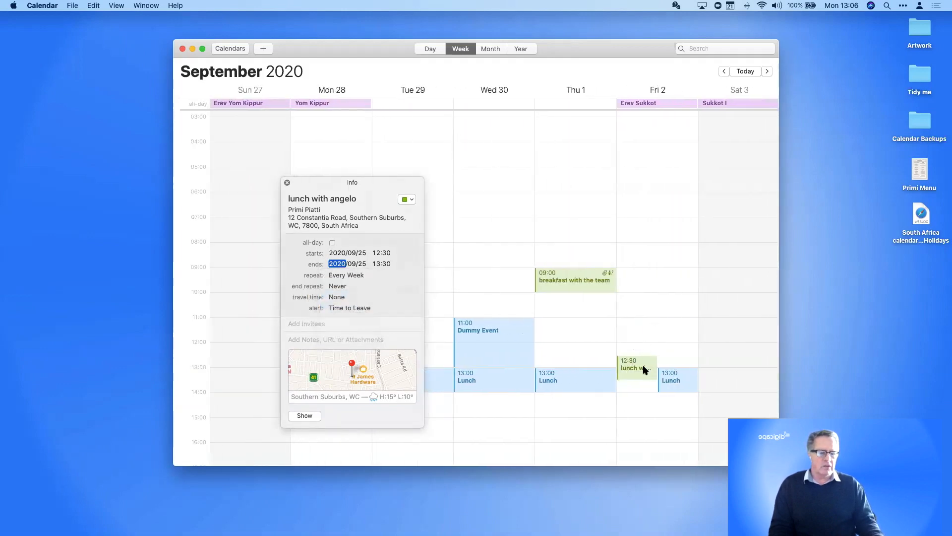
{"action": "scroll", "coordinate": [586, 299], "scroll_direction": "left", "scroll_amount": 8}
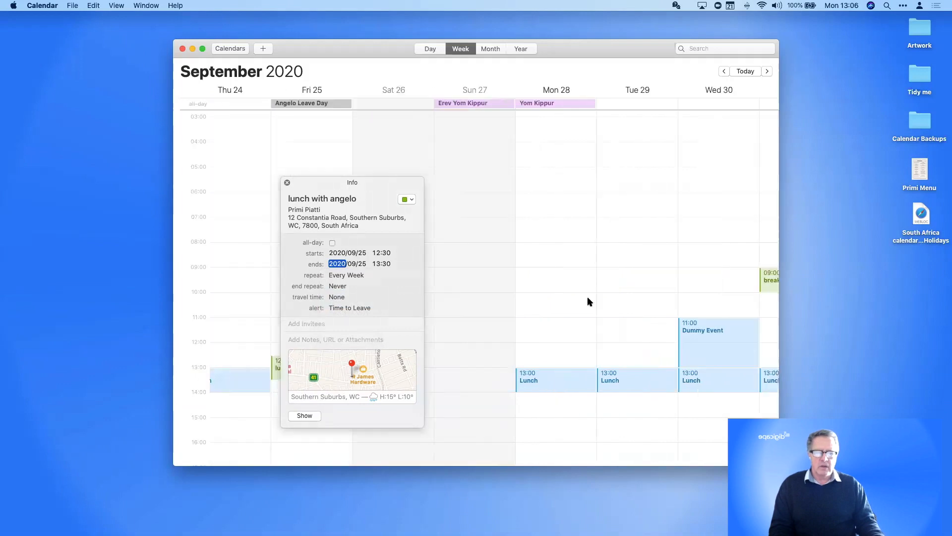
Set the start minutes back to 00 so the lunch runs 12:00–13:00, then close the details
{"action": "left_click", "coordinate": [387, 254]}
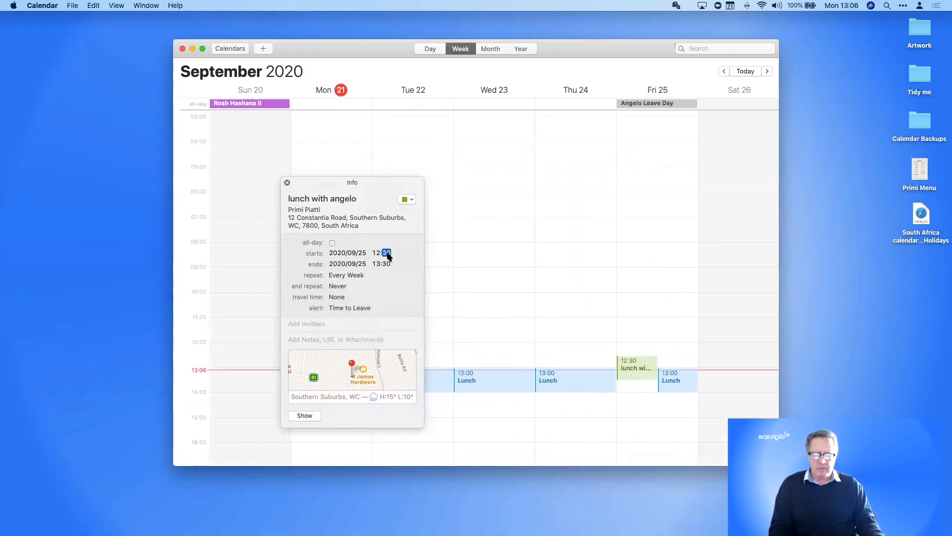
{"action": "type", "text": "0"}
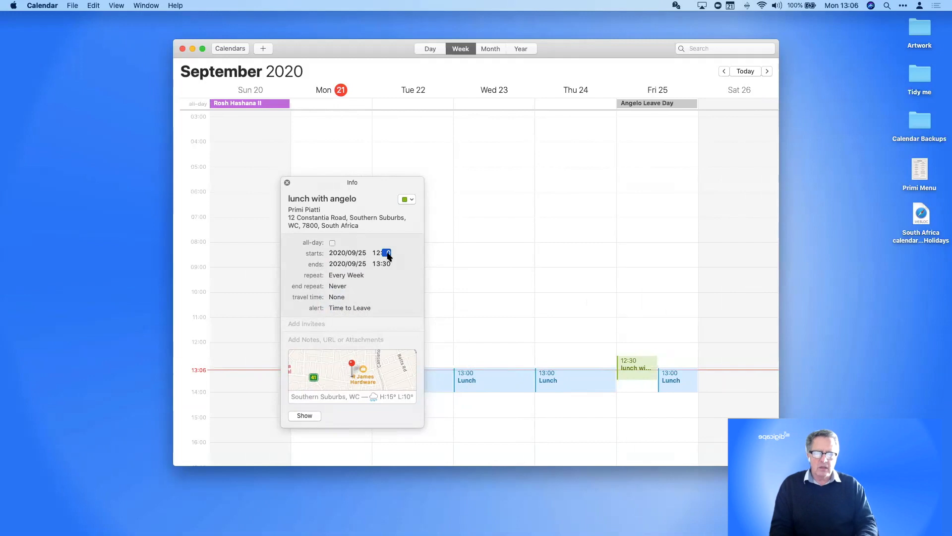
{"action": "type", "text": "0"}
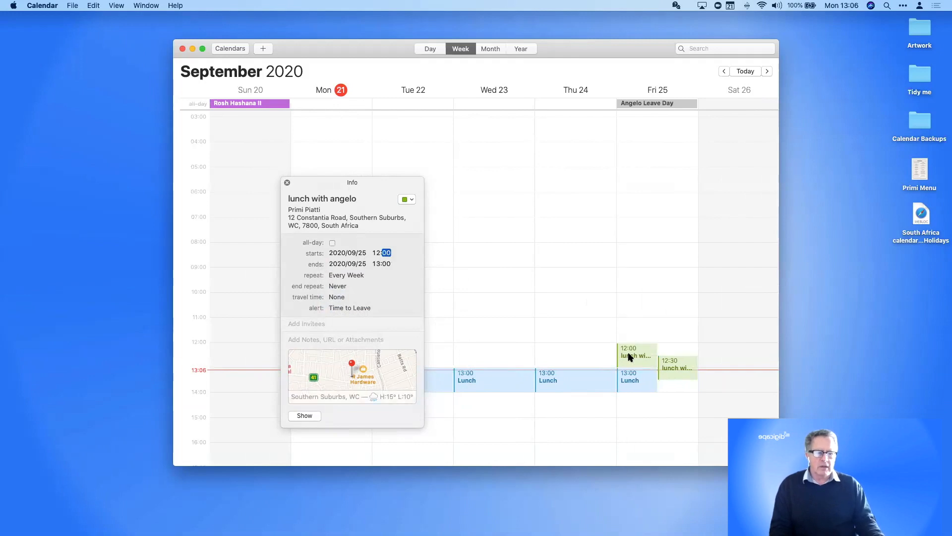
{"action": "left_click", "coordinate": [287, 183]}
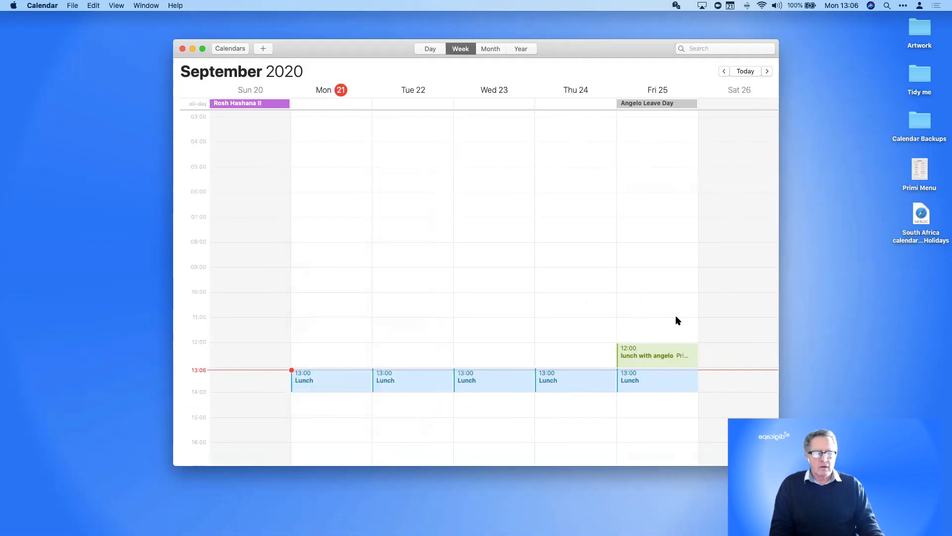
{"action": "scroll", "coordinate": [647, 315], "scroll_direction": "right", "scroll_amount": 5}
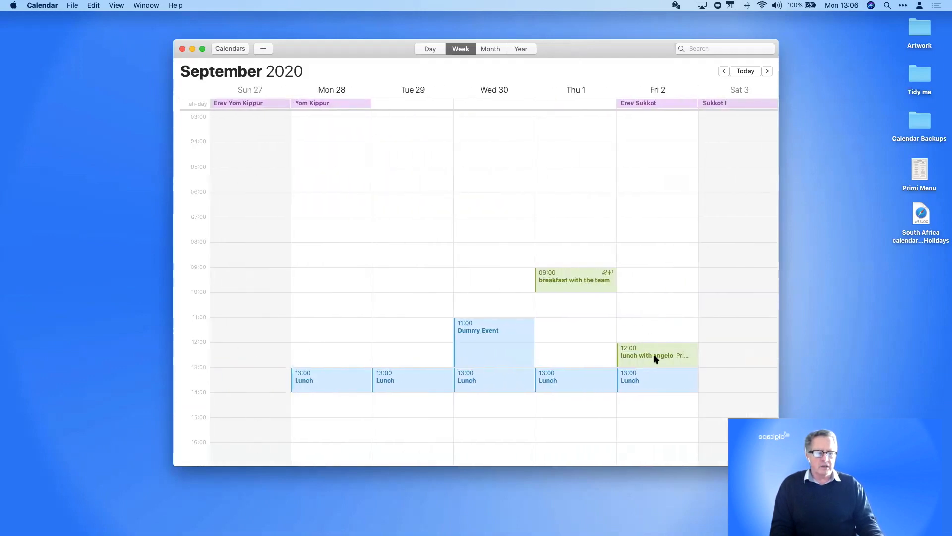
{"action": "scroll", "coordinate": [656, 358], "scroll_direction": "right", "scroll_amount": 5}
{"action": "scroll", "coordinate": [655, 358], "scroll_direction": "left", "scroll_amount": 10}
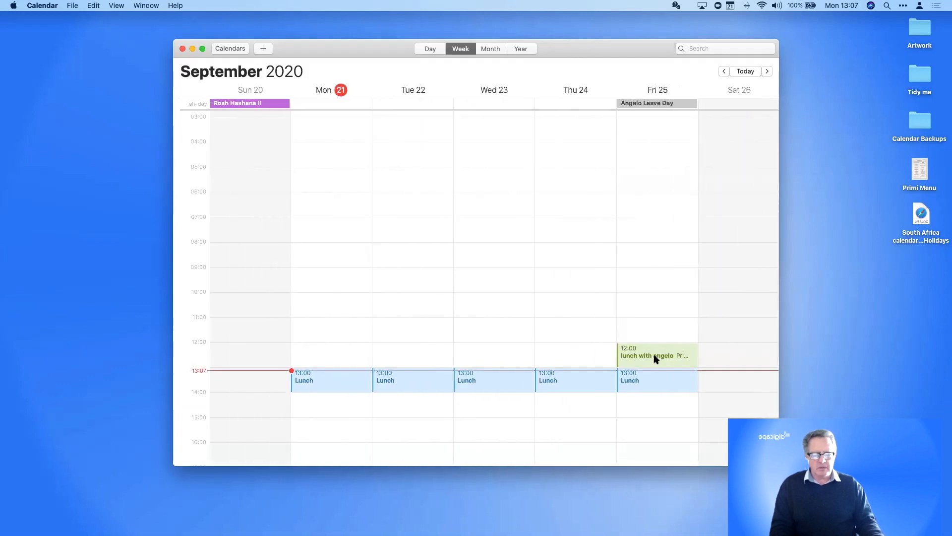
Set the weekly lunch's end repeat to On Date, 31 December 2020
{"action": "double_click", "coordinate": [655, 358]}
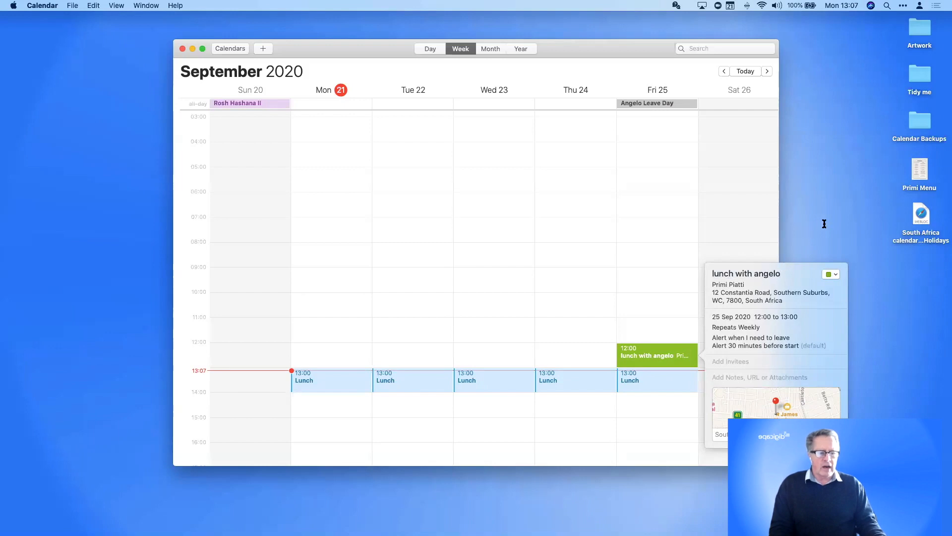
{"action": "left_click_drag", "start_coordinate": [810, 263], "coordinate": [368, 105]}
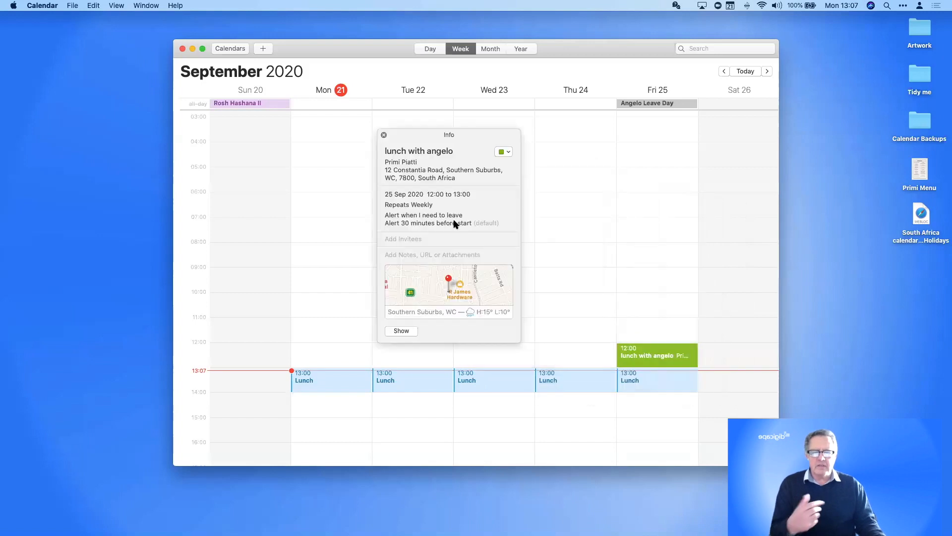
{"action": "left_click", "coordinate": [394, 205]}
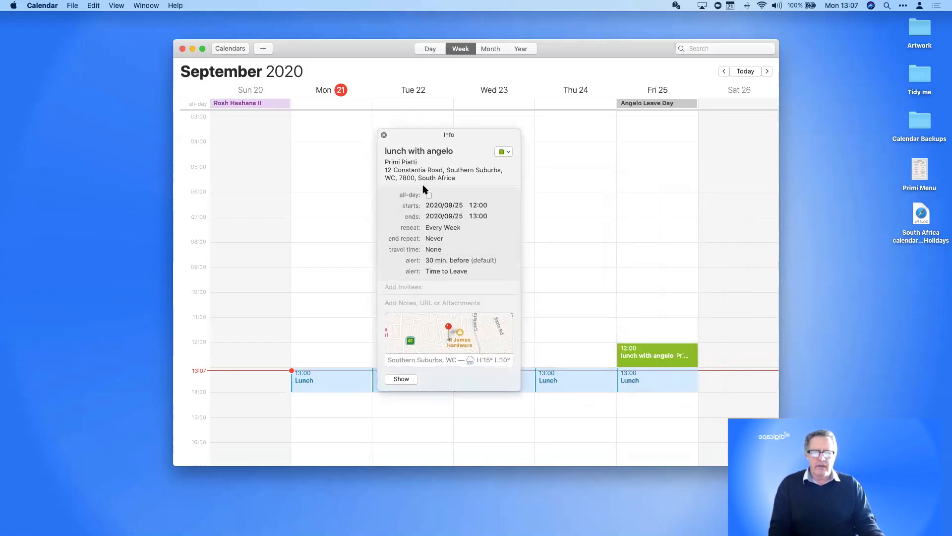
{"action": "left_click", "coordinate": [435, 238]}
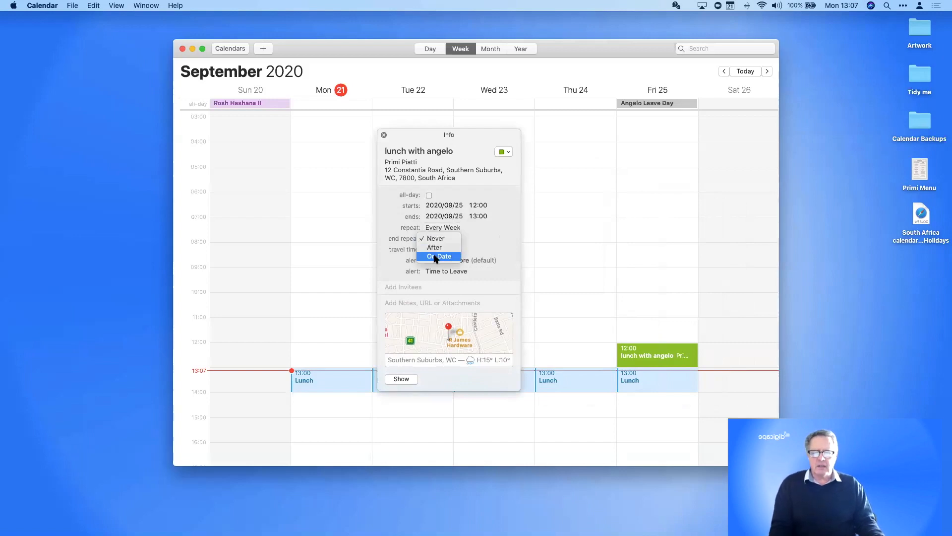
{"action": "left_click", "coordinate": [434, 256]}
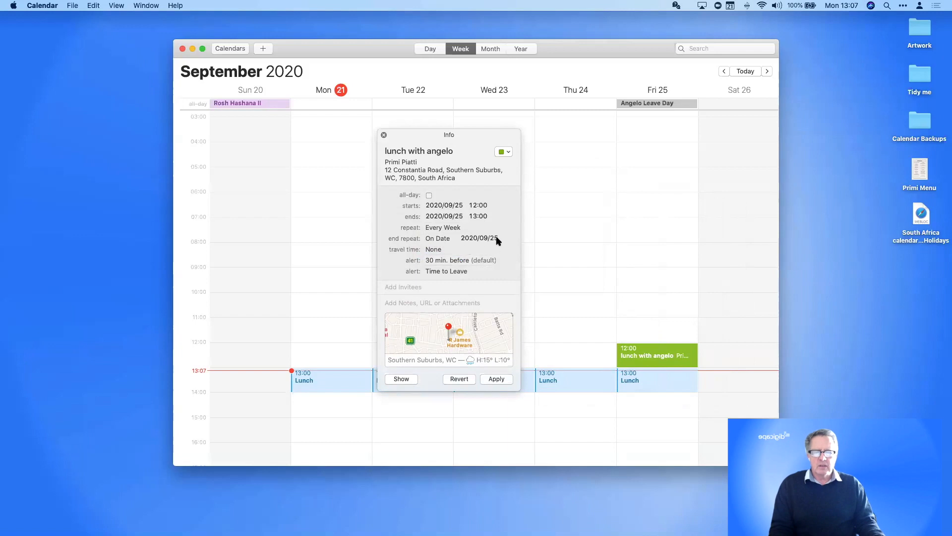
{"action": "left_click", "coordinate": [484, 238]}
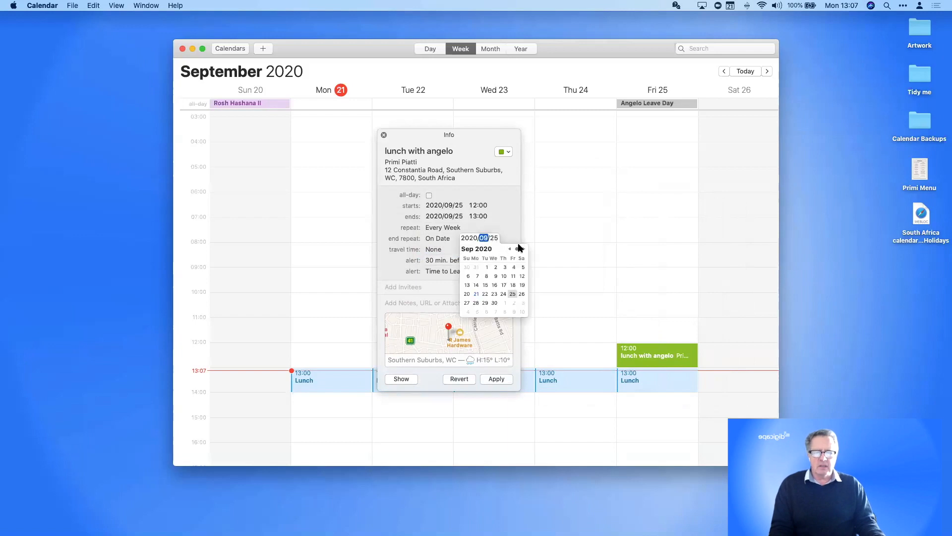
{"action": "left_click", "coordinate": [523, 249]}
{"action": "left_click", "coordinate": [523, 249]}
{"action": "left_click", "coordinate": [523, 249]}
{"action": "left_click", "coordinate": [502, 302]}
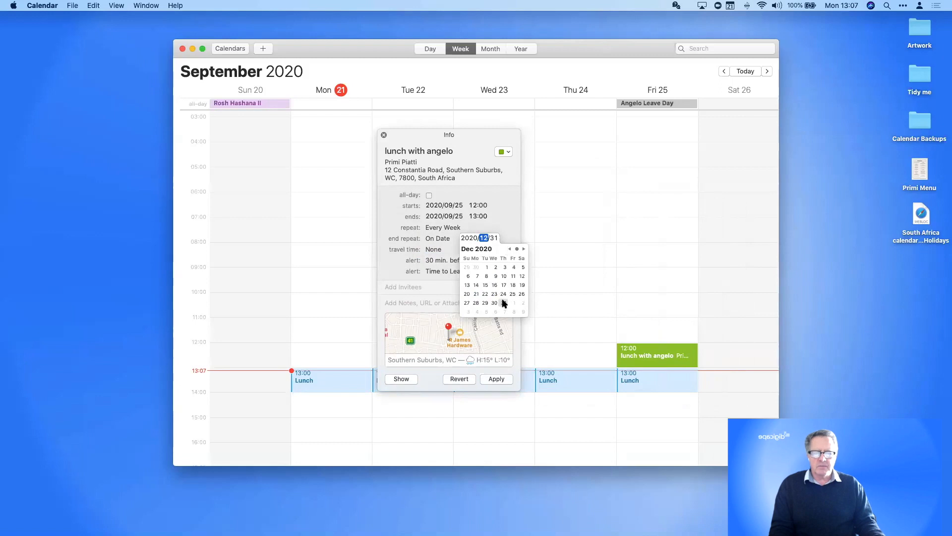
{"action": "left_click", "coordinate": [511, 214]}
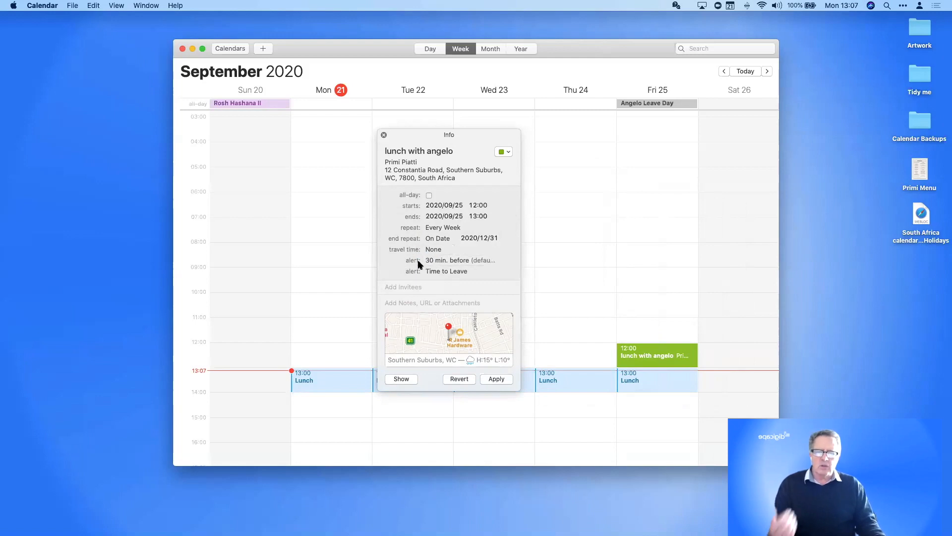
Add 26 minutes of walking travel time to only this Friday's lunch occurrence
{"action": "left_click", "coordinate": [434, 251]}
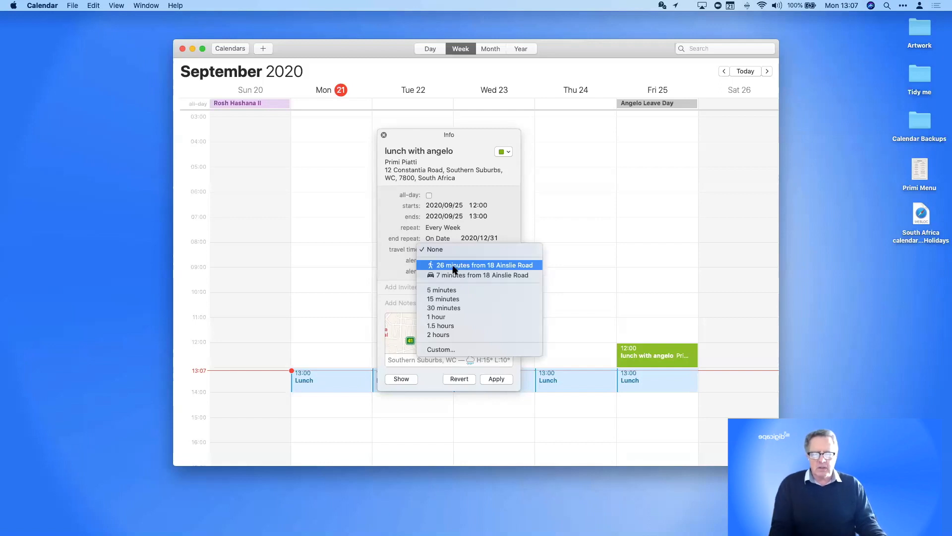
{"action": "left_click", "coordinate": [454, 269]}
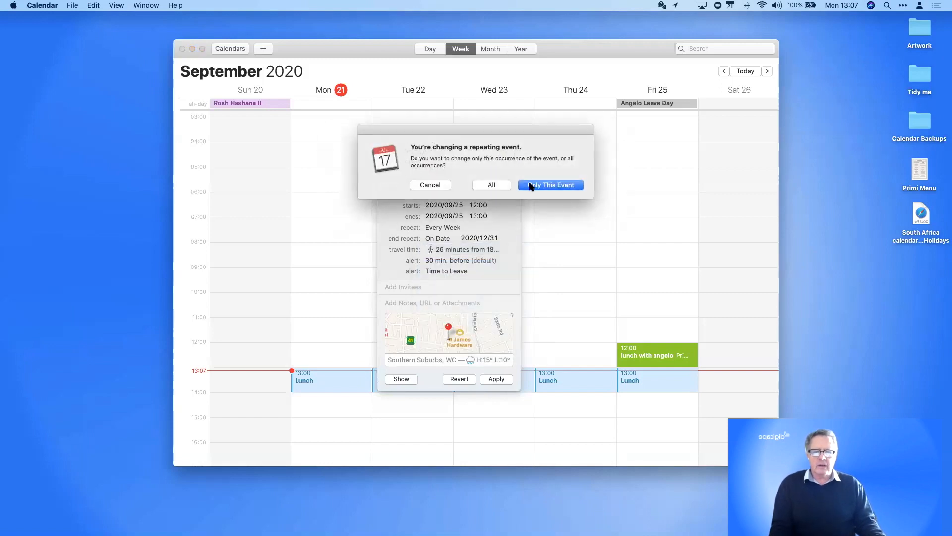
{"action": "left_click", "coordinate": [531, 186]}
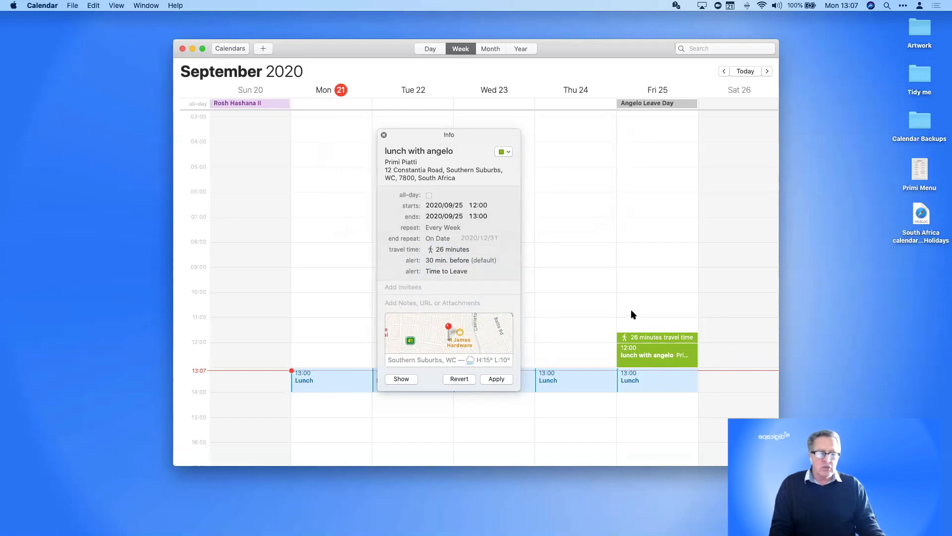
Change the lunch's second alert from Time to Leave to 5 minutes before travel time
{"action": "left_click", "coordinate": [434, 260]}
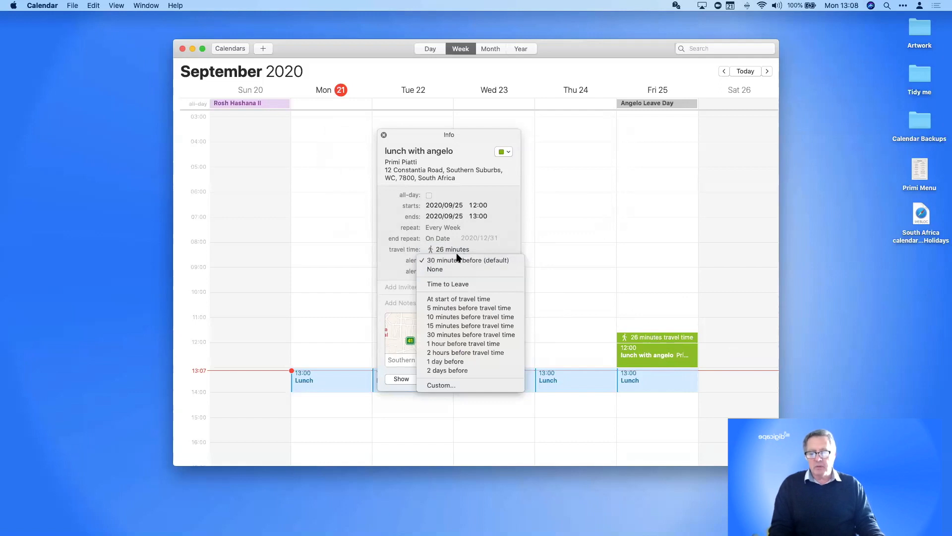
{"action": "left_click", "coordinate": [506, 214]}
{"action": "mouse_move", "coordinate": [446, 262]}
{"action": "left_click", "coordinate": [486, 262]}
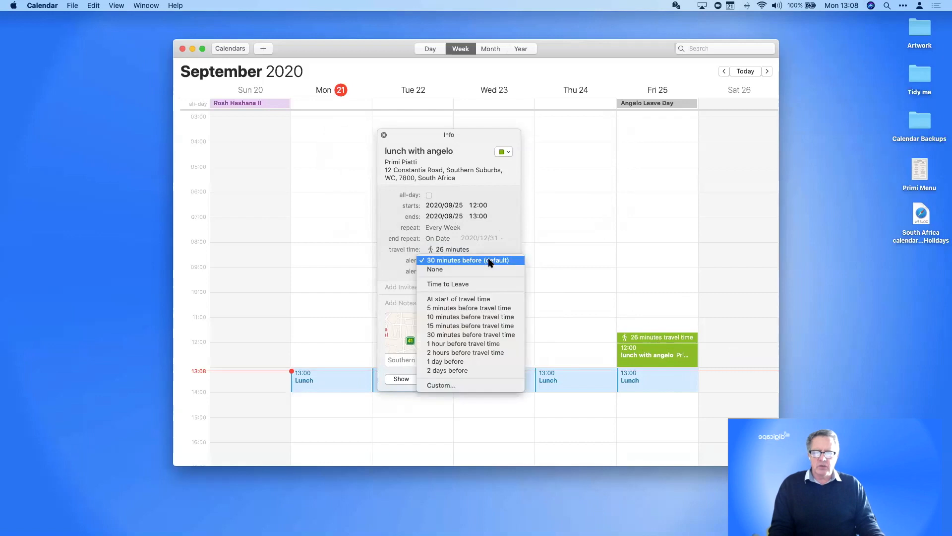
{"action": "left_click", "coordinate": [386, 259]}
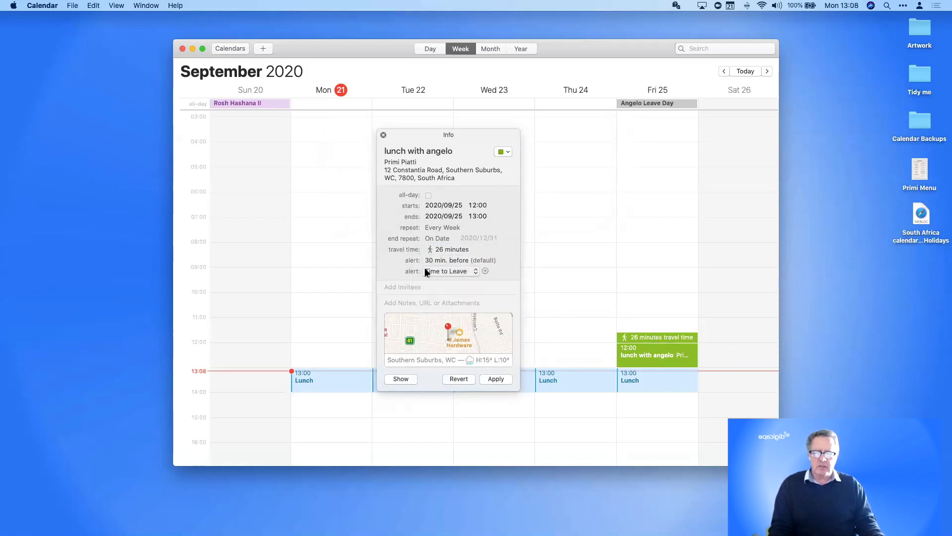
{"action": "left_click", "coordinate": [452, 272]}
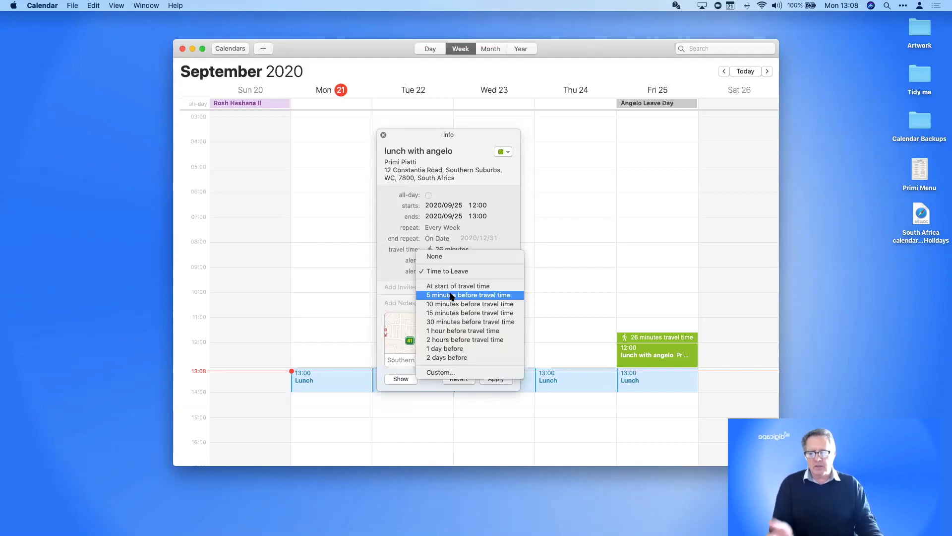
{"action": "left_click", "coordinate": [452, 295]}
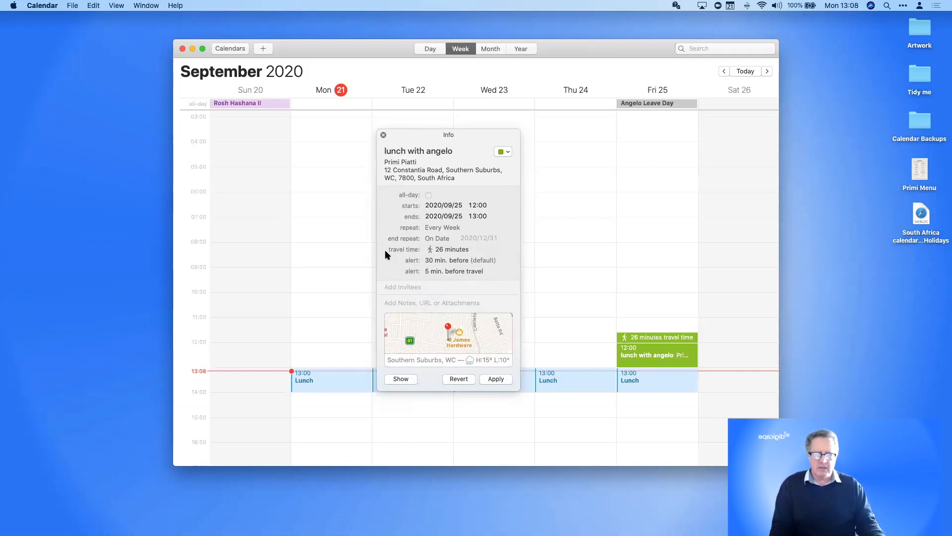
{"action": "left_click", "coordinate": [425, 288]}
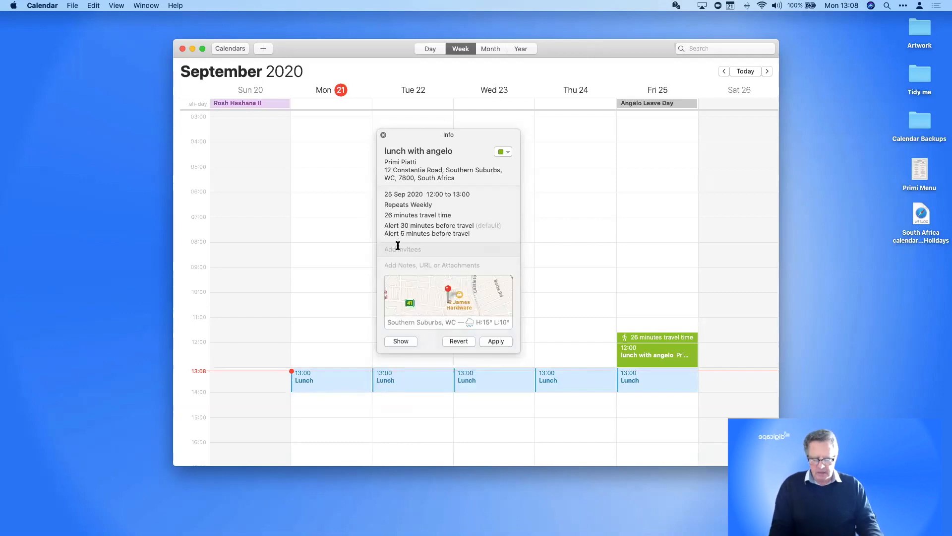
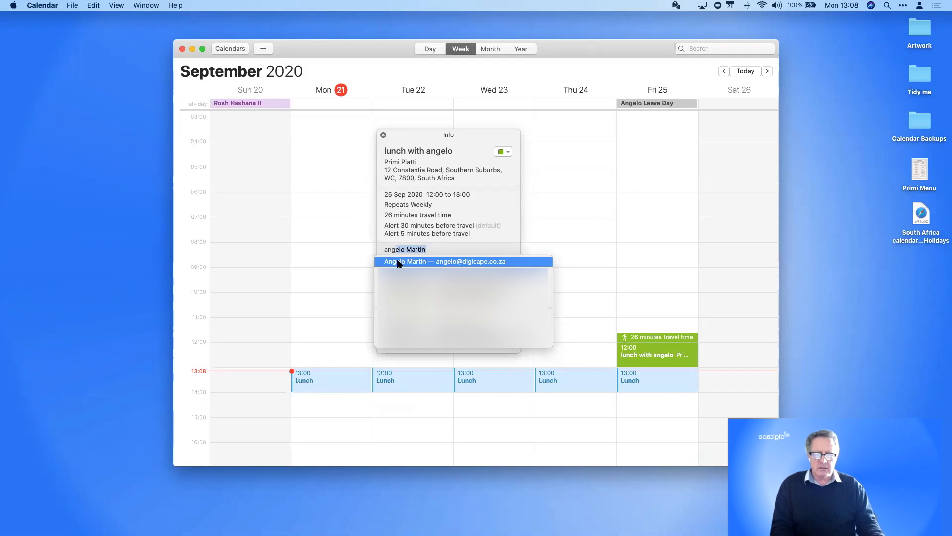
Invite the colleague from the contact suggestions and show the invitee's options menu
{"action": "left_click", "coordinate": [438, 262]}
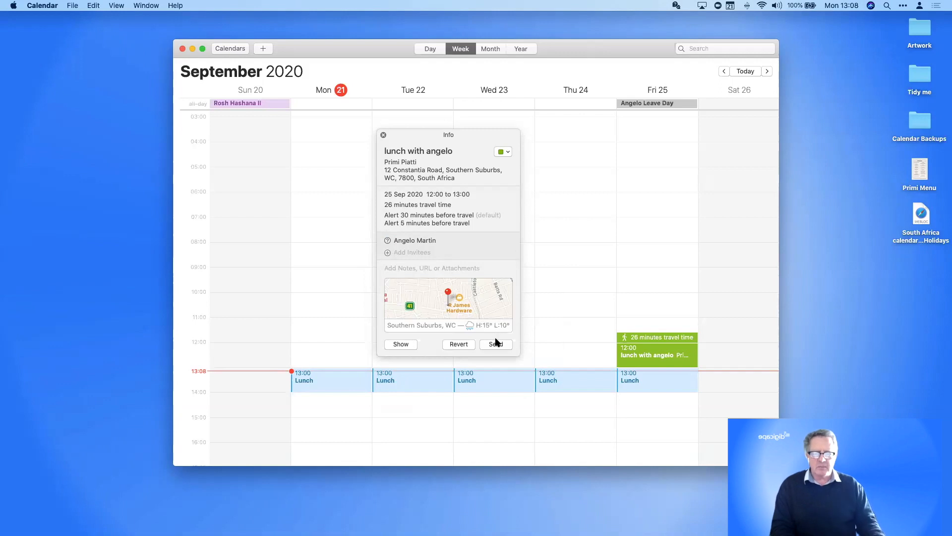
{"action": "left_click", "coordinate": [436, 241]}
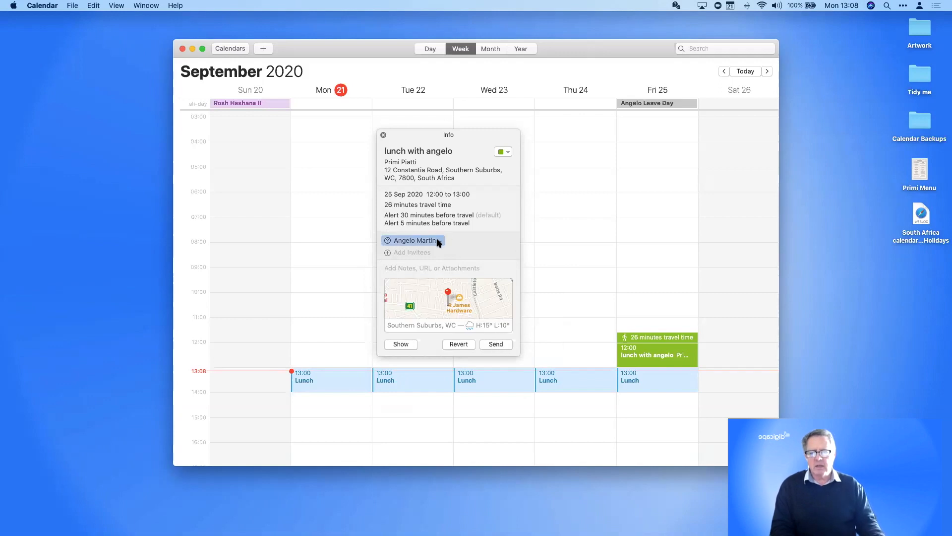
{"action": "left_click", "coordinate": [441, 241]}
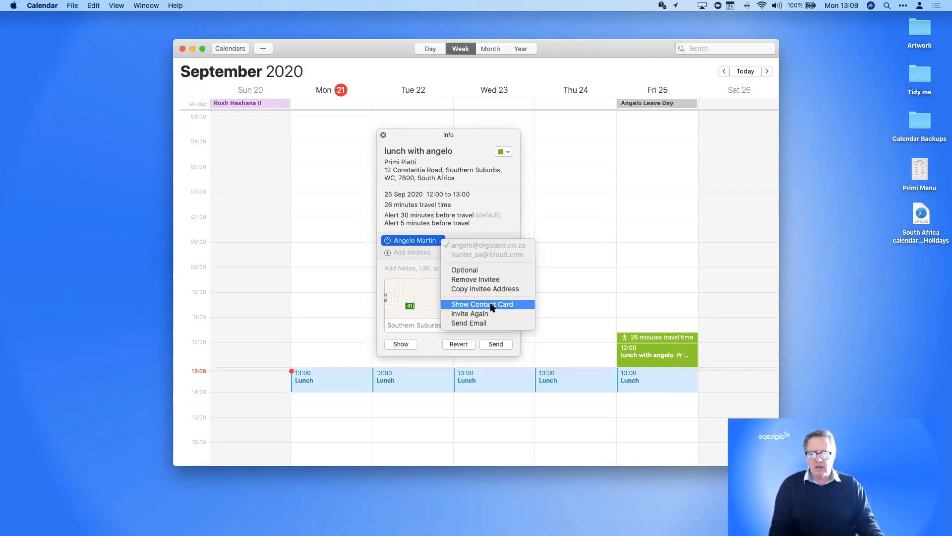
Start a Mail message to the lunch invitee, then close it without keeping a draft
{"action": "left_click", "coordinate": [469, 324]}
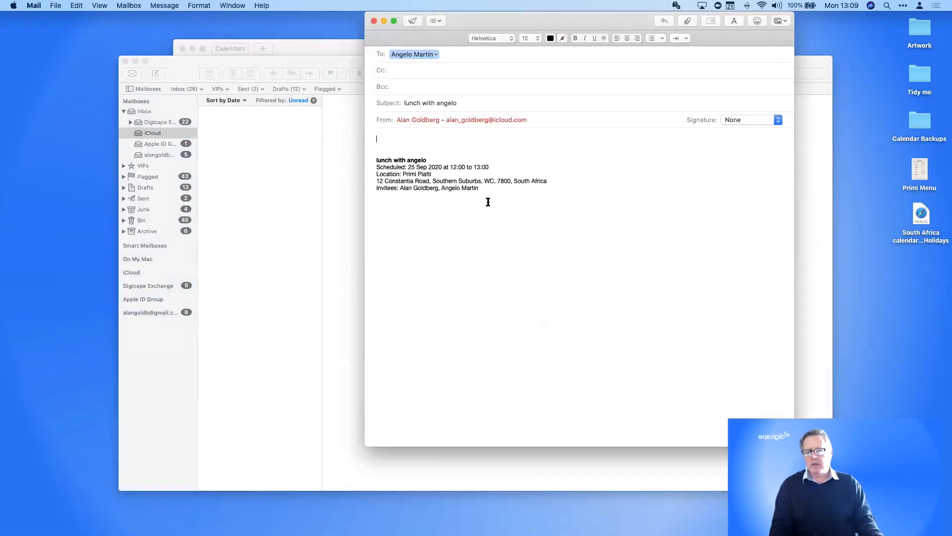
{"action": "left_click", "coordinate": [374, 22]}
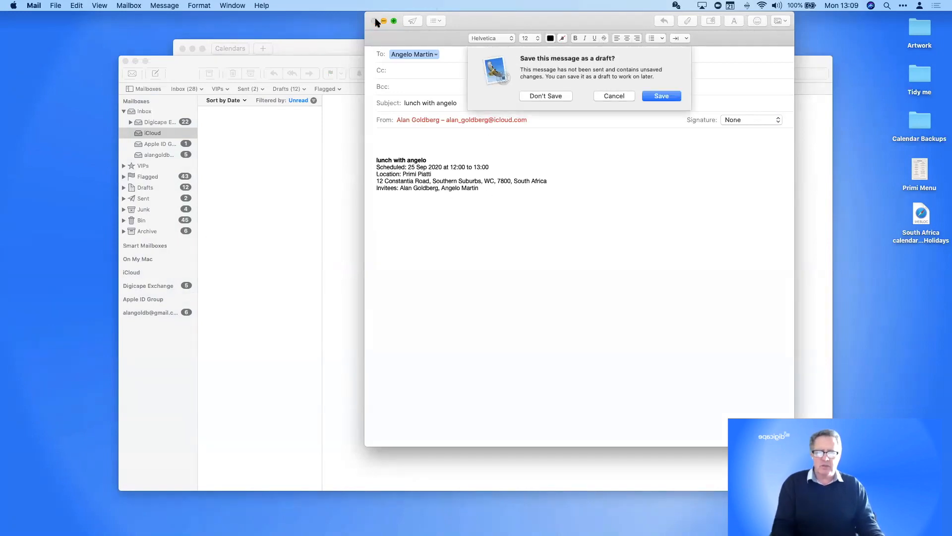
{"action": "left_click", "coordinate": [555, 97]}
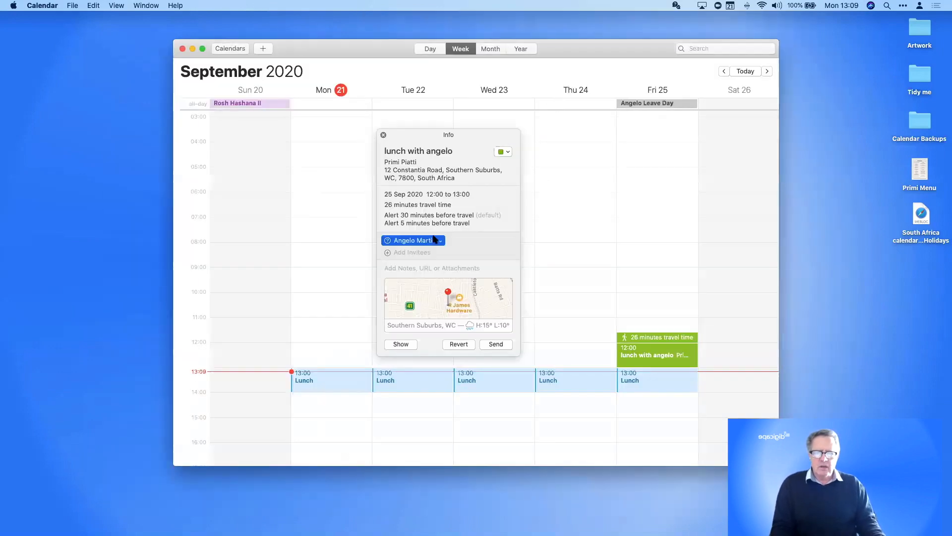
{"action": "left_click", "coordinate": [416, 269]}
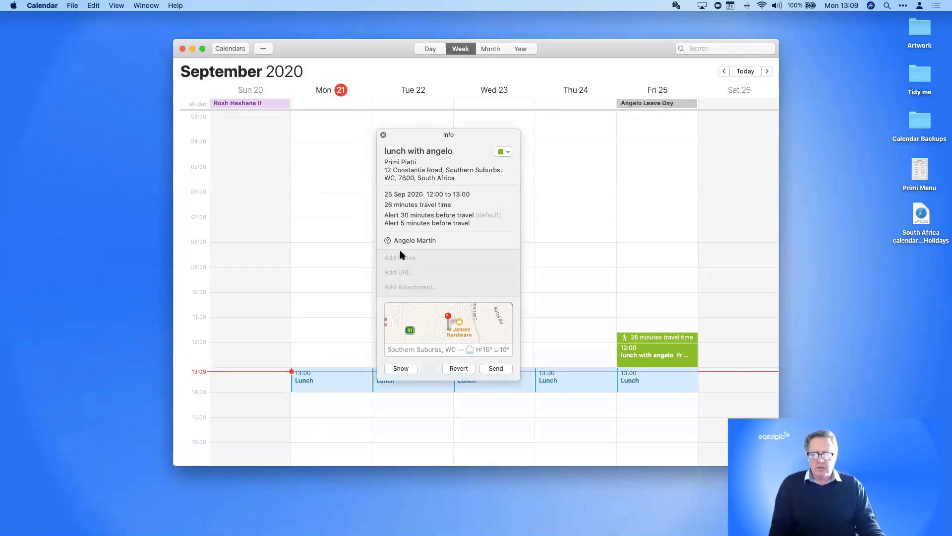
{"action": "type", "text": "L"}
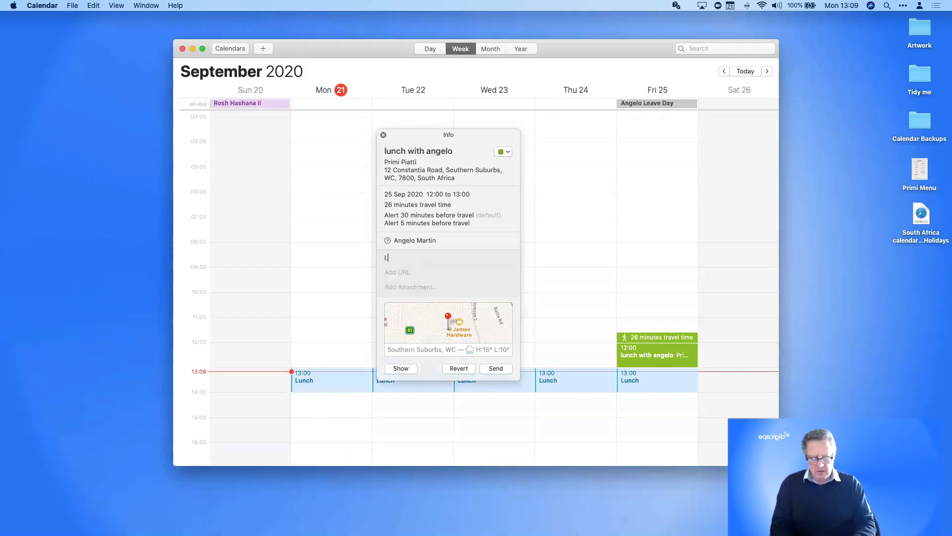
{"action": "type", "text": "ove to see you"}
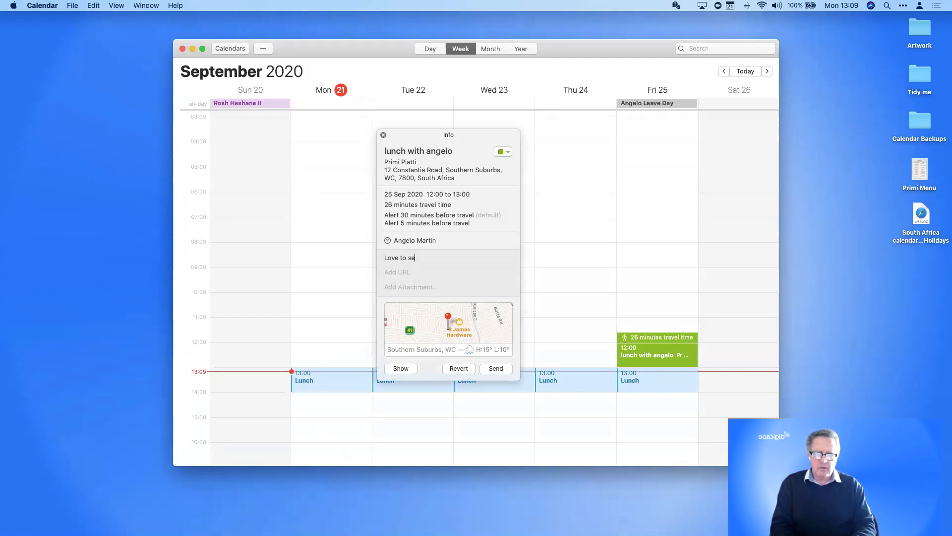
{"action": "key", "text": "BackSpace"}
{"action": "key", "text": "BackSpace"}
{"action": "key", "text": "BackSpace"}
{"action": "type", "text": "y"}
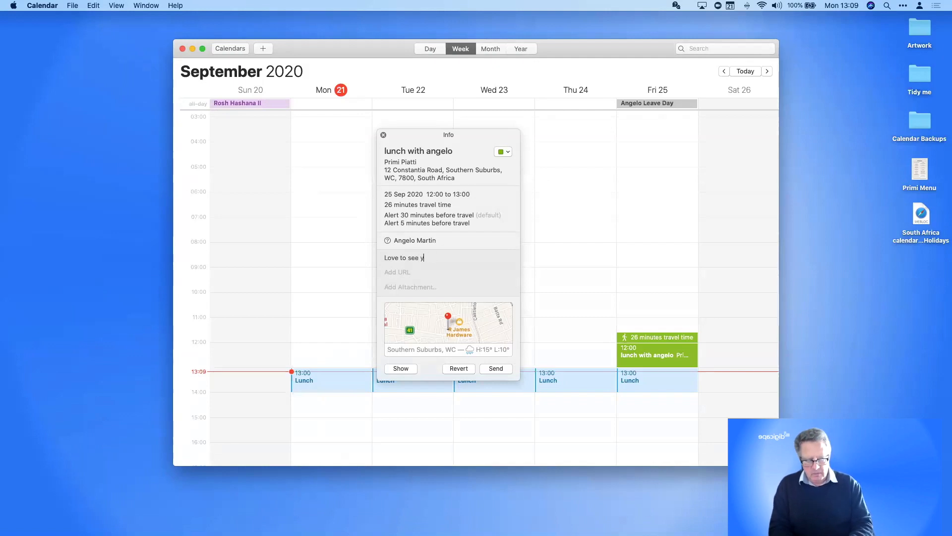
{"action": "type", "text": "ou. You're "}
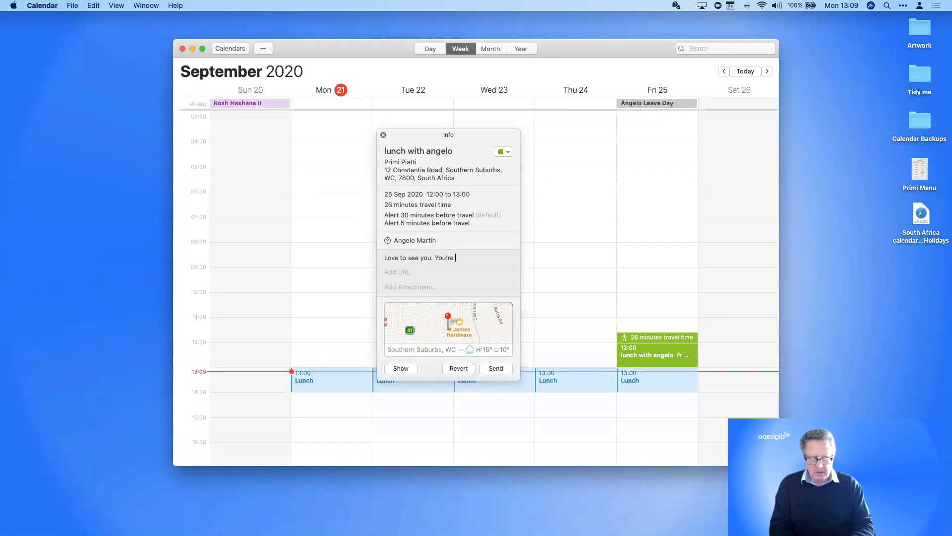
{"action": "type", "text": "good company"}
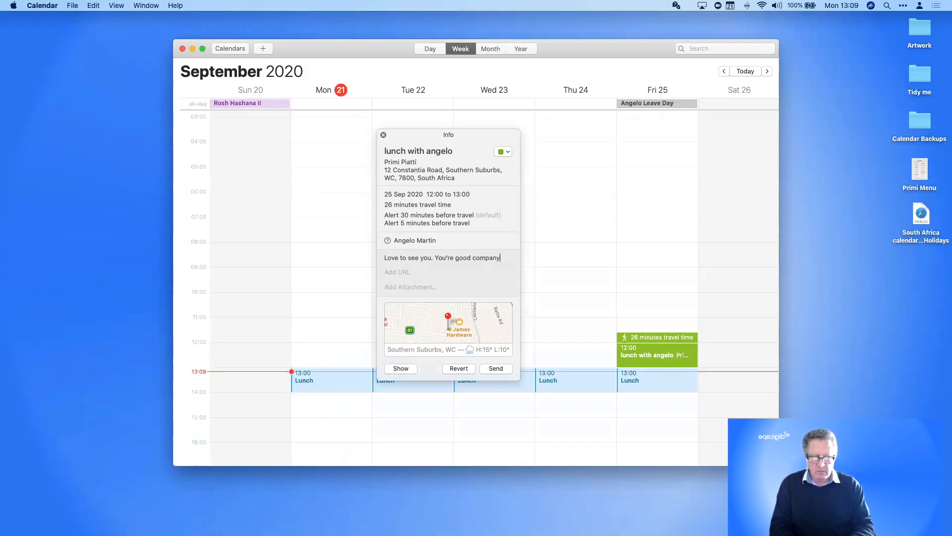
{"action": "left_click", "coordinate": [401, 272]}
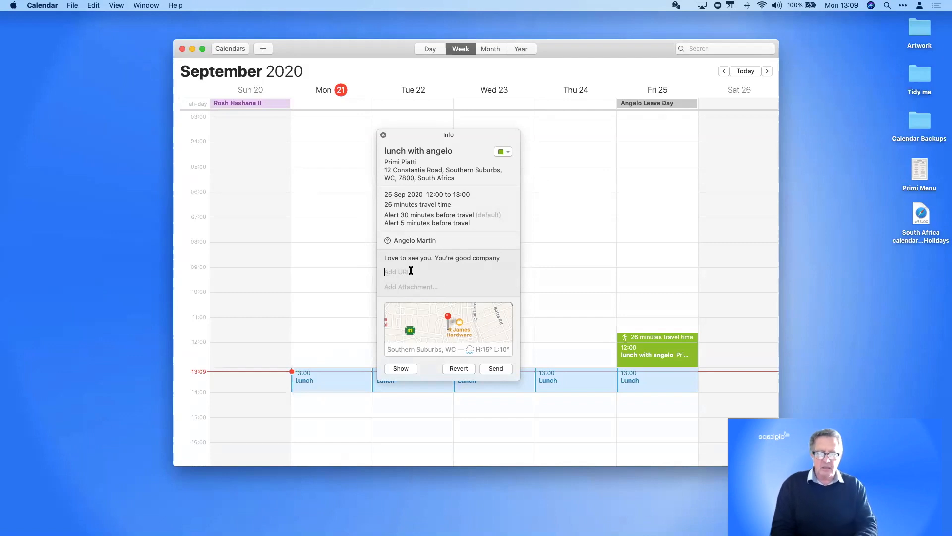
{"action": "type", "text": "www.prim"}
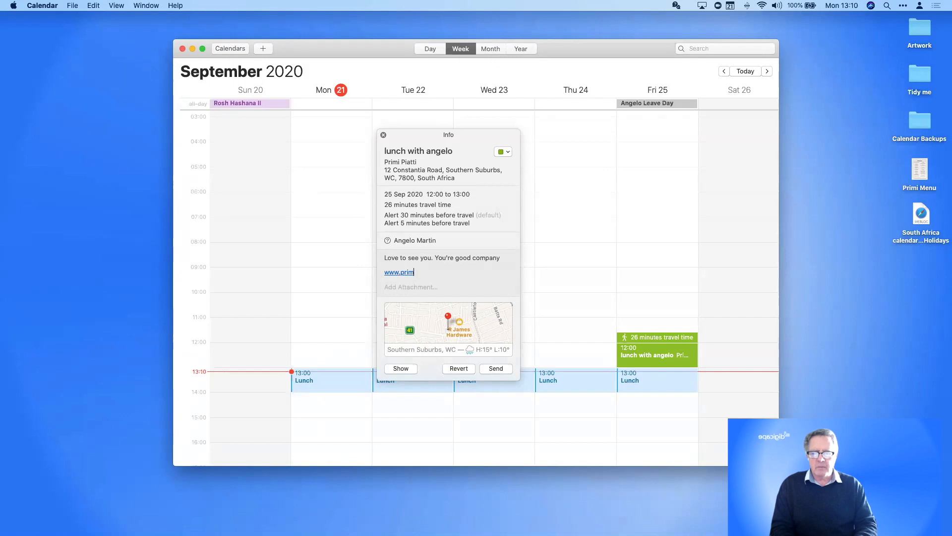
{"action": "type", "text": "i.co.za"}
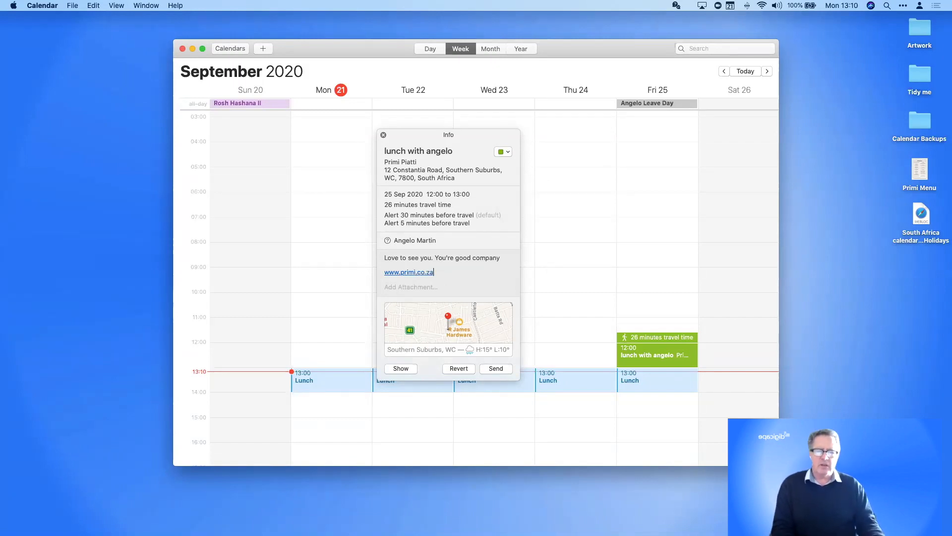
Attach the Primi Menu.png file to the Friday lunch event
{"action": "left_click", "coordinate": [410, 286]}
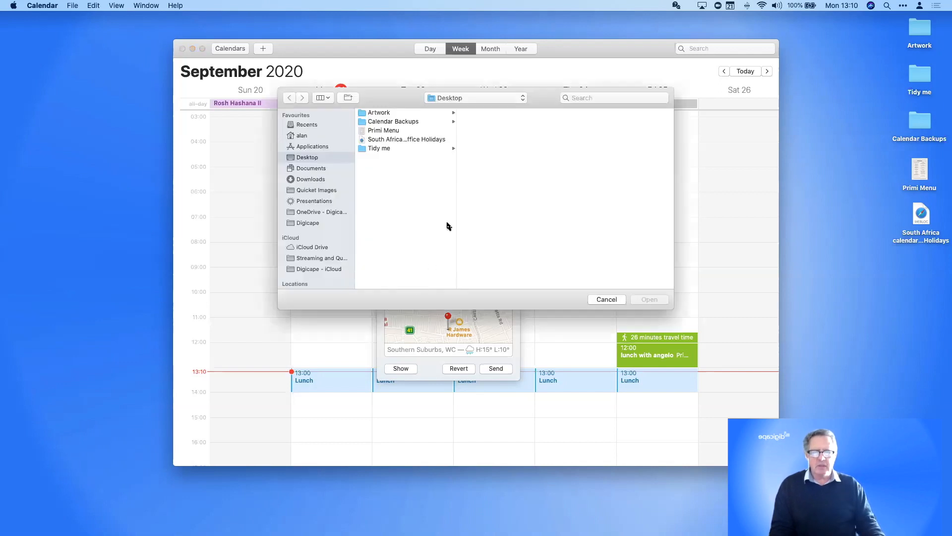
{"action": "left_click", "coordinate": [380, 131]}
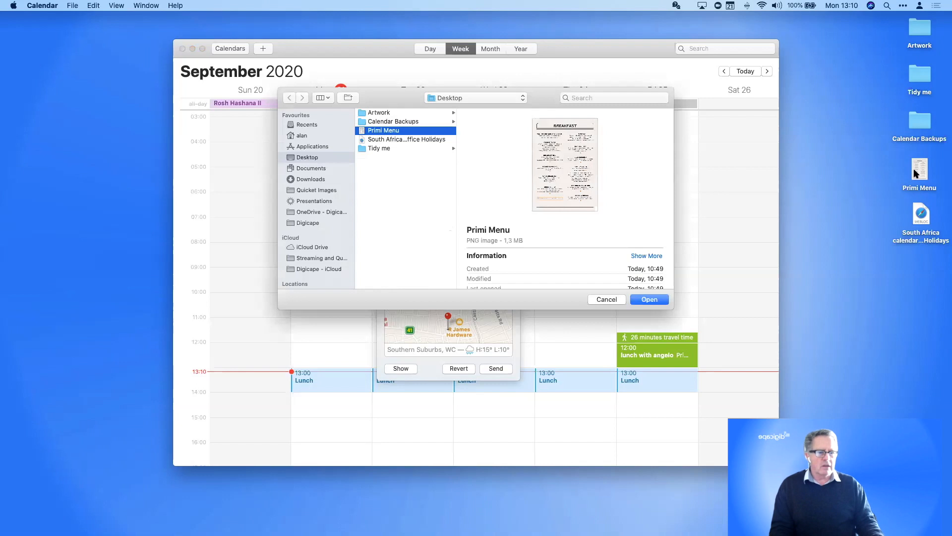
{"action": "left_click", "coordinate": [658, 300]}
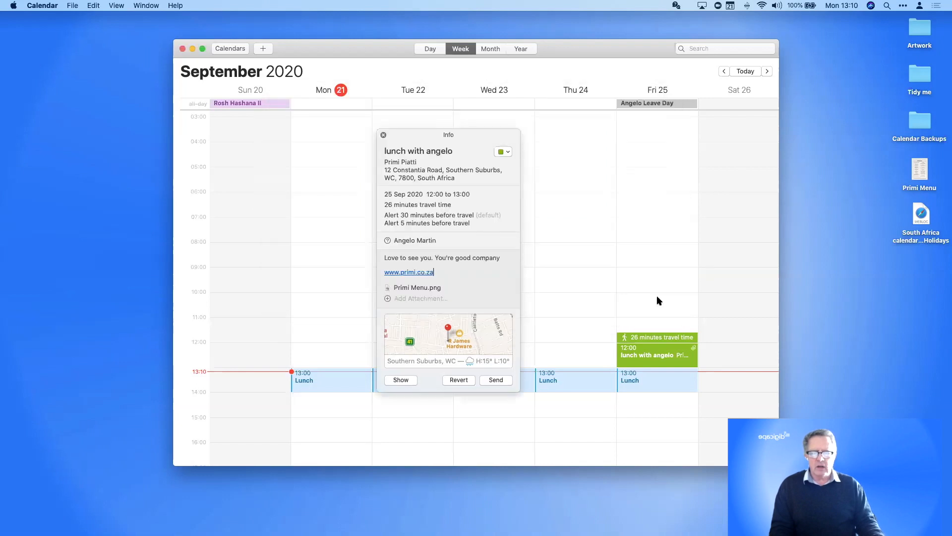
Preview the attached Primi Menu.png breakfast menu, then close the preview
{"action": "left_click", "coordinate": [417, 289]}
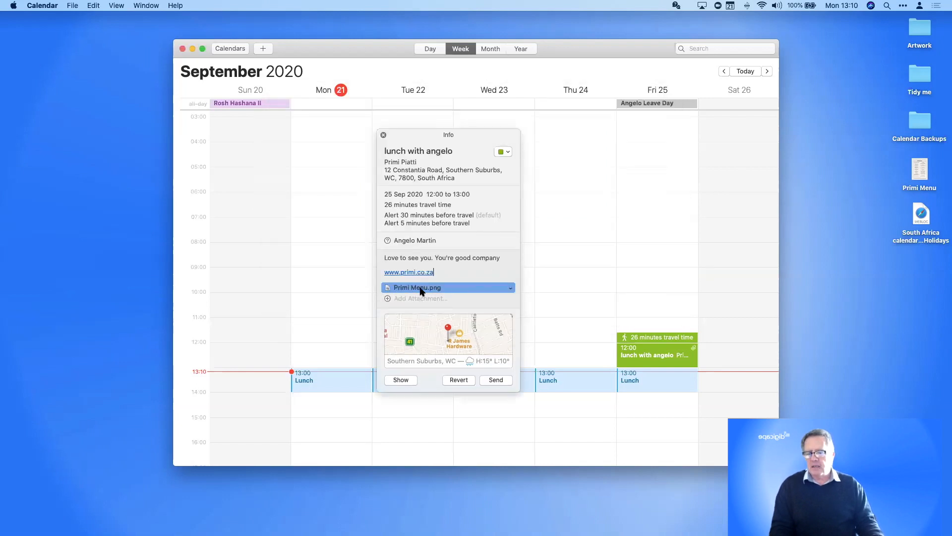
{"action": "left_click", "coordinate": [511, 289]}
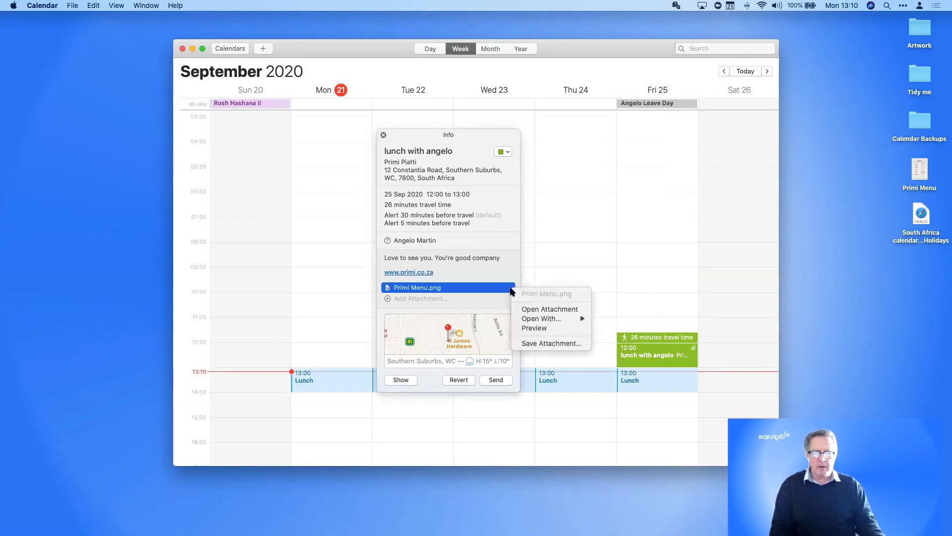
{"action": "left_click", "coordinate": [536, 328]}
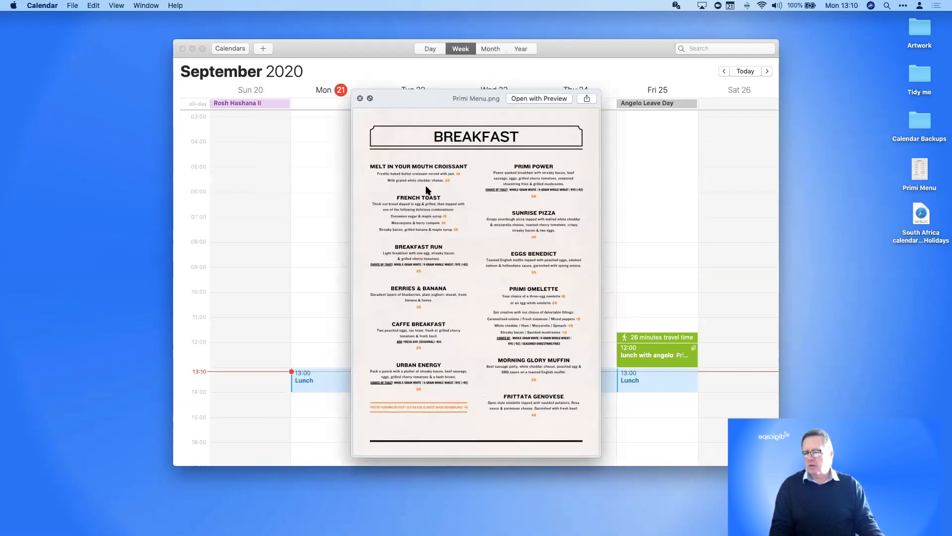
{"action": "left_click", "coordinate": [360, 99]}
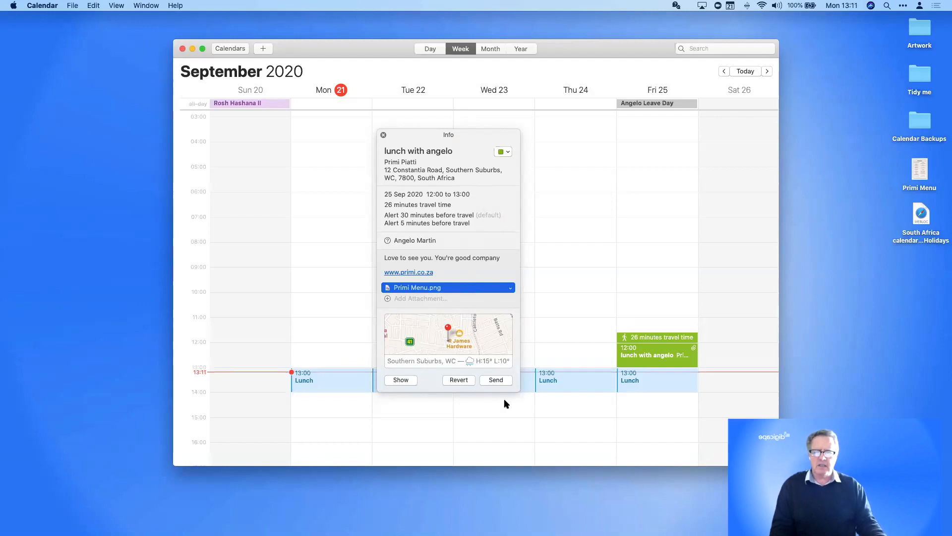
Move the lunch event's details aside, browse the weeks, and return to the lunch event
{"action": "left_click", "coordinate": [496, 380]}
{"action": "left_click_drag", "start_coordinate": [449, 135], "coordinate": [739, 154]}
{"action": "scroll", "coordinate": [581, 219], "scroll_direction": "right", "scroll_amount": 10}
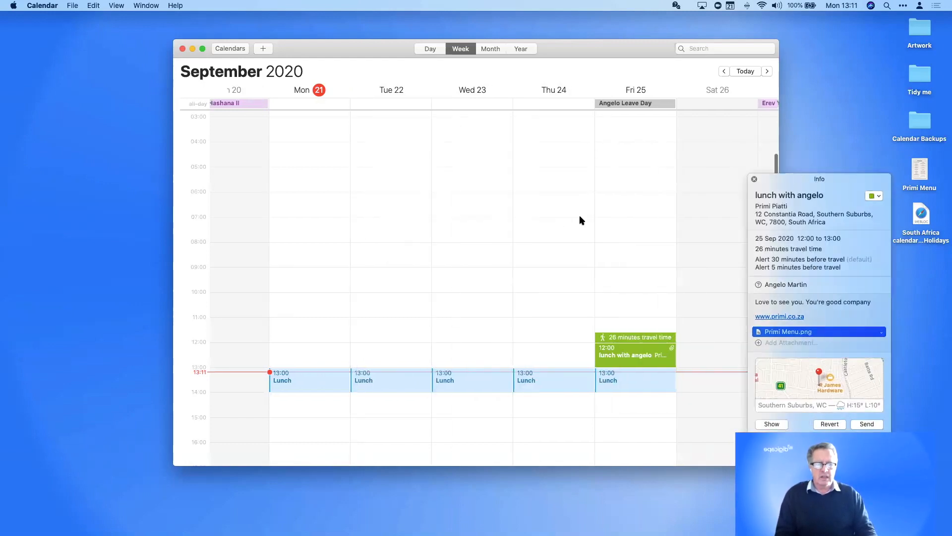
{"action": "scroll", "coordinate": [581, 219], "scroll_direction": "right", "scroll_amount": 10}
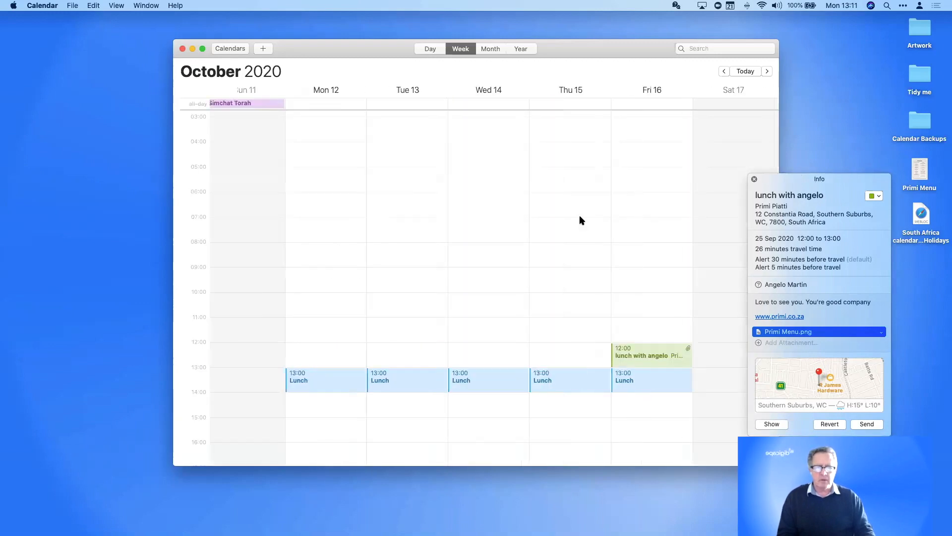
{"action": "scroll", "coordinate": [581, 220], "scroll_direction": "right", "scroll_amount": 5}
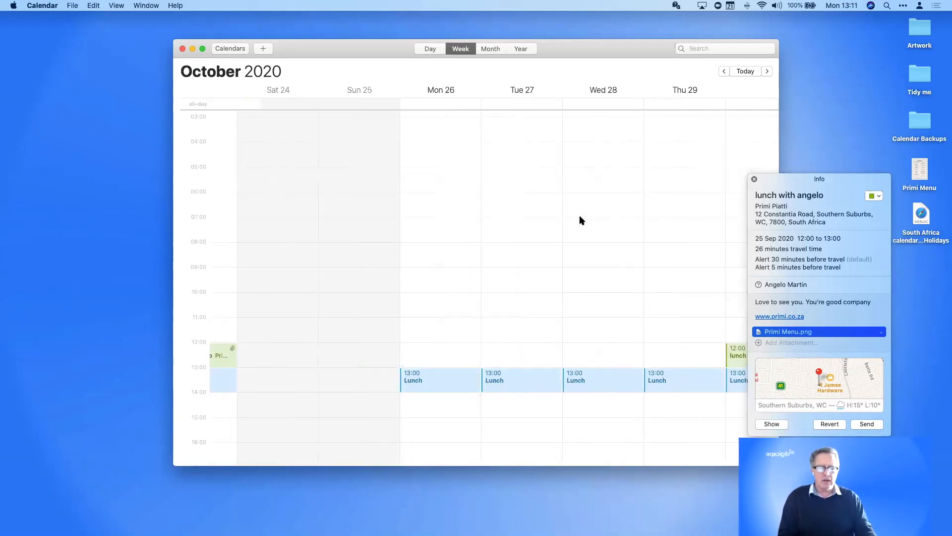
{"action": "left_click", "coordinate": [770, 425]}
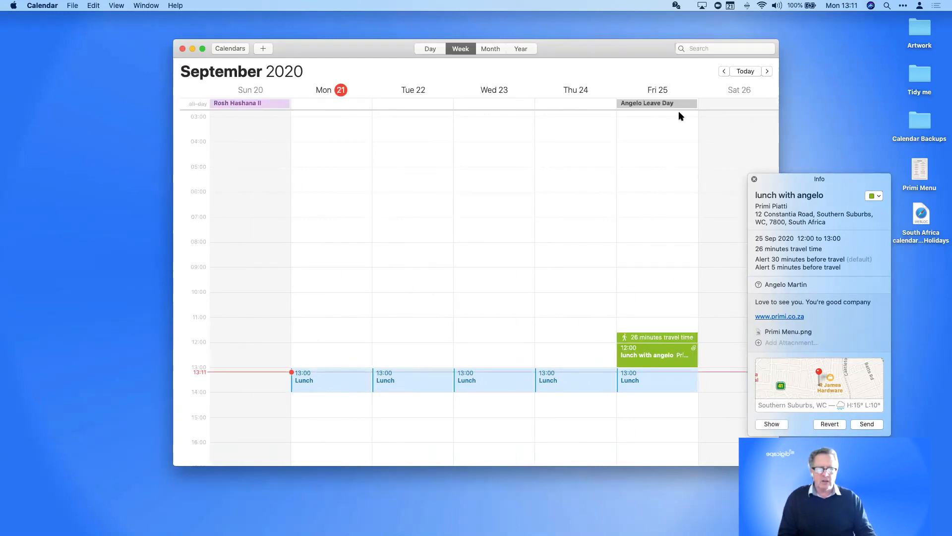
Send the lunch invitation and settle on the 20–26 September week
{"action": "left_click", "coordinate": [867, 425]}
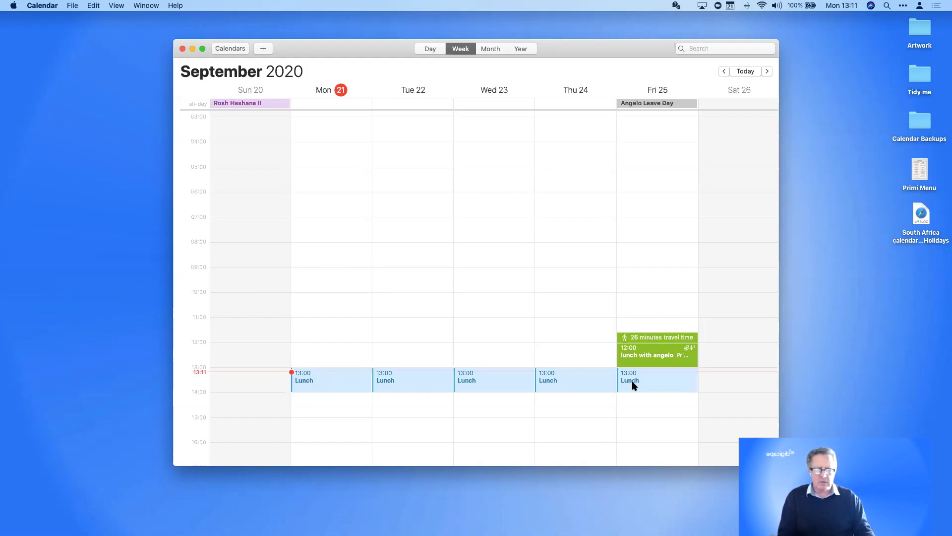
{"action": "scroll", "coordinate": [736, 395], "scroll_direction": "right", "scroll_amount": 10}
{"action": "scroll", "coordinate": [276, 349], "scroll_direction": "left", "scroll_amount": 5}
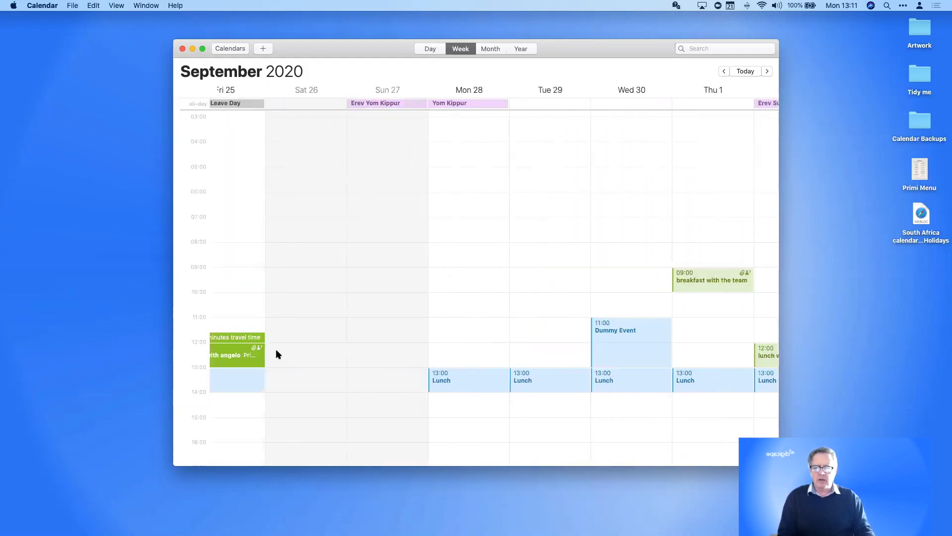
{"action": "scroll", "coordinate": [294, 352], "scroll_direction": "left", "scroll_amount": 8}
{"action": "scroll", "coordinate": [293, 353], "scroll_direction": "right", "scroll_amount": 4}
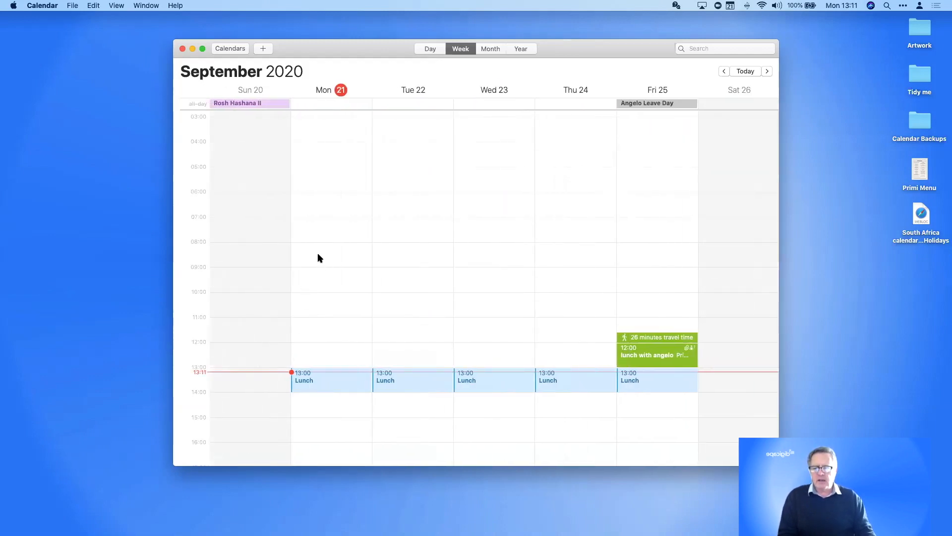
Create a new event on Monday 21 September from 07:00 to 08:00
{"action": "left_click", "coordinate": [308, 215]}
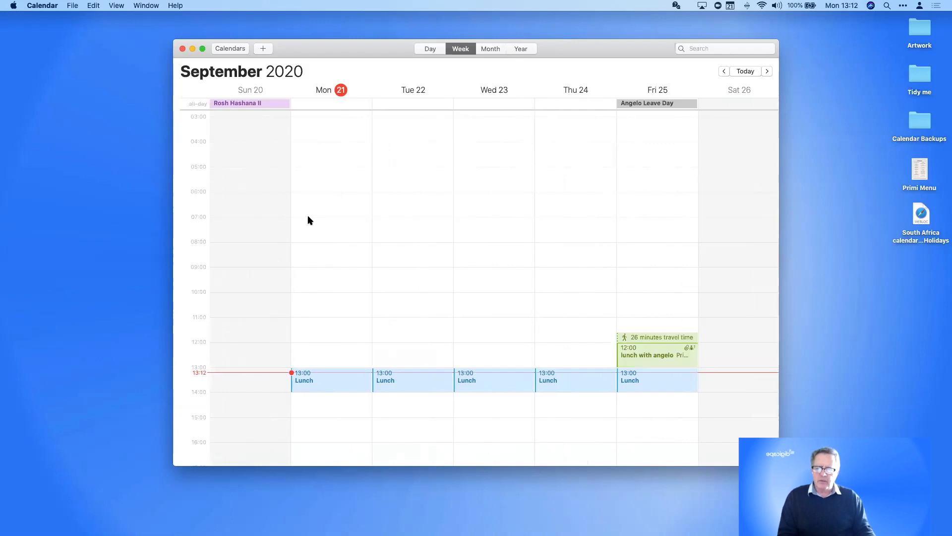
{"action": "left_click_drag", "start_coordinate": [307, 215], "coordinate": [308, 234]}
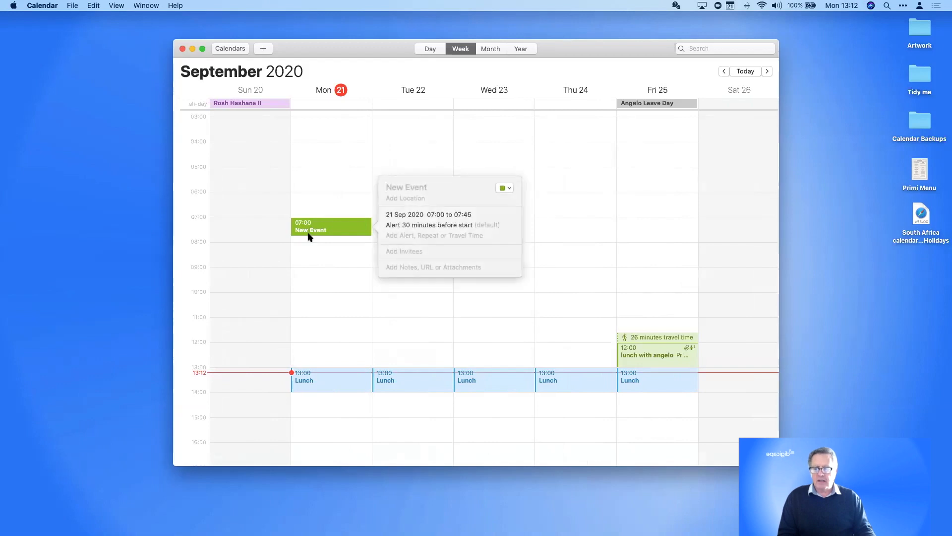
{"action": "left_click", "coordinate": [326, 235]}
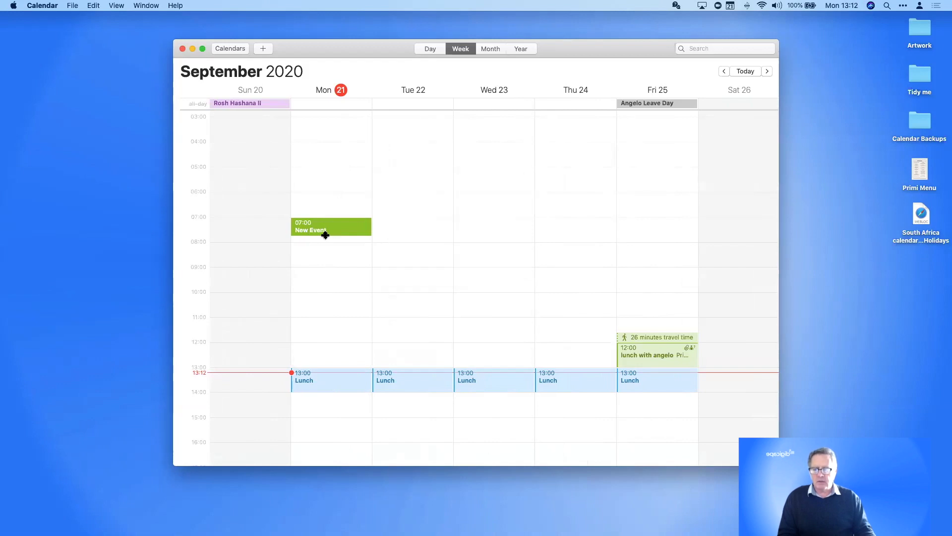
{"action": "left_click_drag", "start_coordinate": [325, 235], "coordinate": [323, 241]}
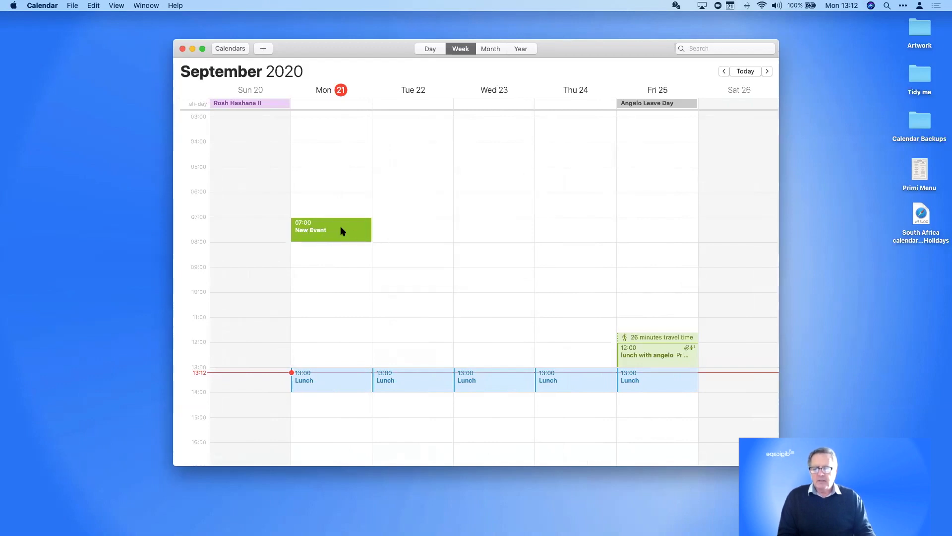
Title the Monday event 'Go for a run' and expand its editable details
{"action": "double_click", "coordinate": [336, 230]}
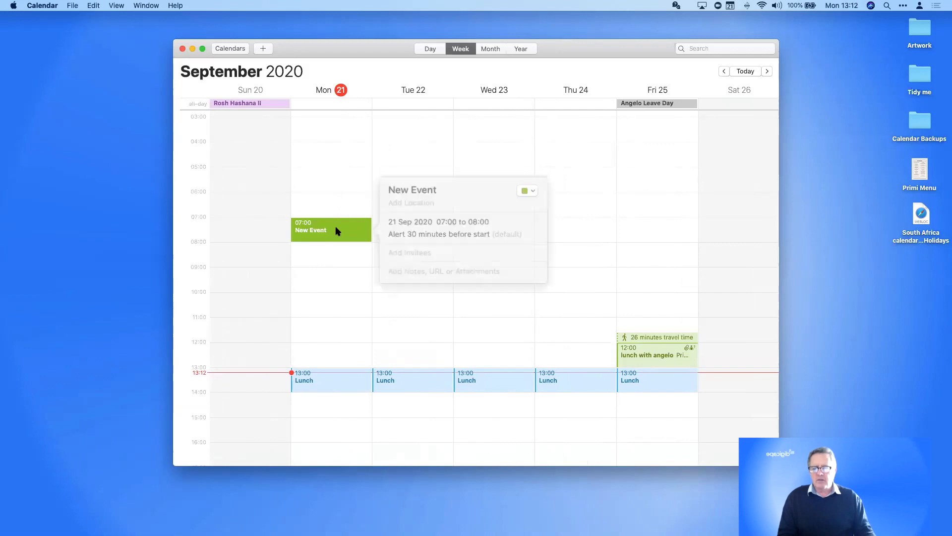
{"action": "double_click", "coordinate": [400, 195]}
{"action": "left_click_drag", "start_coordinate": [401, 195], "coordinate": [421, 193]}
{"action": "type", "text": "G"}
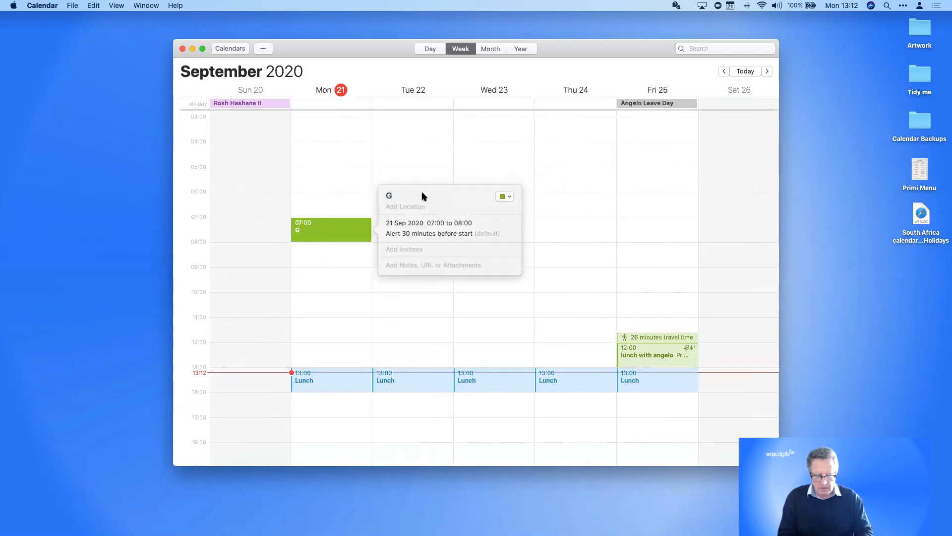
{"action": "type", "text": "o for a run"}
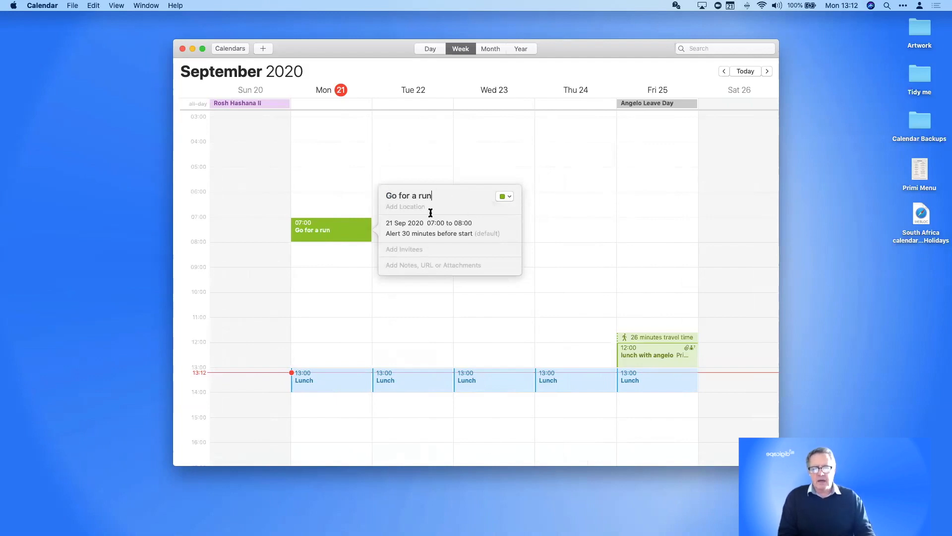
{"action": "left_click", "coordinate": [419, 233]}
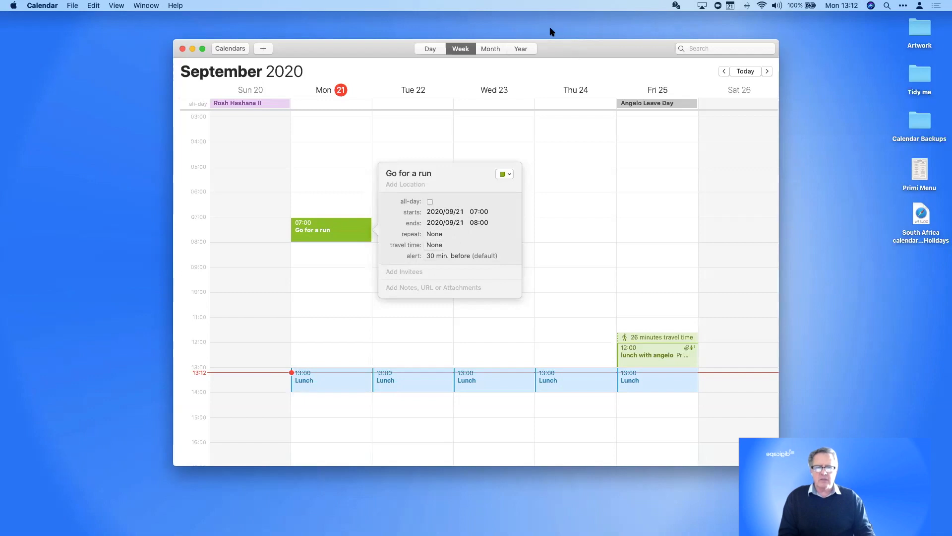
Set Go for a run to repeat every day and check the following weeks
{"action": "left_click", "coordinate": [436, 237]}
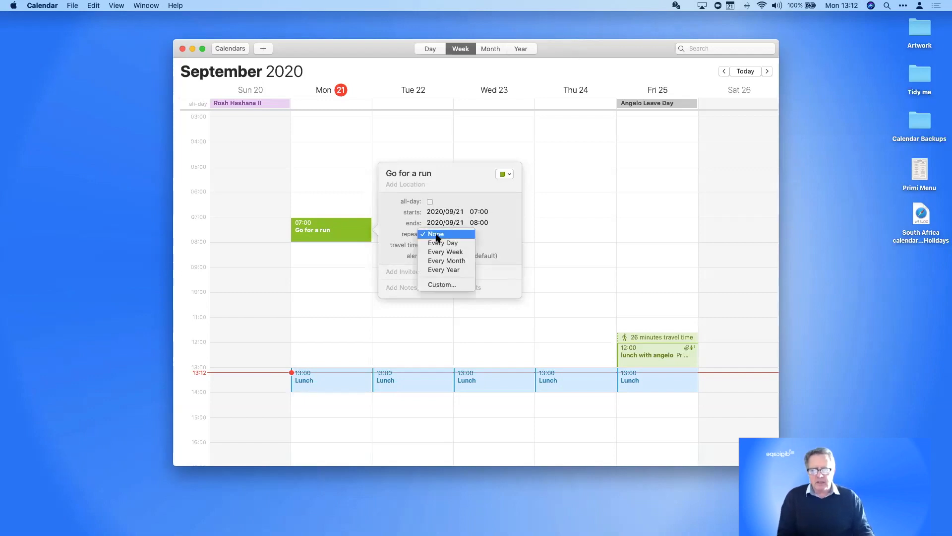
{"action": "left_click", "coordinate": [438, 243]}
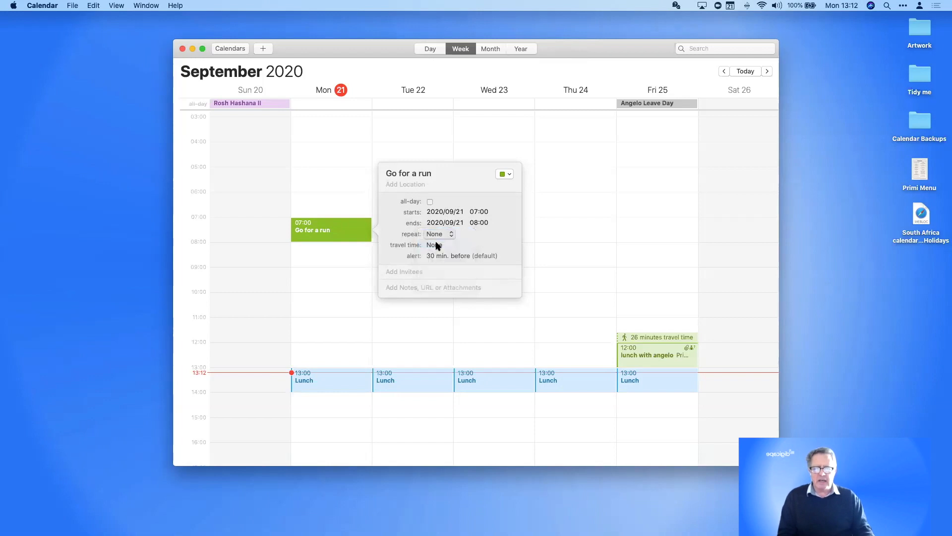
{"action": "scroll", "coordinate": [723, 230], "scroll_direction": "right", "scroll_amount": 5}
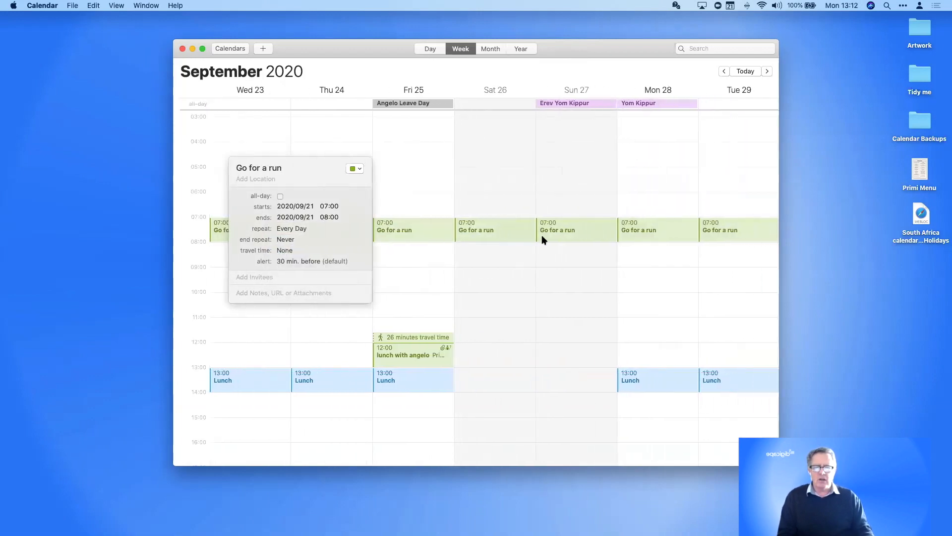
{"action": "scroll", "coordinate": [588, 222], "scroll_direction": "left", "scroll_amount": 5}
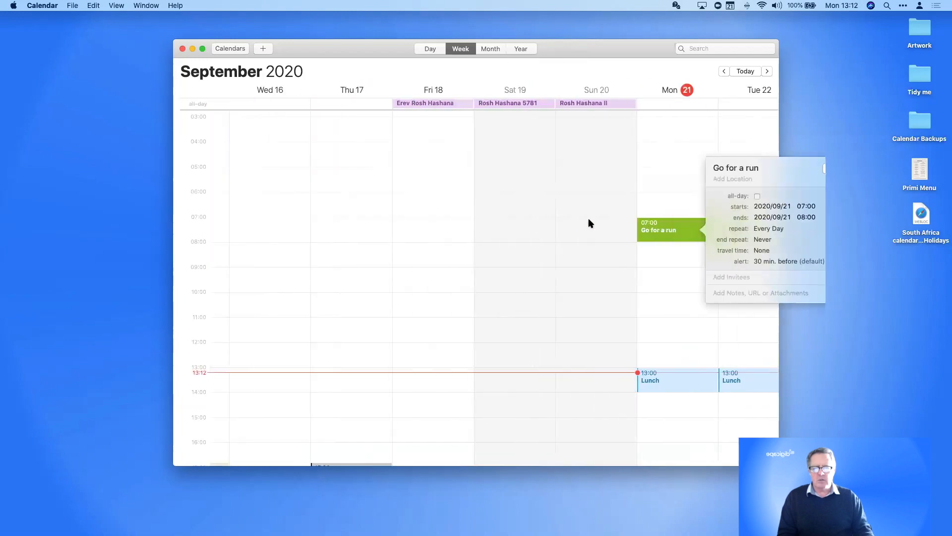
{"action": "scroll", "coordinate": [588, 222], "scroll_direction": "right", "scroll_amount": 3}
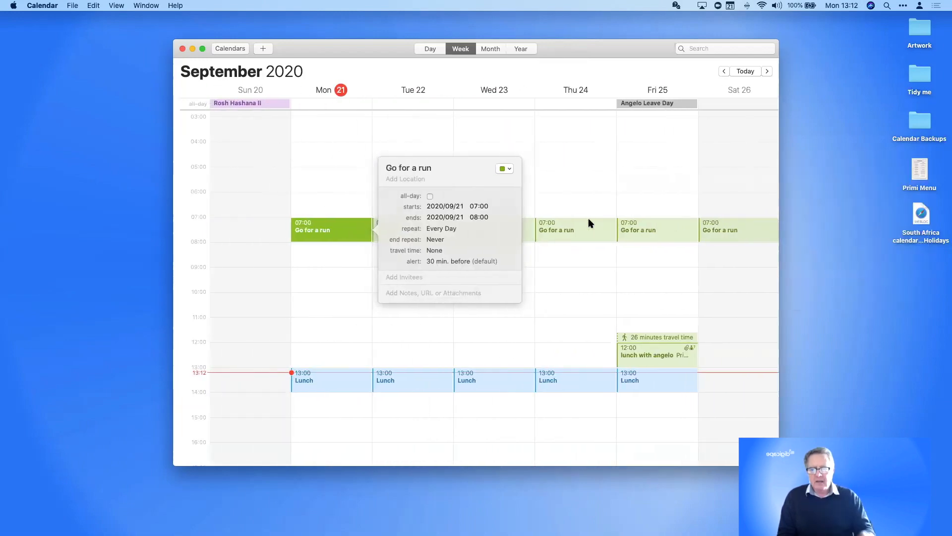
Change the run's repeat to a custom interval of every 3 days
{"action": "left_click", "coordinate": [450, 229]}
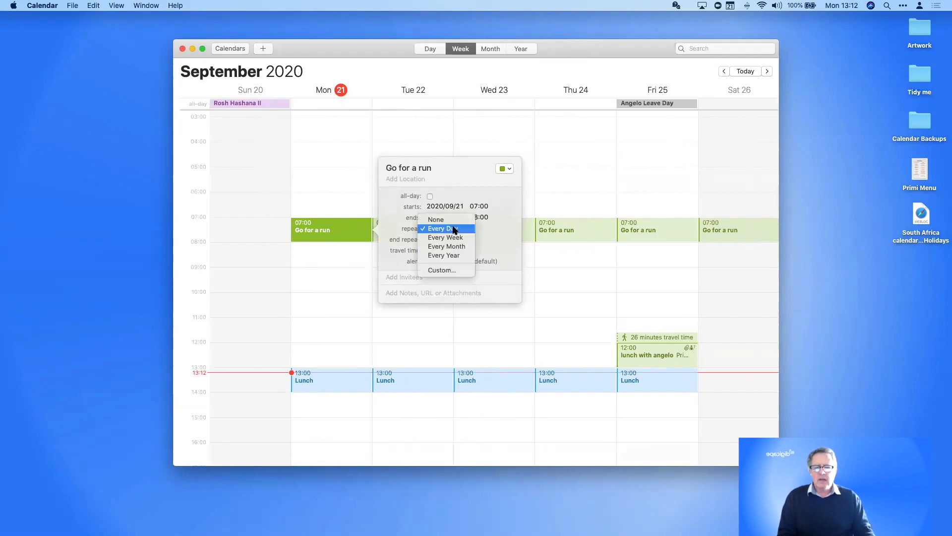
{"action": "left_click", "coordinate": [447, 269]}
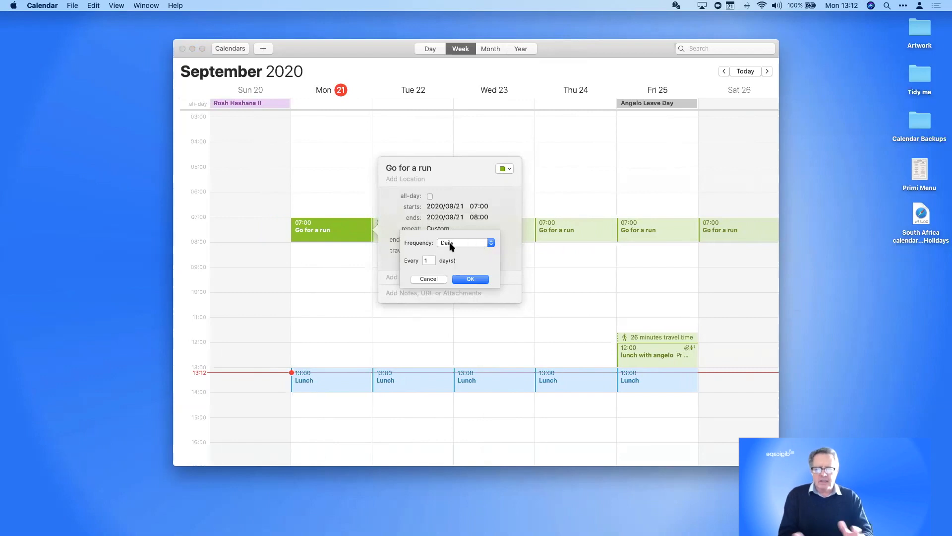
{"action": "left_click", "coordinate": [426, 261]}
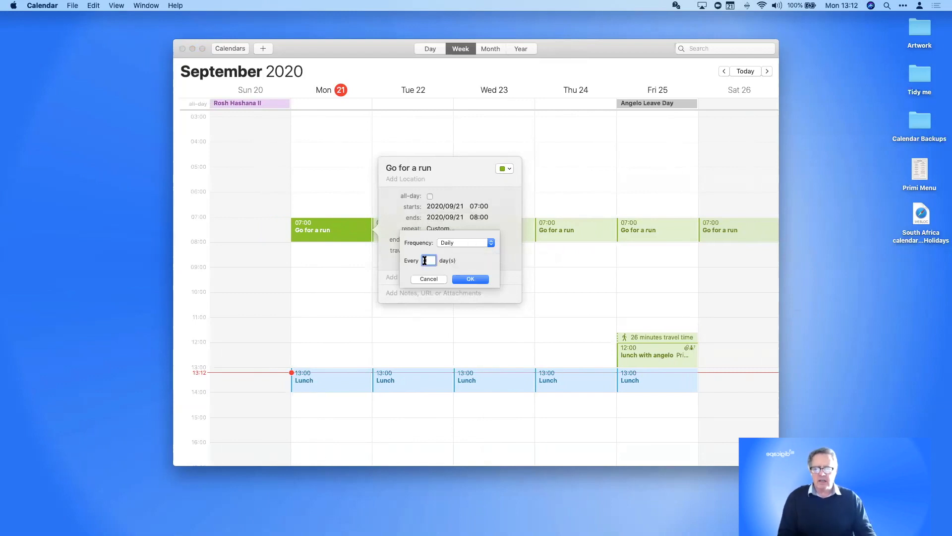
{"action": "type", "text": "3"}
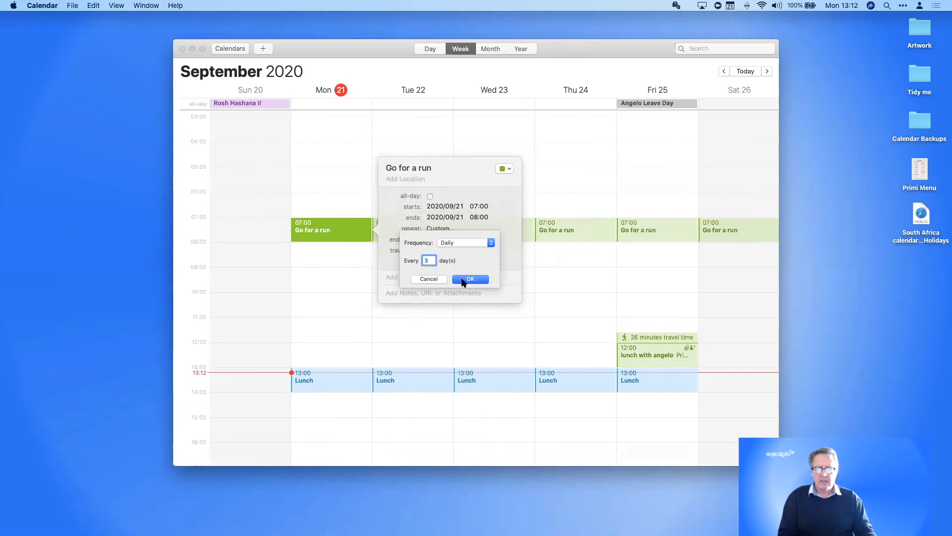
{"action": "left_click", "coordinate": [462, 279]}
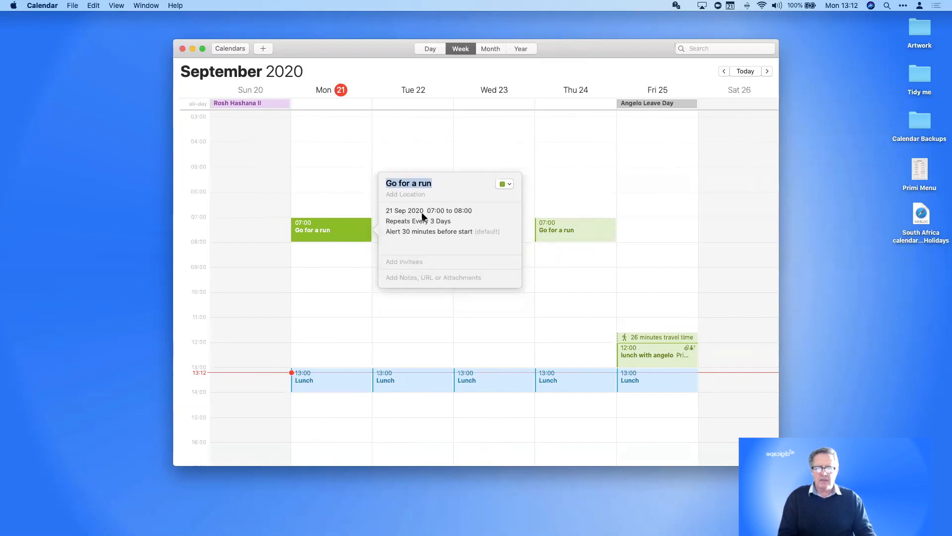
{"action": "scroll", "coordinate": [559, 258], "scroll_direction": "right", "scroll_amount": 10}
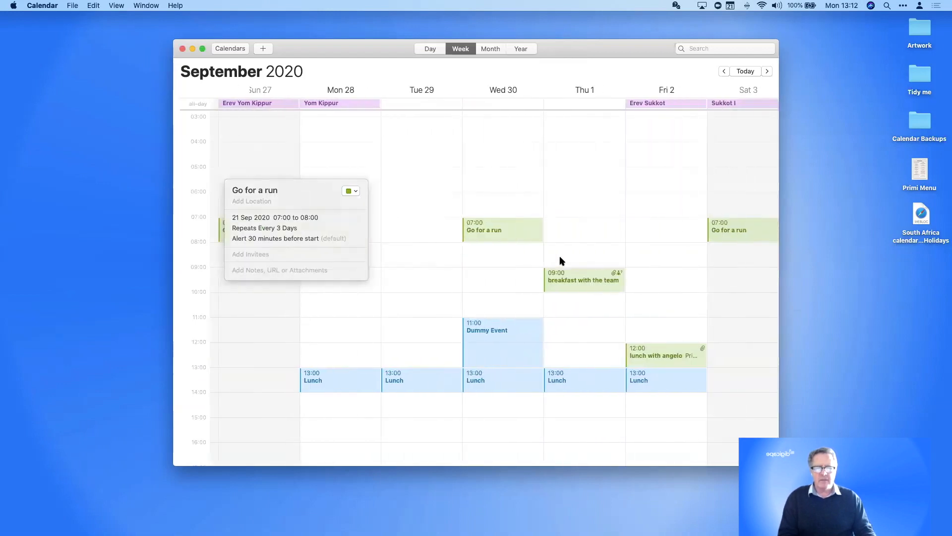
{"action": "scroll", "coordinate": [573, 278], "scroll_direction": "left", "scroll_amount": 10}
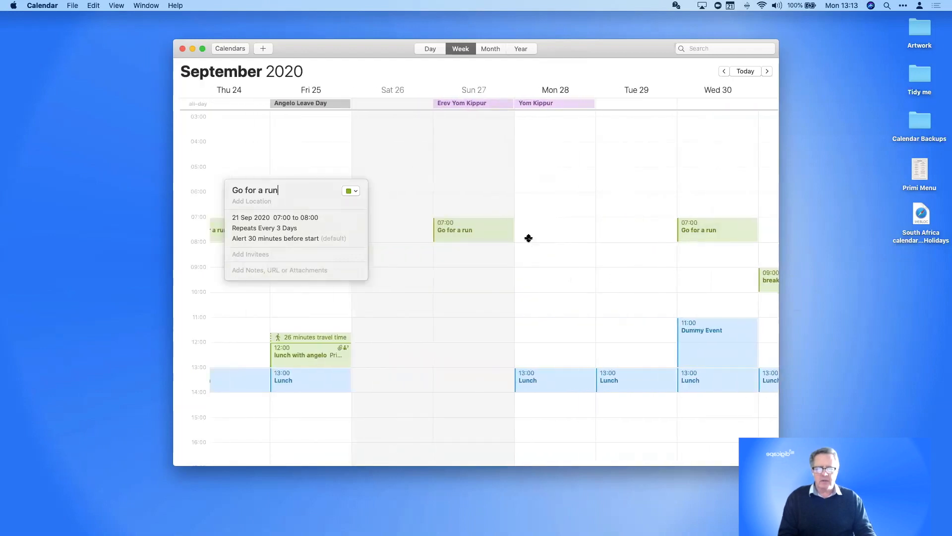
{"action": "scroll", "coordinate": [528, 241], "scroll_direction": "left", "scroll_amount": 5}
{"action": "scroll", "coordinate": [527, 240], "scroll_direction": "right", "scroll_amount": 3}
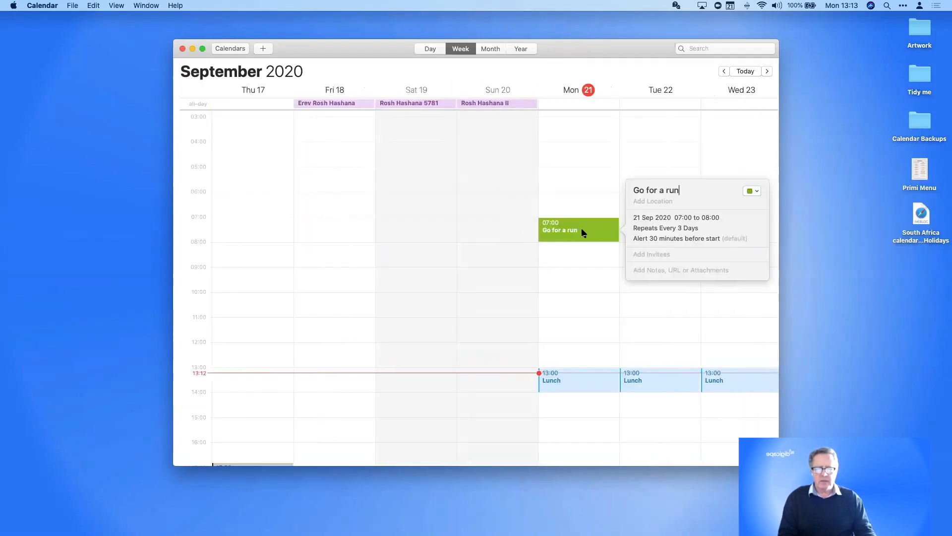
Set Go for a run to repeat every week
{"action": "left_click", "coordinate": [683, 231]}
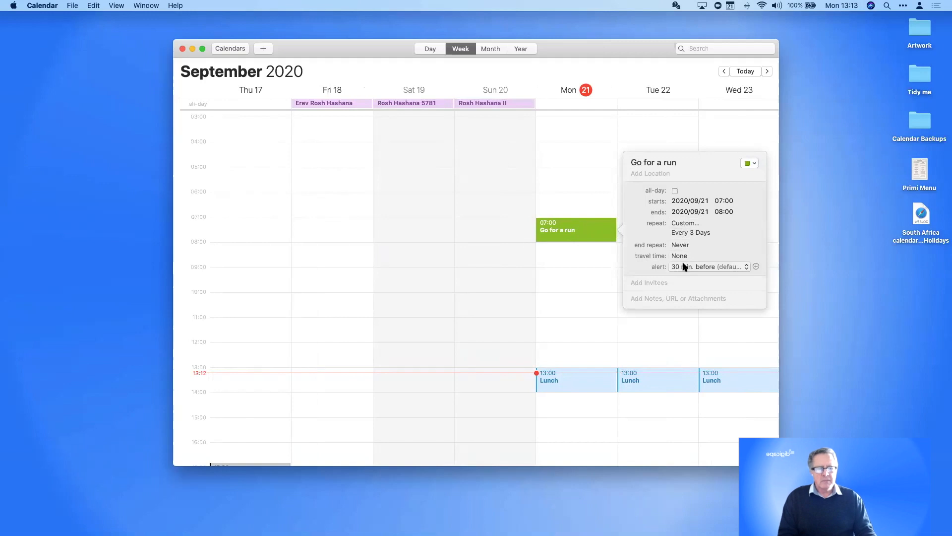
{"action": "left_click", "coordinate": [685, 224]}
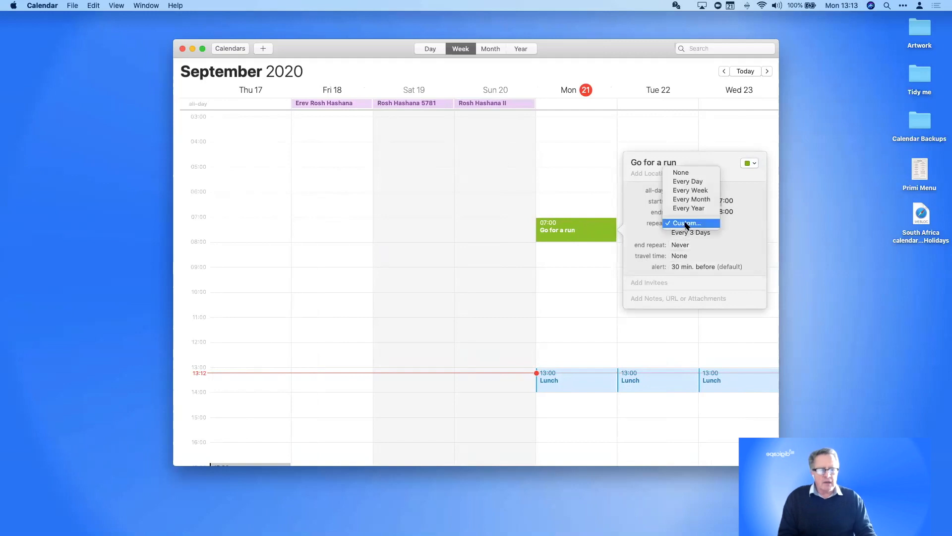
{"action": "left_click", "coordinate": [686, 191]}
Make the weekly repeat Monday to Friday and detach the details into a floating panel
{"action": "left_click", "coordinate": [686, 228]}
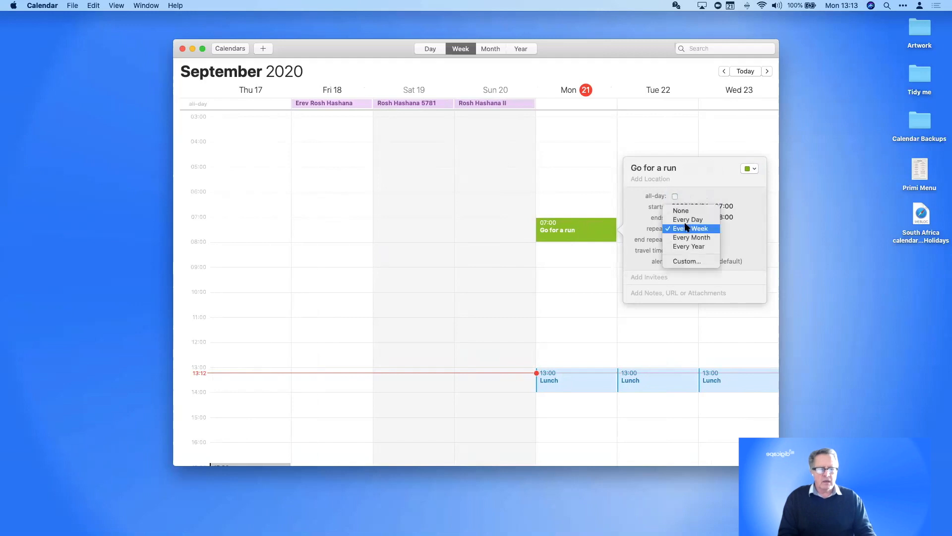
{"action": "left_click", "coordinate": [687, 260]}
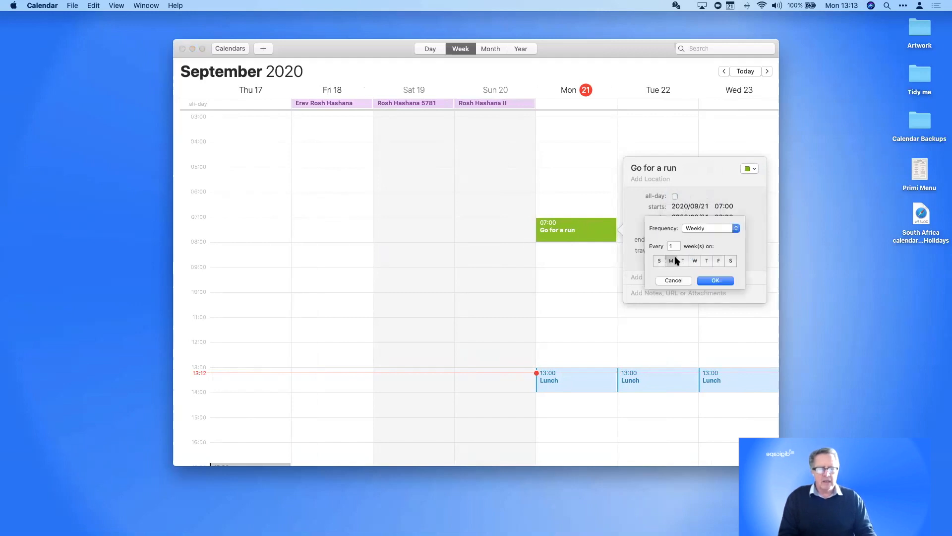
{"action": "left_click", "coordinate": [684, 261]}
{"action": "left_click", "coordinate": [694, 261]}
{"action": "left_click", "coordinate": [705, 261]}
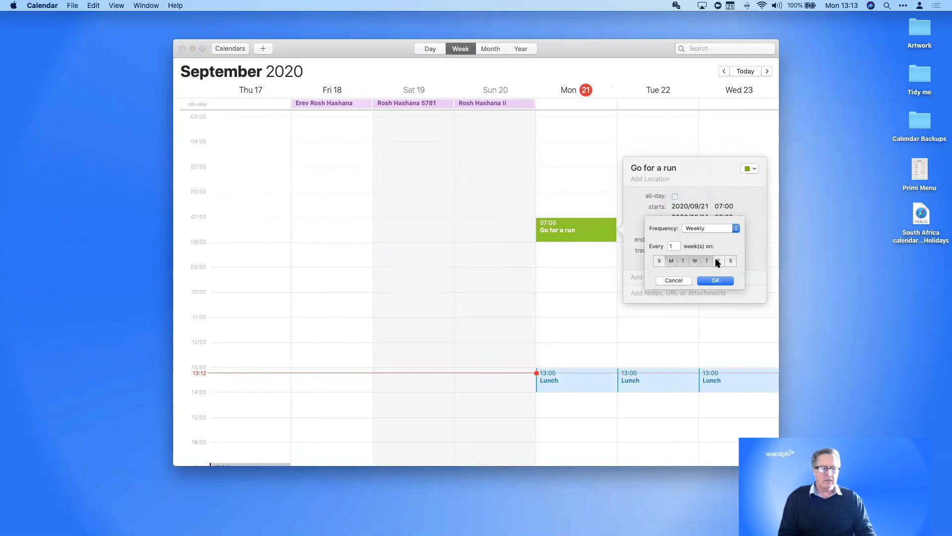
{"action": "left_click", "coordinate": [719, 262]}
{"action": "left_click", "coordinate": [716, 280]}
{"action": "left_click", "coordinate": [692, 166]}
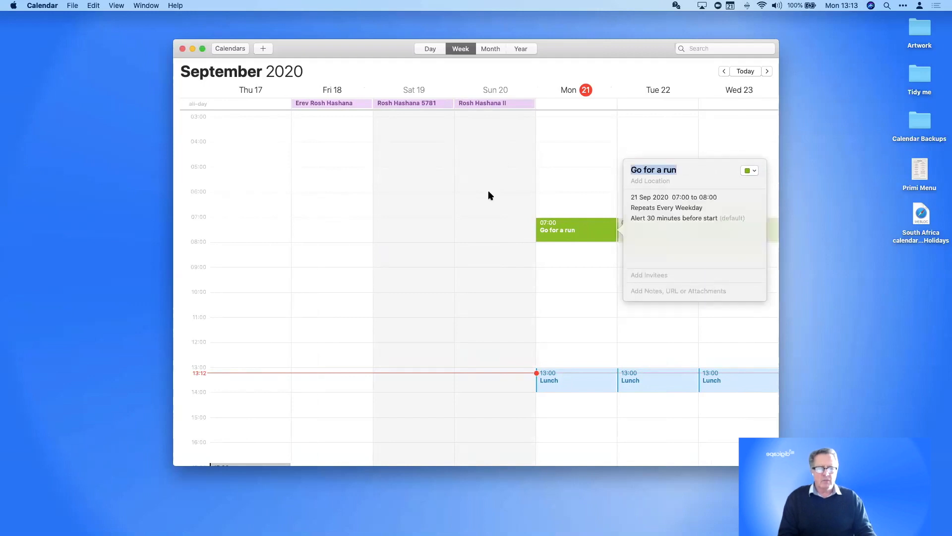
{"action": "left_click_drag", "start_coordinate": [727, 275], "coordinate": [902, 354]}
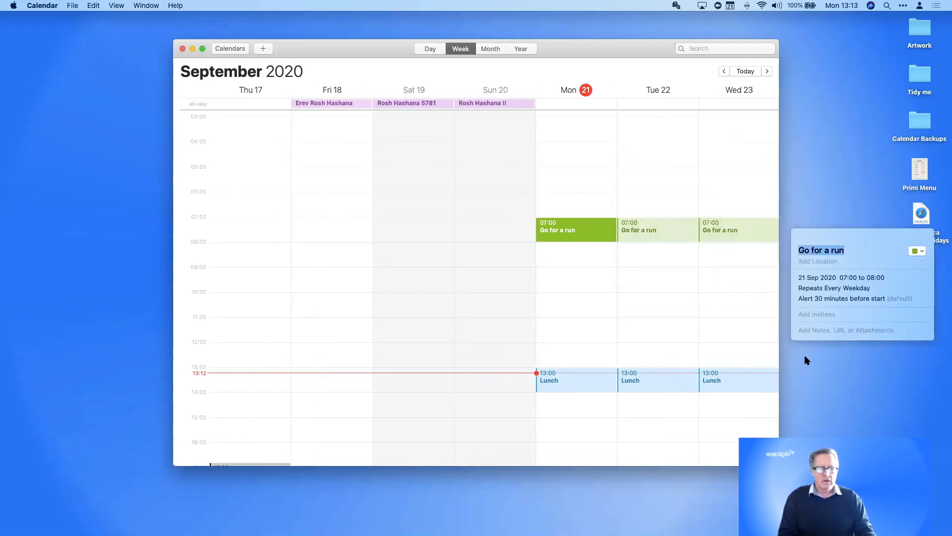
Show the 21–27 September week, reposition the run's Info panel, and add a Thursday 09:00 event
{"action": "scroll", "coordinate": [737, 350], "scroll_direction": "right", "scroll_amount": 5}
{"action": "left_click", "coordinate": [798, 222]}
{"action": "scroll", "coordinate": [681, 243], "scroll_direction": "right", "scroll_amount": 5}
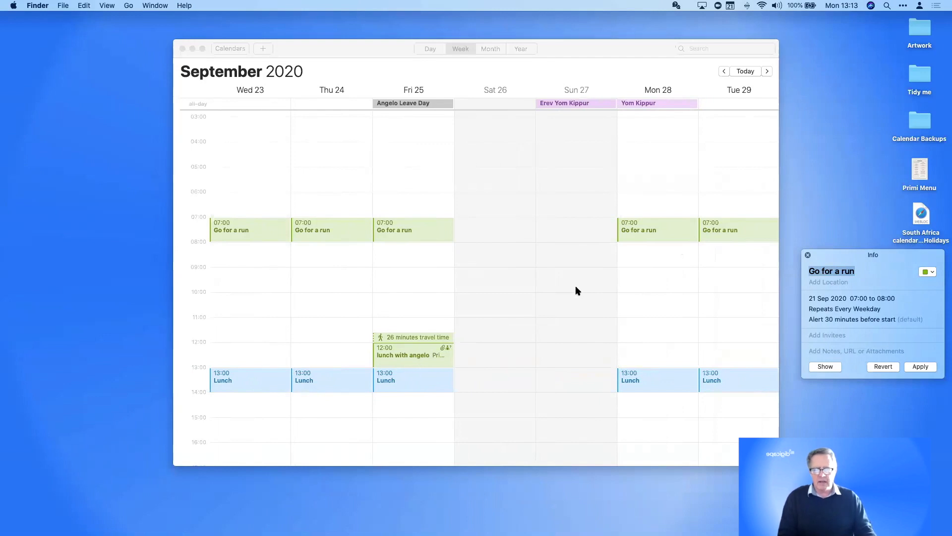
{"action": "scroll", "coordinate": [543, 260], "scroll_direction": "left", "scroll_amount": 3}
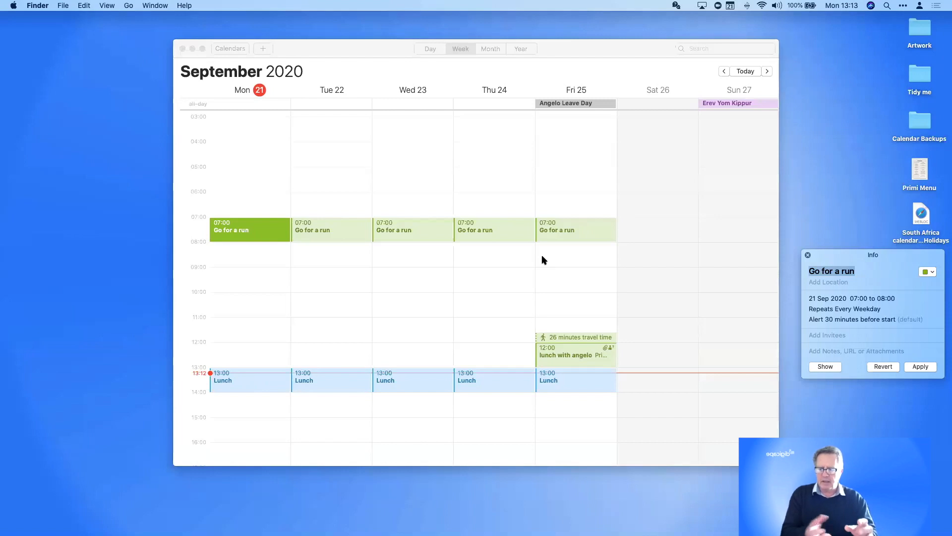
{"action": "left_click_drag", "start_coordinate": [862, 254], "coordinate": [727, 171]}
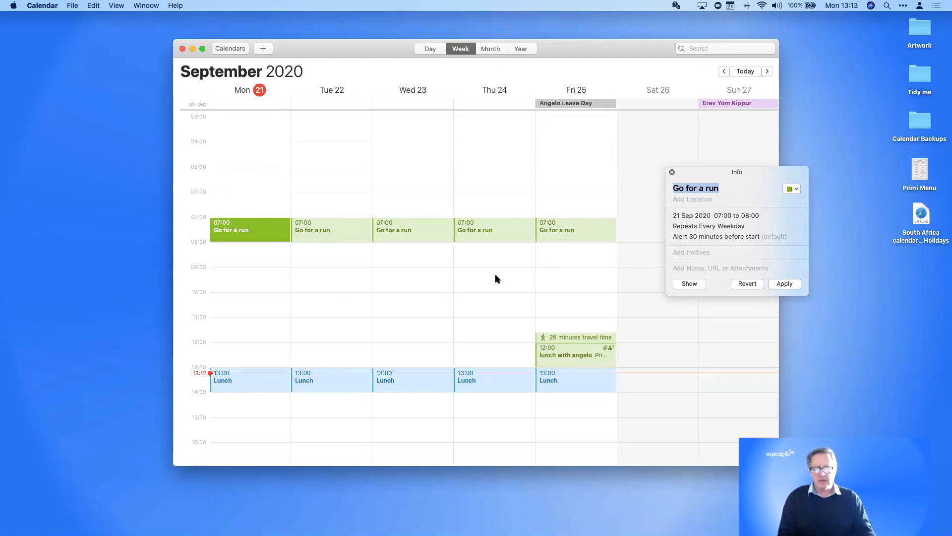
{"action": "left_click_drag", "start_coordinate": [497, 271], "coordinate": [497, 292]}
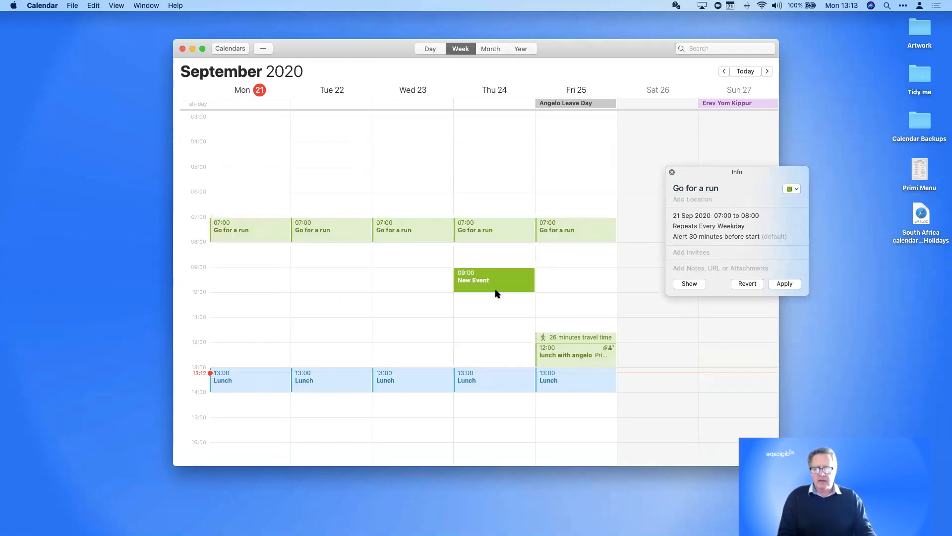
Title Thursday's 09:00 event 'Forest event' and set the run to repeat monthly on the first Thursday
{"action": "type", "text": "For"}
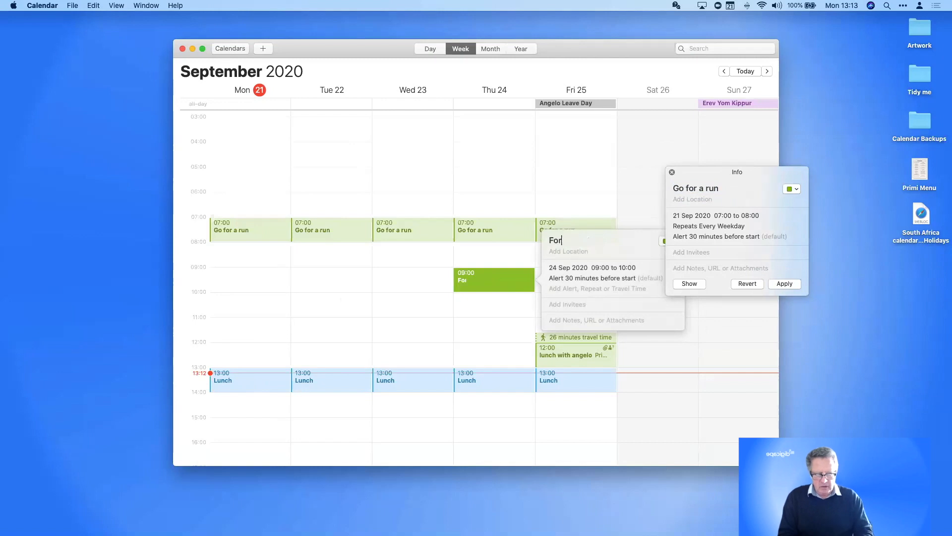
{"action": "type", "text": "est event"}
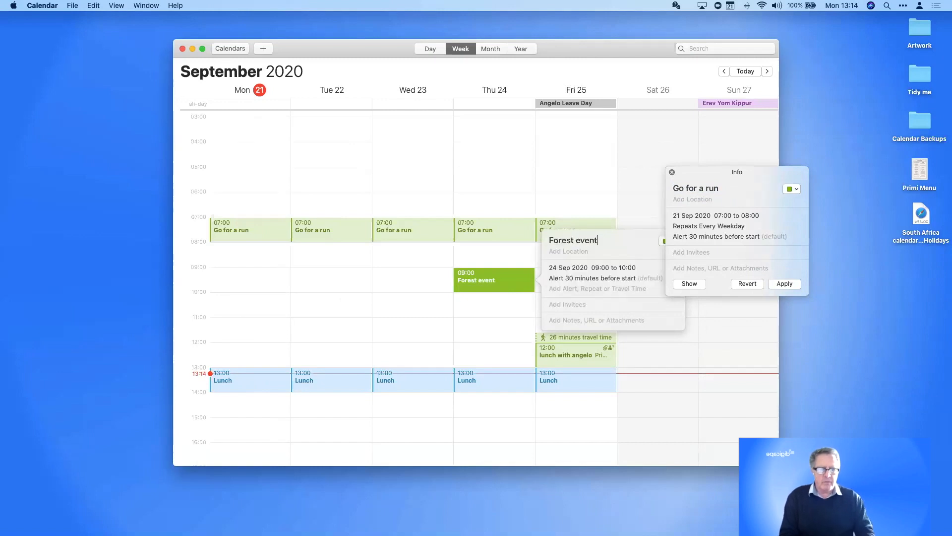
{"action": "left_click", "coordinate": [709, 221]}
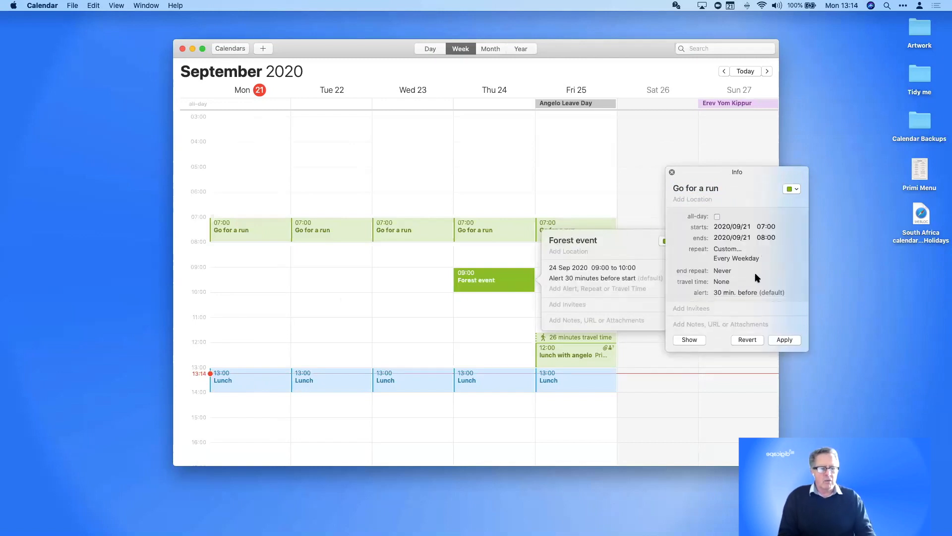
{"action": "left_click", "coordinate": [728, 249]}
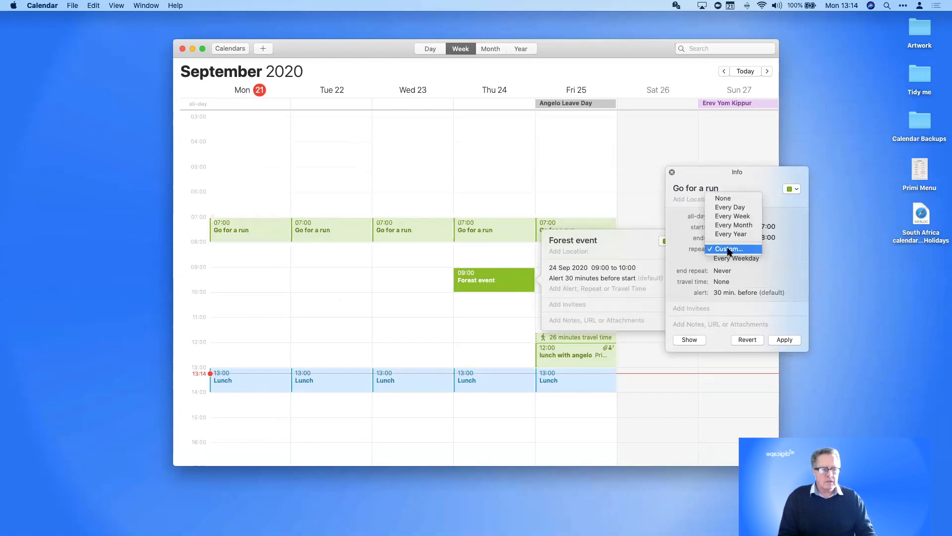
{"action": "left_click", "coordinate": [728, 249]}
{"action": "left_click", "coordinate": [737, 260]}
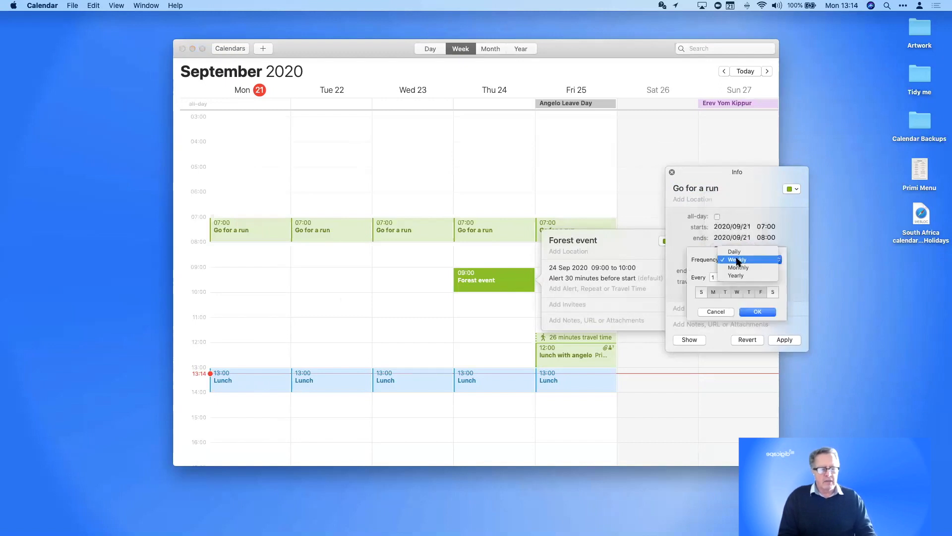
{"action": "left_click", "coordinate": [738, 268]}
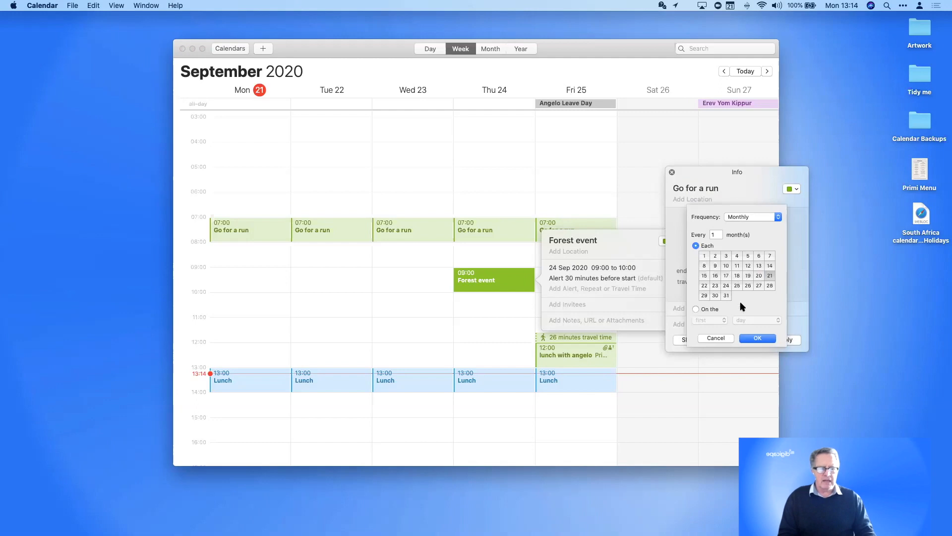
{"action": "left_click", "coordinate": [702, 310]}
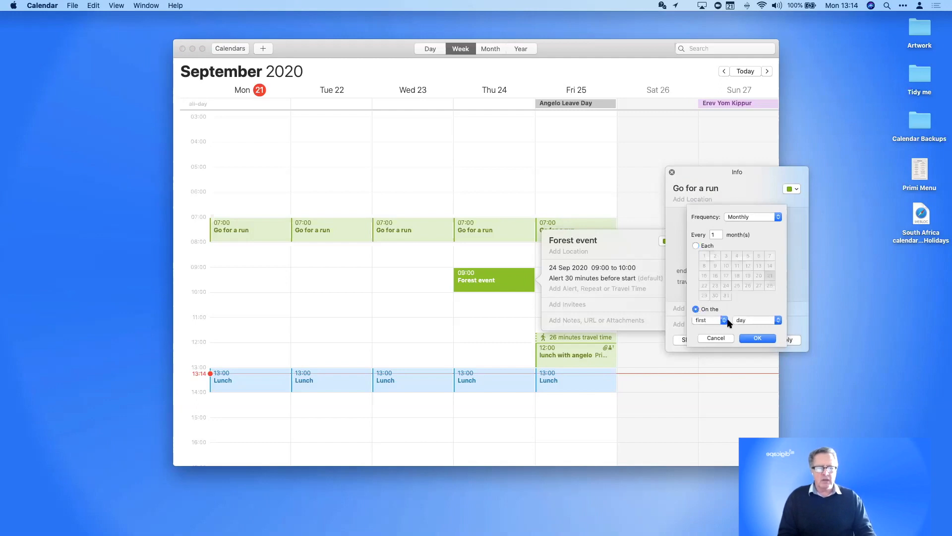
{"action": "left_click", "coordinate": [746, 321]}
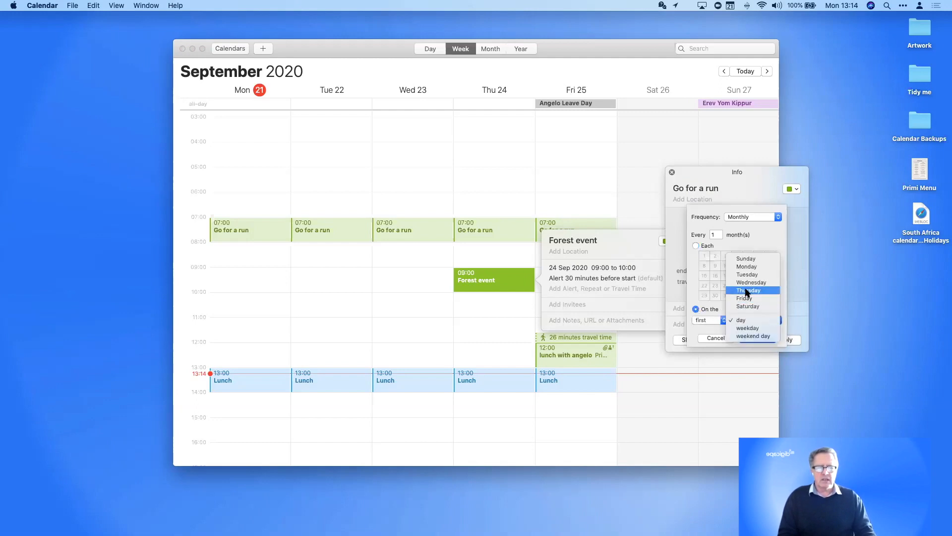
{"action": "left_click", "coordinate": [748, 290]}
{"action": "left_click", "coordinate": [757, 337]}
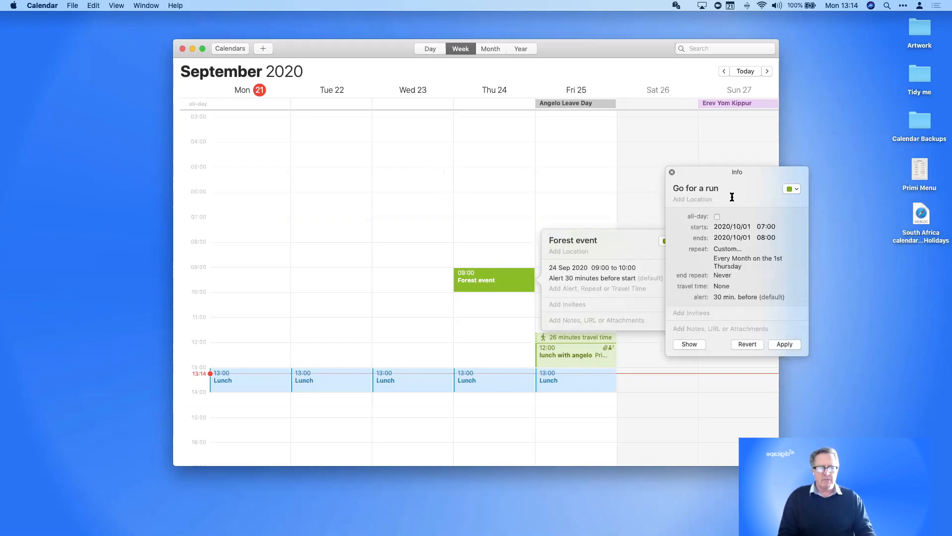
Scroll the week view forward through October into early November 2020
{"action": "scroll", "coordinate": [535, 185], "scroll_direction": "right", "scroll_amount": 2}
{"action": "scroll", "coordinate": [536, 185], "scroll_direction": "right", "scroll_amount": 10}
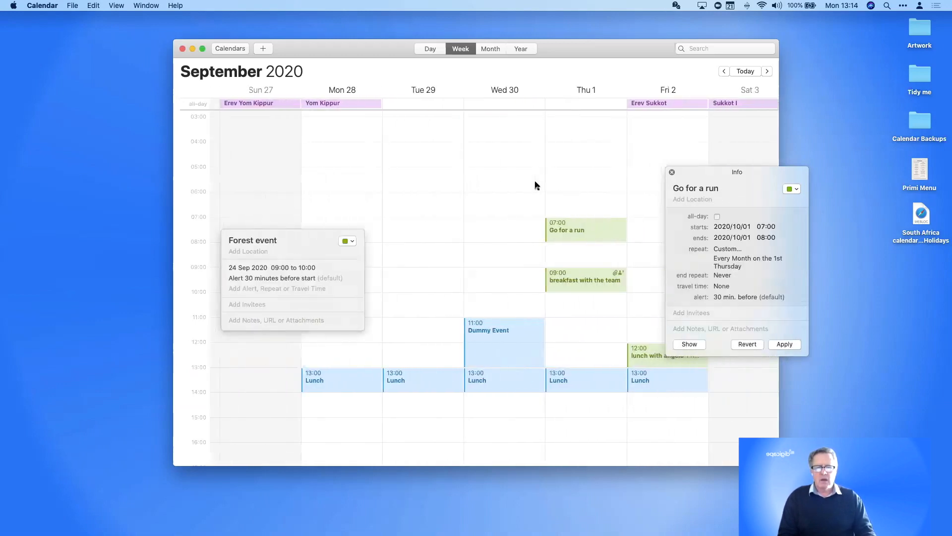
{"action": "scroll", "coordinate": [535, 185], "scroll_direction": "right", "scroll_amount": 6}
{"action": "scroll", "coordinate": [536, 186], "scroll_direction": "left", "scroll_amount": 7}
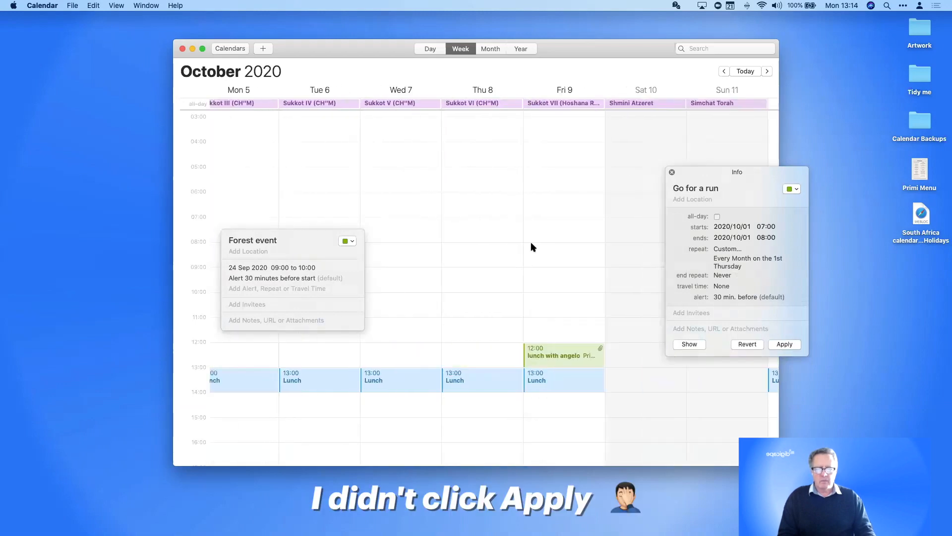
{"action": "scroll", "coordinate": [526, 257], "scroll_direction": "left", "scroll_amount": 8}
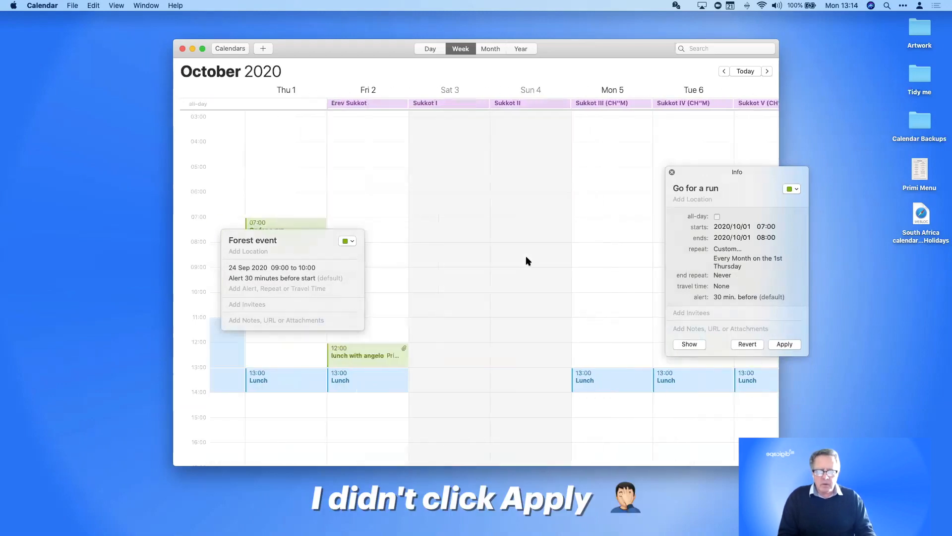
{"action": "scroll", "coordinate": [528, 261], "scroll_direction": "right", "scroll_amount": 8}
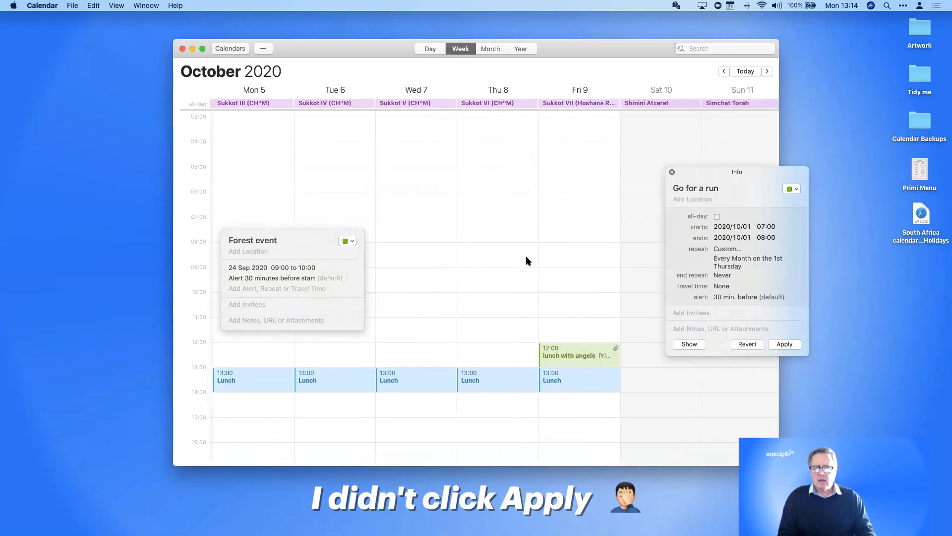
{"action": "scroll", "coordinate": [528, 260], "scroll_direction": "left", "scroll_amount": 6}
{"action": "scroll", "coordinate": [527, 261], "scroll_direction": "left", "scroll_amount": 2}
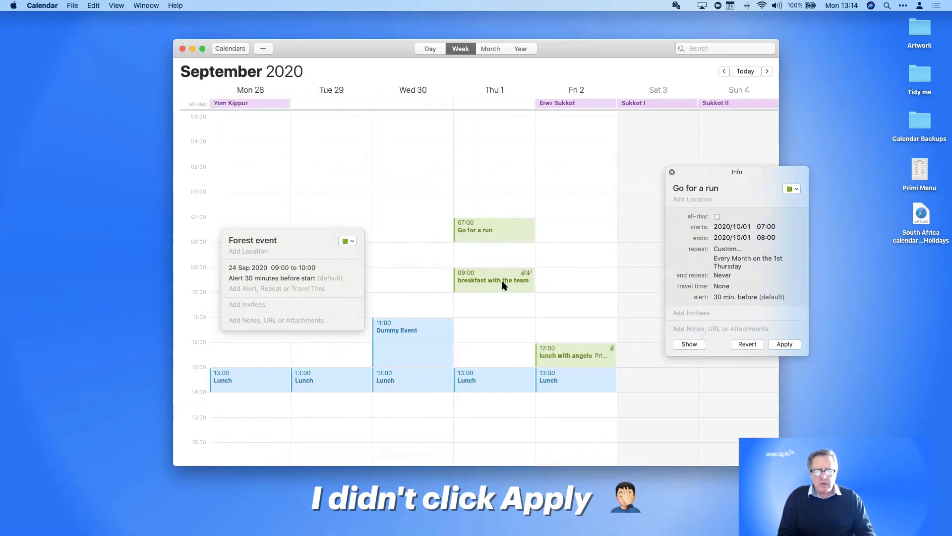
{"action": "scroll", "coordinate": [502, 283], "scroll_direction": "right", "scroll_amount": 12}
{"action": "scroll", "coordinate": [419, 290], "scroll_direction": "left", "scroll_amount": 5}
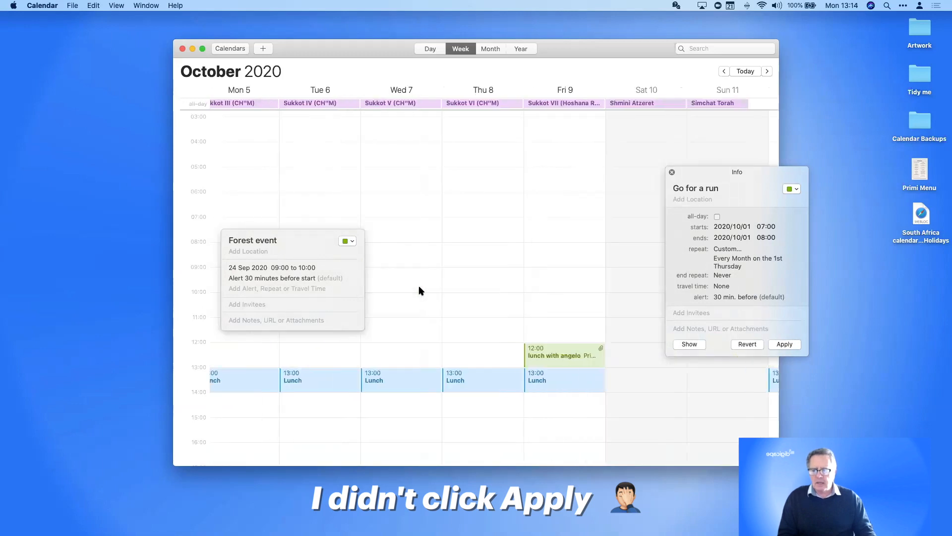
{"action": "scroll", "coordinate": [419, 290], "scroll_direction": "left", "scroll_amount": 2}
{"action": "scroll", "coordinate": [421, 290], "scroll_direction": "right", "scroll_amount": 2}
{"action": "scroll", "coordinate": [422, 290], "scroll_direction": "left", "scroll_amount": 1}
{"action": "scroll", "coordinate": [423, 290], "scroll_direction": "right", "scroll_amount": 4}
{"action": "scroll", "coordinate": [424, 290], "scroll_direction": "right", "scroll_amount": 20}
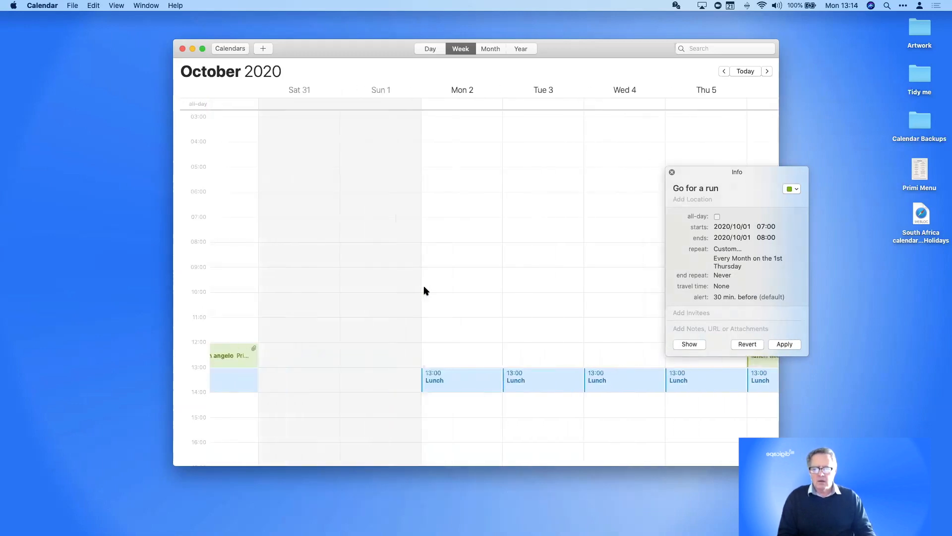
{"action": "scroll", "coordinate": [424, 290], "scroll_direction": "right", "scroll_amount": 6}
{"action": "scroll", "coordinate": [424, 291], "scroll_direction": "left", "scroll_amount": 3}
{"action": "scroll", "coordinate": [424, 290], "scroll_direction": "right", "scroll_amount": 1}
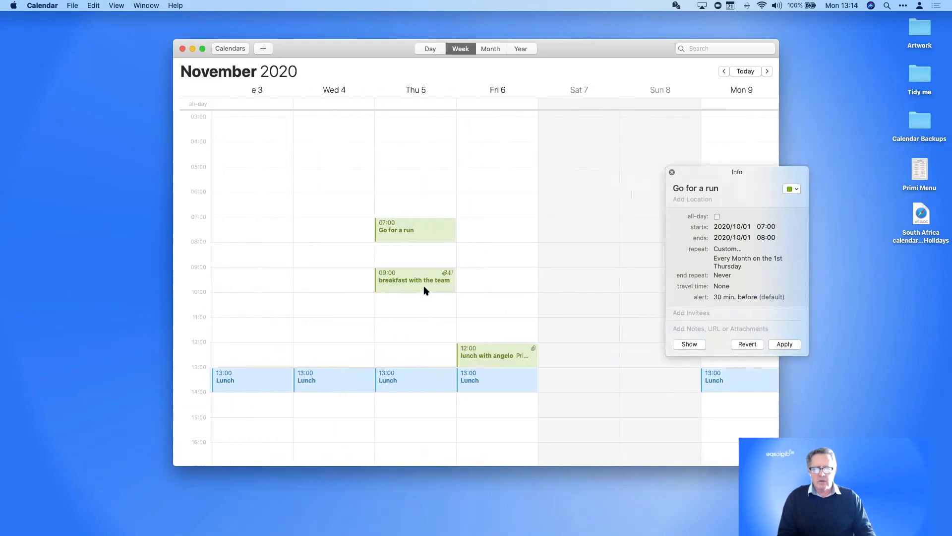
{"action": "scroll", "coordinate": [424, 291], "scroll_direction": "right", "scroll_amount": 11}
{"action": "scroll", "coordinate": [424, 290], "scroll_direction": "left", "scroll_amount": 5}
{"action": "scroll", "coordinate": [424, 287], "scroll_direction": "left", "scroll_amount": 7}
Search events for 'forest' to list the 24 September 2020 Forest event, then switch to Month view
{"action": "left_click_drag", "start_coordinate": [707, 171], "coordinate": [838, 85]}
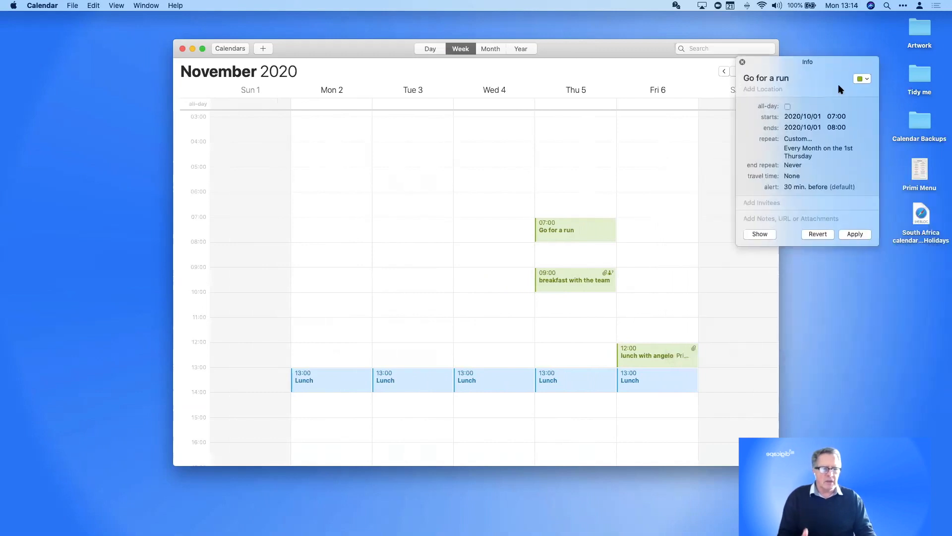
{"action": "left_click", "coordinate": [735, 49]}
{"action": "type", "text": "forest"}
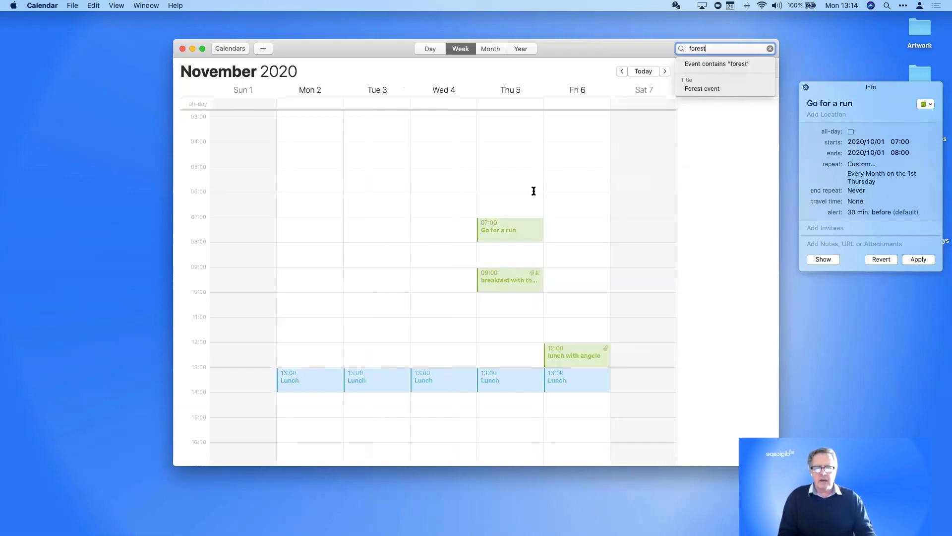
{"action": "left_click", "coordinate": [501, 230]}
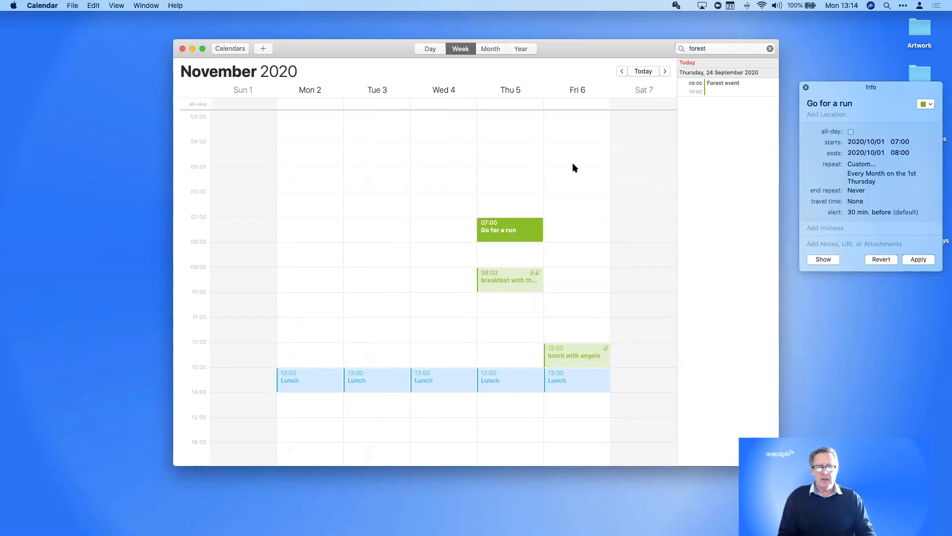
{"action": "left_click", "coordinate": [499, 52]}
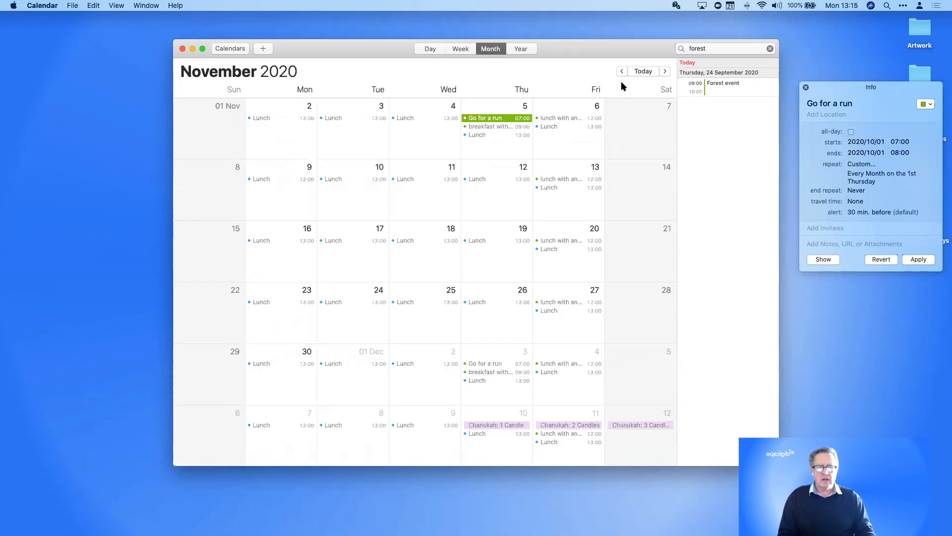
Step forward to January 2021, checking the Go for a run events on 3 December and 7 January
{"action": "left_click", "coordinate": [665, 71]}
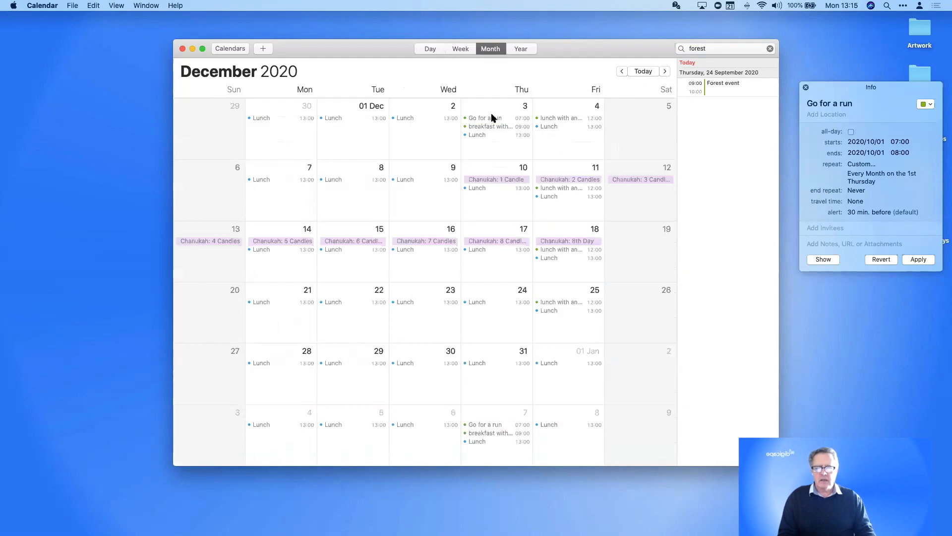
{"action": "left_click", "coordinate": [491, 119]}
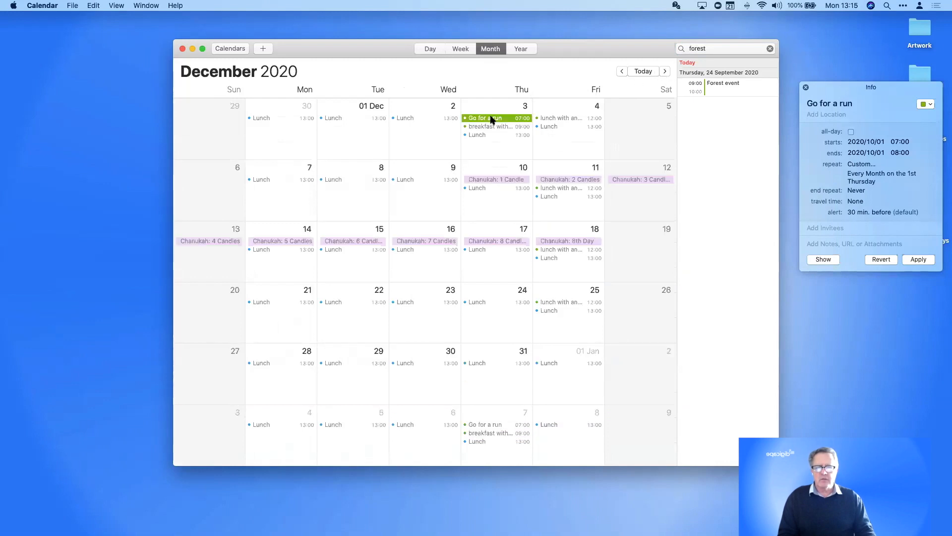
{"action": "left_click", "coordinate": [666, 71]}
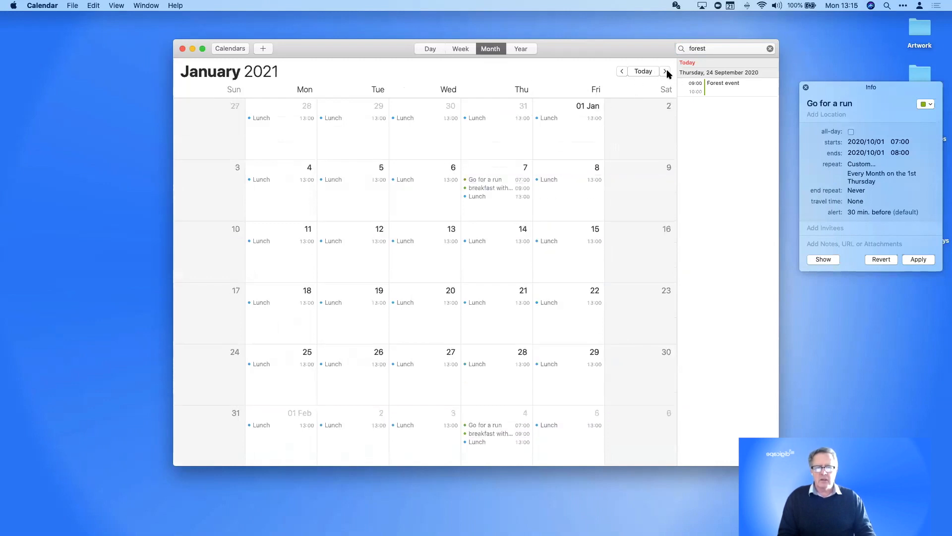
{"action": "left_click", "coordinate": [492, 180]}
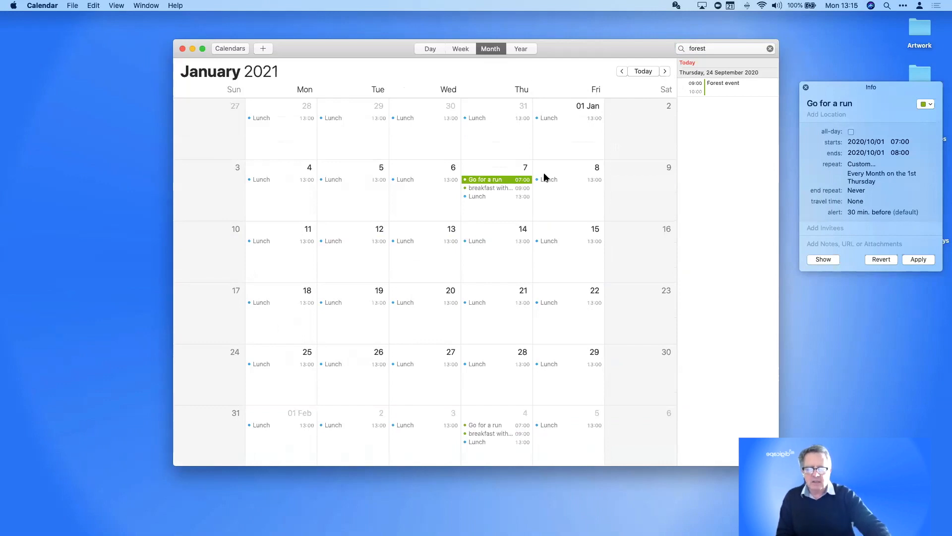
{"action": "left_click", "coordinate": [460, 49]}
Create a 08:00–18:00 event on Tuesday 5 January, then delete it again
{"action": "scroll", "coordinate": [445, 187], "scroll_direction": "up", "scroll_amount": 3}
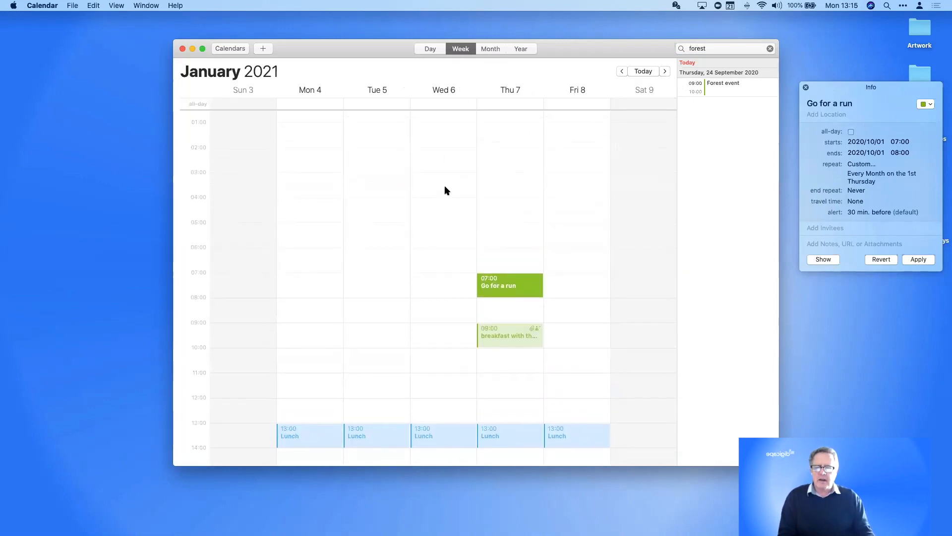
{"action": "scroll", "coordinate": [365, 270], "scroll_direction": "down", "scroll_amount": 5}
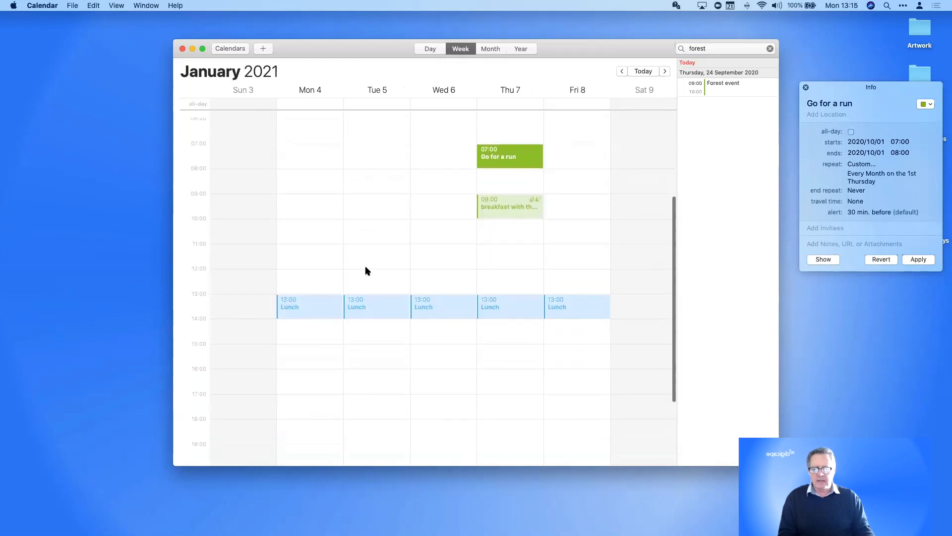
{"action": "left_click_drag", "start_coordinate": [359, 171], "coordinate": [358, 418]}
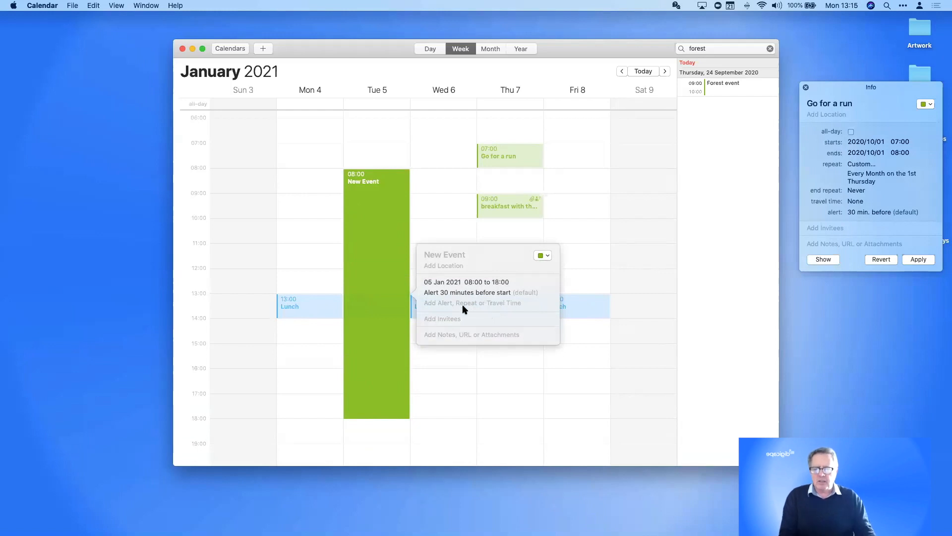
{"action": "left_click", "coordinate": [459, 368]}
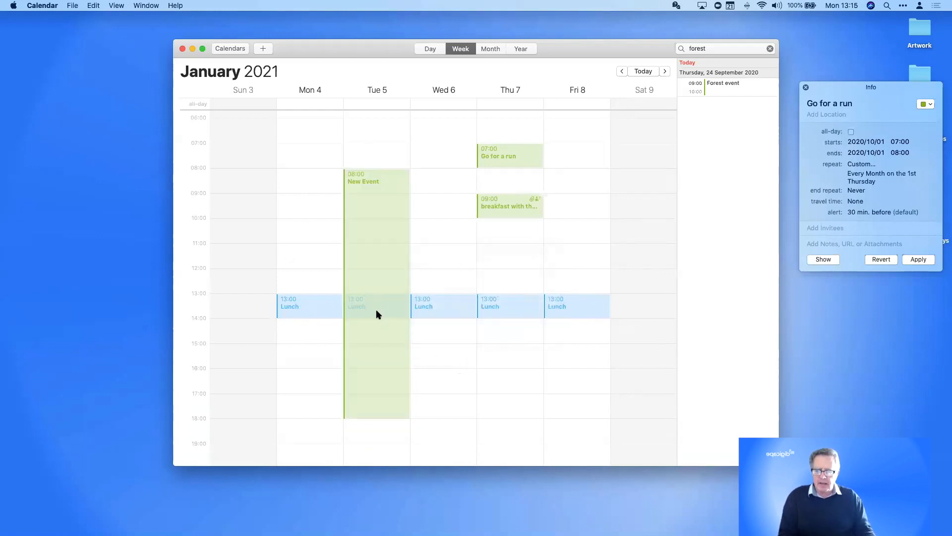
{"action": "left_click", "coordinate": [393, 248]}
{"action": "key", "text": "BackSpace"}
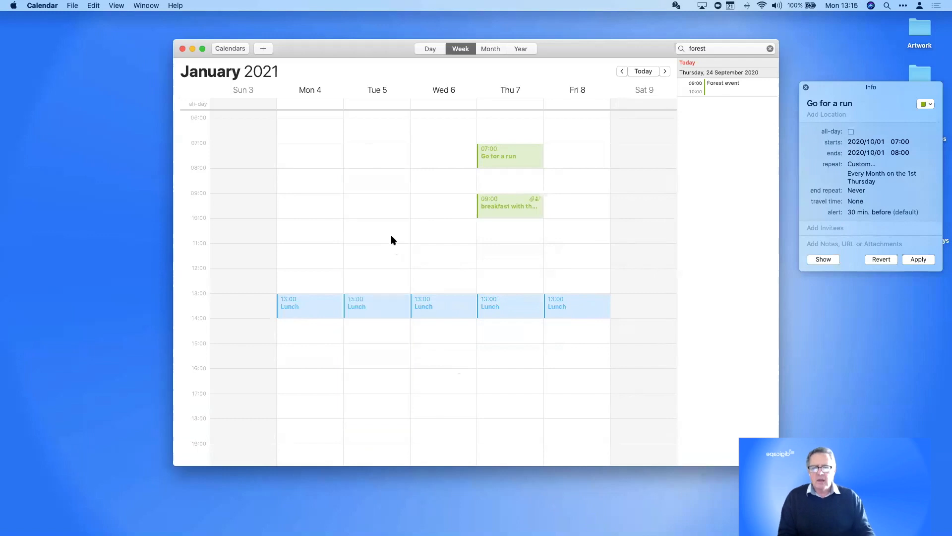
Add an all-day event titled Study day on Tuesday 5 January and review its details
{"action": "right_click", "coordinate": [357, 102]}
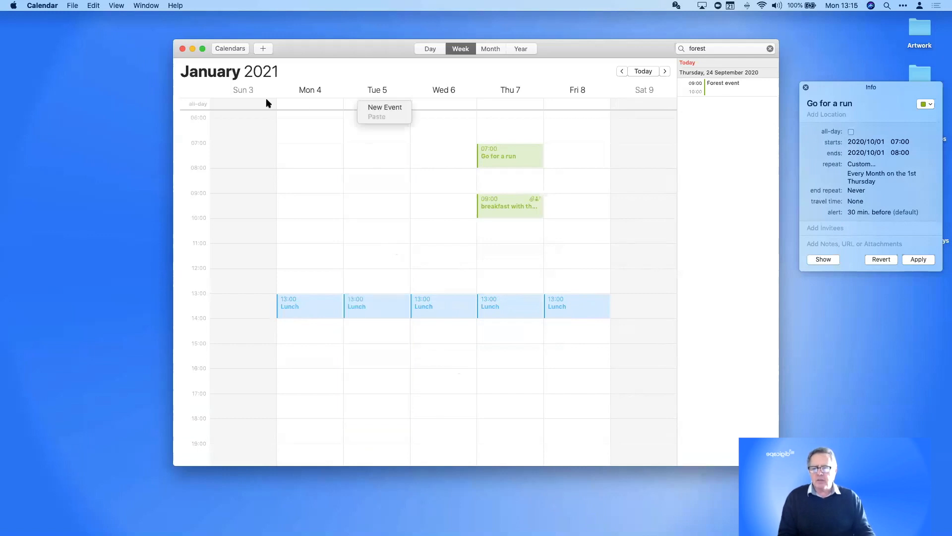
{"action": "left_click", "coordinate": [372, 109]}
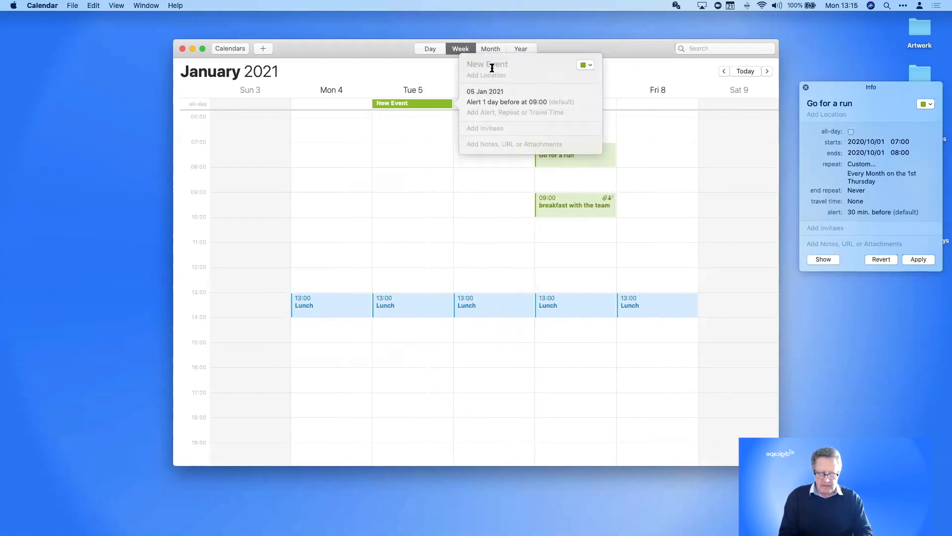
{"action": "type", "text": "Stud"}
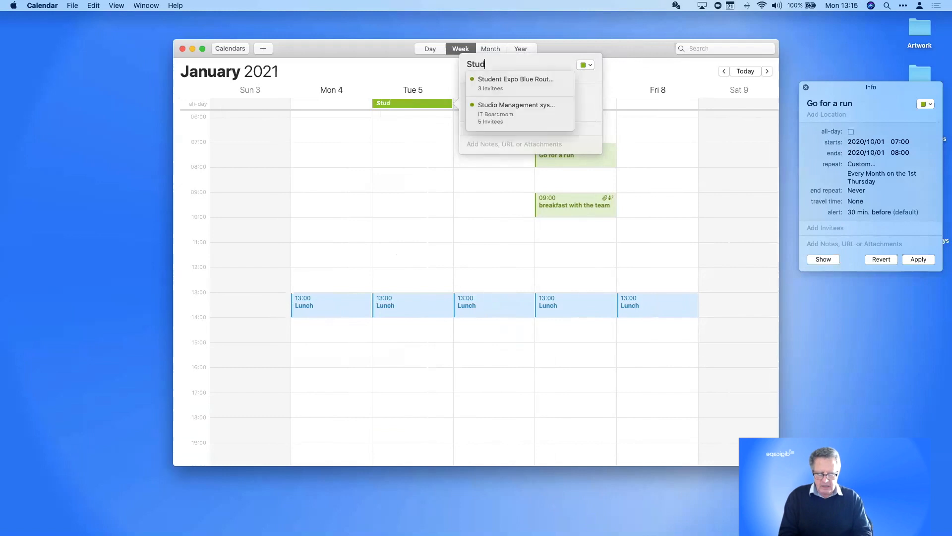
{"action": "type", "text": "y day"}
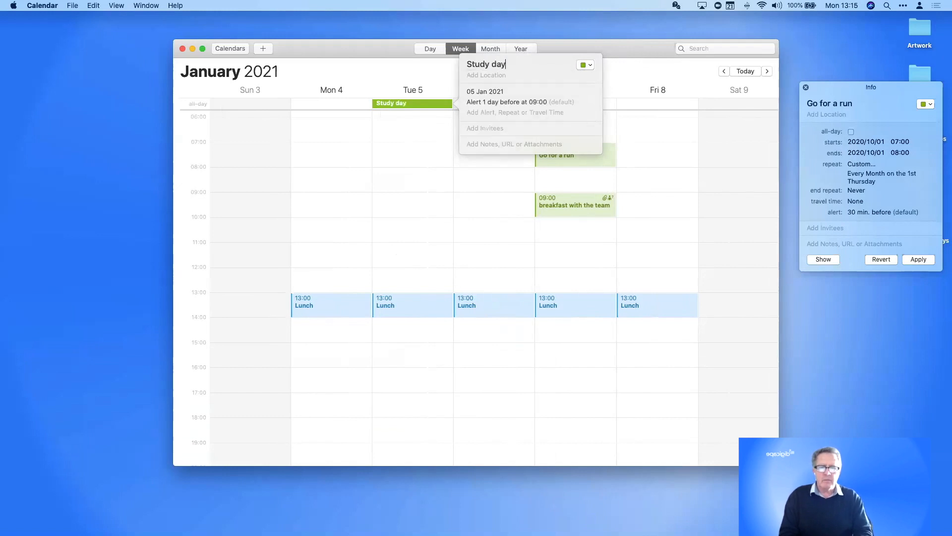
{"action": "key", "text": "Return"}
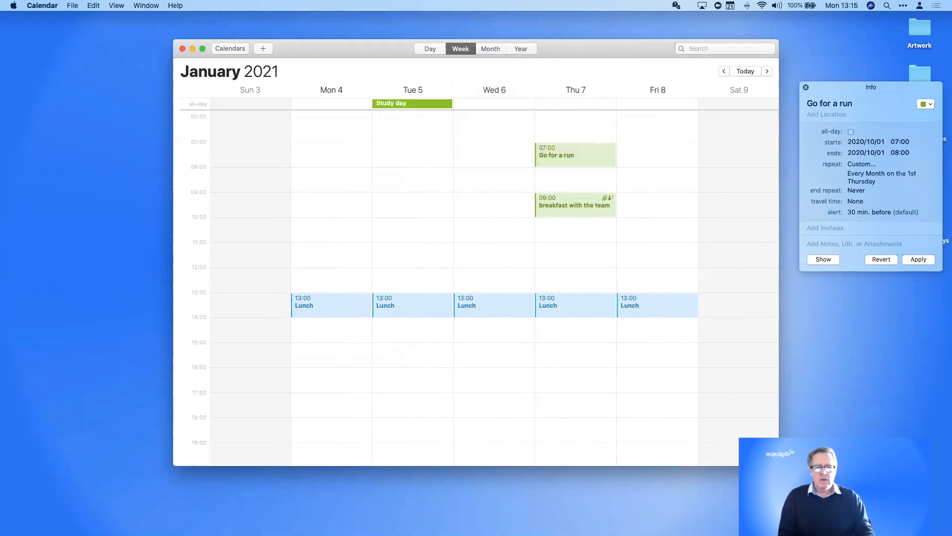
{"action": "double_click", "coordinate": [434, 104]}
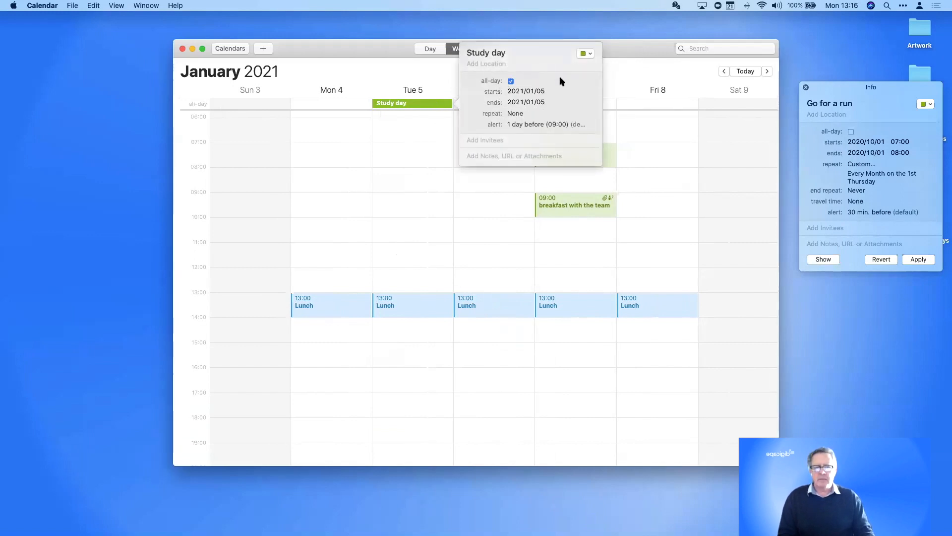
{"action": "left_click", "coordinate": [463, 251]}
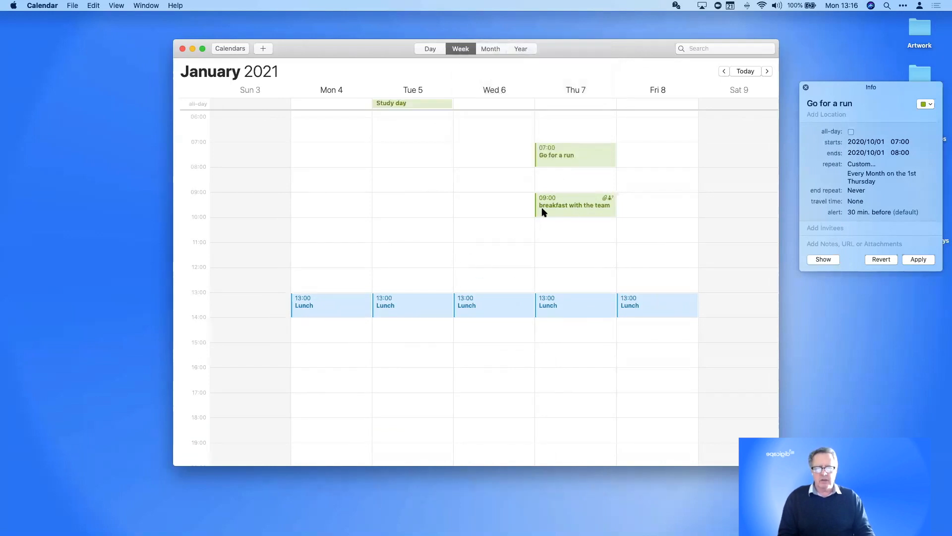
Tick all-day for breakfast with the team on Thursday 7 January and apply it with Change All
{"action": "double_click", "coordinate": [576, 211]}
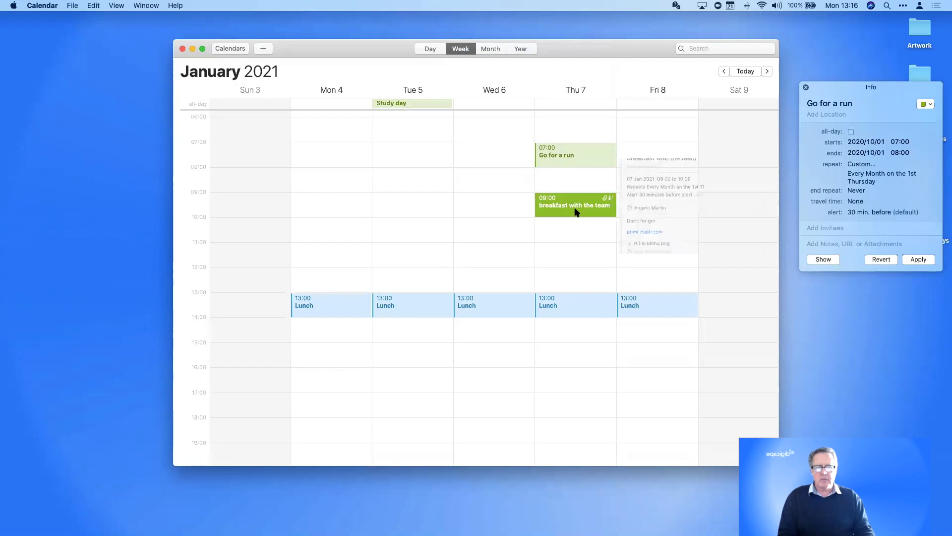
{"action": "left_click", "coordinate": [657, 174]}
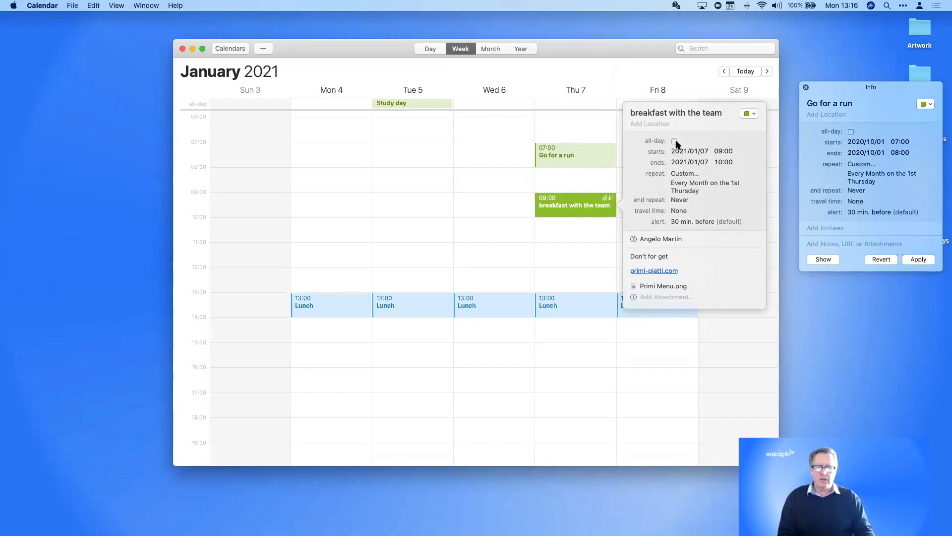
{"action": "left_click", "coordinate": [675, 141]}
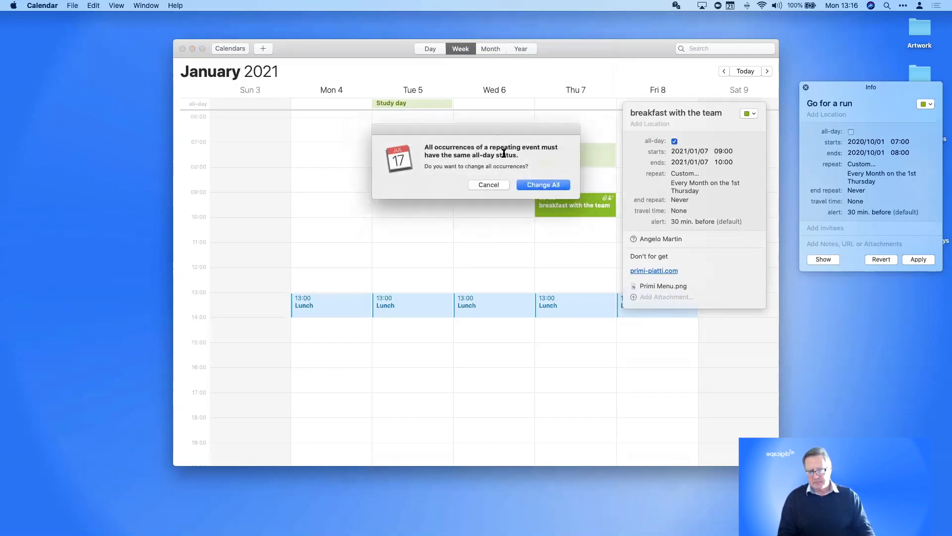
{"action": "left_click_drag", "start_coordinate": [504, 154], "coordinate": [522, 253]}
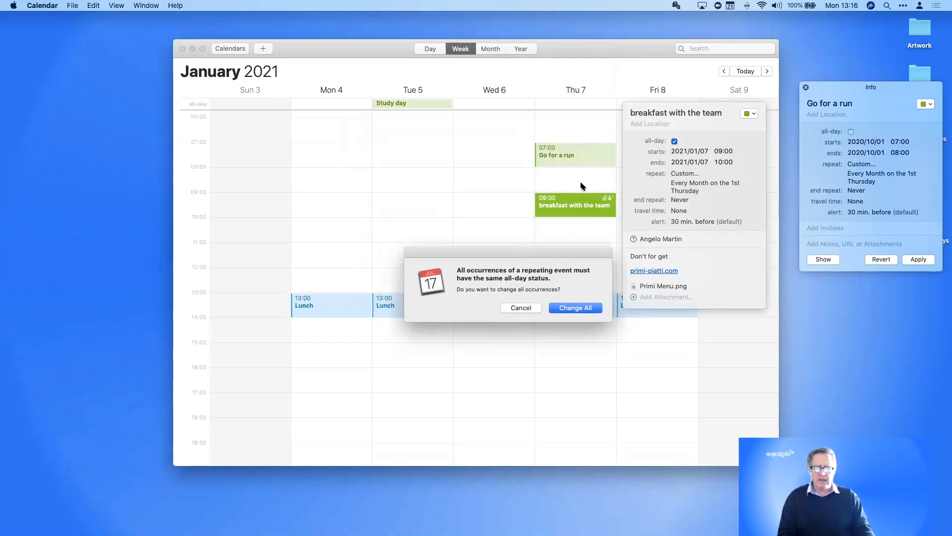
{"action": "left_click", "coordinate": [580, 308]}
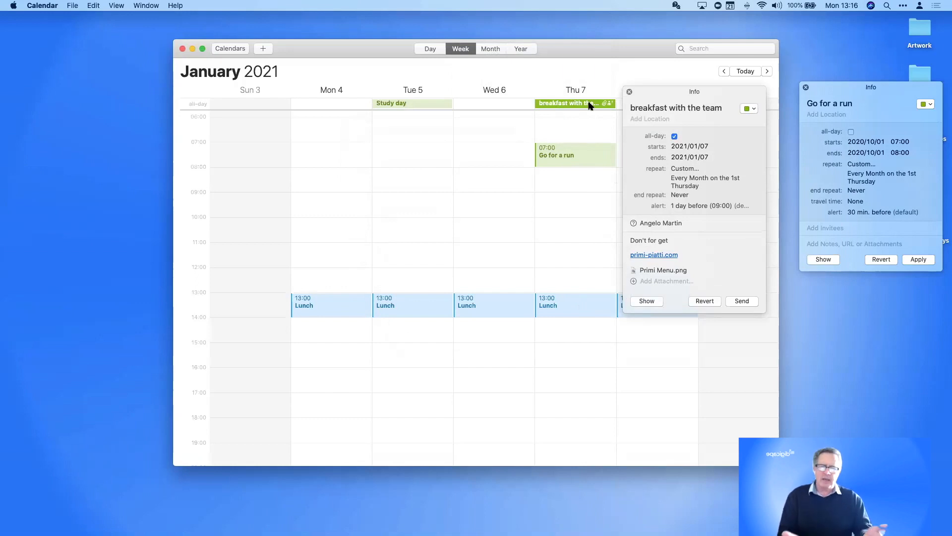
Make Study day a 12:00–13:00 timed event and close the breakfast event's details
{"action": "left_click", "coordinate": [392, 103]}
{"action": "double_click", "coordinate": [392, 103]}
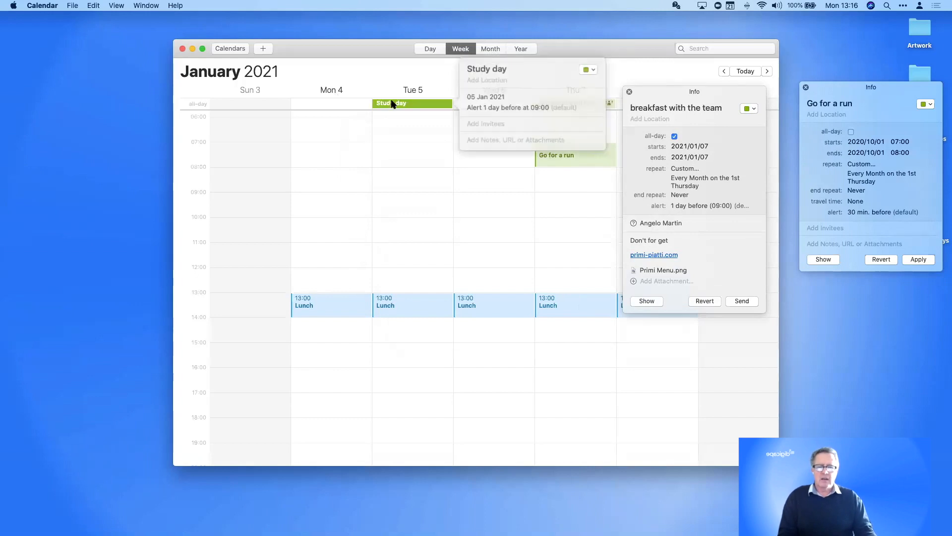
{"action": "left_click", "coordinate": [473, 98]}
{"action": "left_click", "coordinate": [511, 82]}
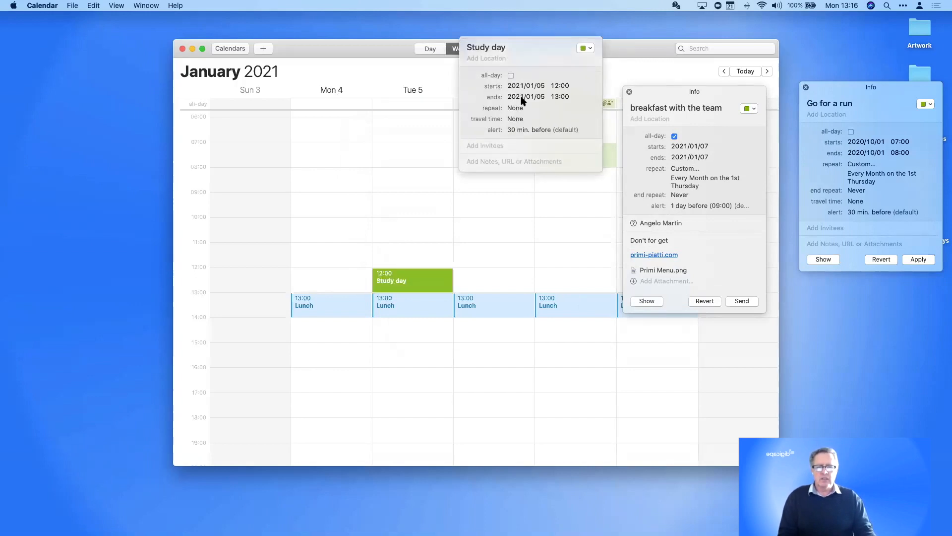
{"action": "left_click", "coordinate": [511, 242]}
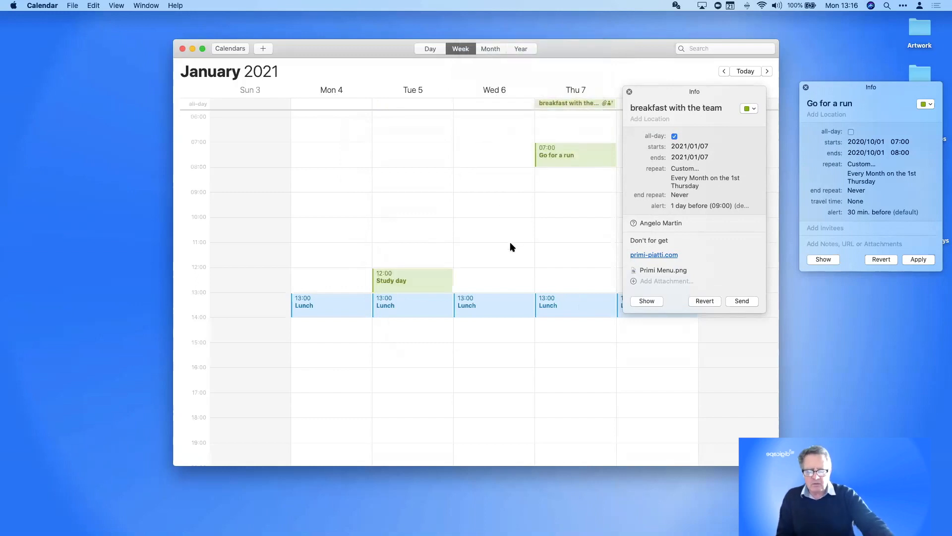
{"action": "left_click", "coordinate": [629, 92]}
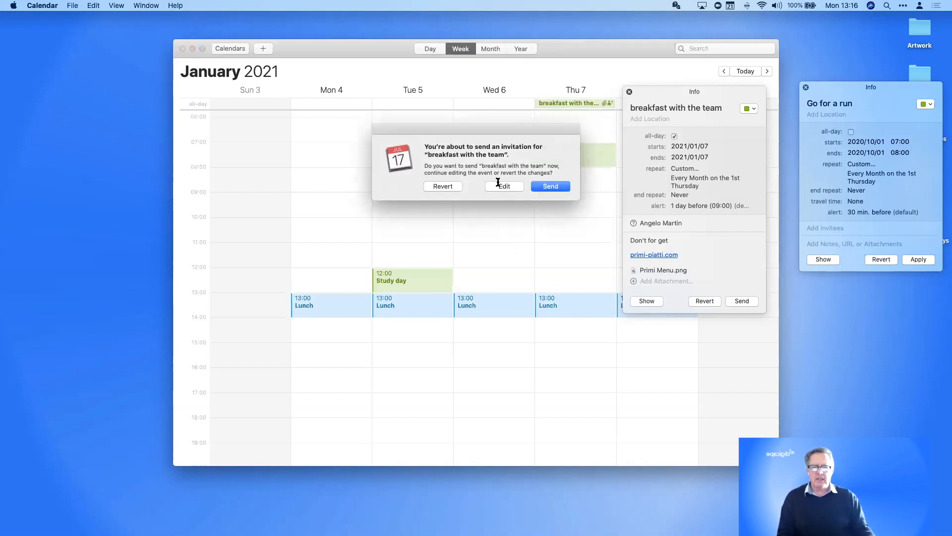
{"action": "left_click", "coordinate": [457, 187]}
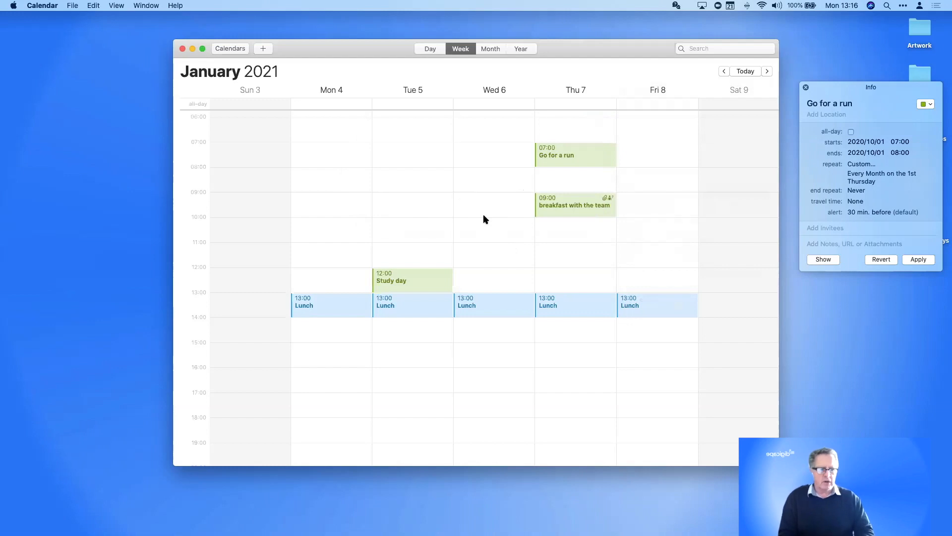
Close the run's details, show the calendar sidebar, and select the Siri Suggestions calendar
{"action": "left_click", "coordinate": [805, 87]}
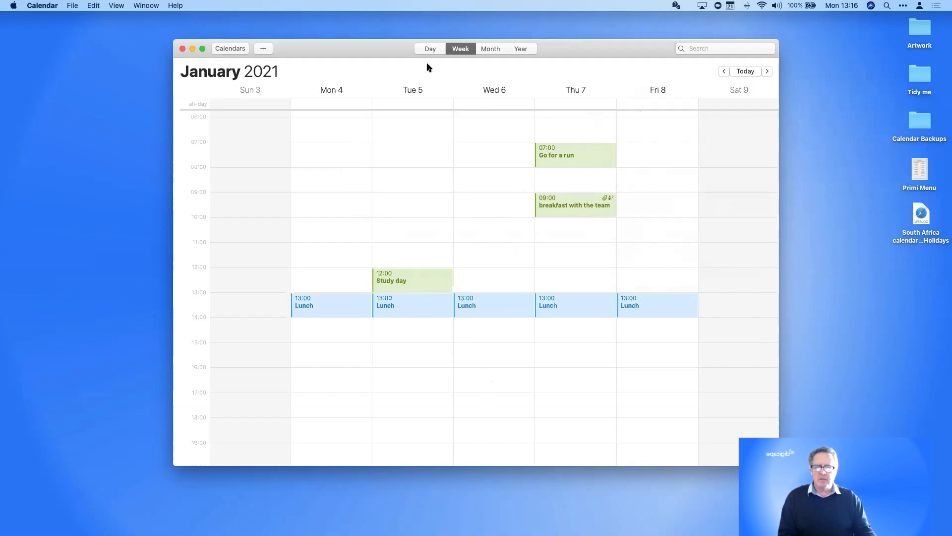
{"action": "left_click", "coordinate": [226, 46]}
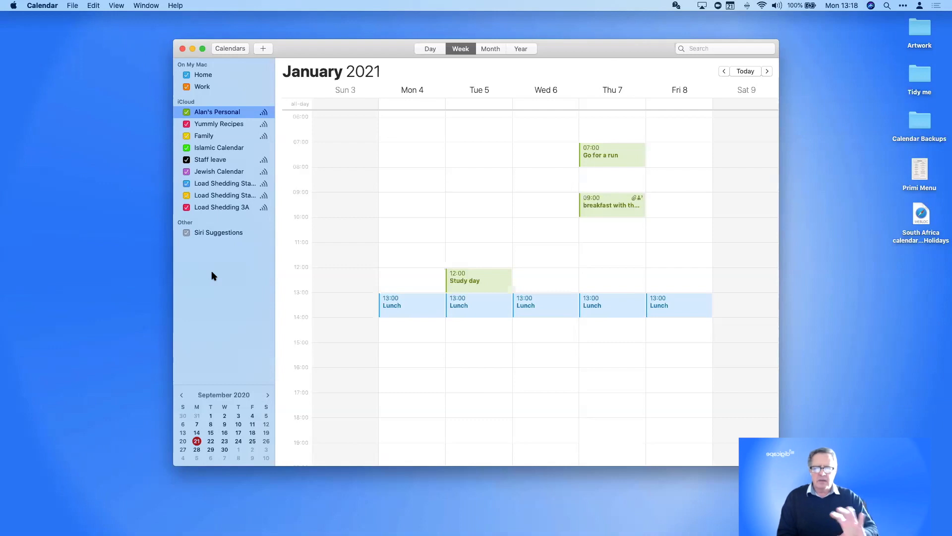
{"action": "left_click", "coordinate": [215, 232]}
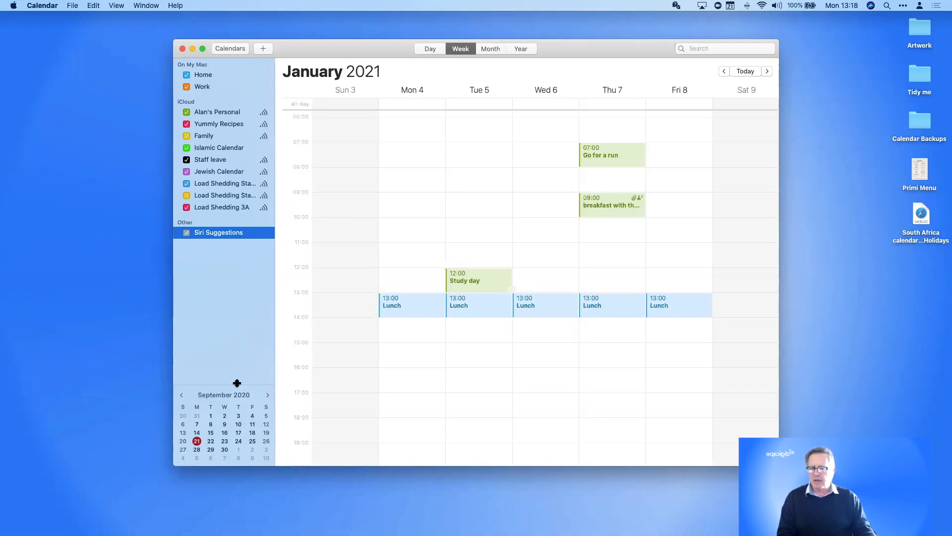
{"action": "left_click_drag", "start_coordinate": [237, 383], "coordinate": [240, 173]}
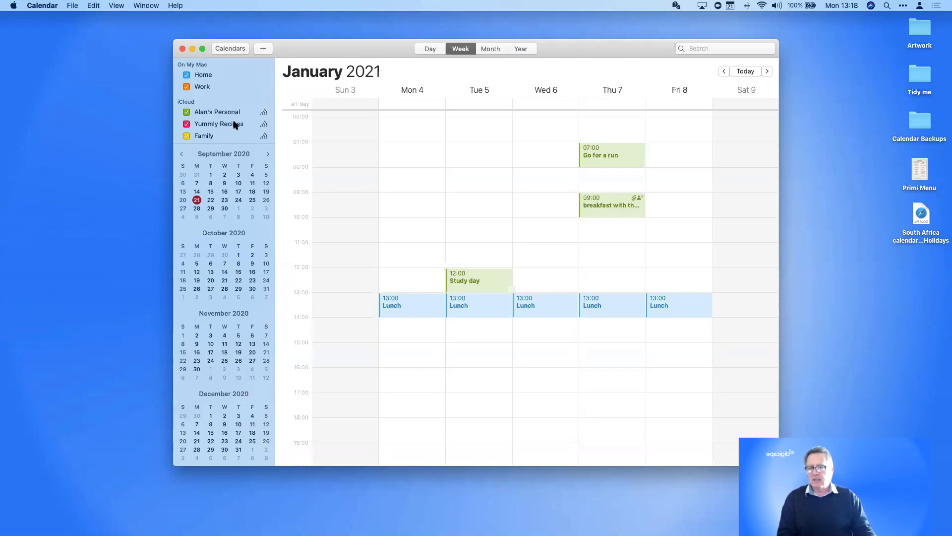
{"action": "left_click_drag", "start_coordinate": [227, 142], "coordinate": [226, 382]}
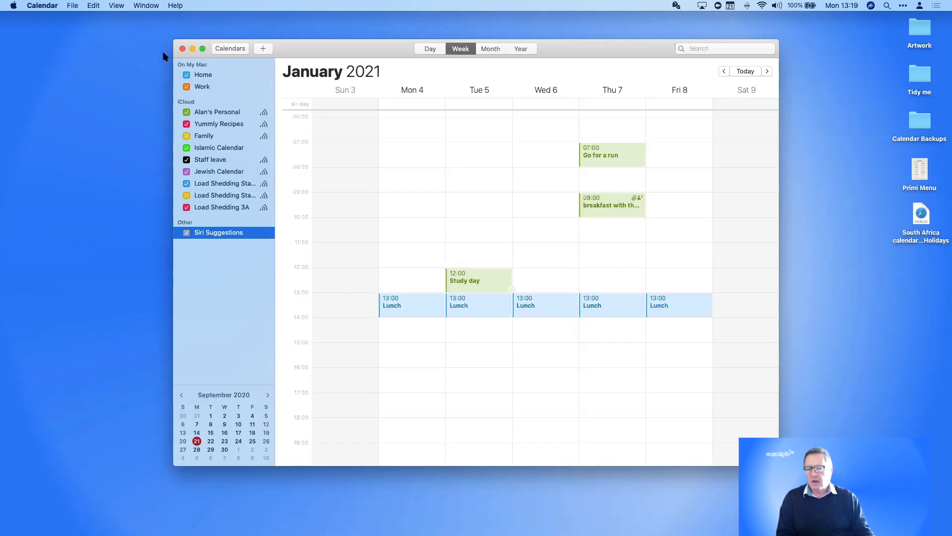
Open Calendar Preferences on the Accounts pane and scroll through the iCloud, Exchange and CalDAV accounts
{"action": "left_click", "coordinate": [54, 5]}
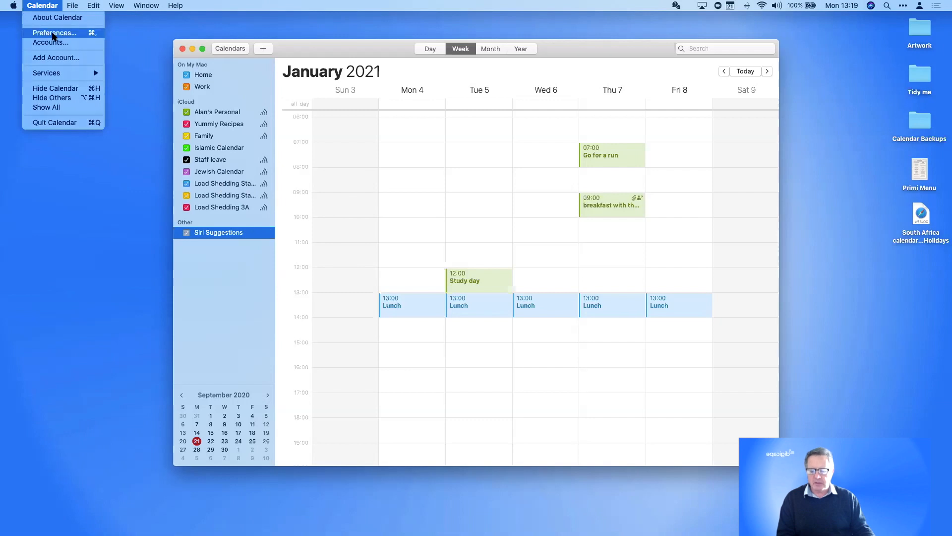
{"action": "left_click", "coordinate": [53, 34]}
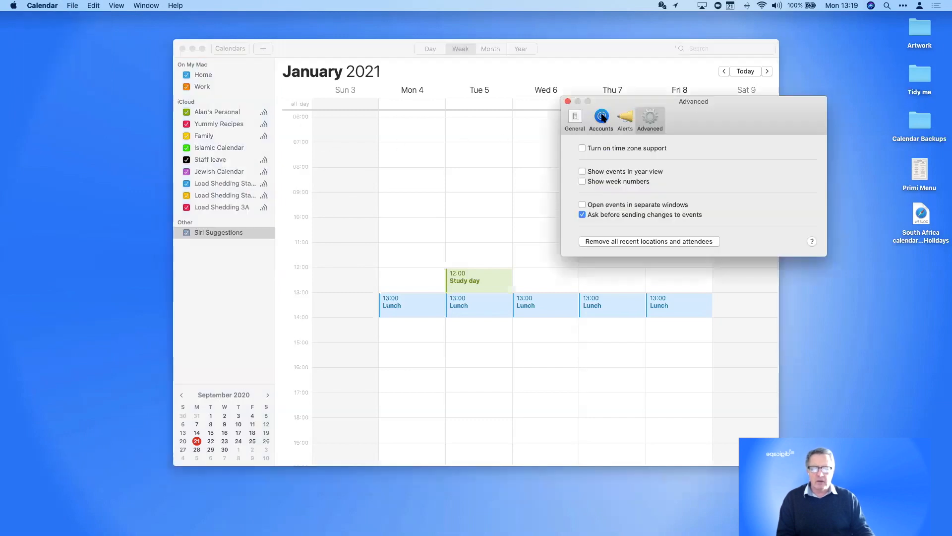
{"action": "left_click", "coordinate": [602, 116]}
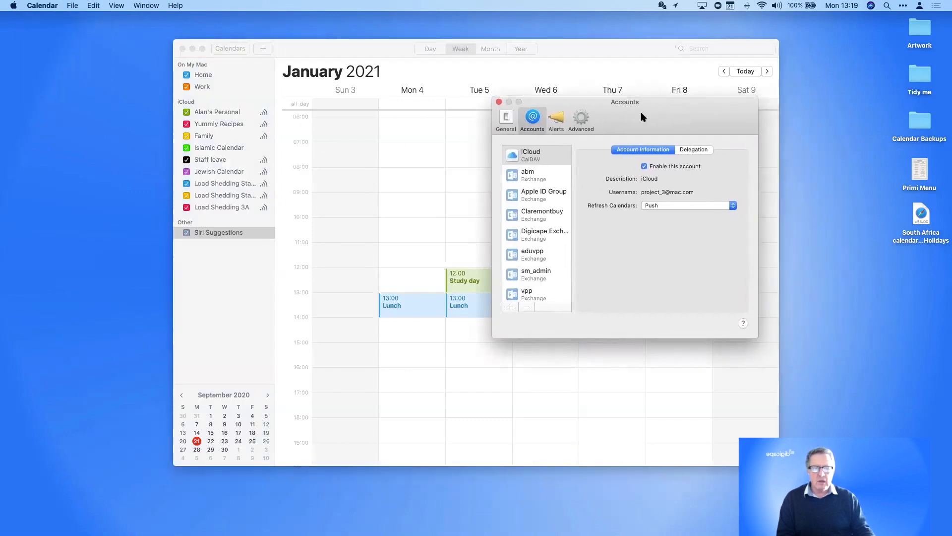
{"action": "scroll", "coordinate": [537, 200], "scroll_direction": "down", "scroll_amount": 3}
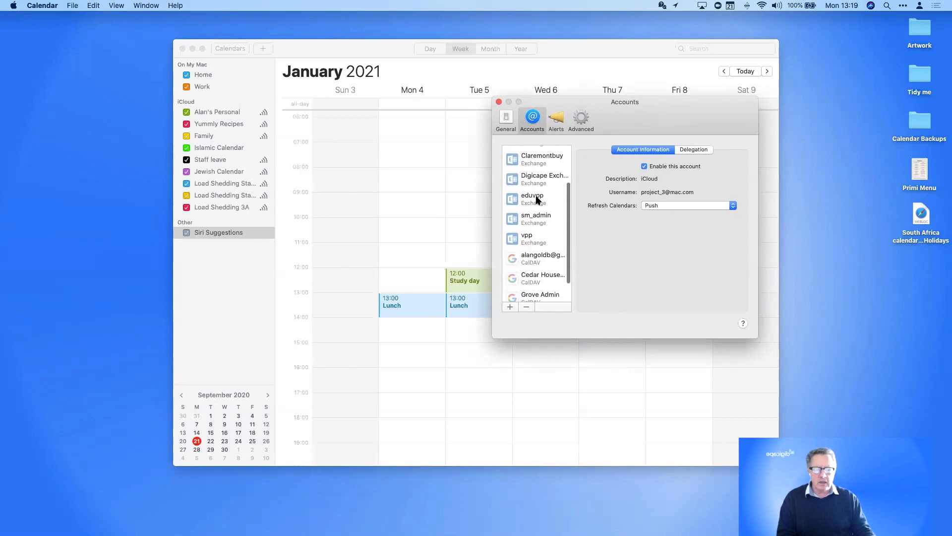
{"action": "scroll", "coordinate": [543, 163], "scroll_direction": "up", "scroll_amount": 3}
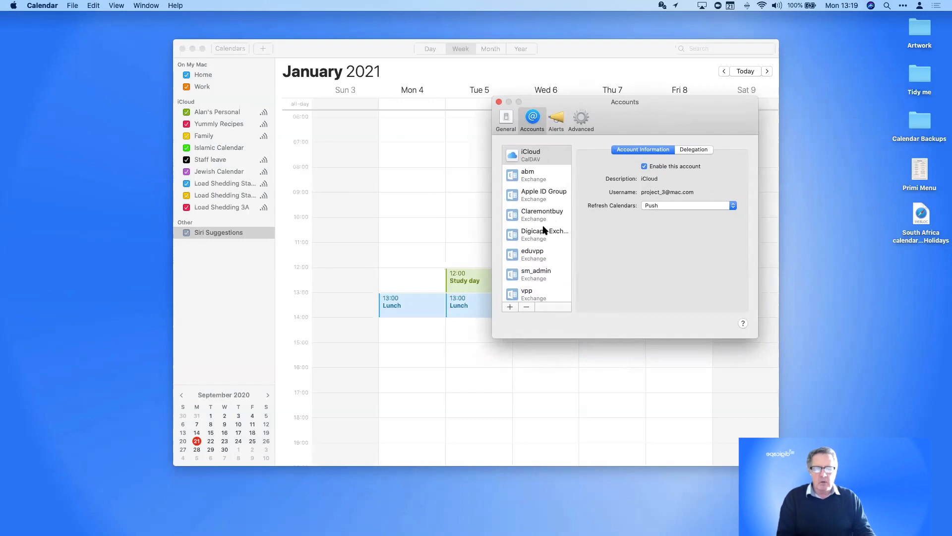
{"action": "scroll", "coordinate": [544, 229], "scroll_direction": "down", "scroll_amount": 2}
Enable the Digicape Exchange account and the Gmail CalDAV account
{"action": "left_click", "coordinate": [532, 198]}
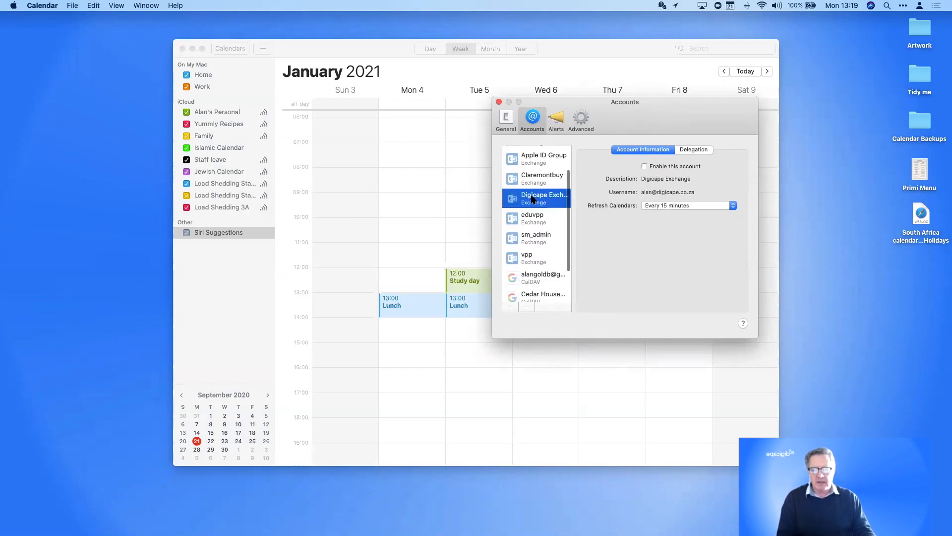
{"action": "left_click", "coordinate": [643, 168]}
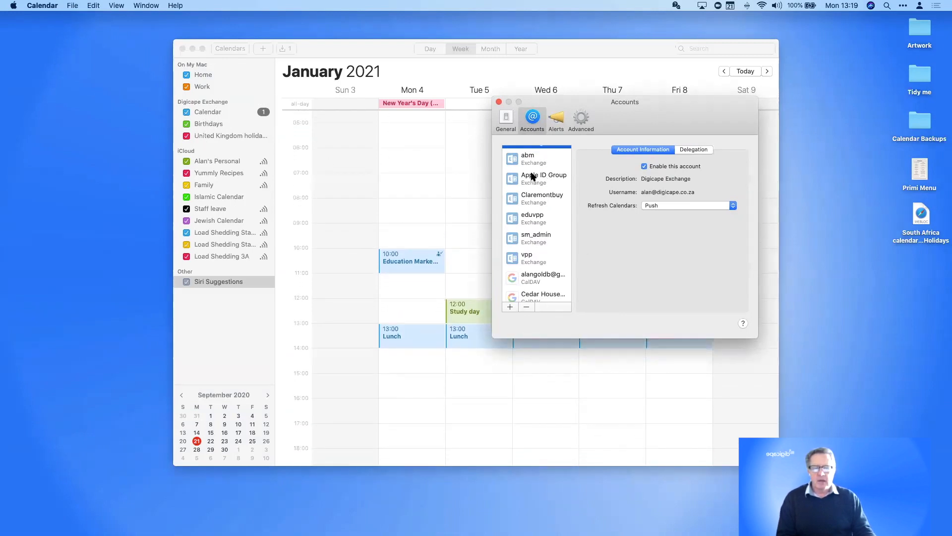
{"action": "left_click", "coordinate": [538, 282]}
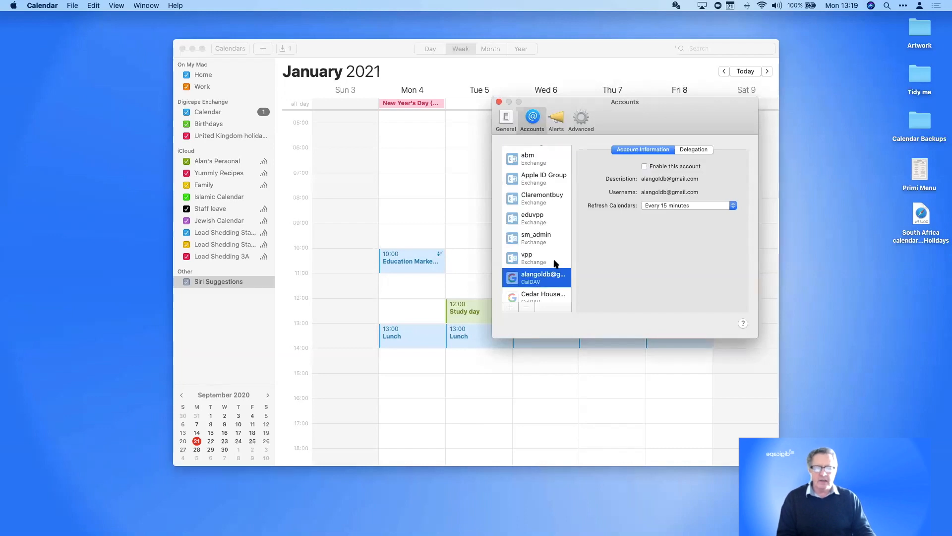
{"action": "left_click", "coordinate": [644, 166]}
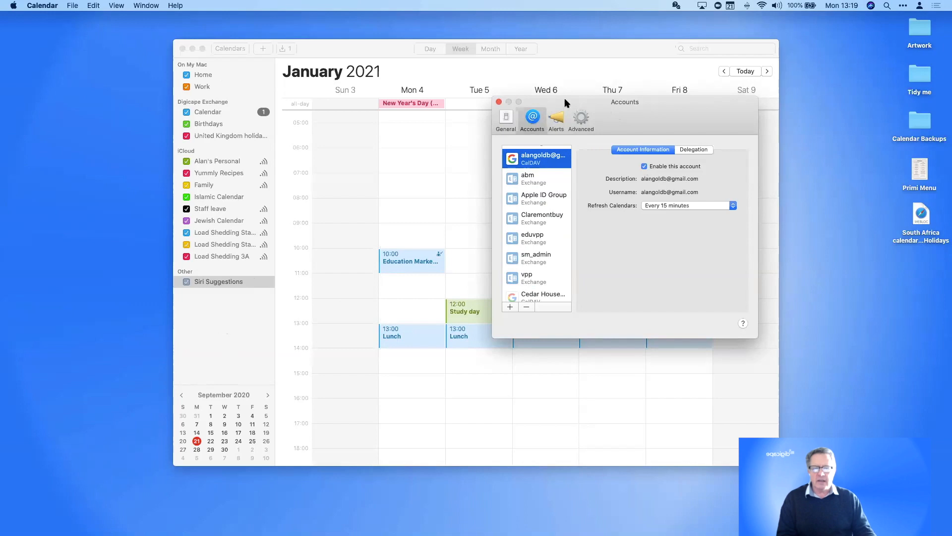
Reposition the settings window, minimise the main calendar window, and show the General pane
{"action": "left_click_drag", "start_coordinate": [644, 103], "coordinate": [766, 152]}
{"action": "left_click_drag", "start_coordinate": [737, 232], "coordinate": [437, 93]}
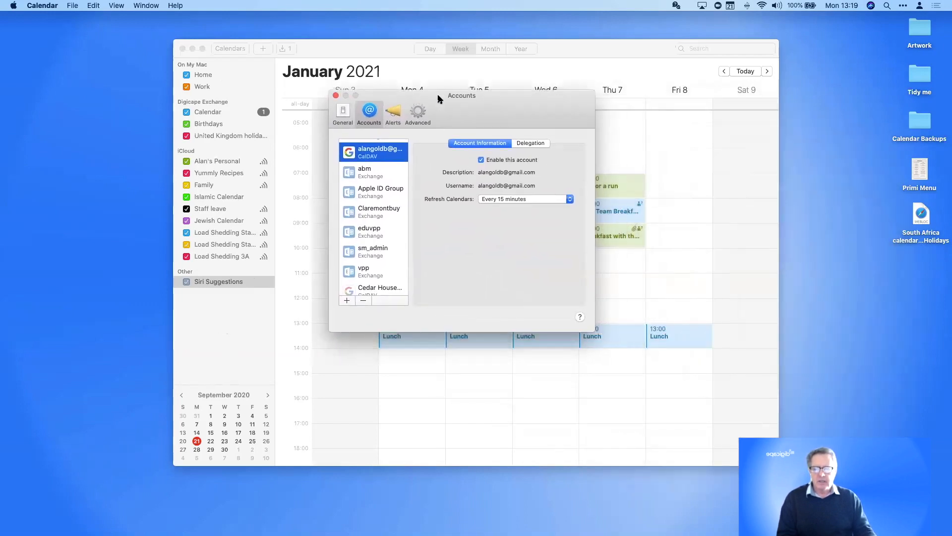
{"action": "left_click", "coordinate": [193, 48]}
{"action": "left_click", "coordinate": [349, 104]}
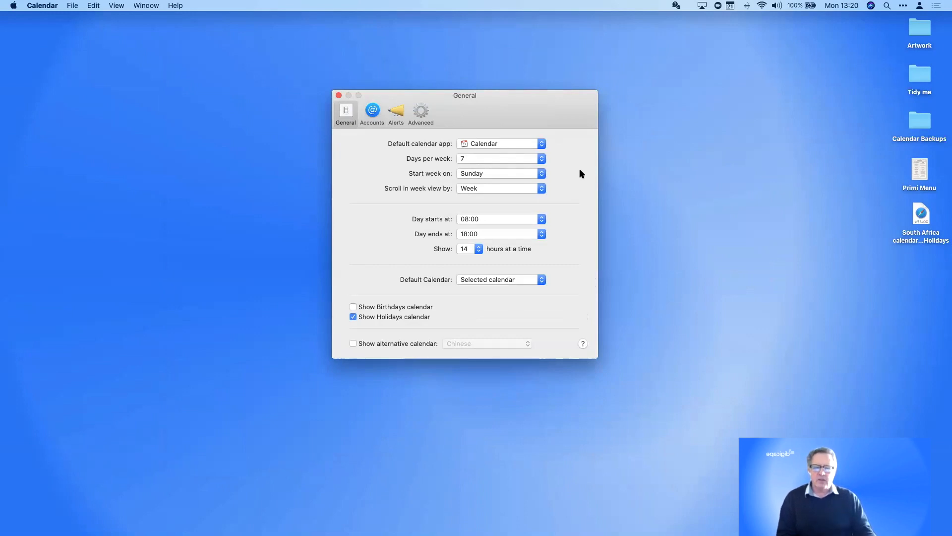
Review the Default calendar app and Start week on choices, leaving Calendar as the default app
{"action": "left_click", "coordinate": [539, 146]}
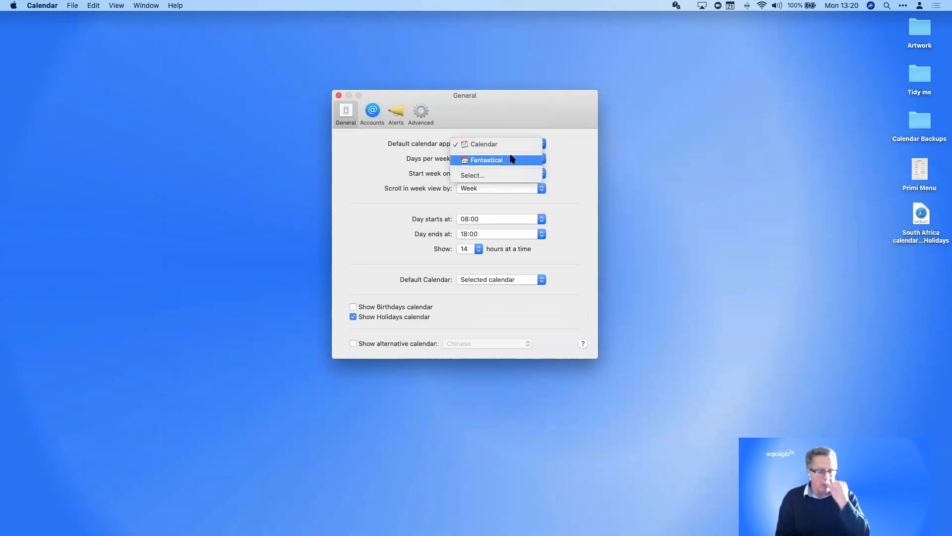
{"action": "left_click", "coordinate": [489, 159]}
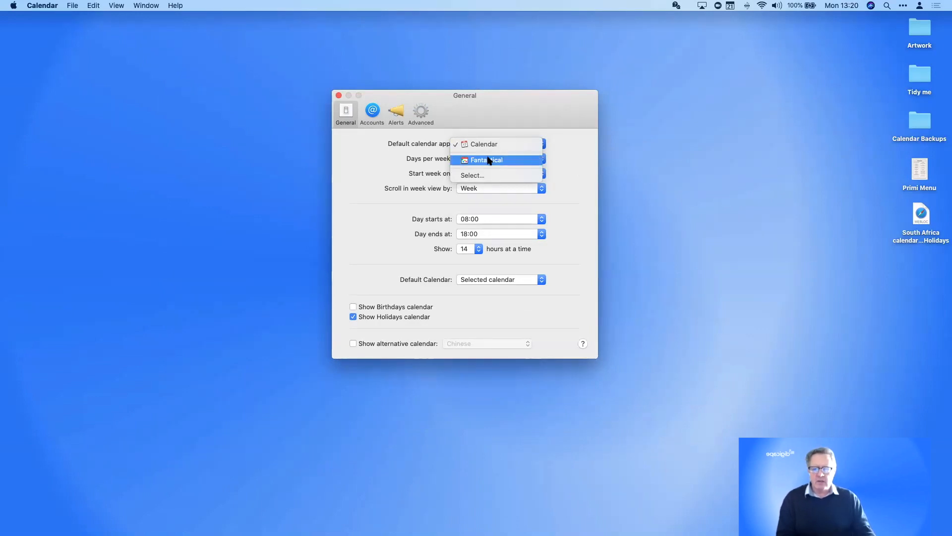
{"action": "left_click", "coordinate": [566, 176]}
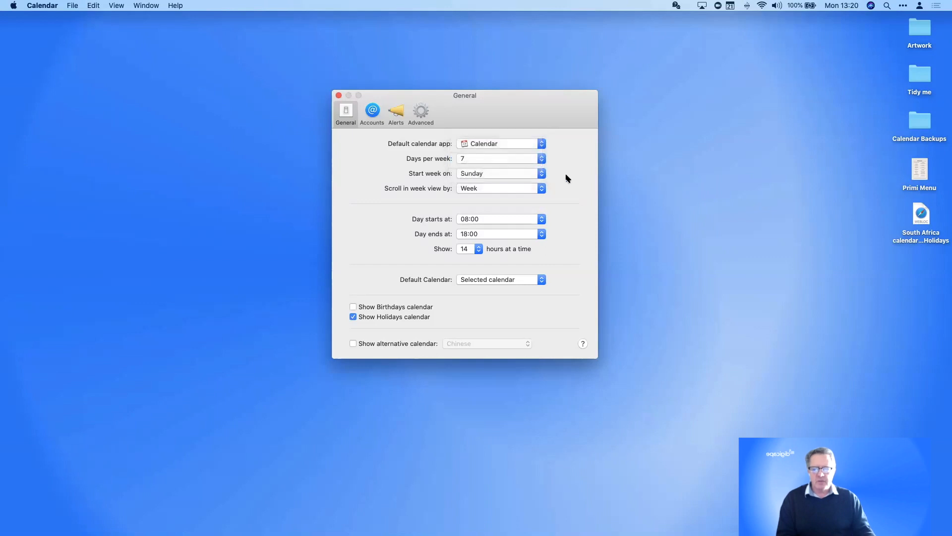
{"action": "left_click", "coordinate": [521, 175]}
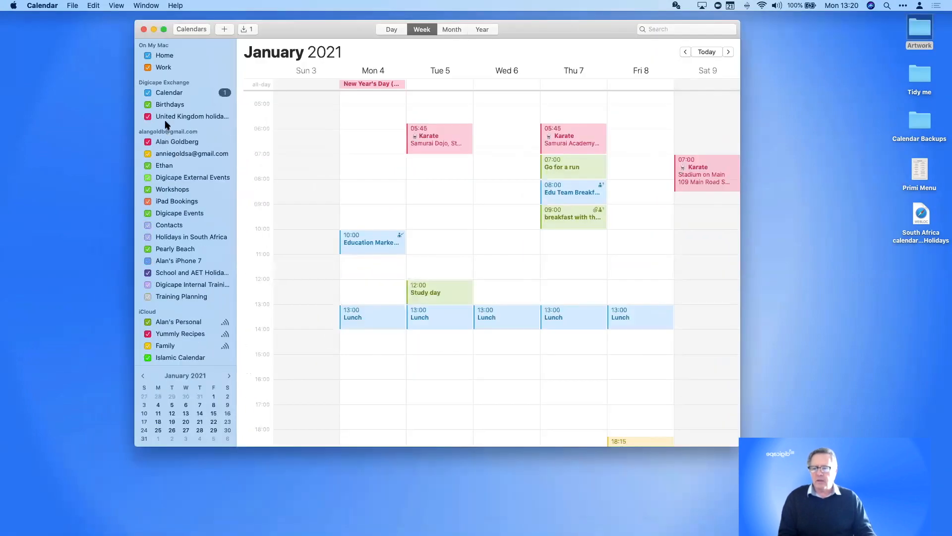
{"action": "left_click", "coordinate": [43, 5]}
In Calendar Preferences, try Monday as the first day, then restore Sunday and keep the day starting at 08:00
{"action": "left_click", "coordinate": [45, 32]}
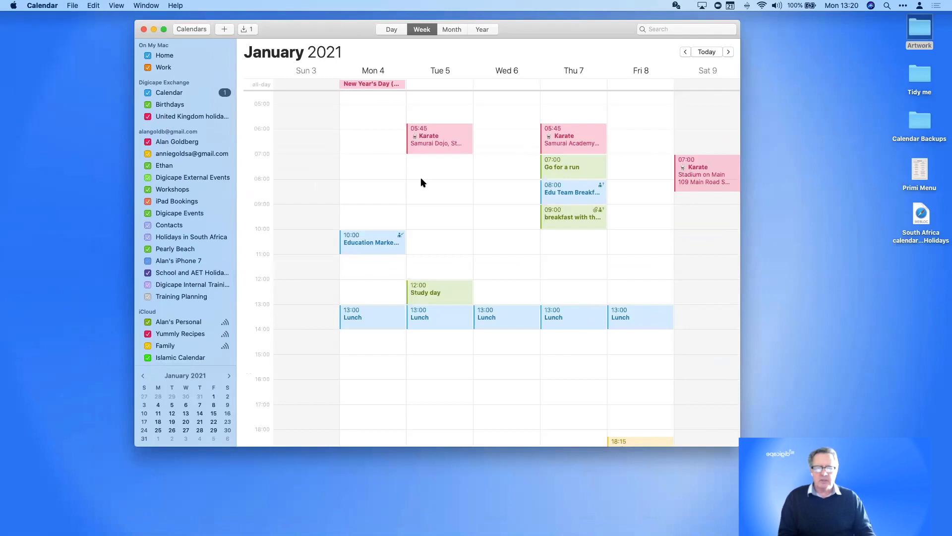
{"action": "left_click", "coordinate": [792, 237]}
{"action": "left_click", "coordinate": [791, 246]}
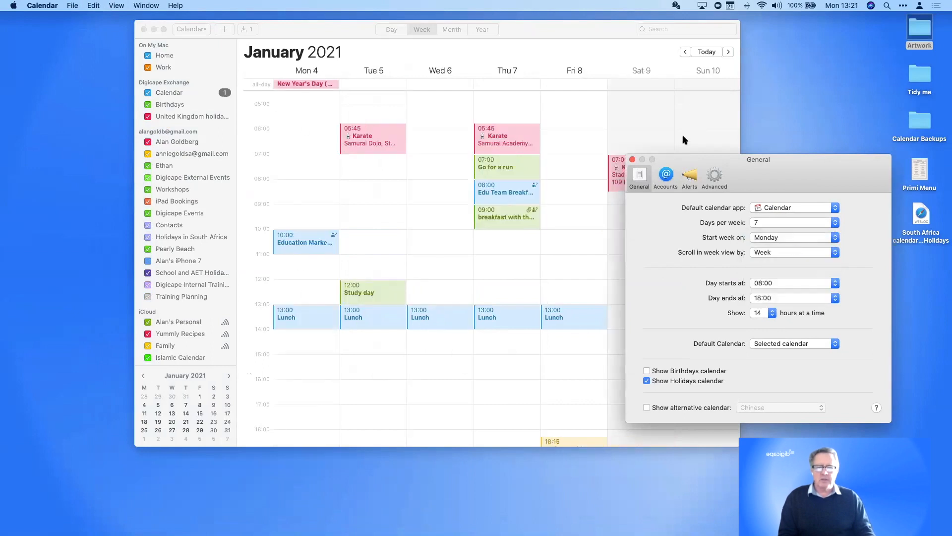
{"action": "left_click", "coordinate": [792, 235]}
{"action": "left_click", "coordinate": [792, 226]}
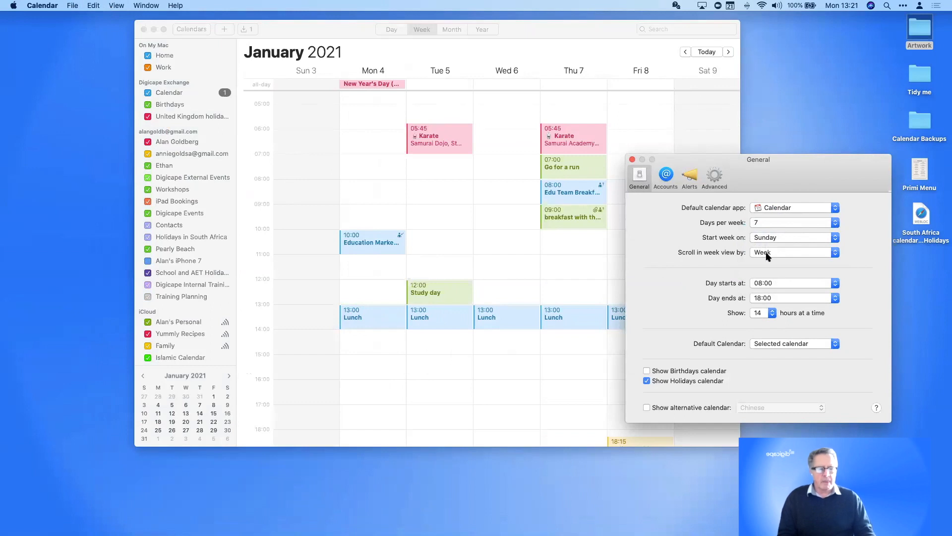
{"action": "left_click", "coordinate": [759, 286]}
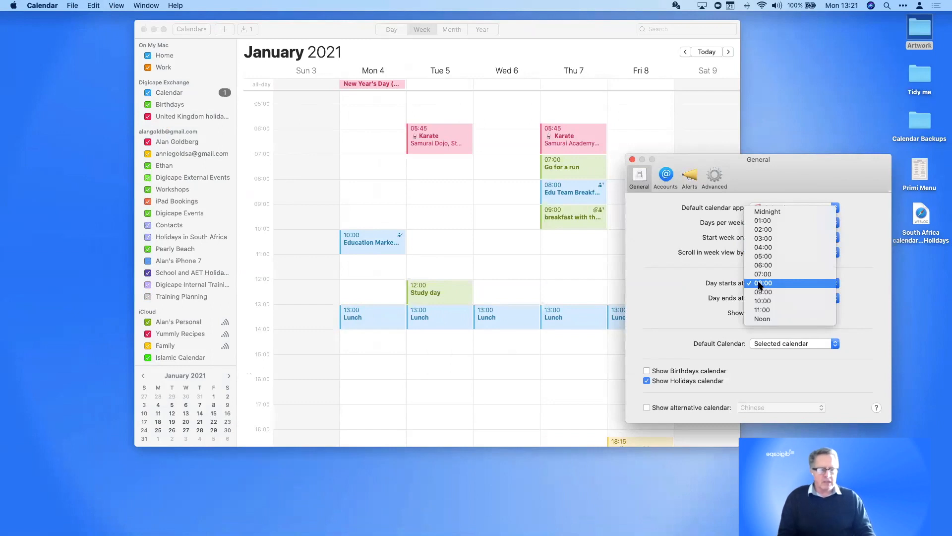
{"action": "left_click", "coordinate": [700, 283]}
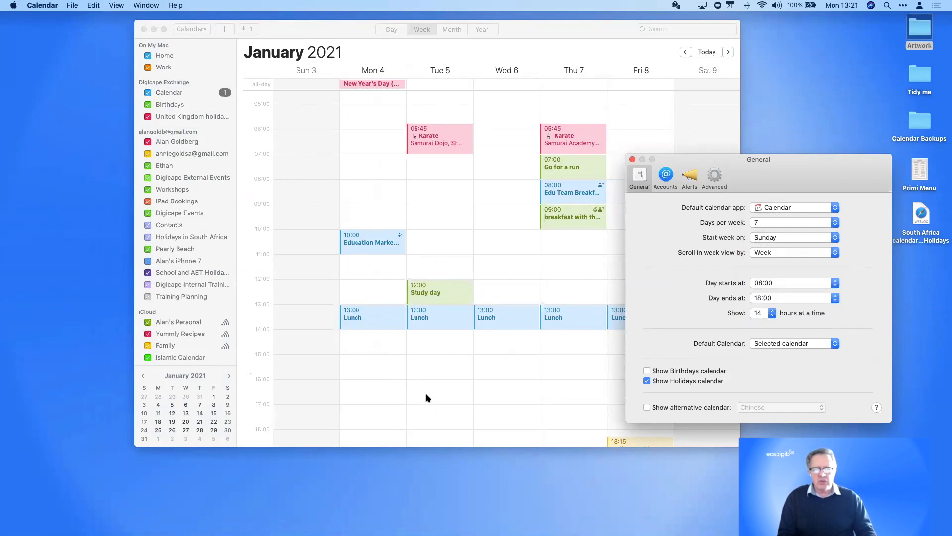
Show 14 hours at a time in week view, then move the Preferences window up and left
{"action": "scroll", "coordinate": [449, 243], "scroll_direction": "up", "scroll_amount": 3}
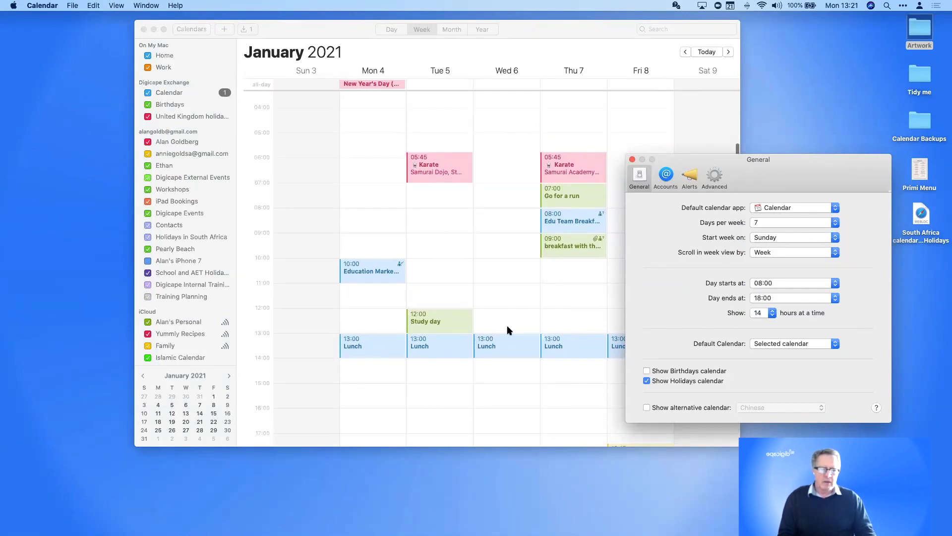
{"action": "left_click", "coordinate": [769, 314]}
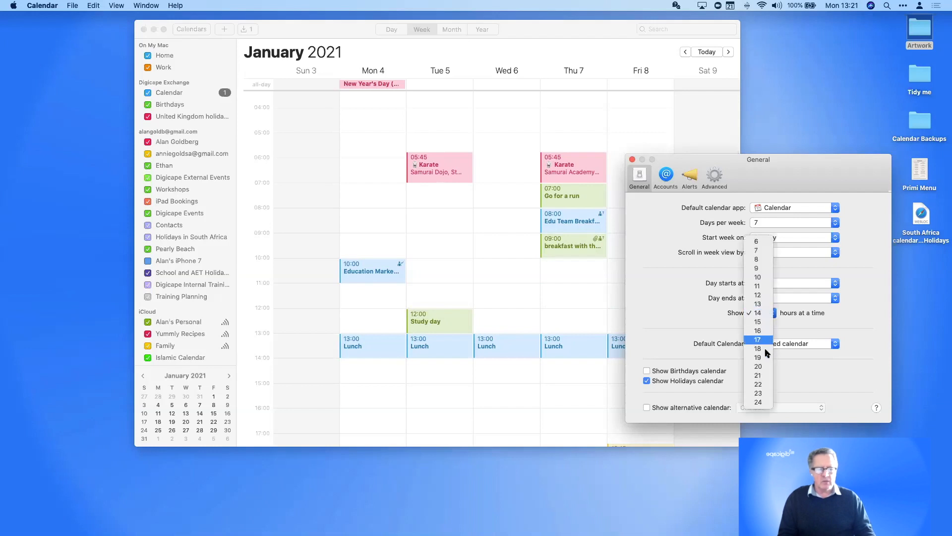
{"action": "left_click", "coordinate": [767, 402]}
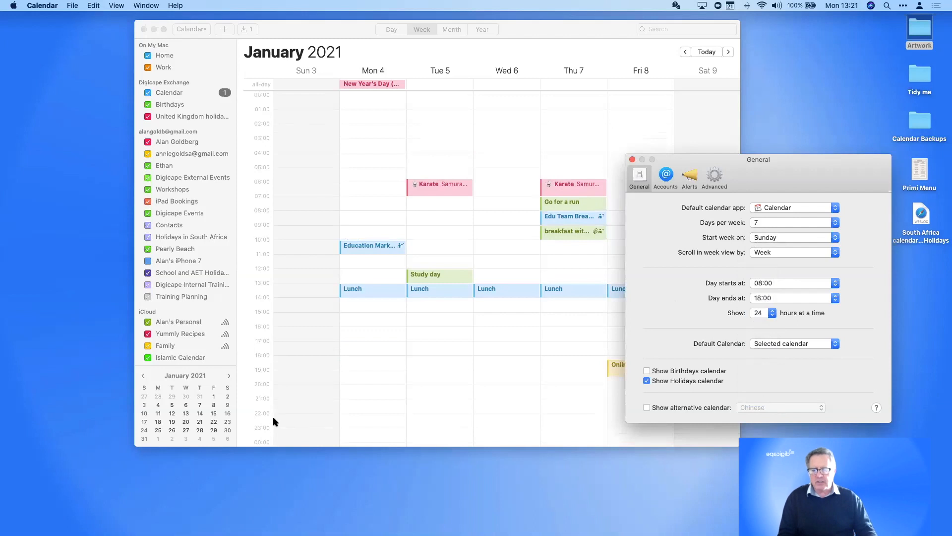
{"action": "left_click", "coordinate": [770, 314]}
{"action": "left_click", "coordinate": [761, 223]}
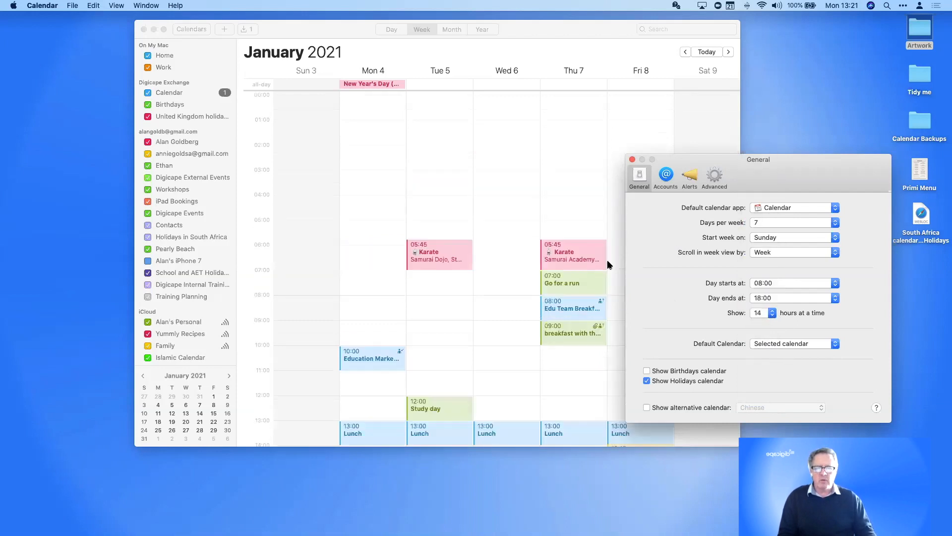
{"action": "scroll", "coordinate": [515, 309], "scroll_direction": "down", "scroll_amount": 1}
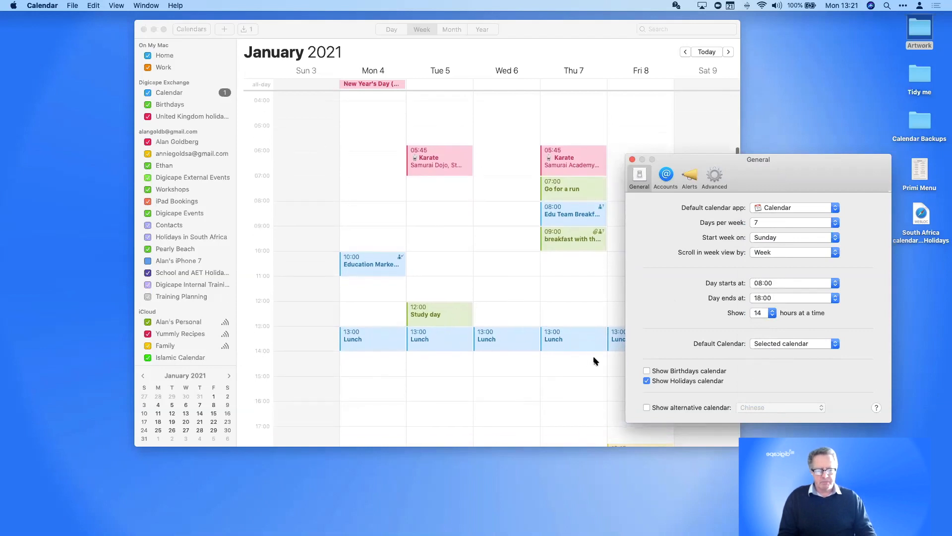
{"action": "left_click_drag", "start_coordinate": [819, 176], "coordinate": [814, 140]}
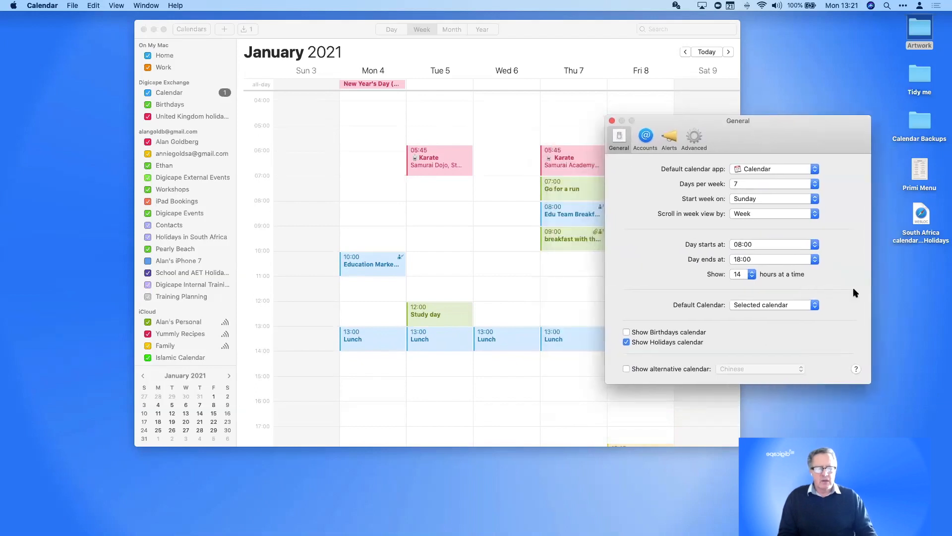
{"action": "scroll", "coordinate": [163, 151], "scroll_direction": "down", "scroll_amount": 1}
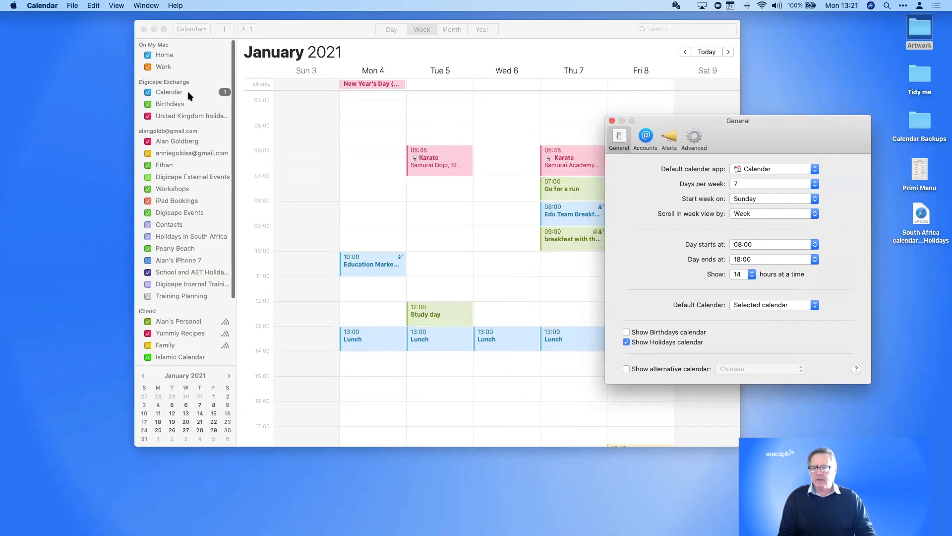
Create a 'New entry' test event on Wed 6 at 10:00 in a Gmail calendar, then delete it
{"action": "left_click", "coordinate": [166, 54]}
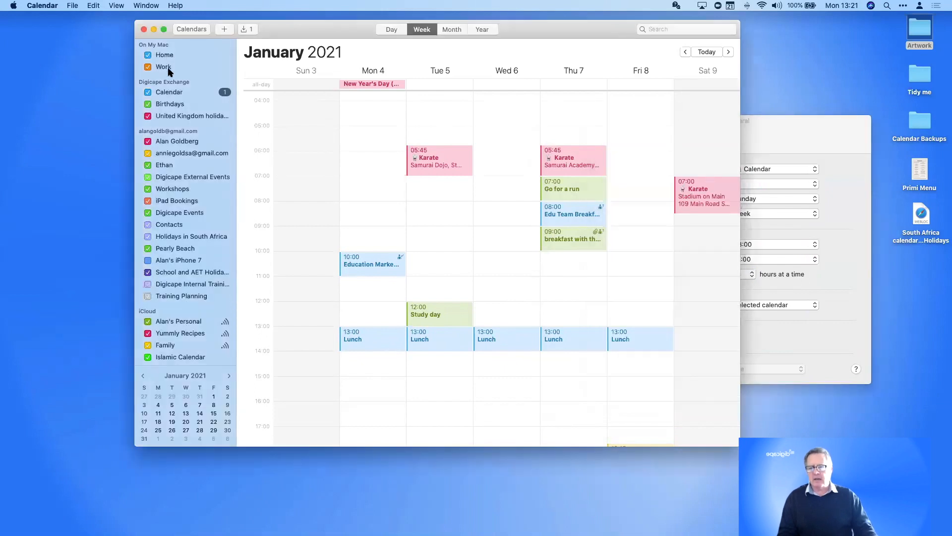
{"action": "left_click", "coordinate": [183, 141]}
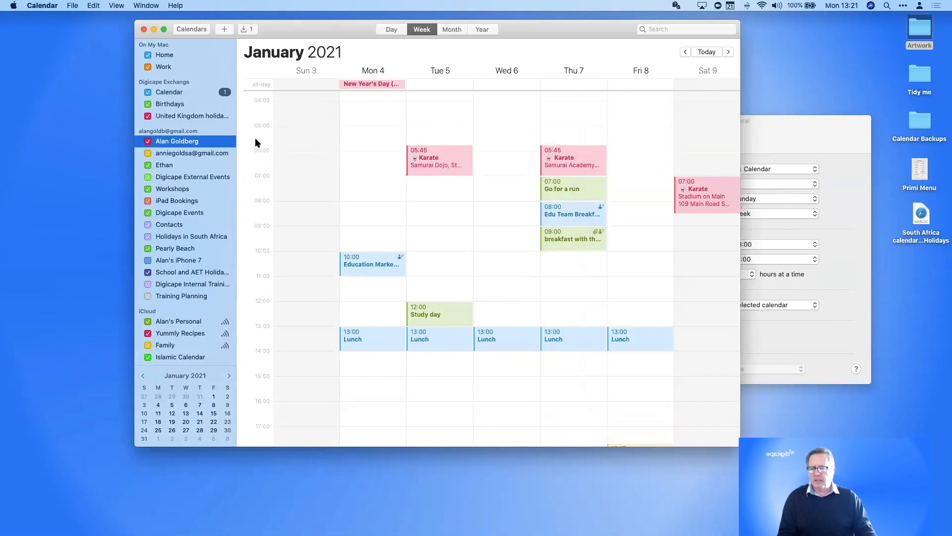
{"action": "left_click_drag", "start_coordinate": [496, 253], "coordinate": [496, 274]}
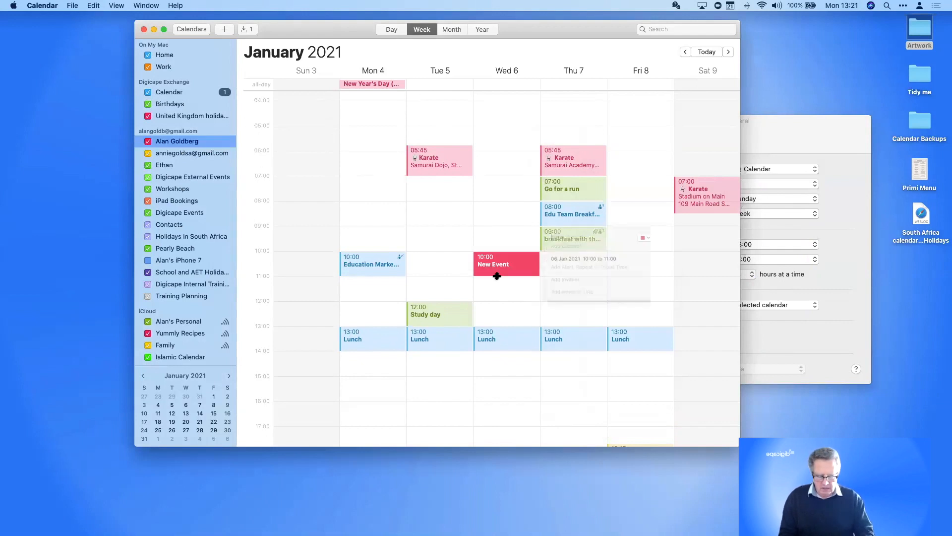
{"action": "type", "text": "New entry"}
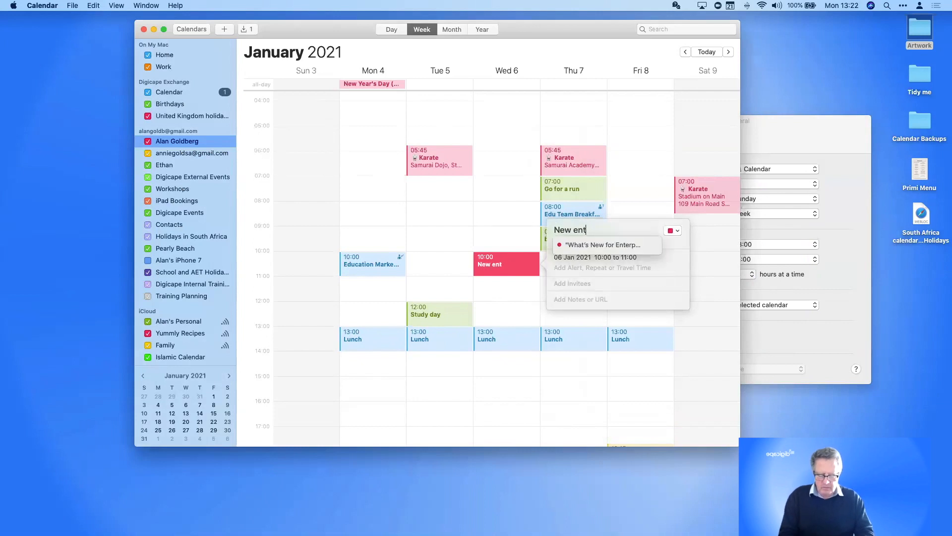
{"action": "key", "text": "Return"}
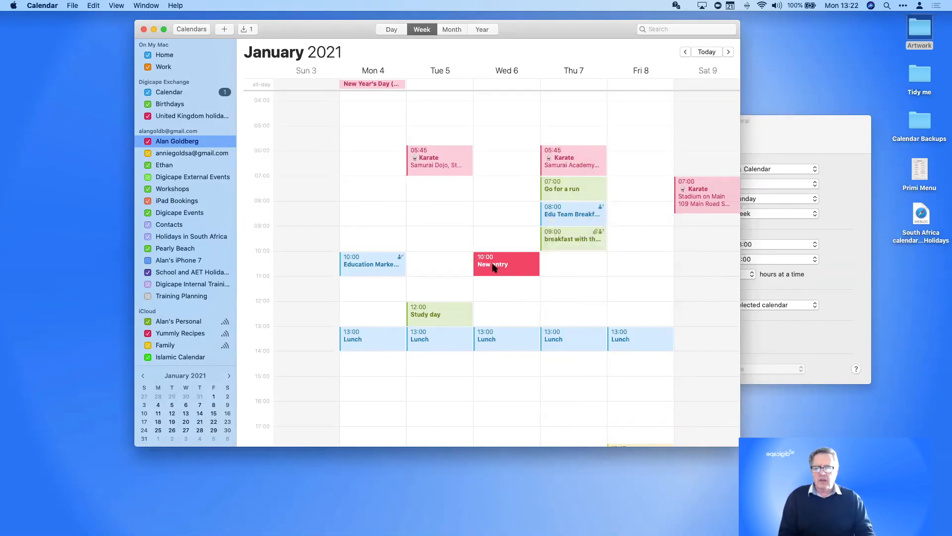
{"action": "key", "text": "Delete"}
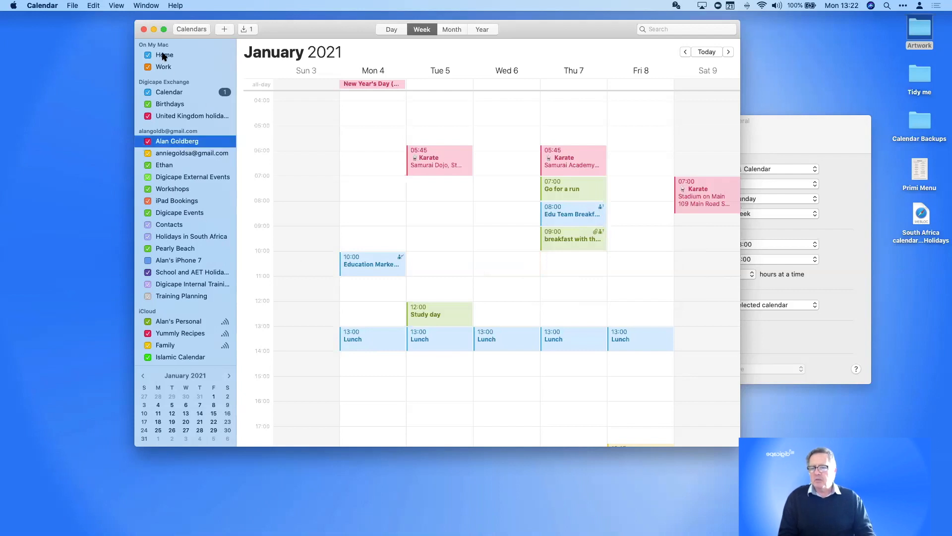
With Home selected, create test events on Tue 5 at 09:00 and 08:30, then delete both
{"action": "left_click", "coordinate": [164, 56]}
{"action": "double_click", "coordinate": [428, 228]}
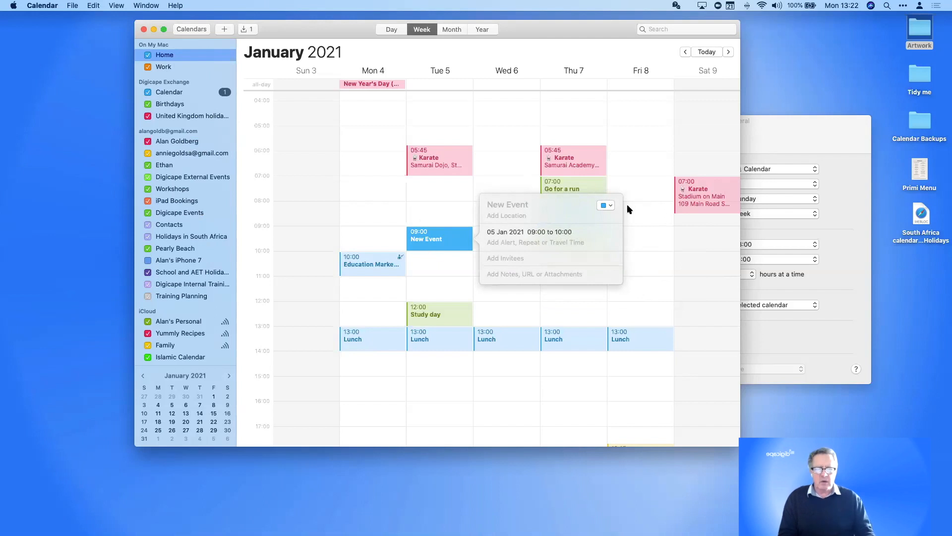
{"action": "left_click", "coordinate": [606, 206]}
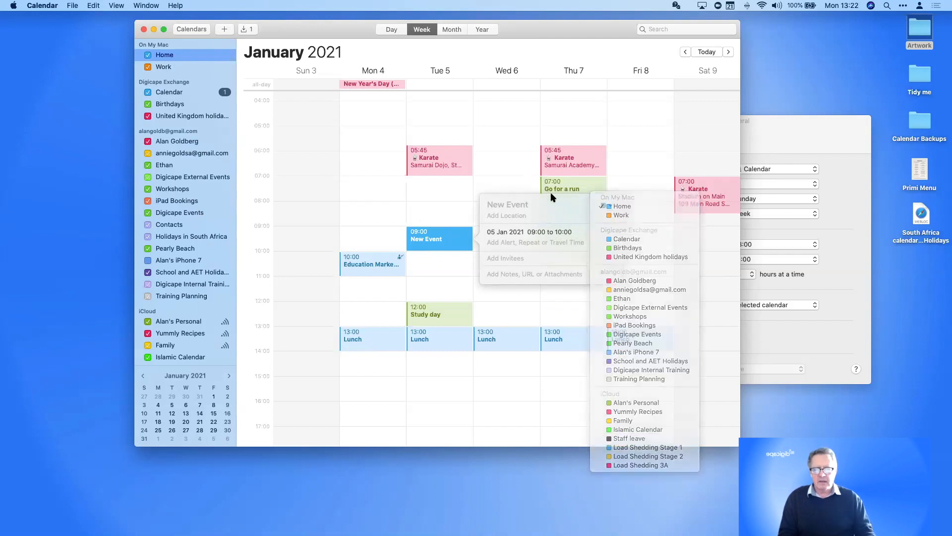
{"action": "left_click_drag", "start_coordinate": [420, 215], "coordinate": [420, 218]}
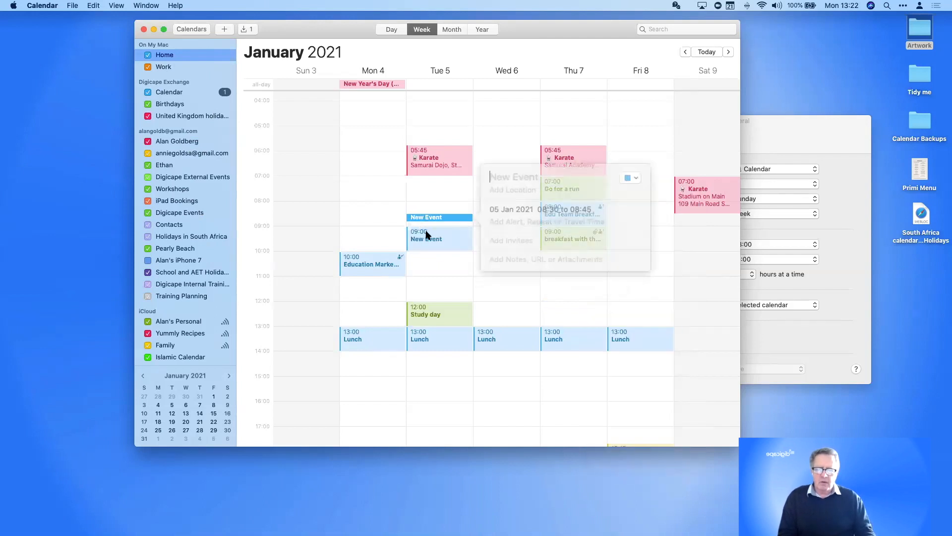
{"action": "left_click", "coordinate": [426, 232]}
{"action": "key", "text": "Delete"}
{"action": "left_click", "coordinate": [427, 216]}
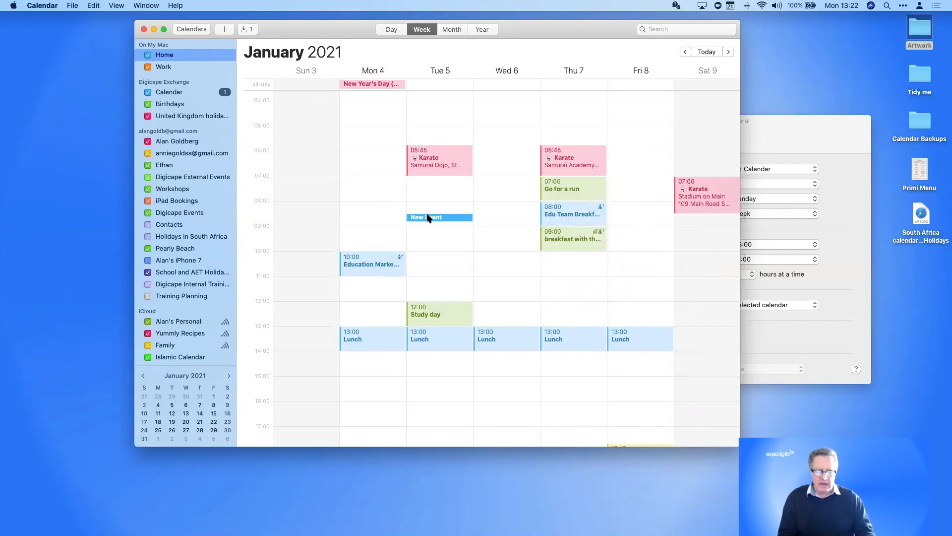
{"action": "key", "text": "Delete"}
Keep Selected calendar as the Default Calendar and close Preferences
{"action": "left_click", "coordinate": [819, 284]}
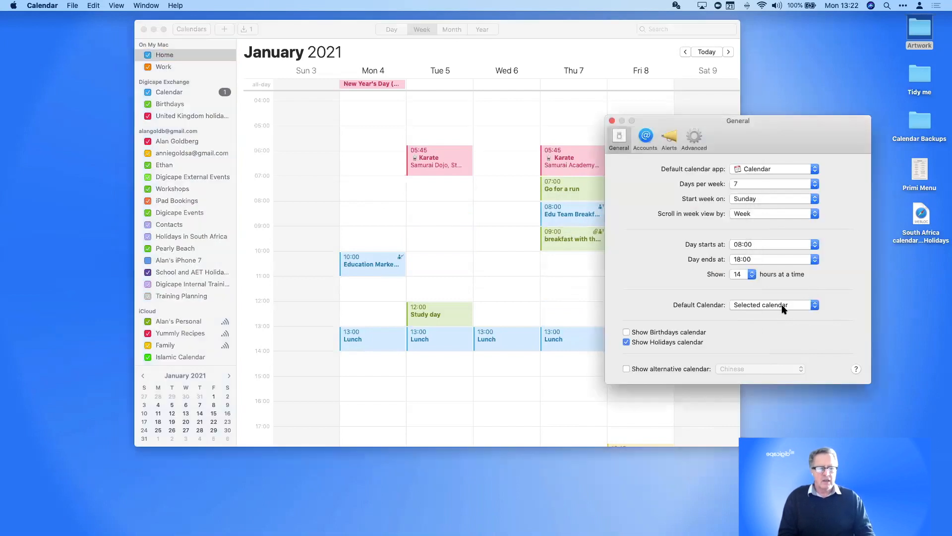
{"action": "left_click", "coordinate": [783, 305]}
{"action": "mouse_move", "coordinate": [777, 4]}
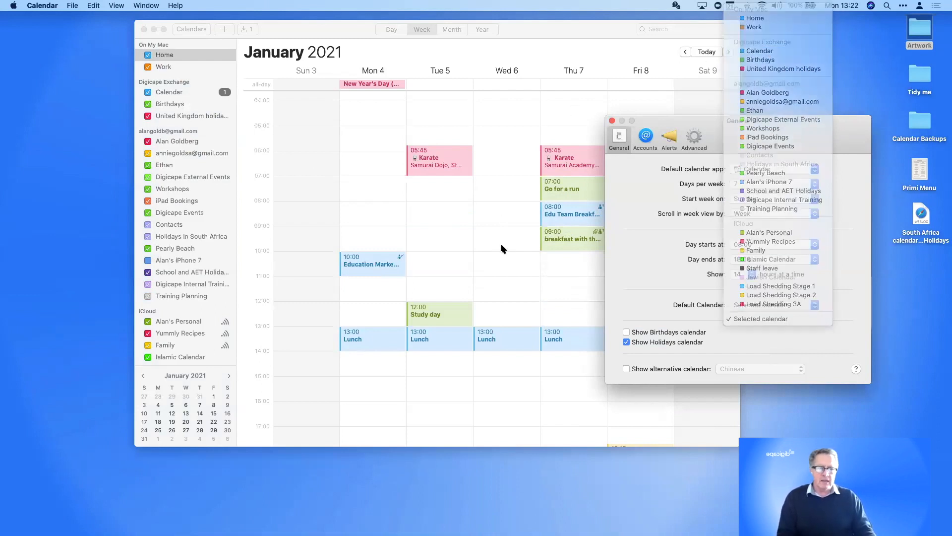
{"action": "left_click", "coordinate": [611, 120]}
{"action": "left_click", "coordinate": [611, 121]}
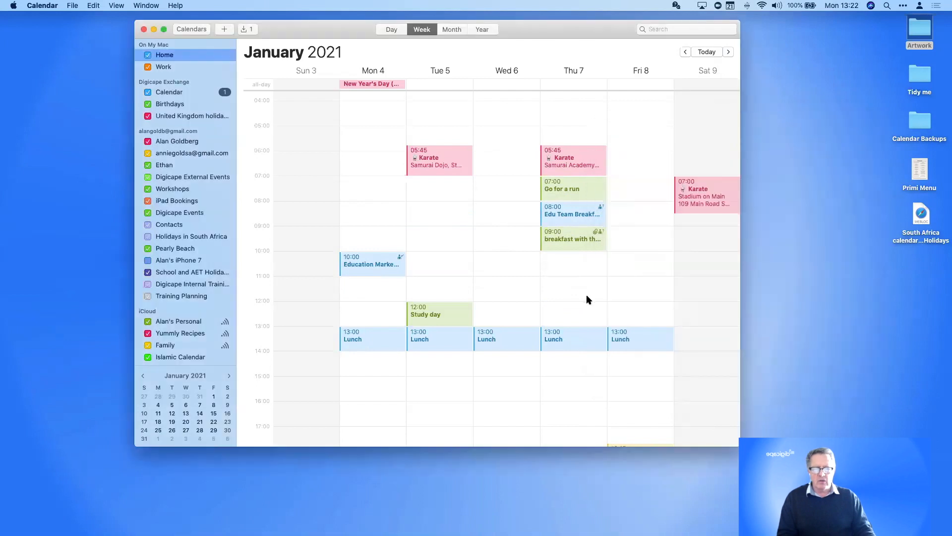
{"action": "scroll", "coordinate": [586, 300], "scroll_direction": "up", "scroll_amount": 1}
Jump to the current week, open the Friday 25 lunch event, and choose the Digicape Exchange Calendar
{"action": "key", "text": "super+t"}
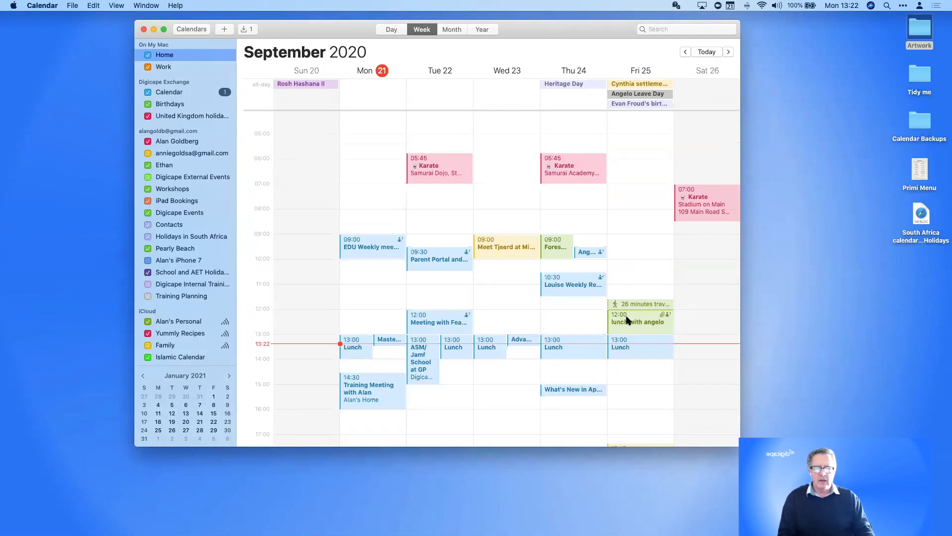
{"action": "left_click", "coordinate": [627, 320]}
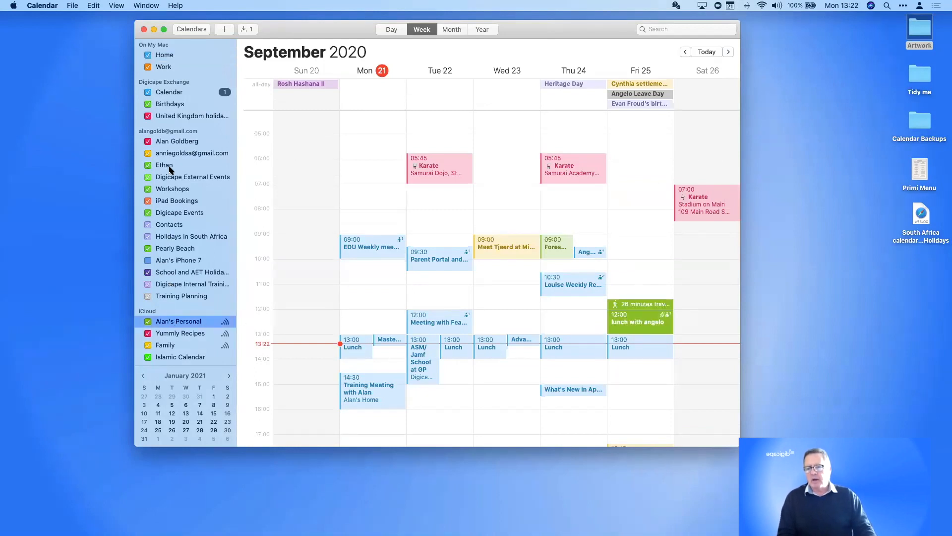
{"action": "left_click", "coordinate": [168, 83]}
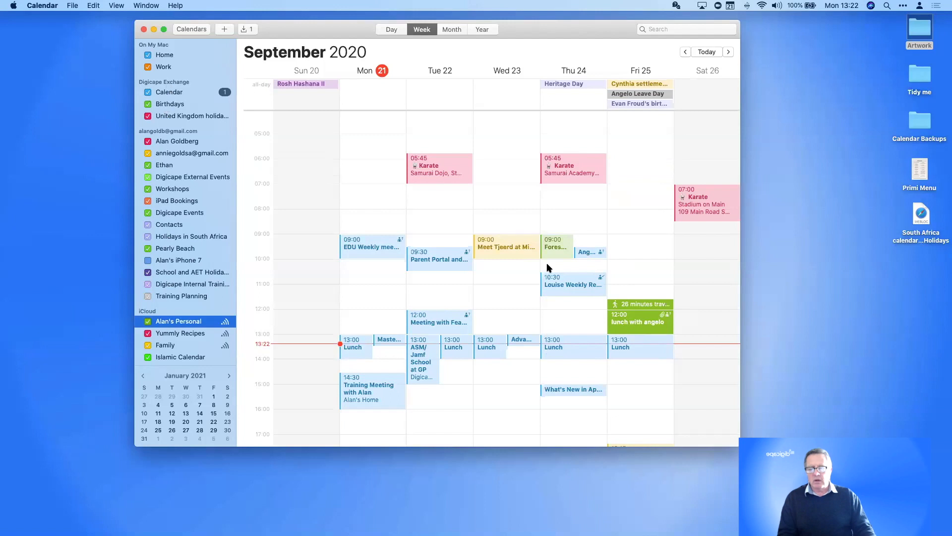
{"action": "double_click", "coordinate": [636, 320]}
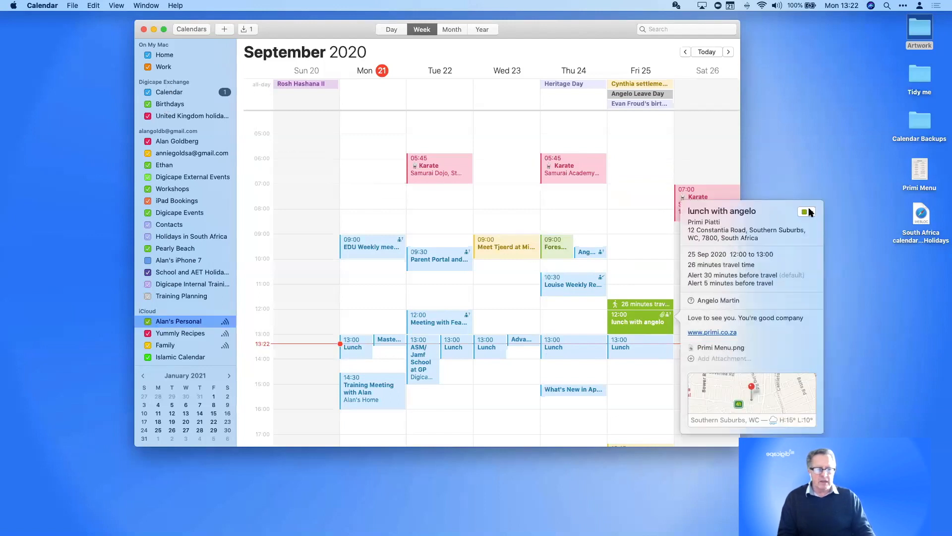
{"action": "left_click", "coordinate": [810, 214]}
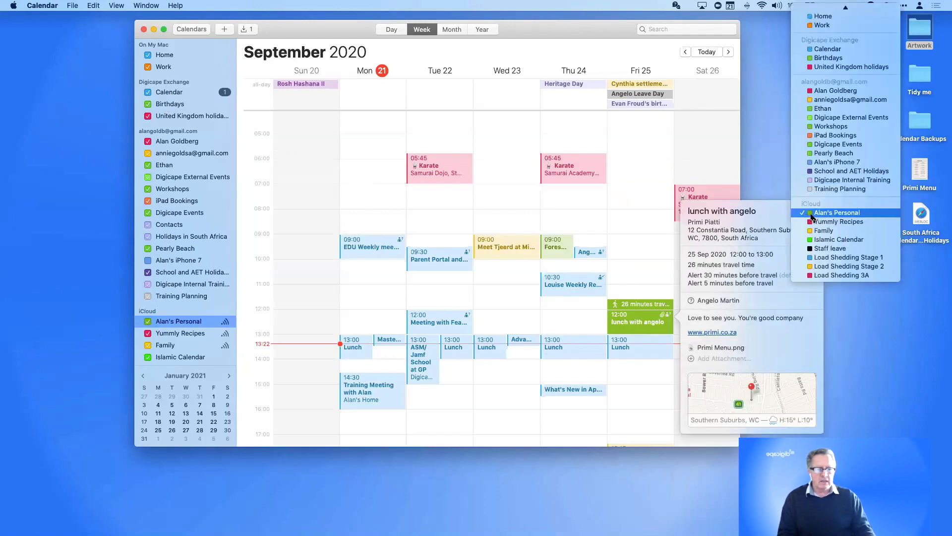
{"action": "left_click", "coordinate": [816, 49]}
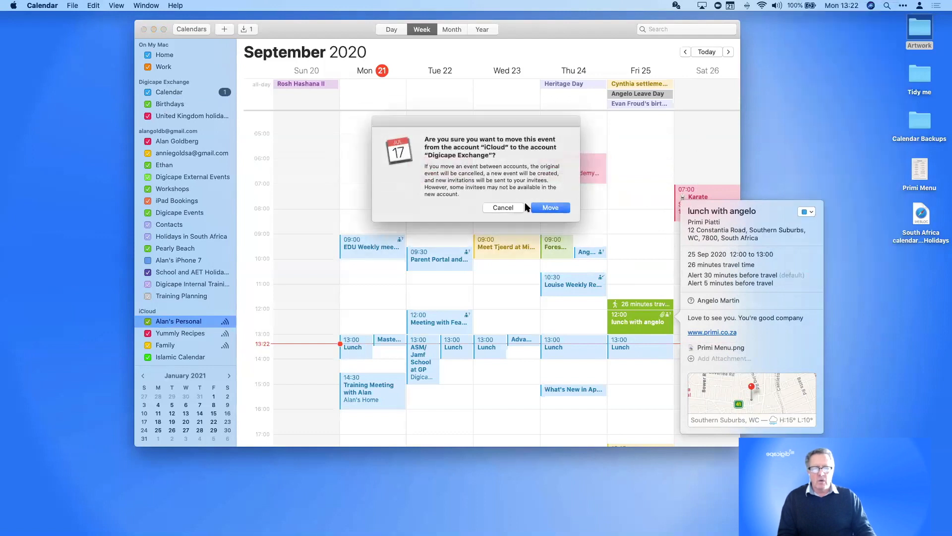
Confirm the move to Digicape Exchange, ignore the attachment error, and verify the event's calendar
{"action": "left_click", "coordinate": [549, 208]}
{"action": "left_click_drag", "start_coordinate": [637, 322], "coordinate": [191, 93]}
{"action": "left_click", "coordinate": [549, 207]}
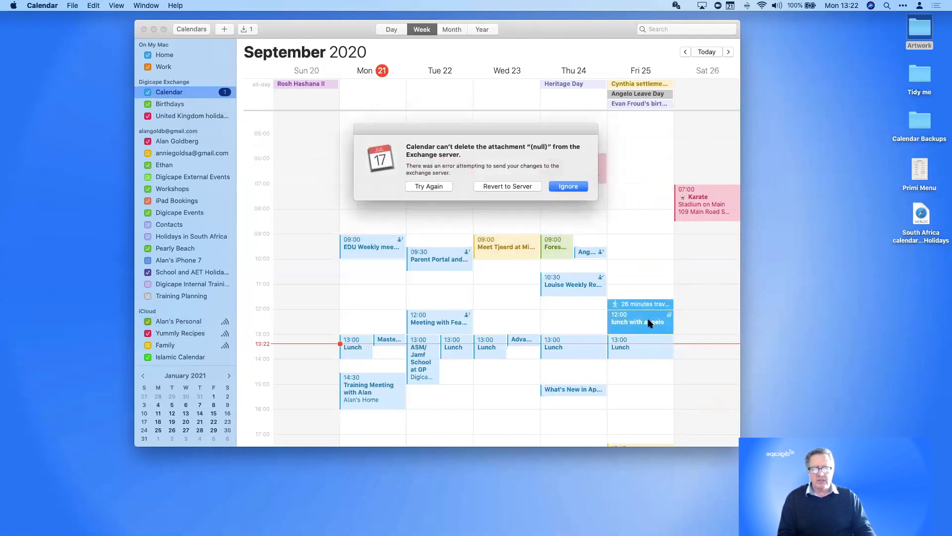
{"action": "left_click", "coordinate": [568, 187]}
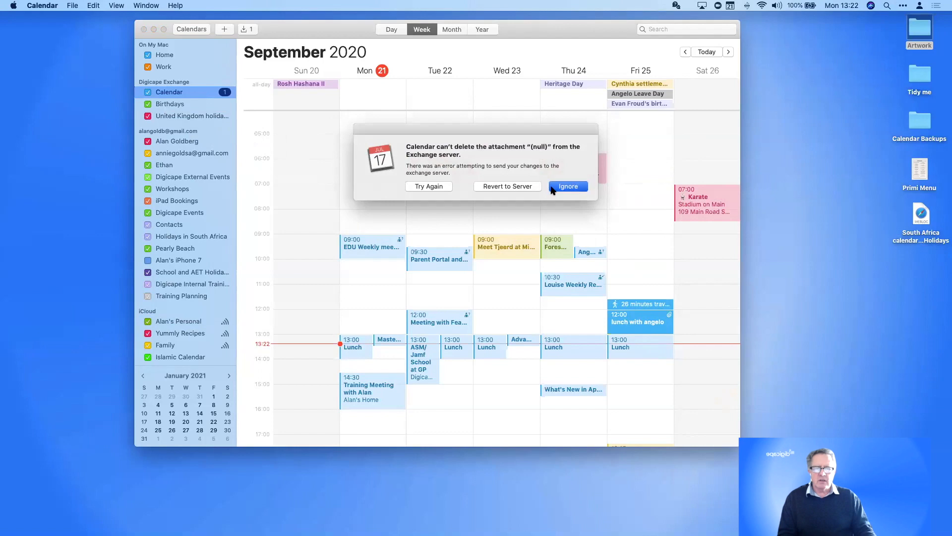
{"action": "double_click", "coordinate": [637, 324]}
{"action": "left_click", "coordinate": [842, 207]}
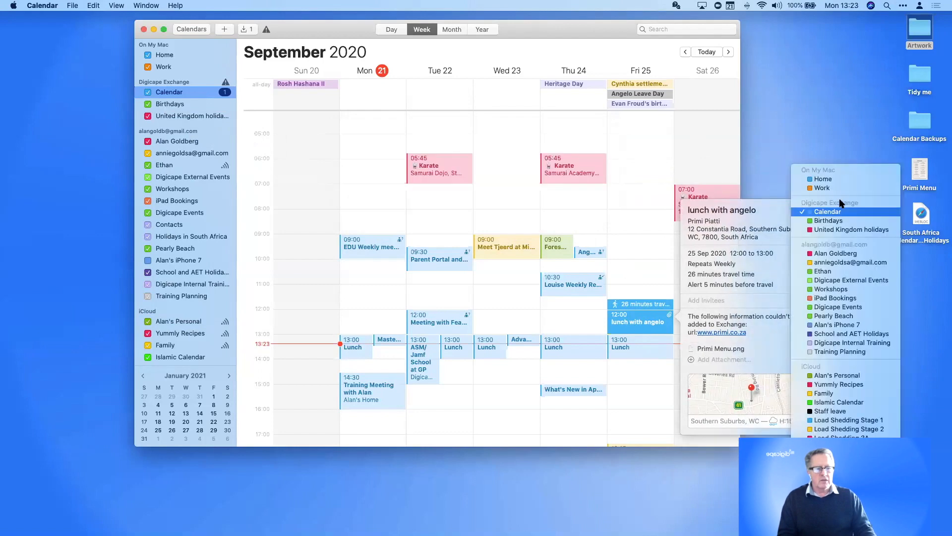
{"action": "left_click", "coordinate": [845, 212]}
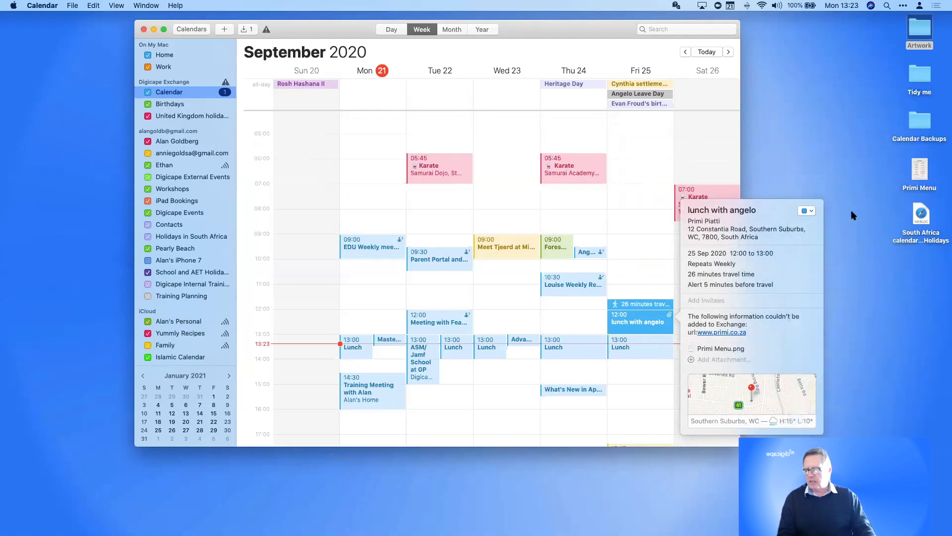
{"action": "left_click", "coordinate": [657, 255]}
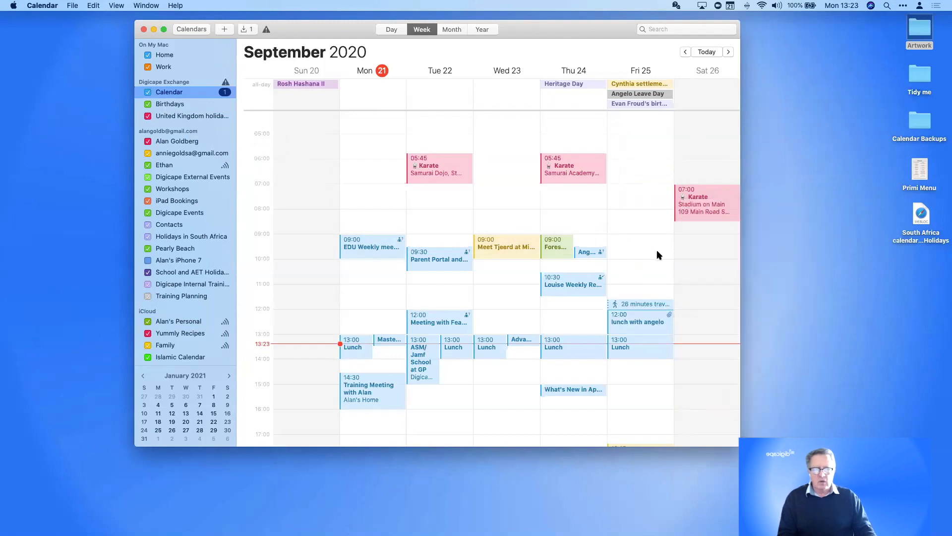
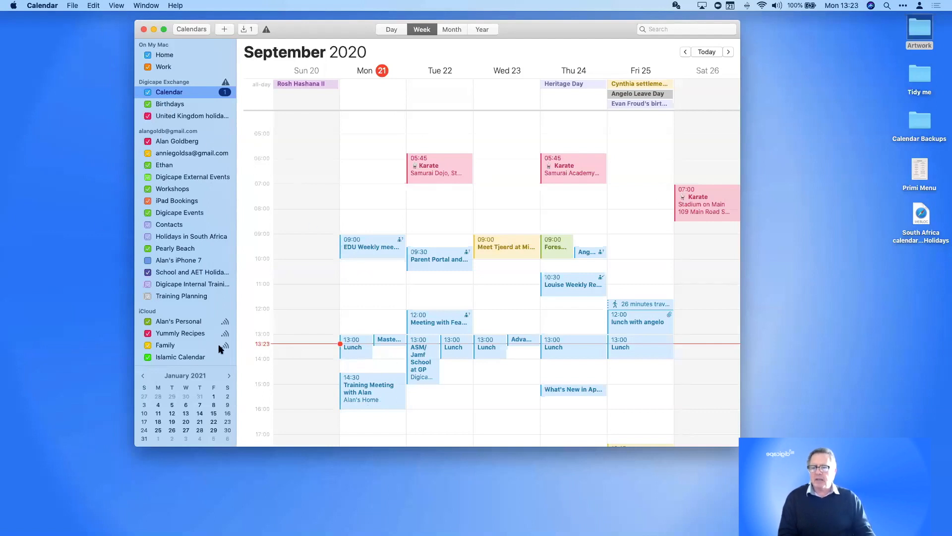
Select the Home and then the Work calendar in the sidebar
{"action": "scroll", "coordinate": [190, 131], "scroll_direction": "down", "scroll_amount": 1}
{"action": "scroll", "coordinate": [190, 131], "scroll_direction": "down", "scroll_amount": 3}
{"action": "scroll", "coordinate": [187, 299], "scroll_direction": "up", "scroll_amount": 5}
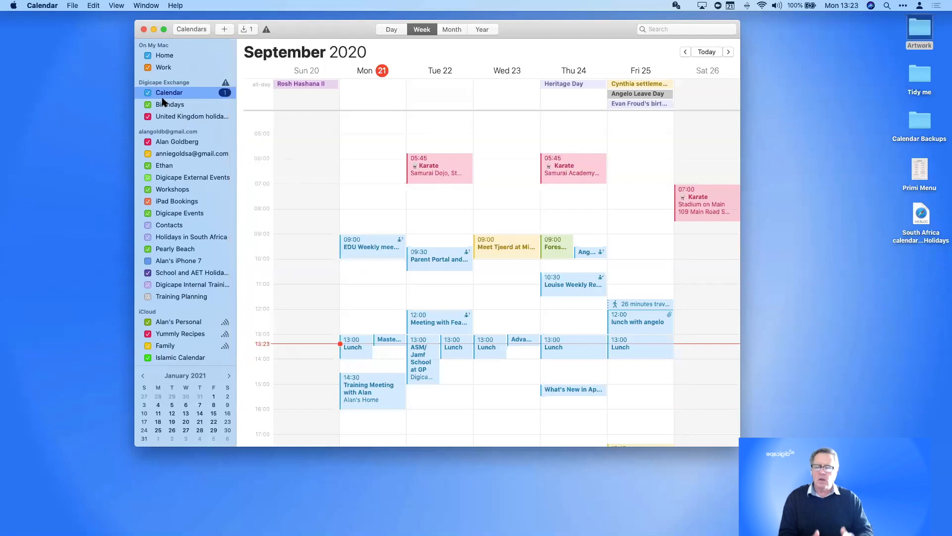
{"action": "left_click", "coordinate": [171, 57]}
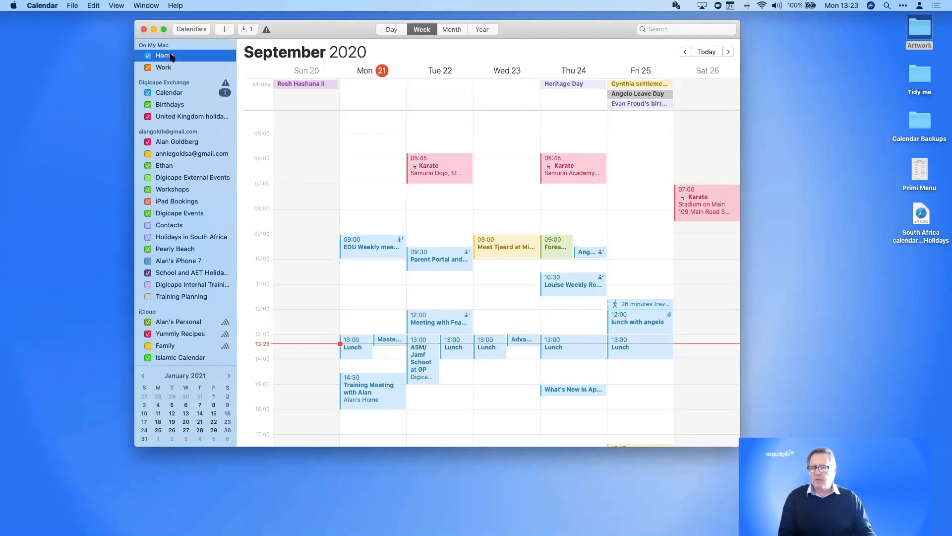
{"action": "left_click", "coordinate": [166, 69]}
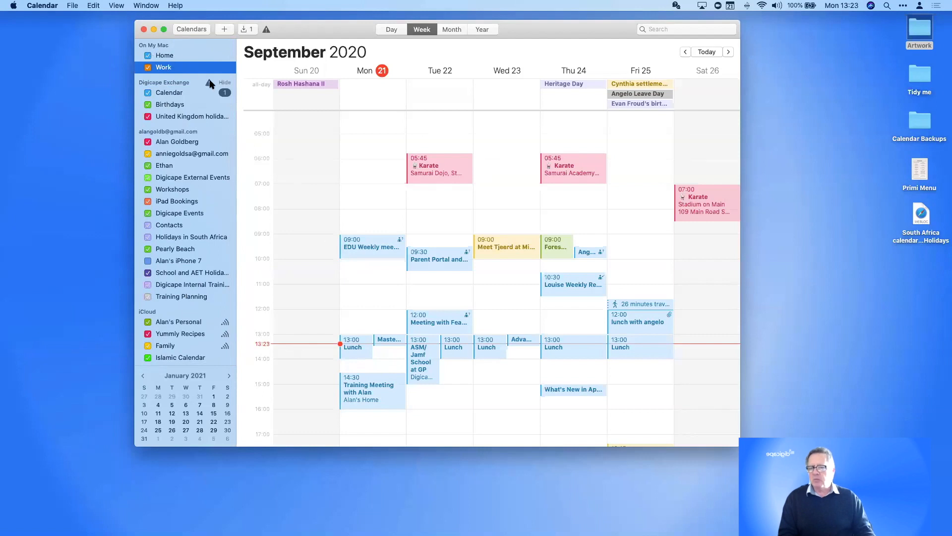
Open Calendar Preferences, review the Accounts and Alerts account defaults, then return to General
{"action": "left_click", "coordinate": [42, 6]}
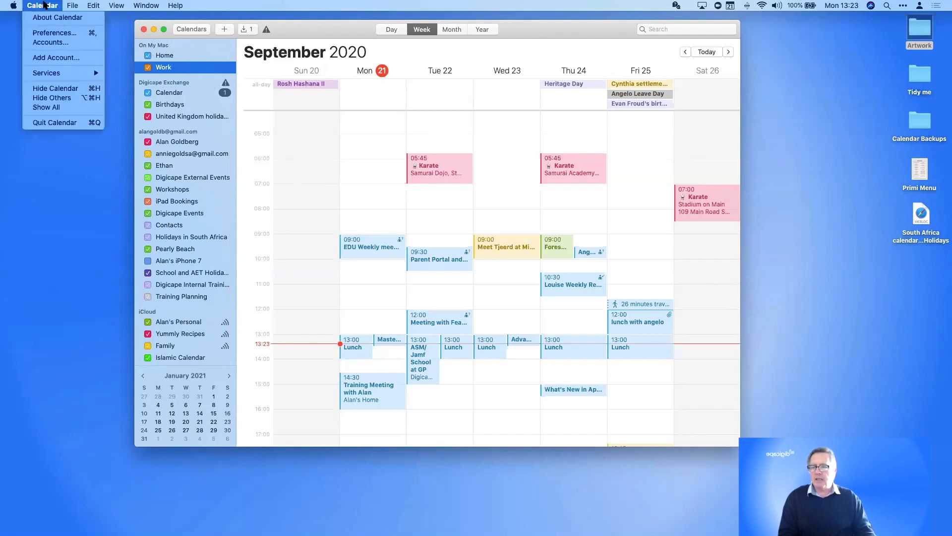
{"action": "left_click", "coordinate": [49, 35]}
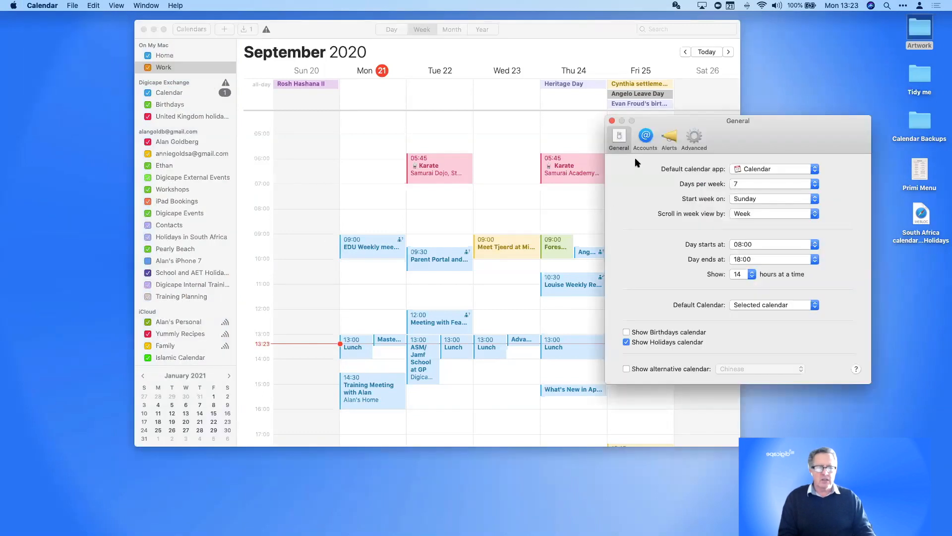
{"action": "left_click", "coordinate": [649, 138]}
{"action": "left_click", "coordinate": [671, 138]}
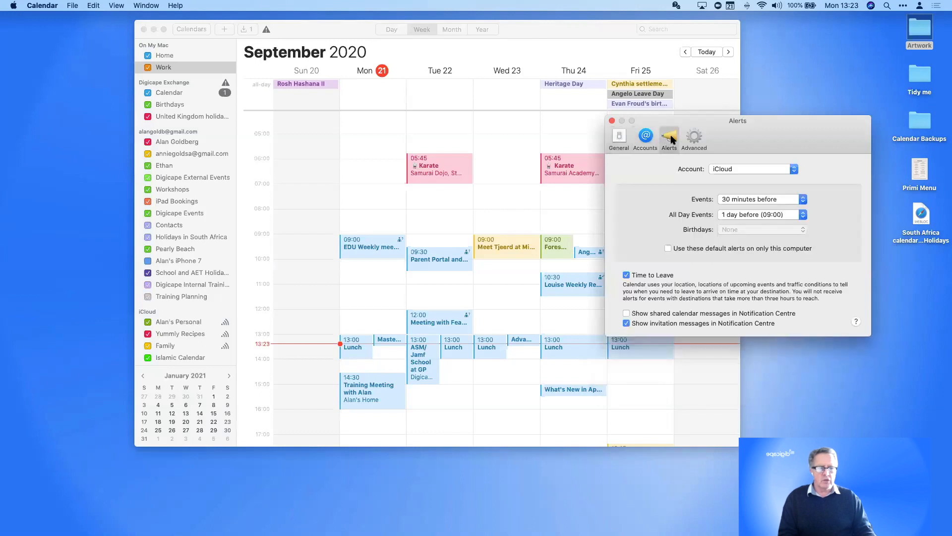
{"action": "left_click", "coordinate": [745, 169]}
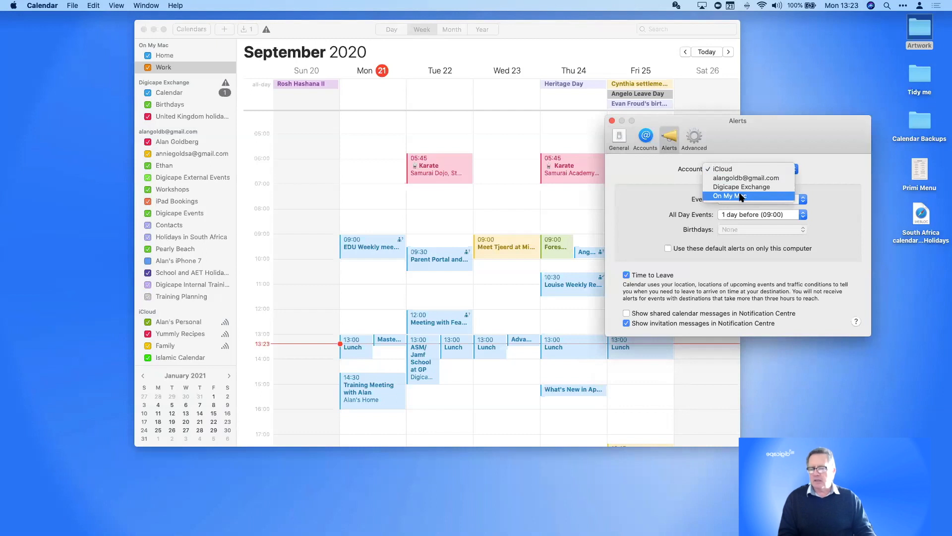
{"action": "left_click", "coordinate": [821, 194]}
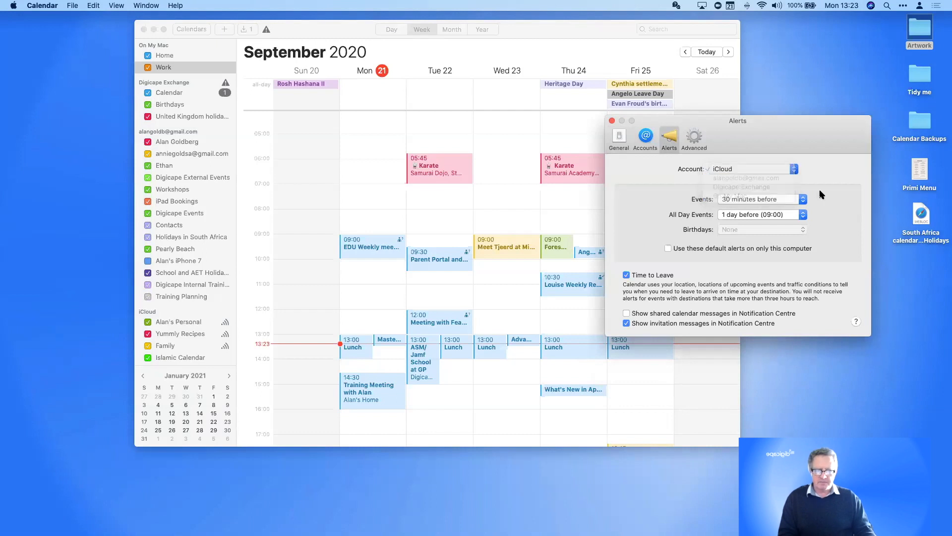
{"action": "left_click", "coordinate": [624, 137]}
{"action": "mouse_move", "coordinate": [716, 136]}
{"action": "left_mouse_down"}
{"action": "mouse_move", "coordinate": [704, 121]}
{"action": "mouse_move", "coordinate": [716, 136]}
{"action": "mouse_move", "coordinate": [704, 149]}
{"action": "left_mouse_up"}
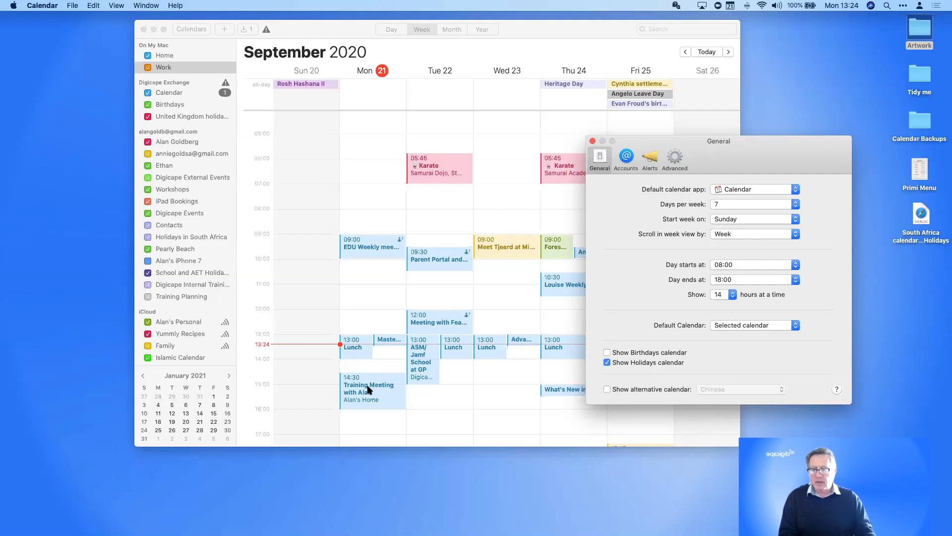
Turn on Show Birthdays calendar and ignore the Exchange account warning
{"action": "scroll", "coordinate": [368, 382], "scroll_direction": "down", "scroll_amount": 2}
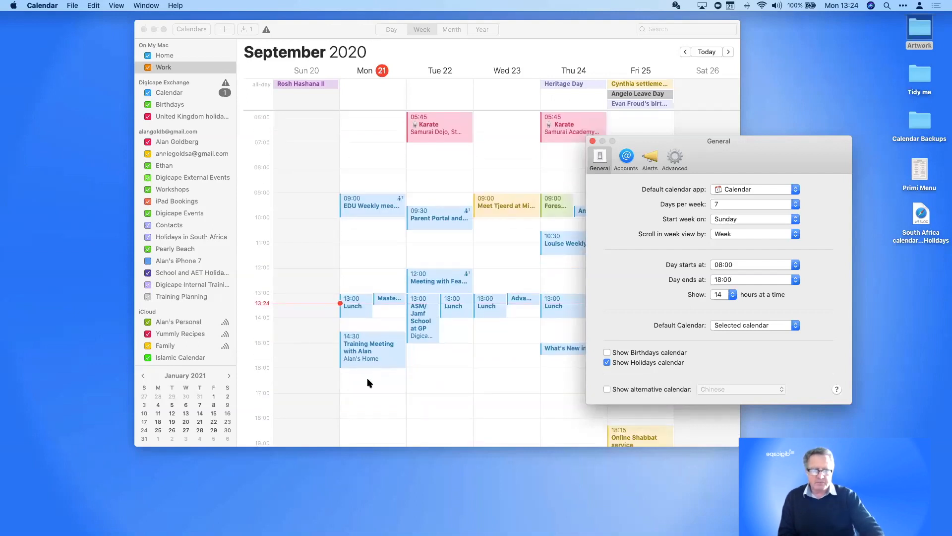
{"action": "left_click_drag", "start_coordinate": [734, 169], "coordinate": [711, 139]}
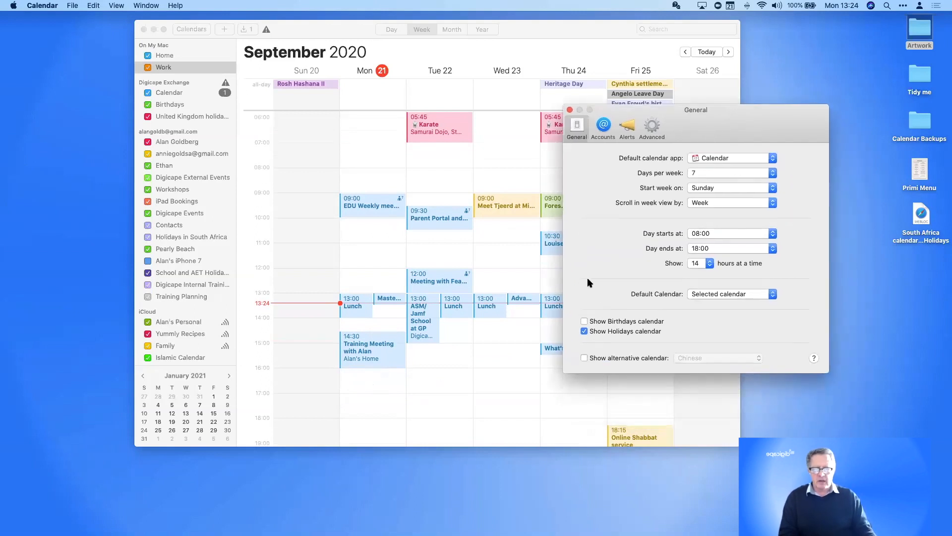
{"action": "scroll", "coordinate": [214, 302], "scroll_direction": "down", "scroll_amount": 4}
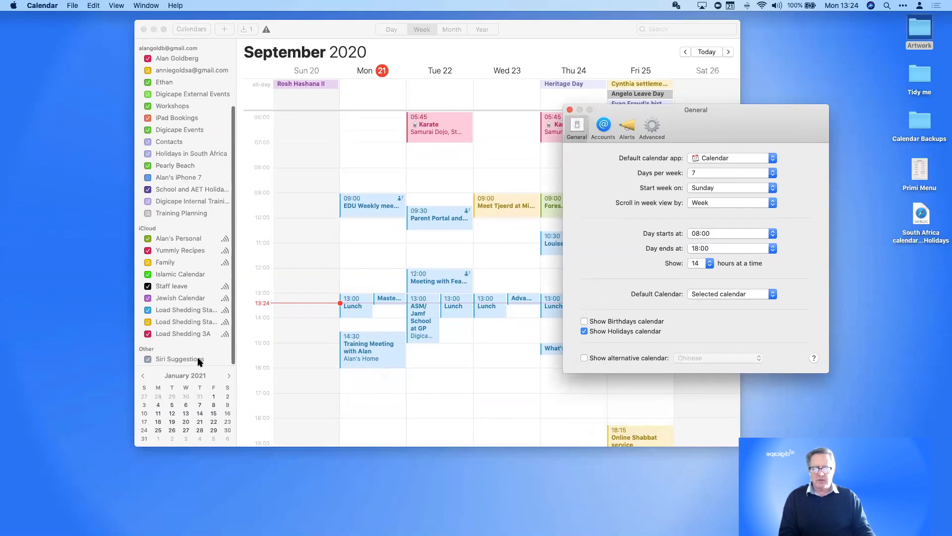
{"action": "left_click", "coordinate": [584, 321]}
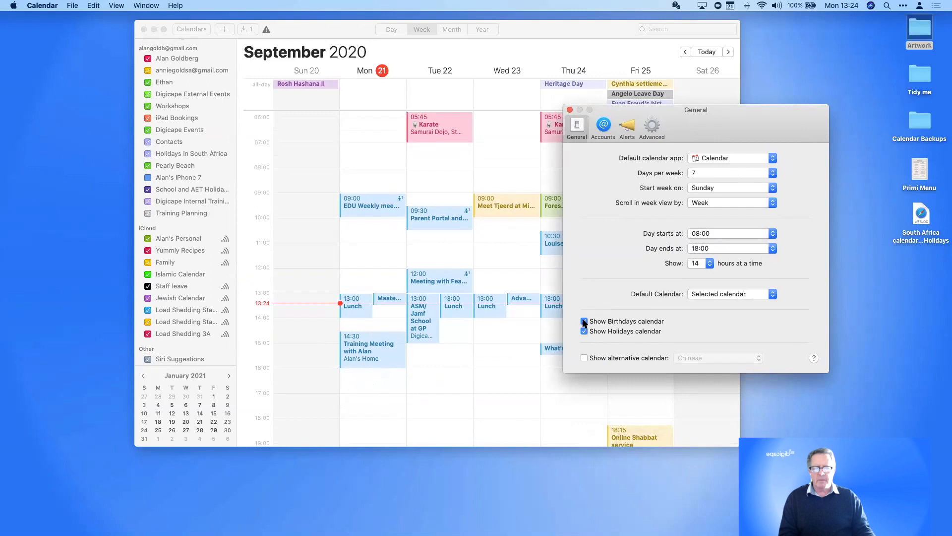
{"action": "left_click", "coordinate": [553, 188]}
{"action": "scroll", "coordinate": [175, 312], "scroll_direction": "down", "scroll_amount": 2}
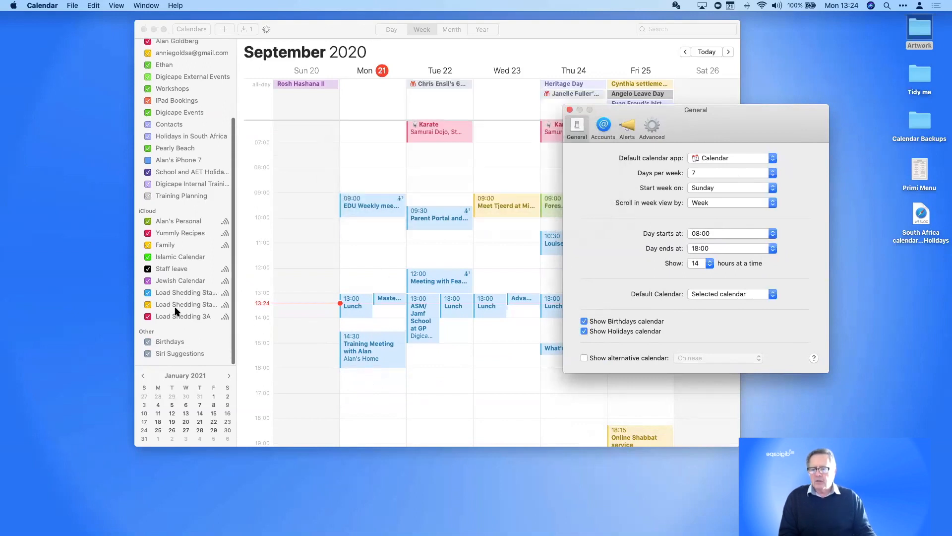
Select the Birthdays calendar, browse back to the Wed 9 birthday event and view its details
{"action": "left_click", "coordinate": [176, 346]}
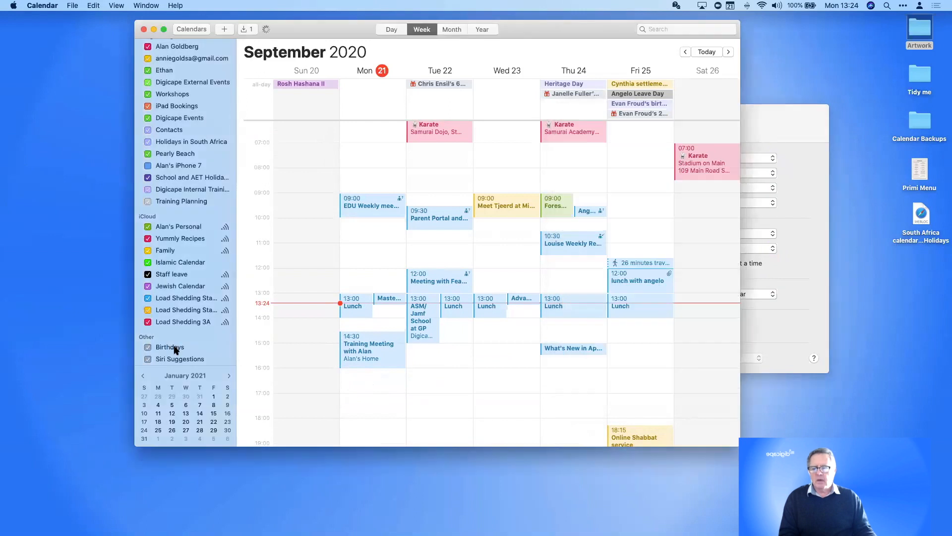
{"action": "left_click", "coordinate": [176, 347]}
{"action": "scroll", "coordinate": [343, 318], "scroll_direction": "left", "scroll_amount": 5}
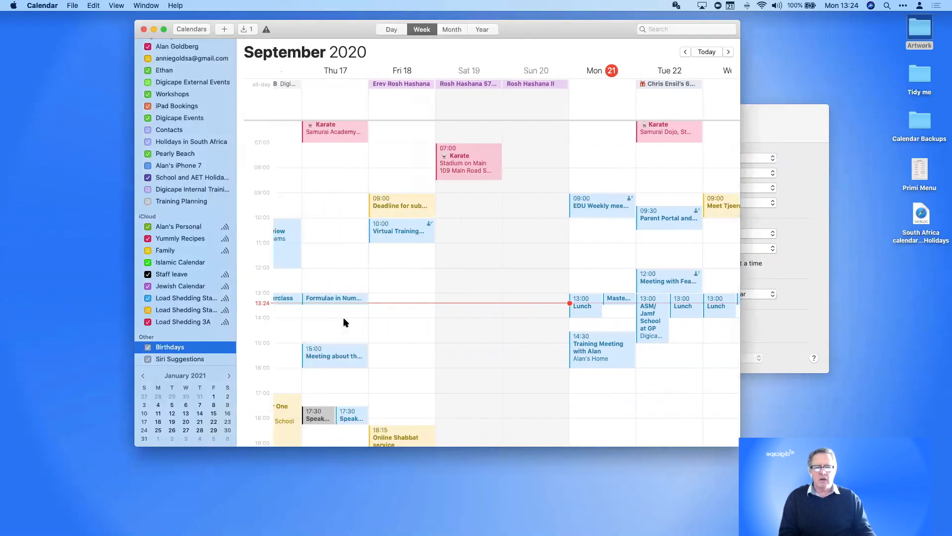
{"action": "scroll", "coordinate": [345, 322], "scroll_direction": "left", "scroll_amount": 5}
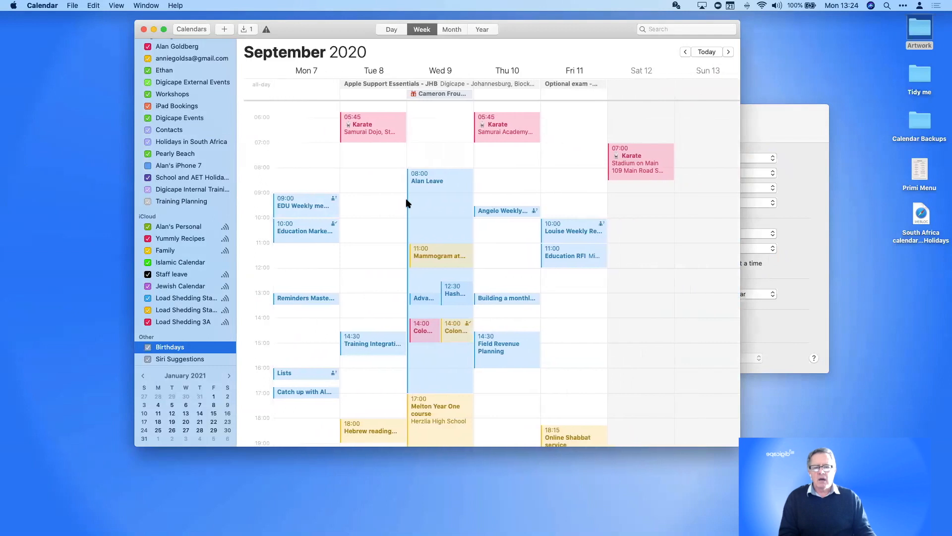
{"action": "left_click", "coordinate": [432, 95]}
{"action": "double_click", "coordinate": [433, 95]}
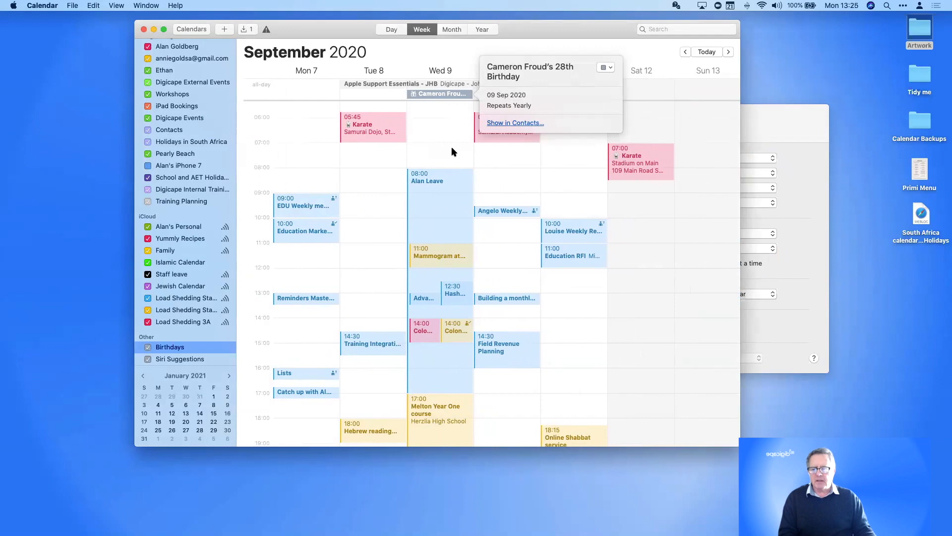
{"action": "scroll", "coordinate": [451, 149], "scroll_direction": "right", "scroll_amount": 5}
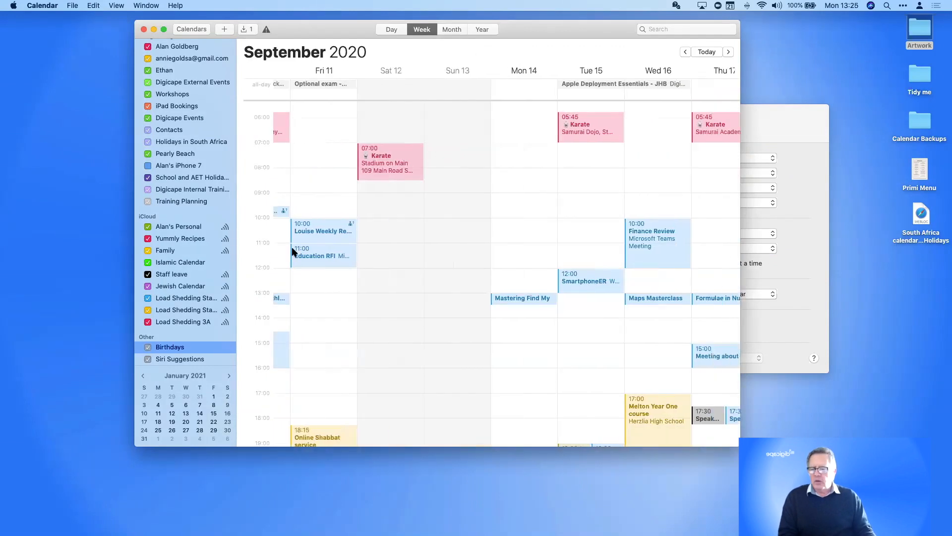
{"action": "scroll", "coordinate": [292, 249], "scroll_direction": "right", "scroll_amount": 2}
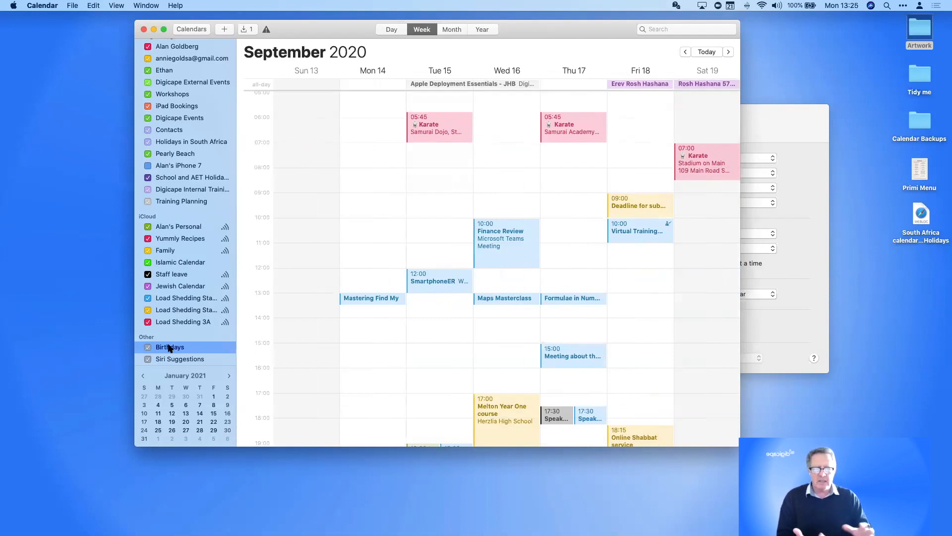
{"action": "left_click", "coordinate": [810, 146]}
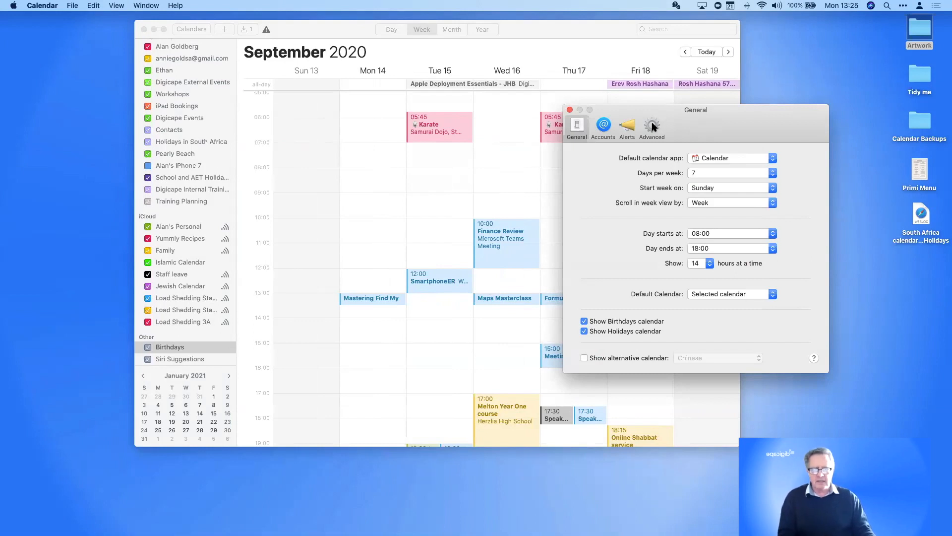
Review the Digicape Exchange account's Delegation tab, then view the default Alerts settings
{"action": "left_click", "coordinate": [603, 127]}
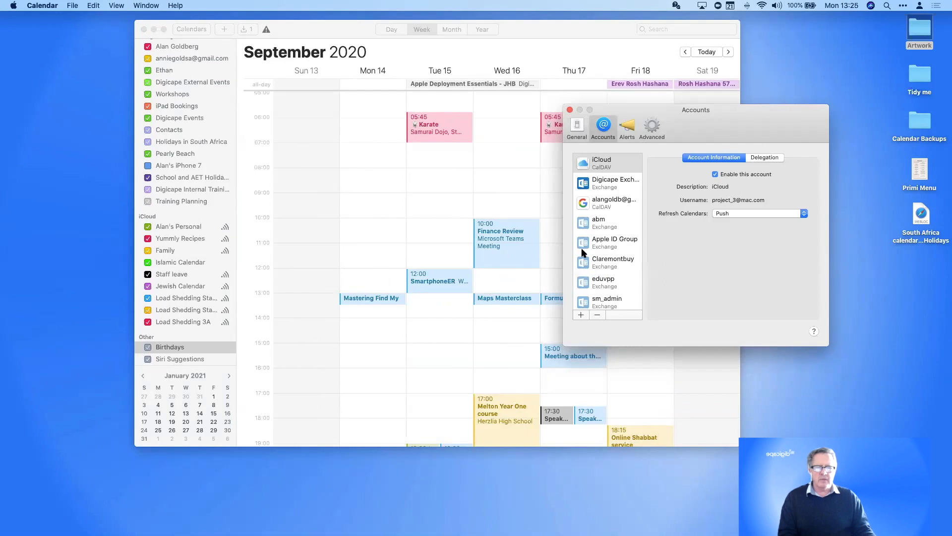
{"action": "left_click", "coordinate": [616, 180]}
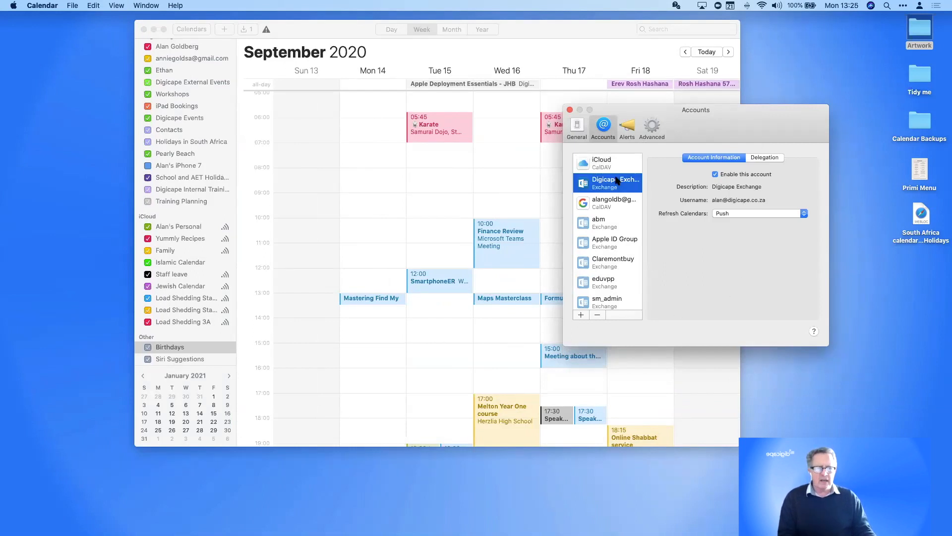
{"action": "left_click", "coordinate": [772, 157]}
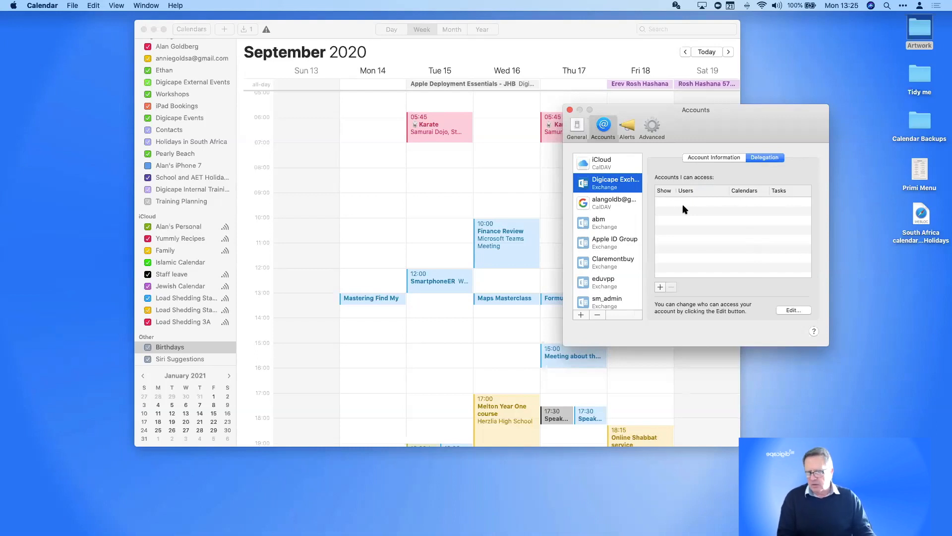
{"action": "left_click", "coordinate": [630, 123]}
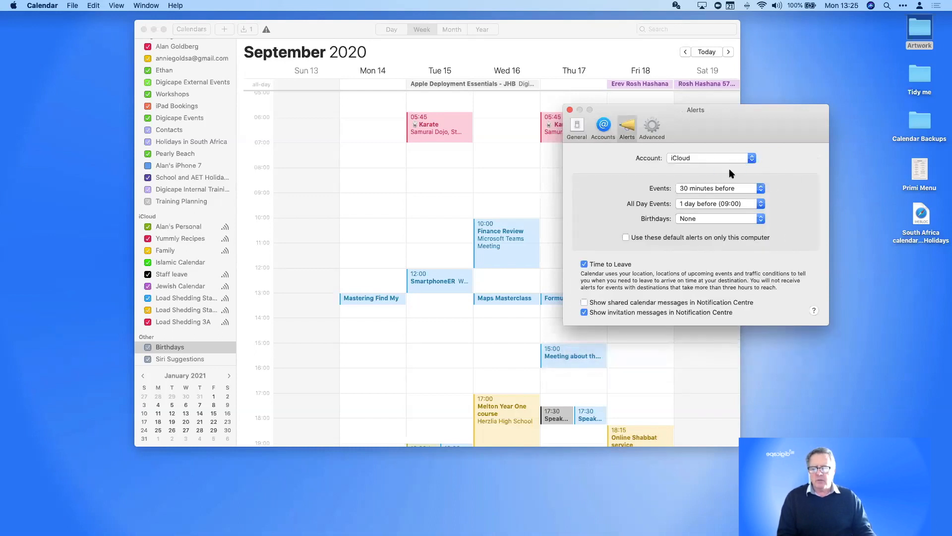
Set Digicape Exchange event alerts to 1 hour before, then switch back to iCloud's alert defaults
{"action": "left_click", "coordinate": [716, 159]}
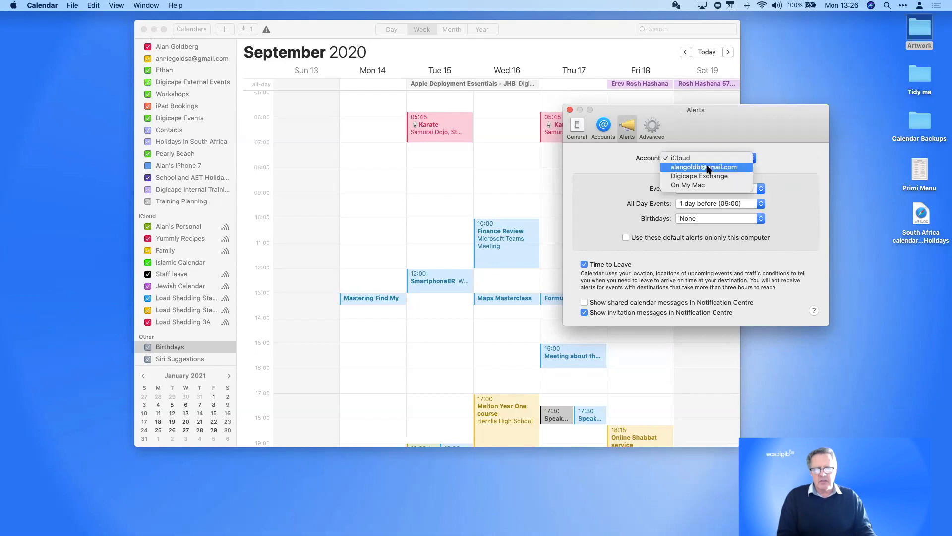
{"action": "left_click", "coordinate": [709, 177]}
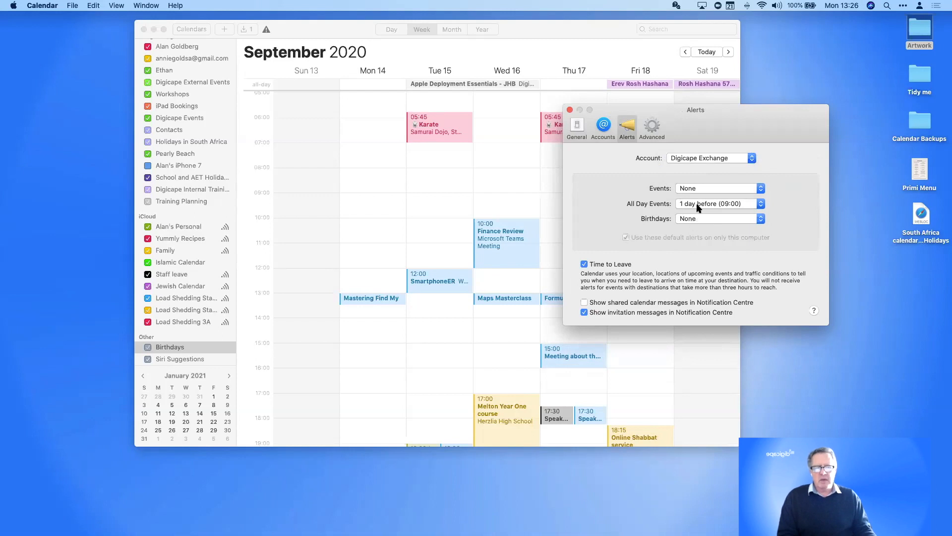
{"action": "left_click", "coordinate": [697, 189]}
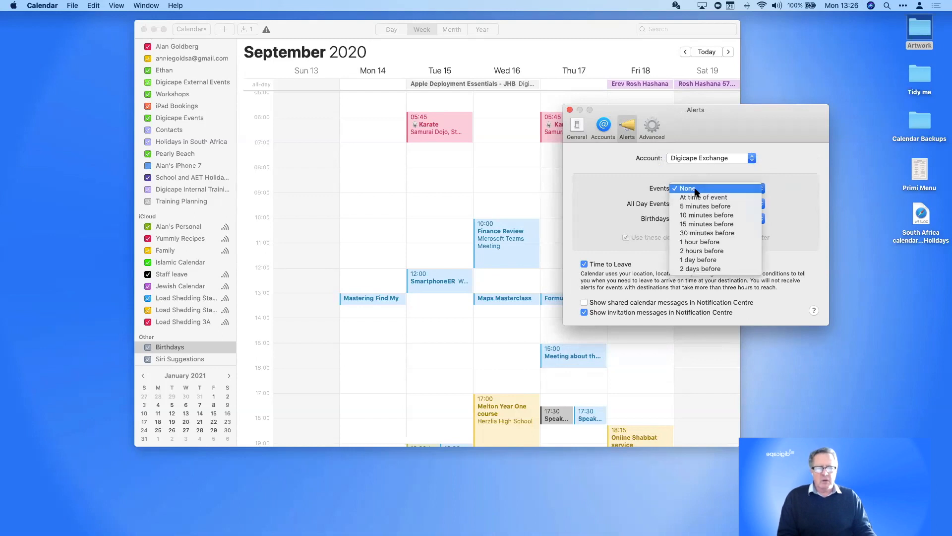
{"action": "left_click", "coordinate": [690, 242]}
{"action": "left_click", "coordinate": [698, 159]}
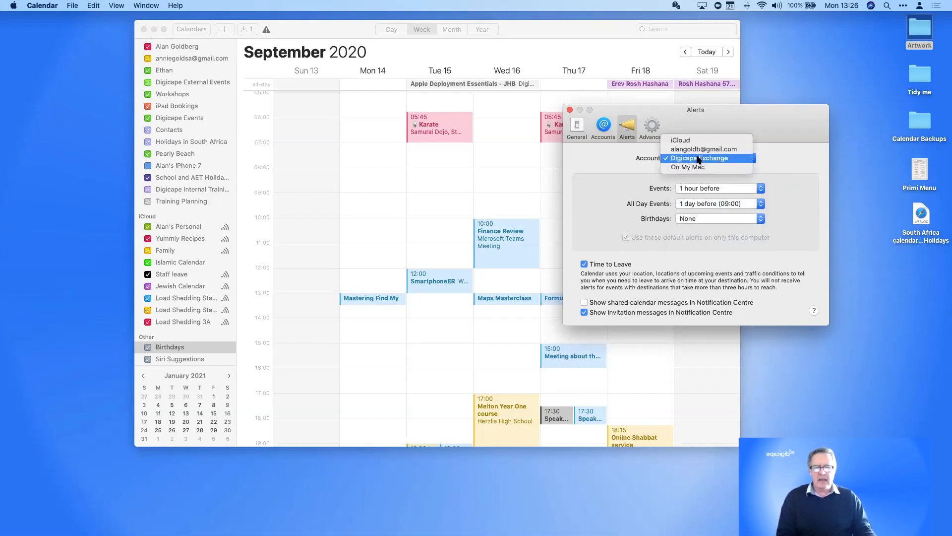
{"action": "left_click", "coordinate": [692, 140]}
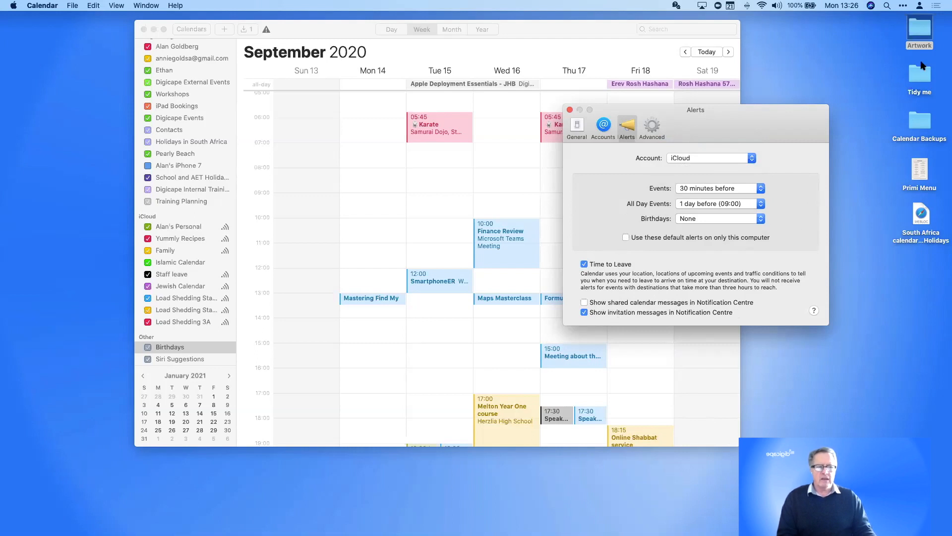
Glance through Notification Centre's notifications, close it, and show the Advanced preferences
{"action": "left_click", "coordinate": [936, 5]}
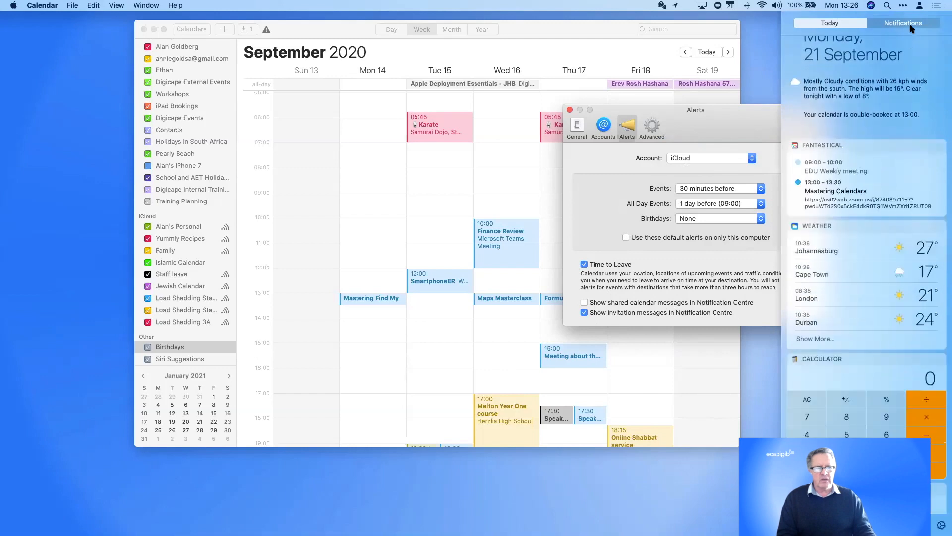
{"action": "left_click", "coordinate": [903, 23]}
{"action": "scroll", "coordinate": [890, 79], "scroll_direction": "down", "scroll_amount": 2}
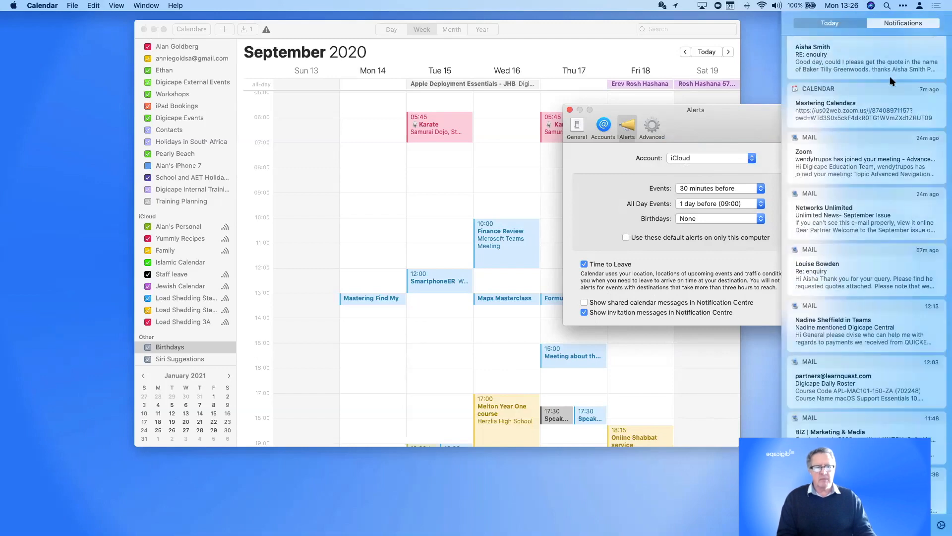
{"action": "left_click", "coordinate": [938, 6]}
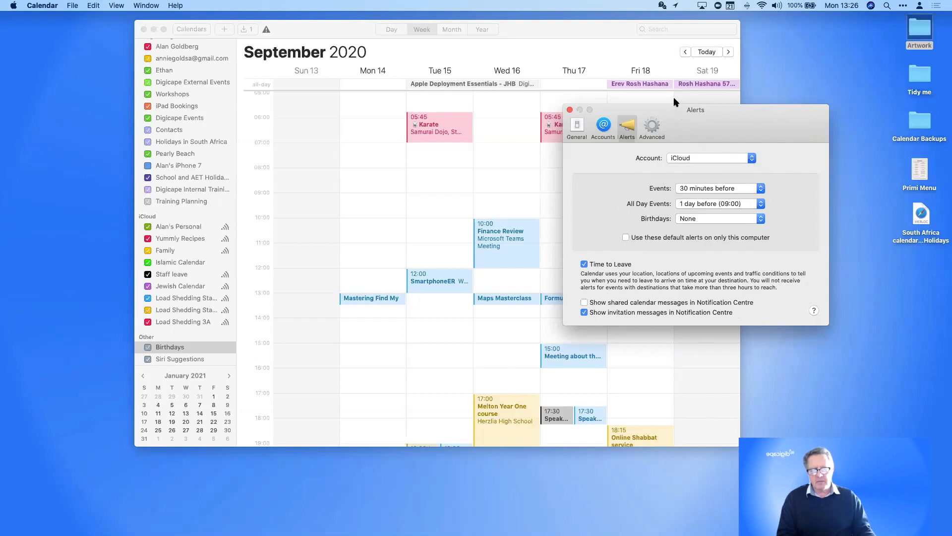
{"action": "left_click", "coordinate": [660, 127]}
Switch the calendar to Year view and enable 'Show events in year view' in Advanced preferences
{"action": "left_click_drag", "start_coordinate": [684, 110], "coordinate": [788, 191]}
{"action": "left_click_drag", "start_coordinate": [554, 25], "coordinate": [456, 35]}
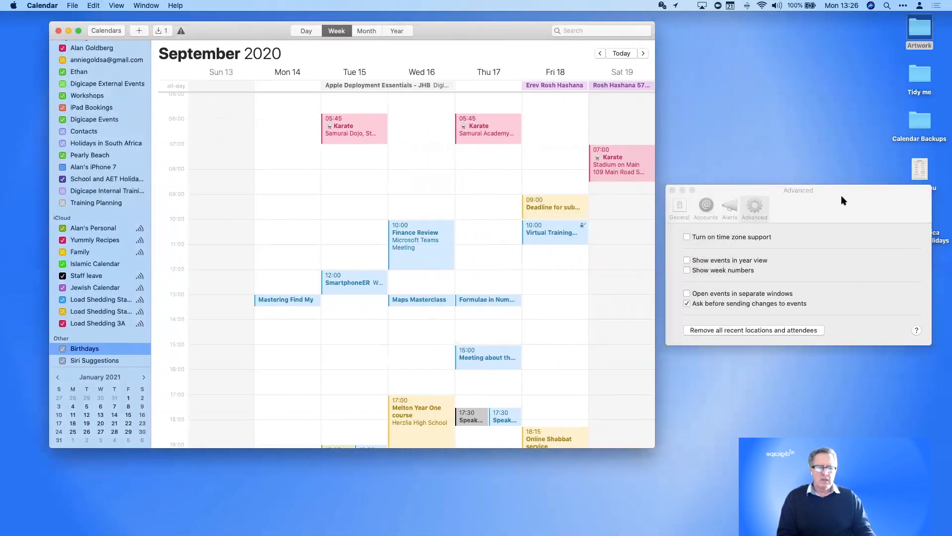
{"action": "left_click", "coordinate": [794, 203]}
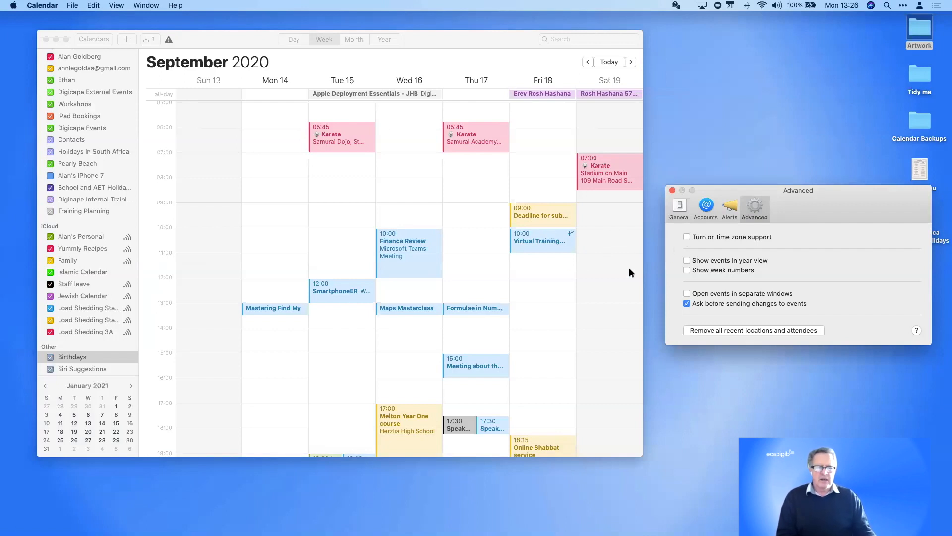
{"action": "left_click_drag", "start_coordinate": [430, 46], "coordinate": [429, 42]}
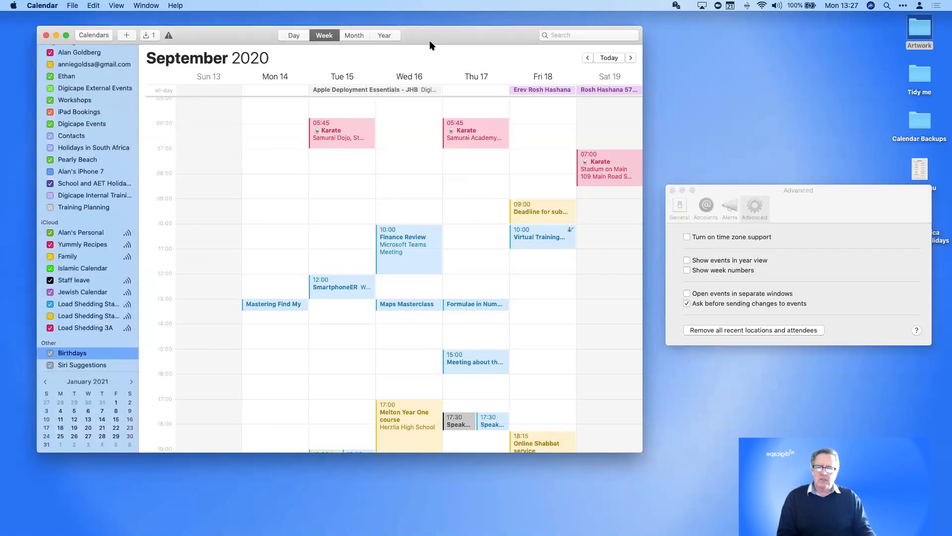
{"action": "left_click", "coordinate": [383, 36]}
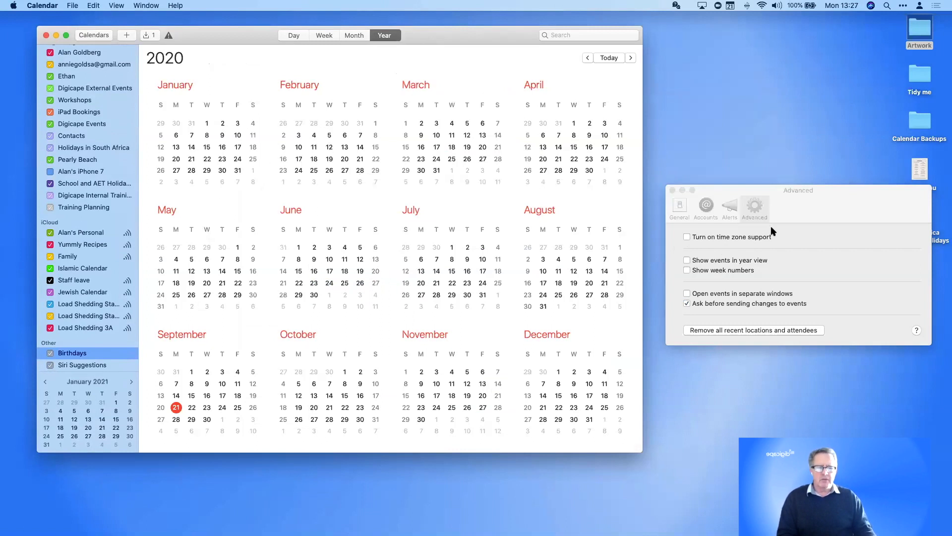
{"action": "left_click", "coordinate": [803, 267]}
{"action": "left_click", "coordinate": [687, 260]}
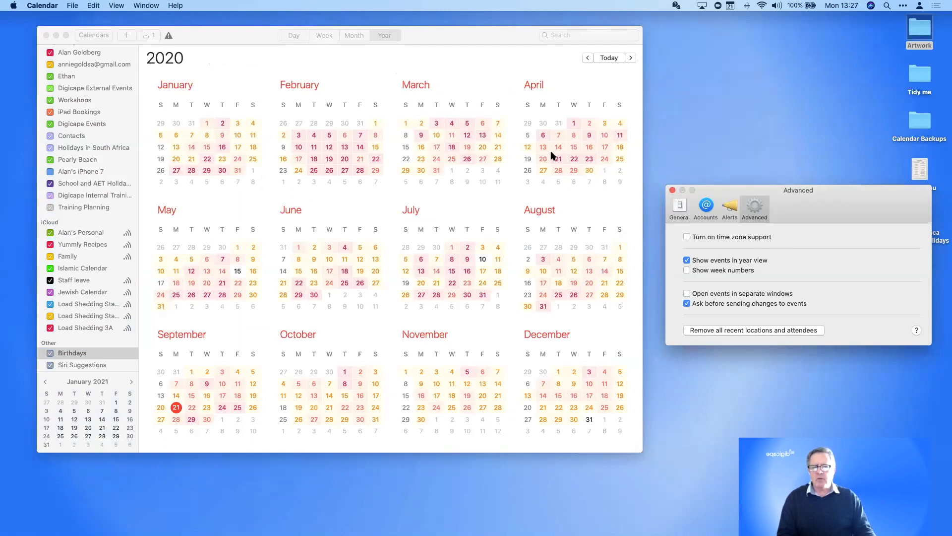
Preview the events on April 9 and April 27, then close Preferences
{"action": "left_click", "coordinate": [591, 135]}
{"action": "left_click", "coordinate": [592, 135]}
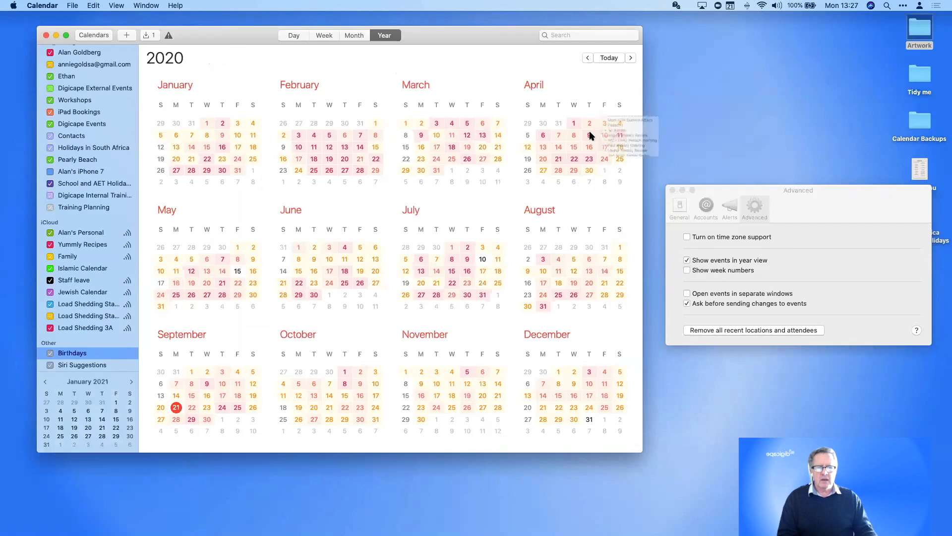
{"action": "left_click", "coordinate": [630, 195]}
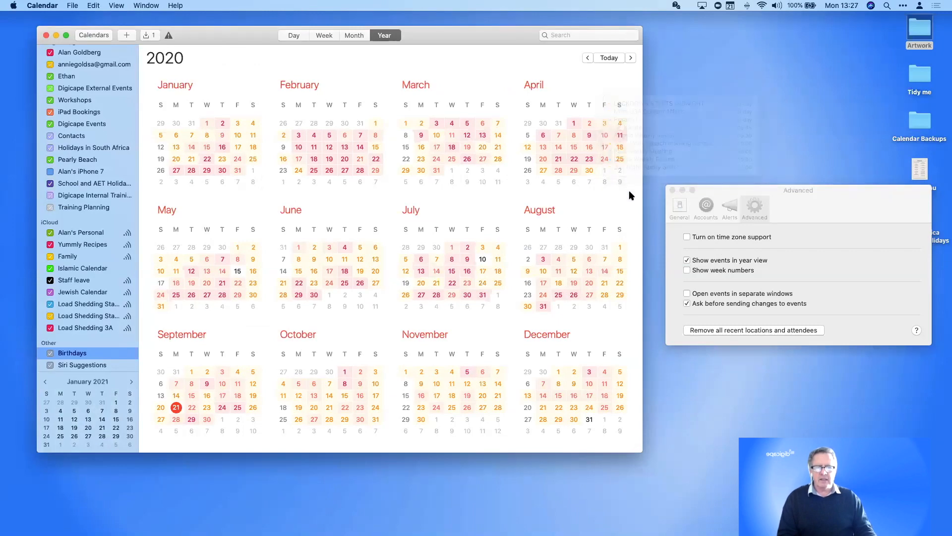
{"action": "left_click", "coordinate": [542, 171]}
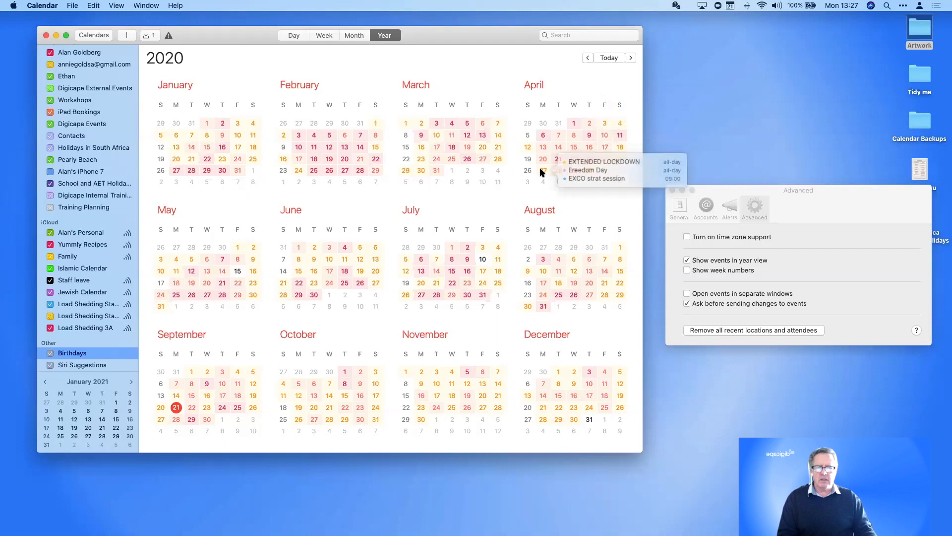
{"action": "left_click", "coordinate": [577, 207]}
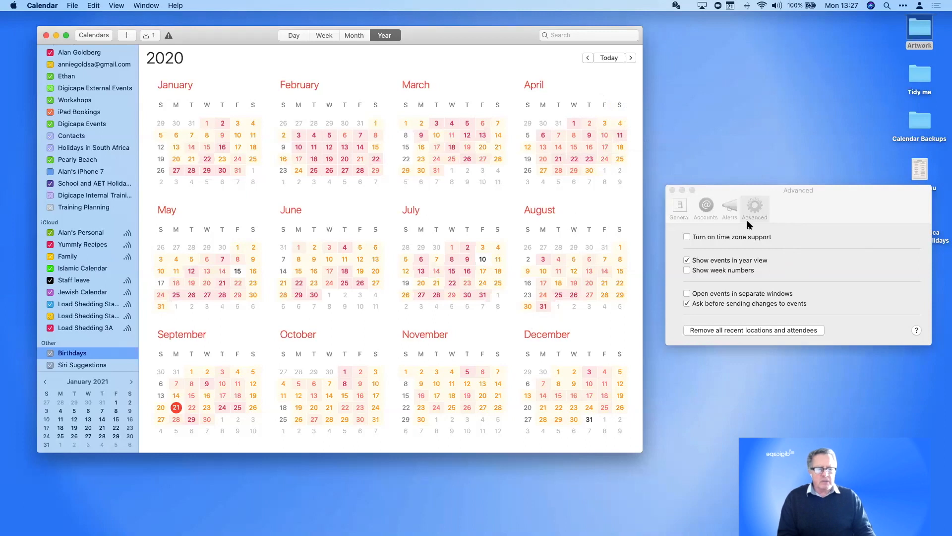
{"action": "left_click", "coordinate": [672, 190]}
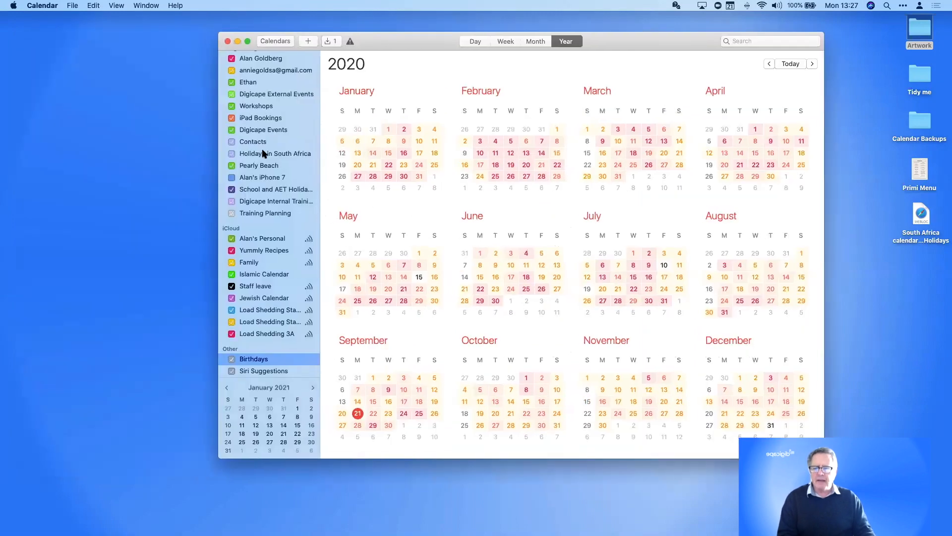
Select the Family calendar, return to week view, and show Family's three sharing participants
{"action": "scroll", "coordinate": [264, 153], "scroll_direction": "up", "scroll_amount": 5}
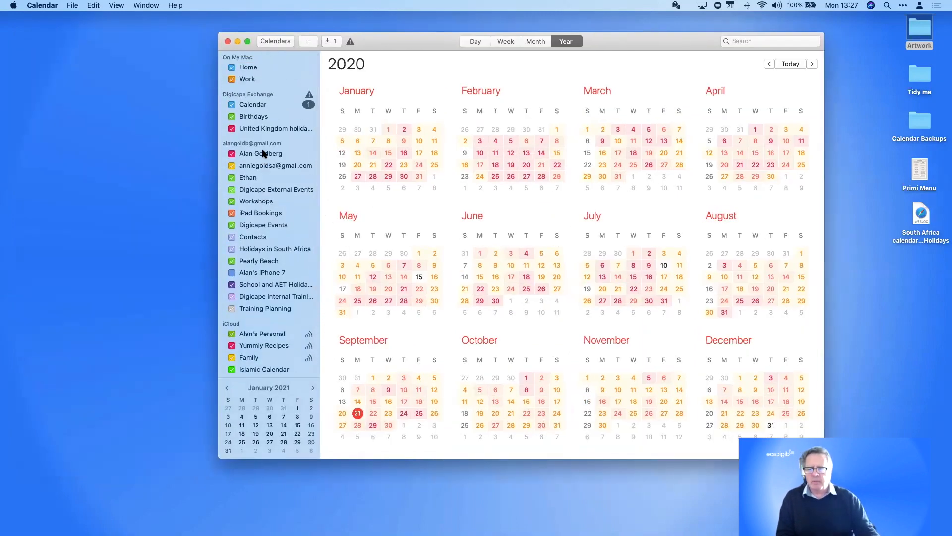
{"action": "scroll", "coordinate": [264, 153], "scroll_direction": "down", "scroll_amount": 5}
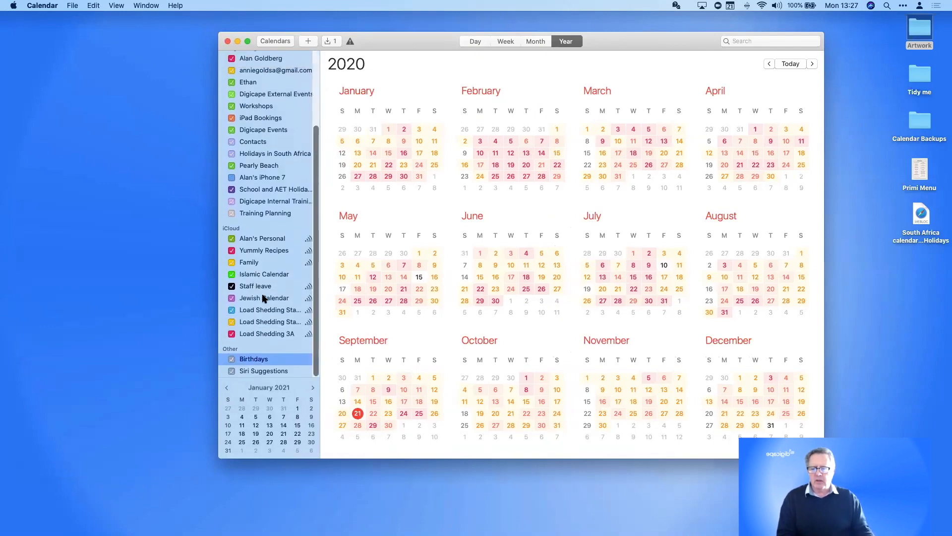
{"action": "left_click", "coordinate": [260, 267]}
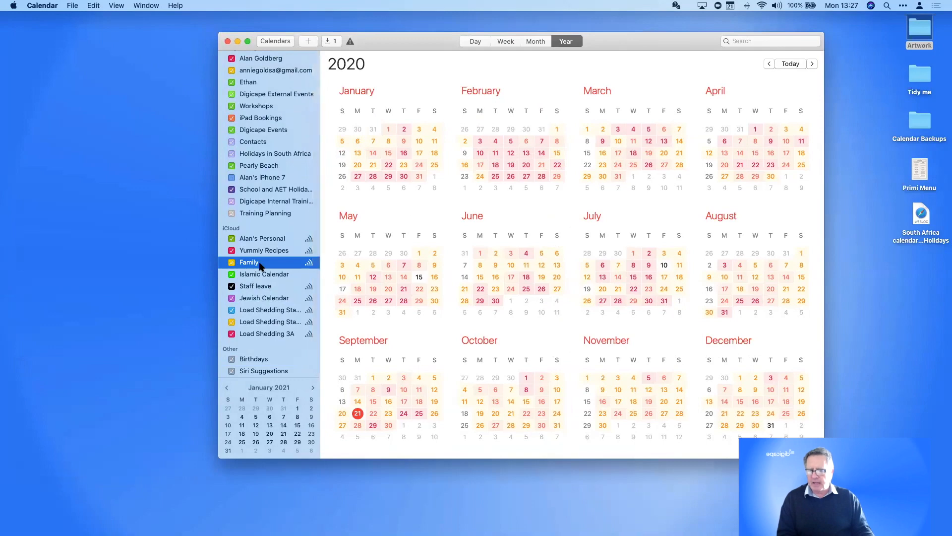
{"action": "left_click", "coordinate": [506, 41]}
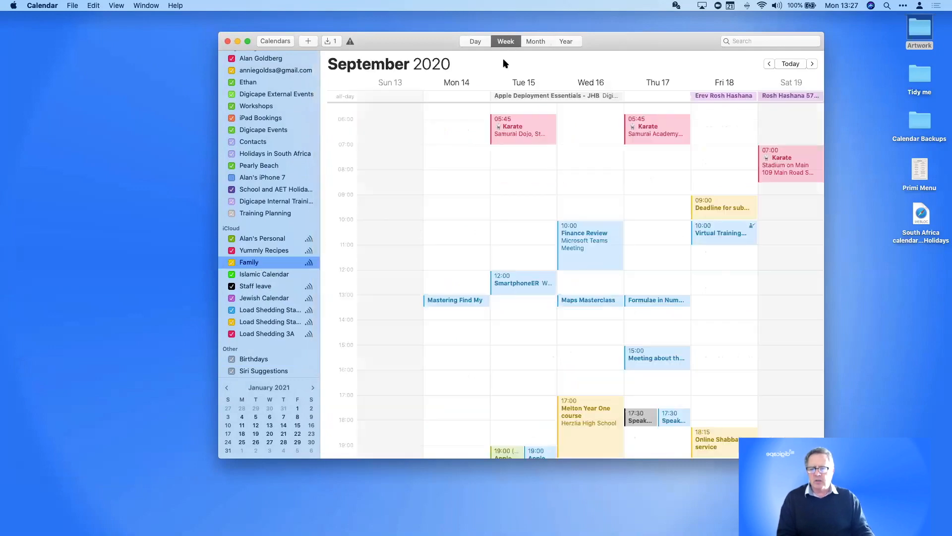
{"action": "left_click", "coordinate": [308, 263]}
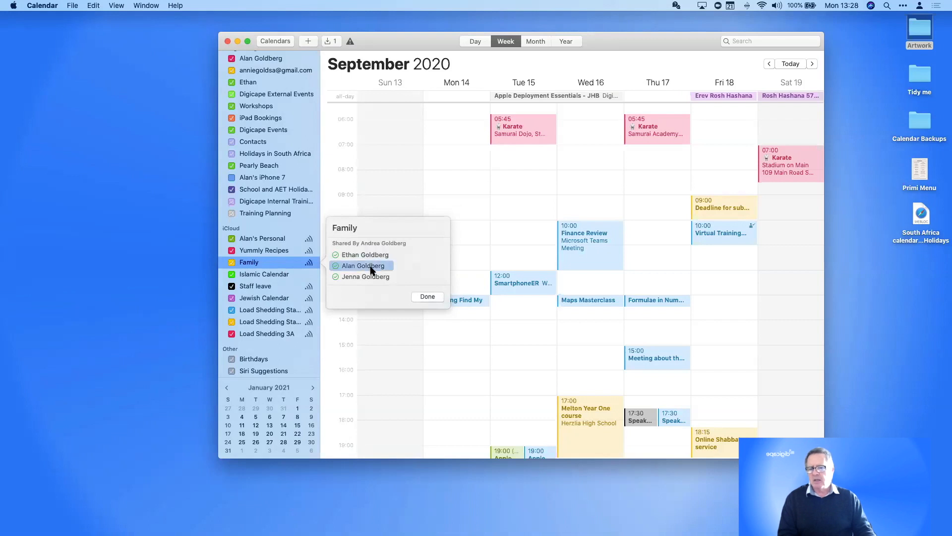
Close the Family sharing popover and ignore the Exchange attachment-deletion error
{"action": "left_click", "coordinate": [370, 352]}
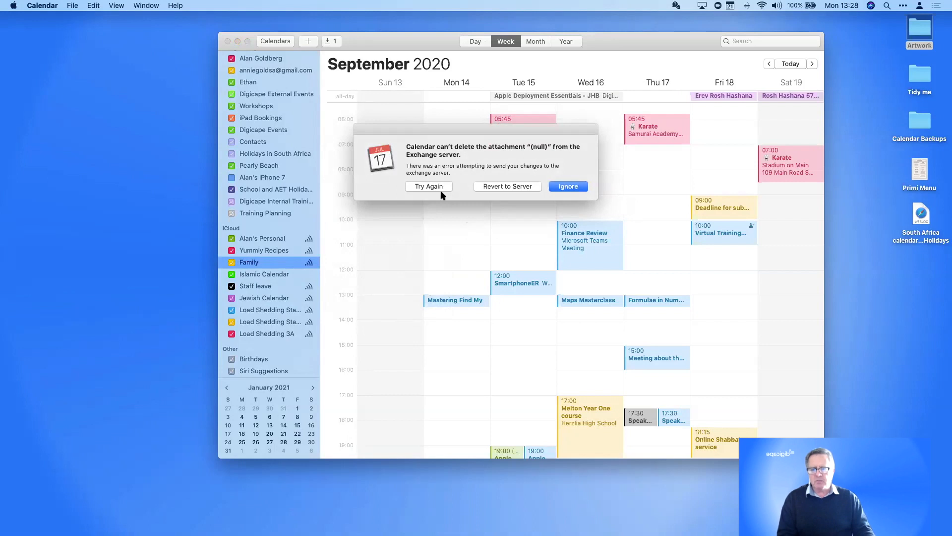
{"action": "left_click", "coordinate": [557, 189]}
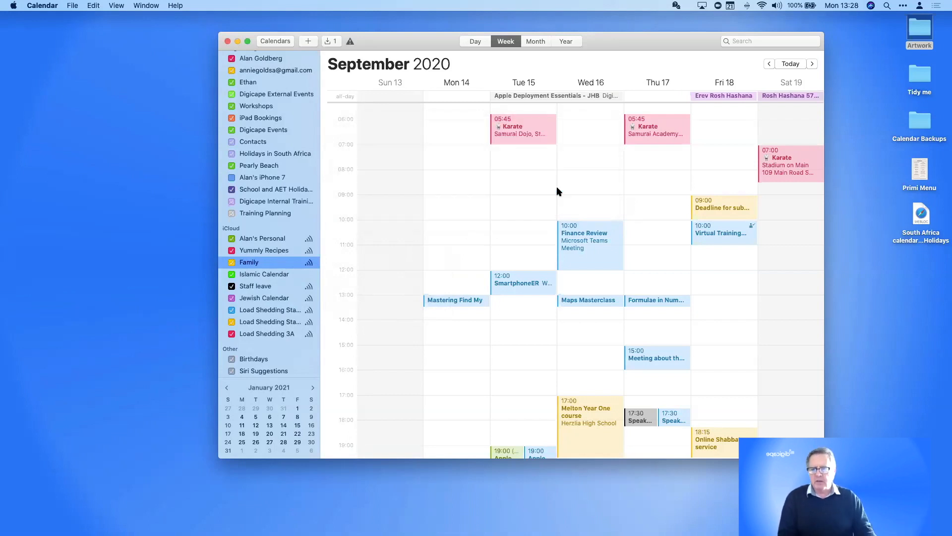
{"action": "scroll", "coordinate": [258, 156], "scroll_direction": "up", "scroll_amount": 5}
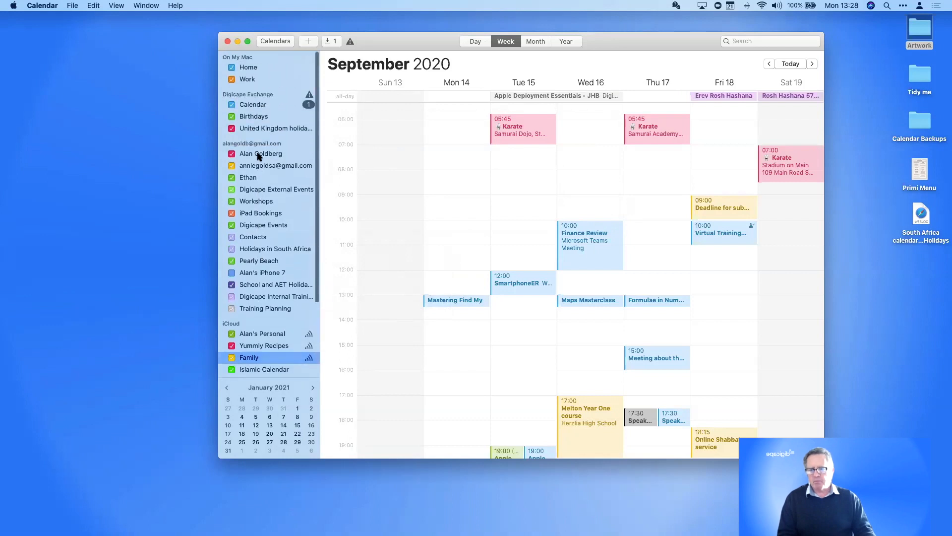
{"action": "scroll", "coordinate": [257, 156], "scroll_direction": "down", "scroll_amount": 4}
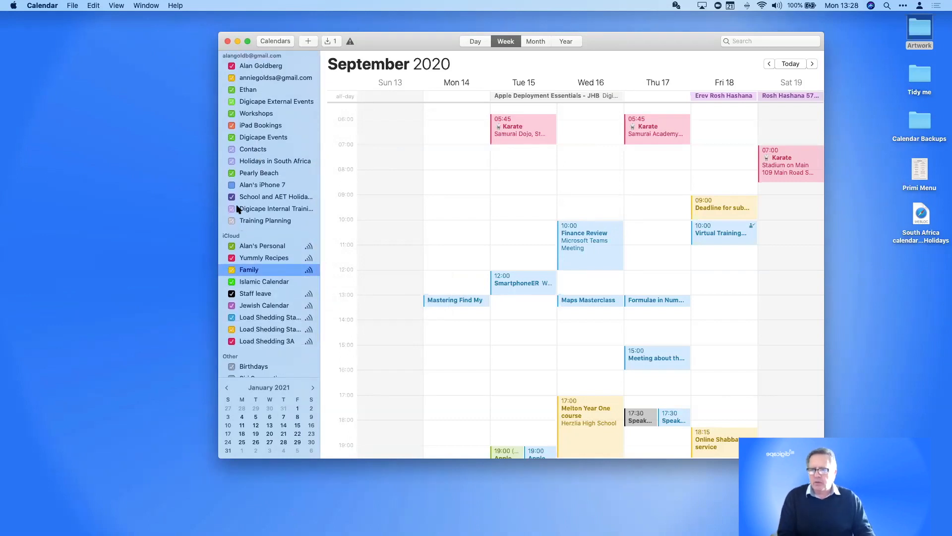
Add a new iCloud calendar called 'Training Session' and bring up its sharing settings
{"action": "left_click", "coordinate": [73, 4]}
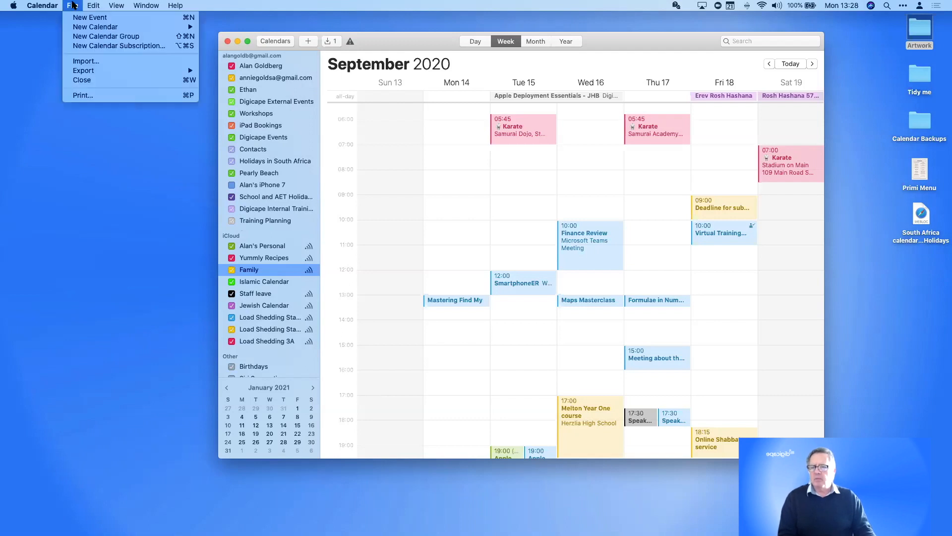
{"action": "mouse_move", "coordinate": [89, 27]}
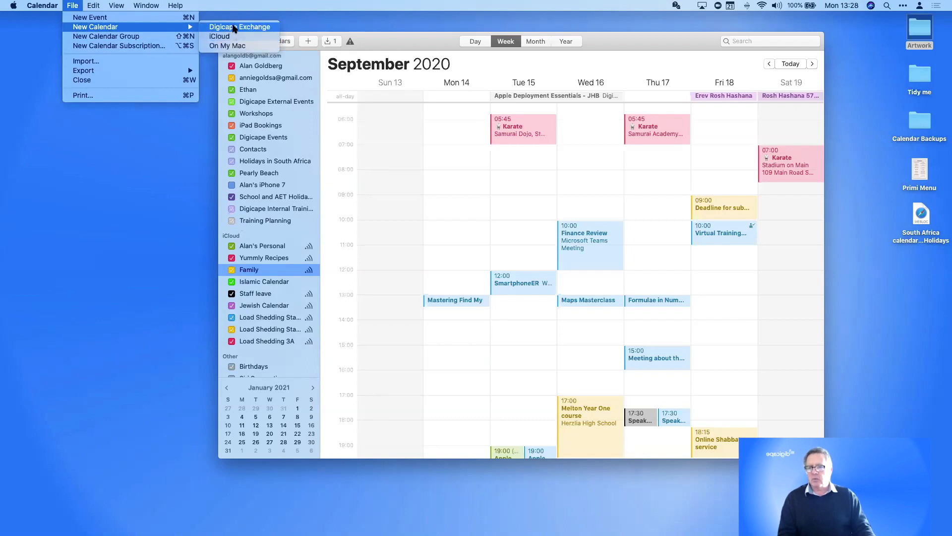
{"action": "left_click", "coordinate": [220, 36]}
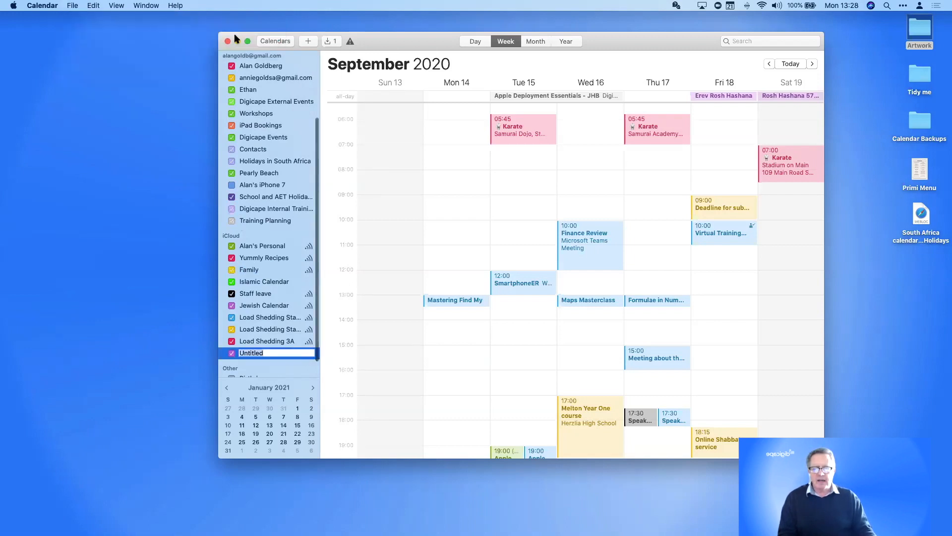
{"action": "type", "text": "Training Session"}
{"action": "key", "text": "Return"}
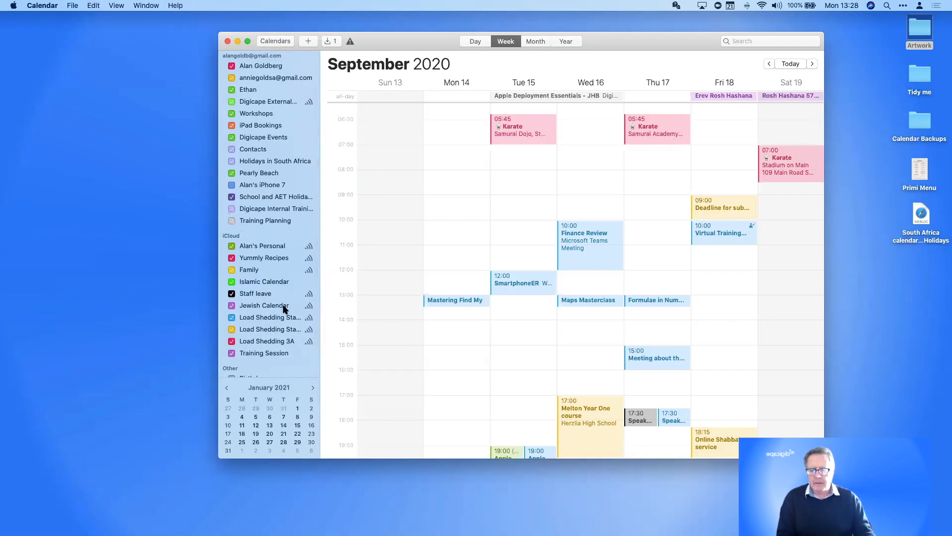
{"action": "left_click", "coordinate": [308, 355]}
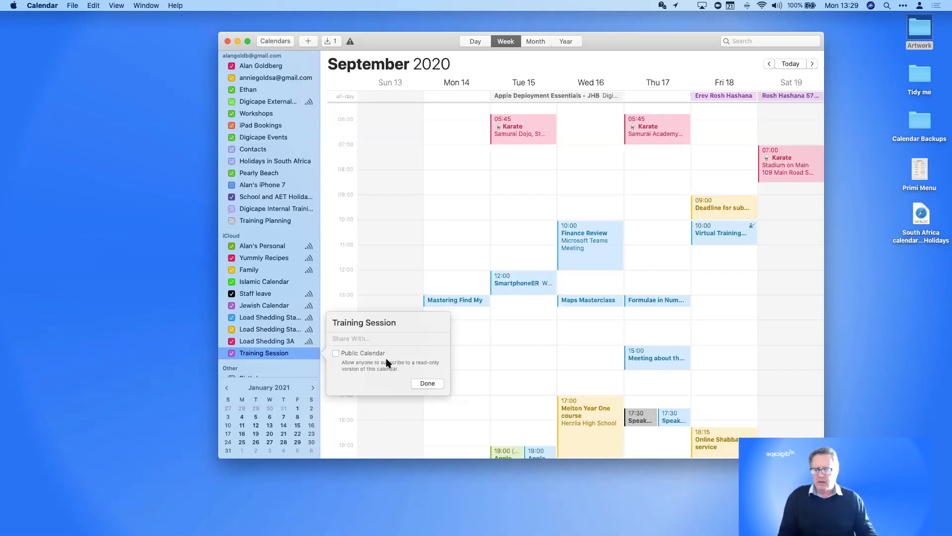
Make Training Session a Public Calendar and share its webcal subscription URL via Mail
{"action": "left_click", "coordinate": [336, 354]}
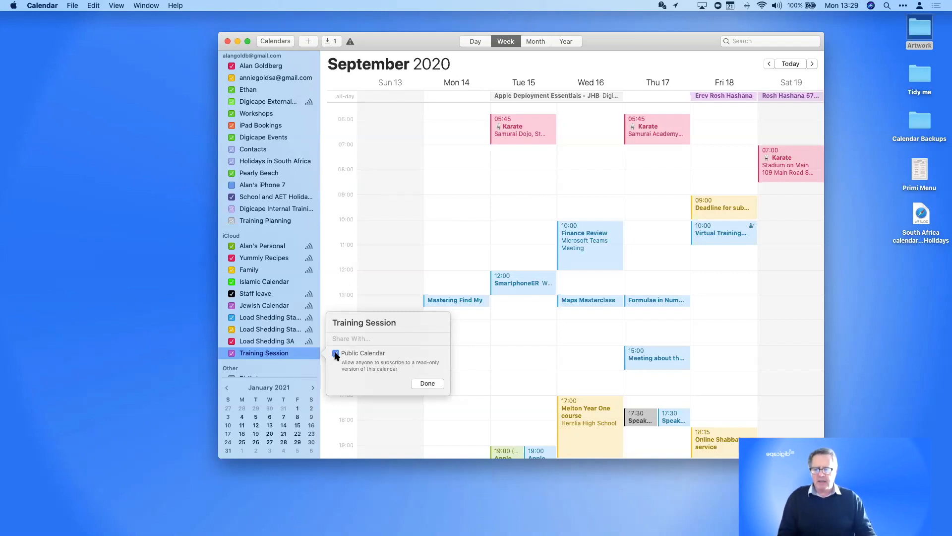
{"action": "left_click", "coordinate": [428, 384]}
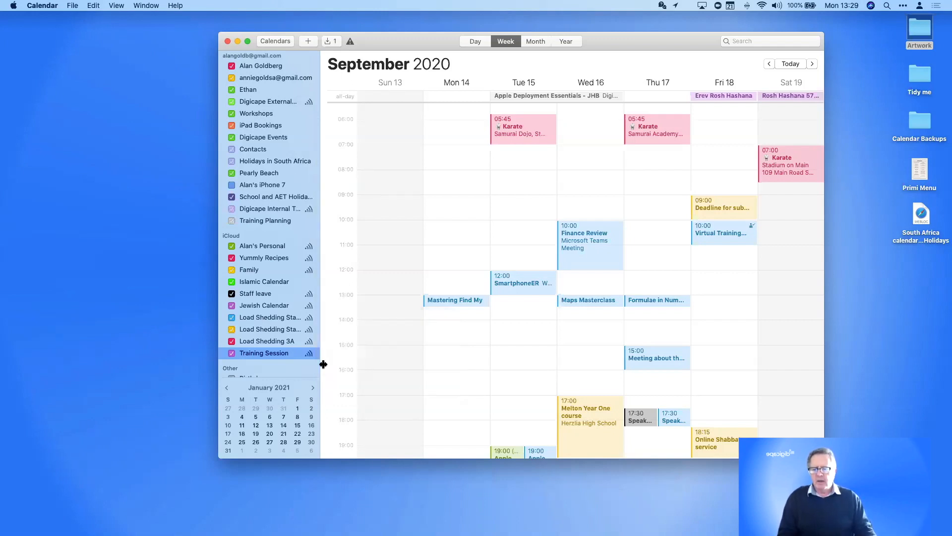
{"action": "left_click", "coordinate": [309, 352]}
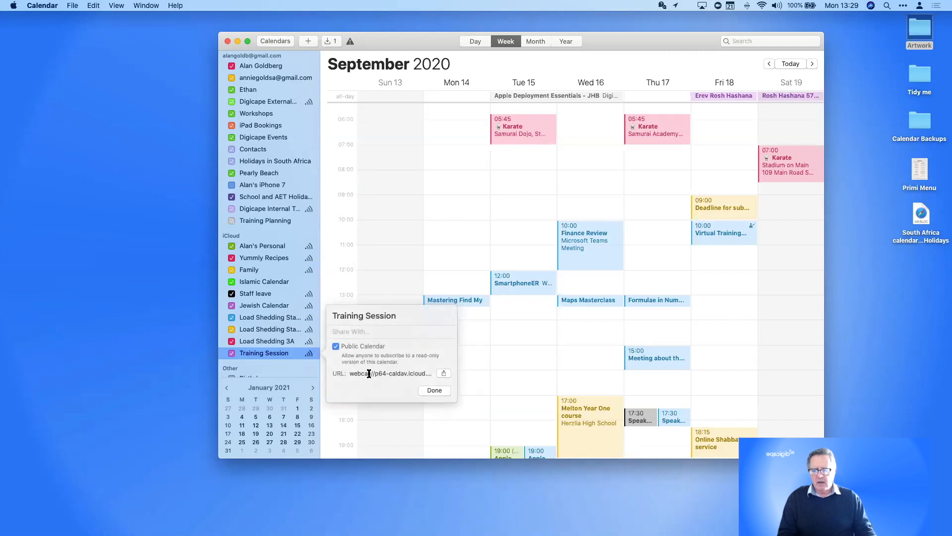
{"action": "double_click", "coordinate": [354, 374]}
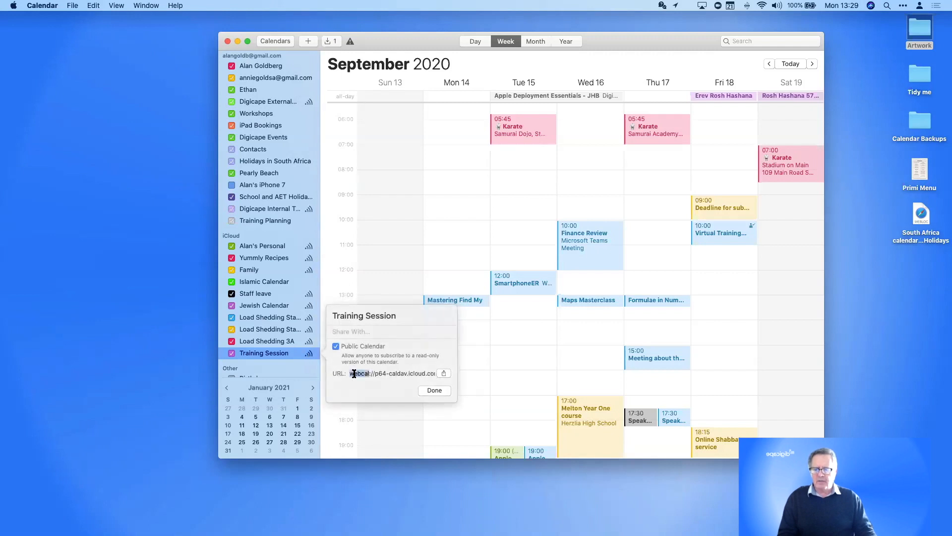
{"action": "left_click", "coordinate": [444, 373]}
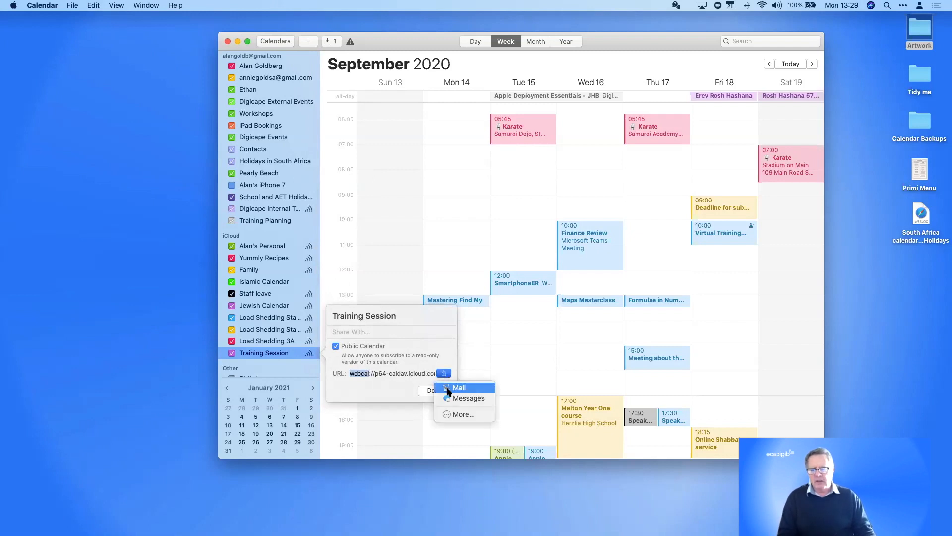
{"action": "left_click", "coordinate": [448, 388]}
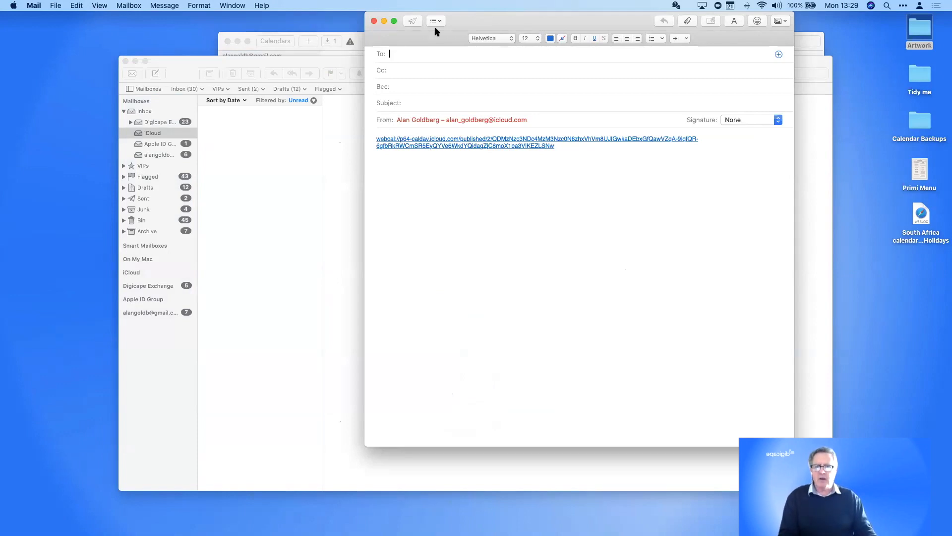
Close the new Mail message and choose Don't Save to discard it
{"action": "left_click", "coordinate": [375, 21]}
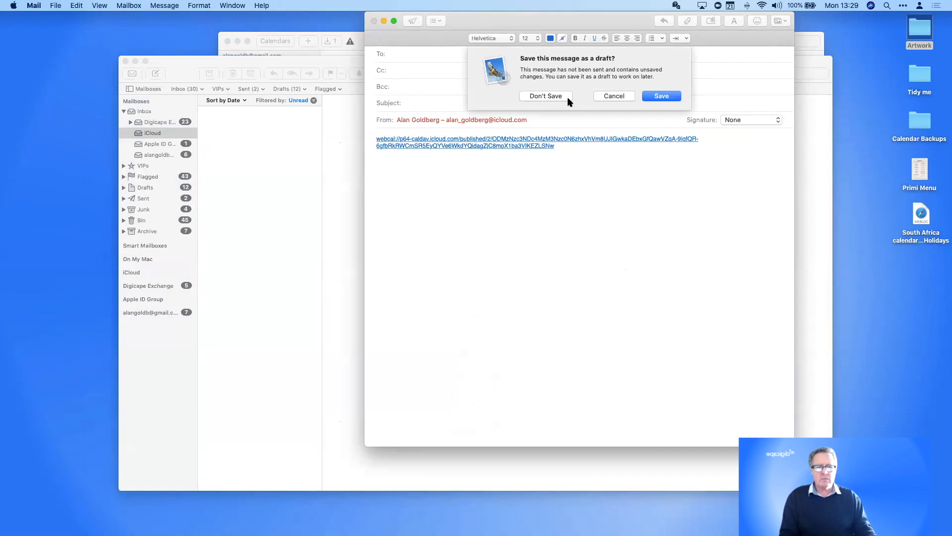
{"action": "left_click", "coordinate": [551, 95]}
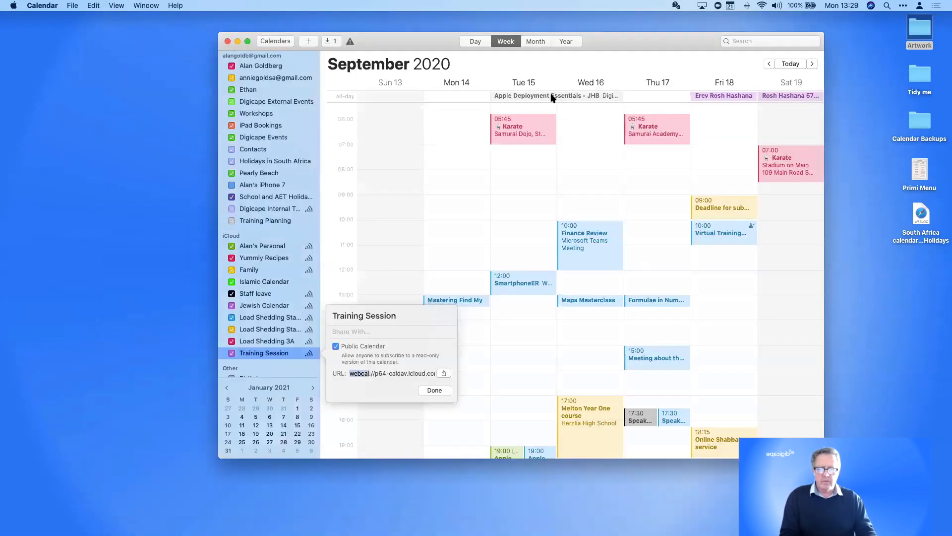
Share the Training Session calendar with a contact picked from the Share With suggestions
{"action": "left_click", "coordinate": [431, 390]}
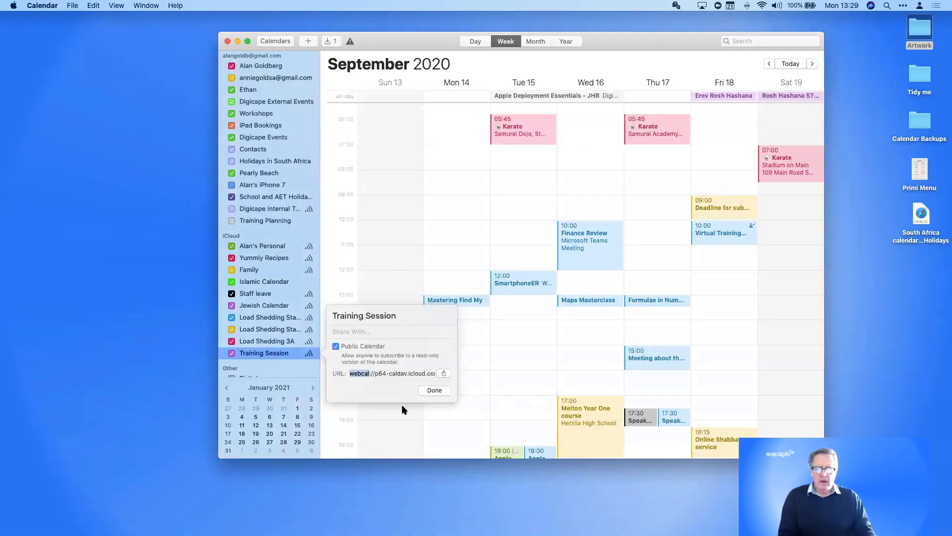
{"action": "left_click", "coordinate": [315, 353]}
{"action": "left_click", "coordinate": [309, 352]}
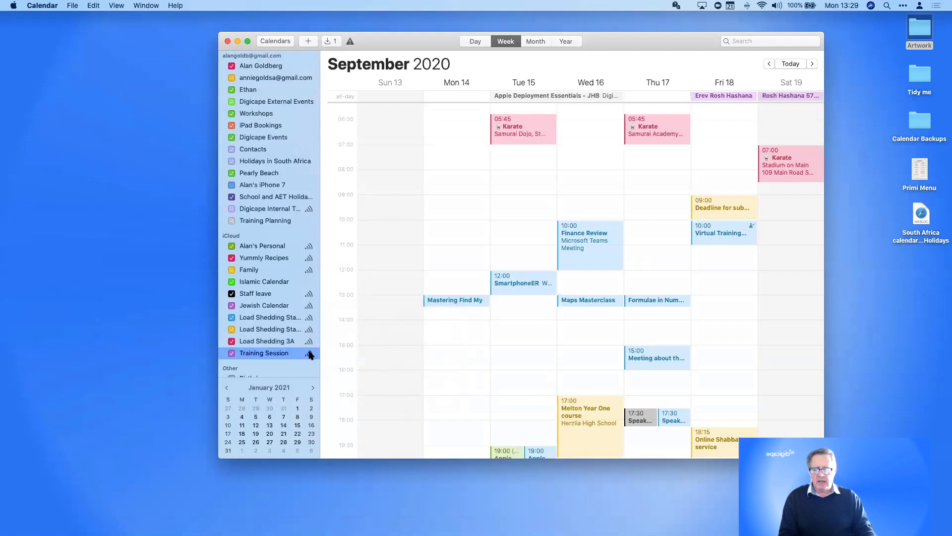
{"action": "left_click", "coordinate": [308, 353]}
{"action": "left_click", "coordinate": [343, 331]}
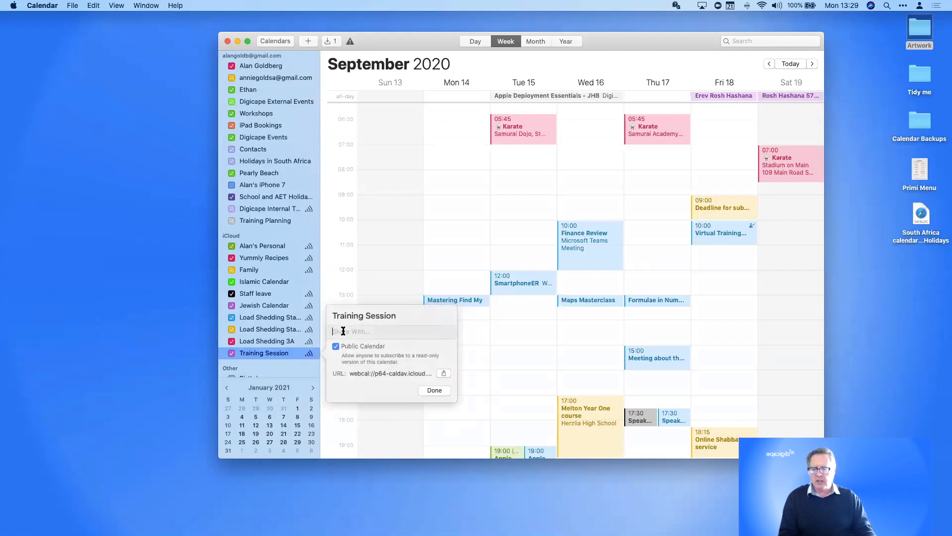
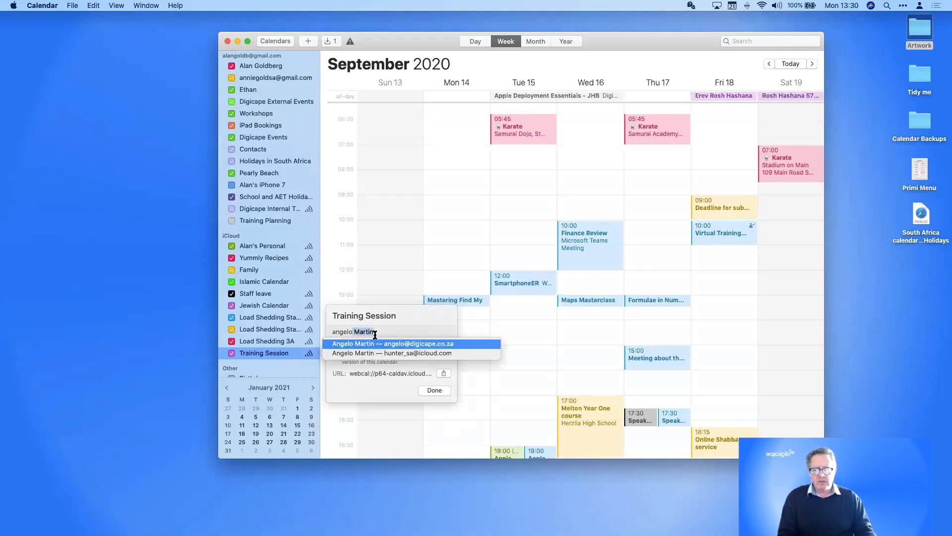
{"action": "left_click", "coordinate": [411, 346]}
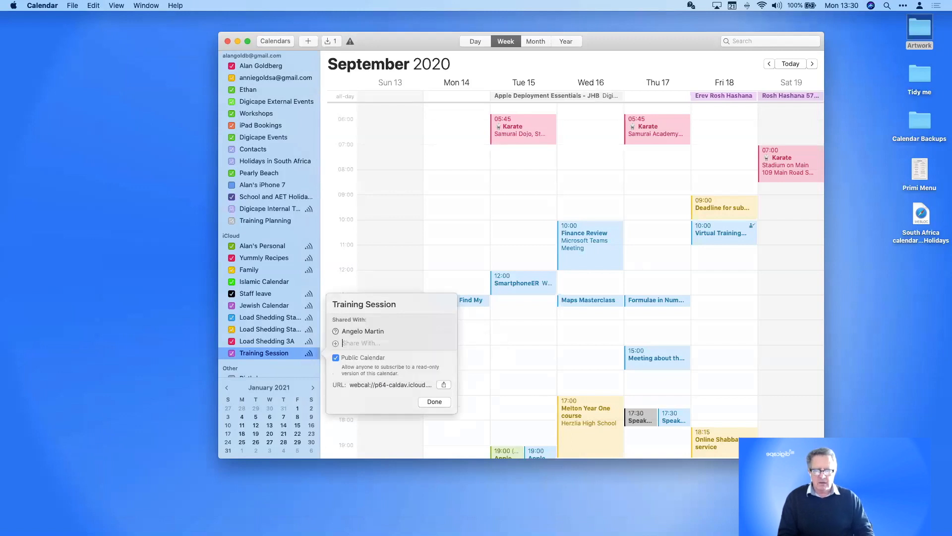
{"action": "left_click", "coordinate": [434, 402]}
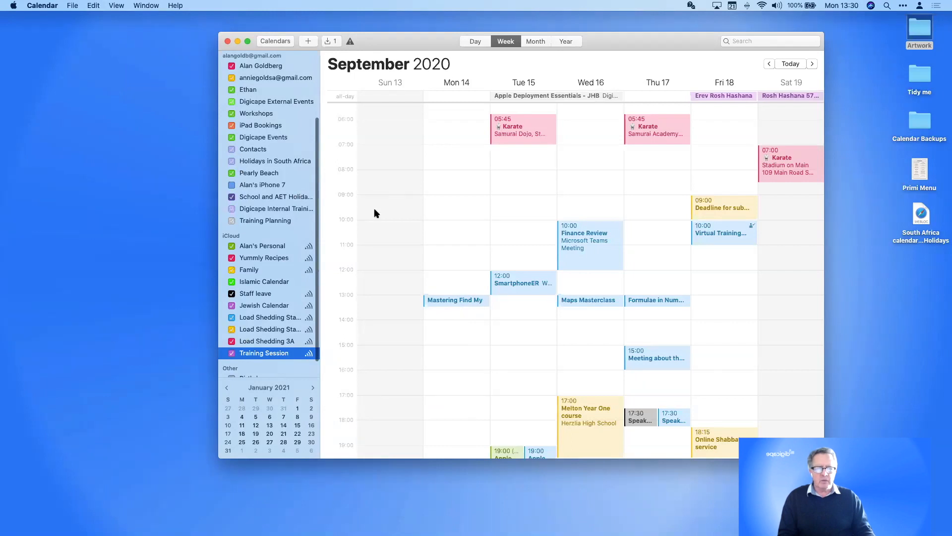
{"action": "scroll", "coordinate": [375, 187], "scroll_direction": "up", "scroll_amount": 2}
{"action": "left_click", "coordinate": [246, 137]}
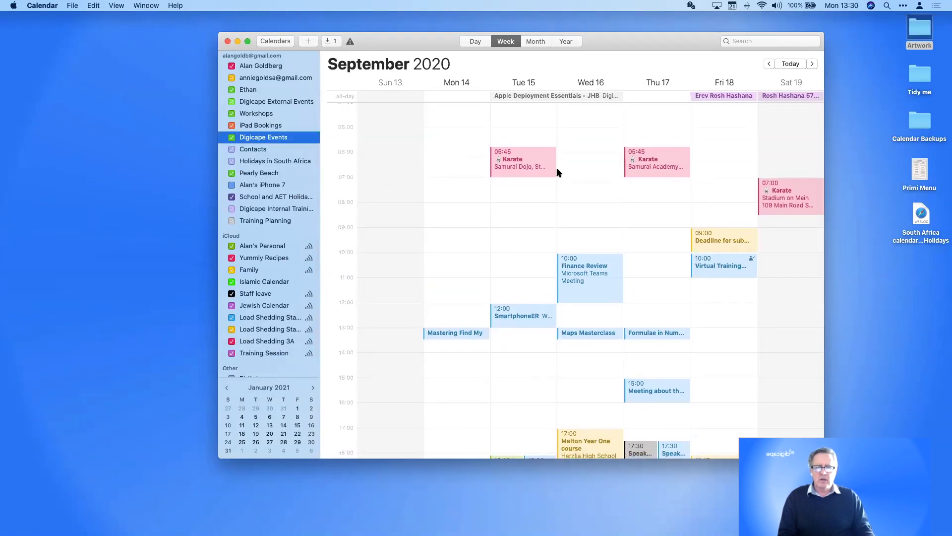
{"action": "left_click", "coordinate": [231, 67]}
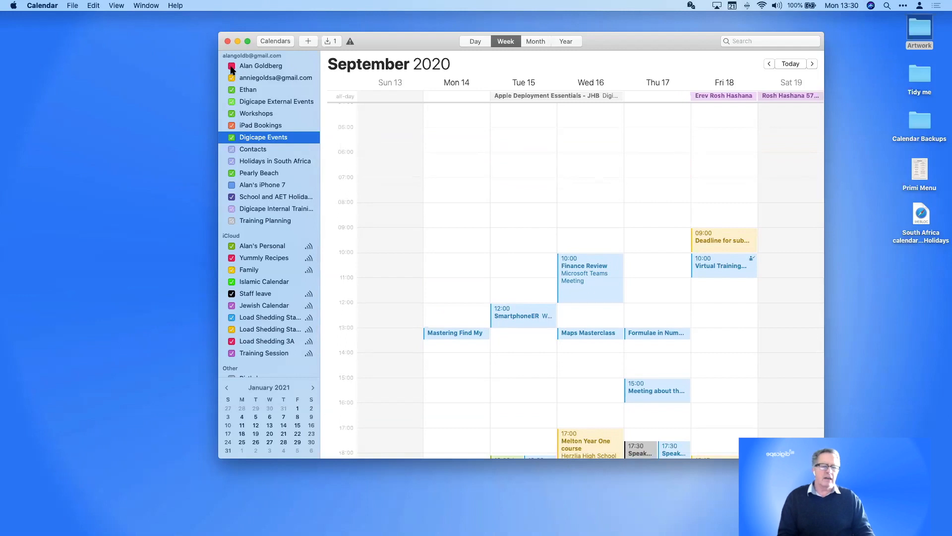
{"action": "left_click", "coordinate": [231, 67]}
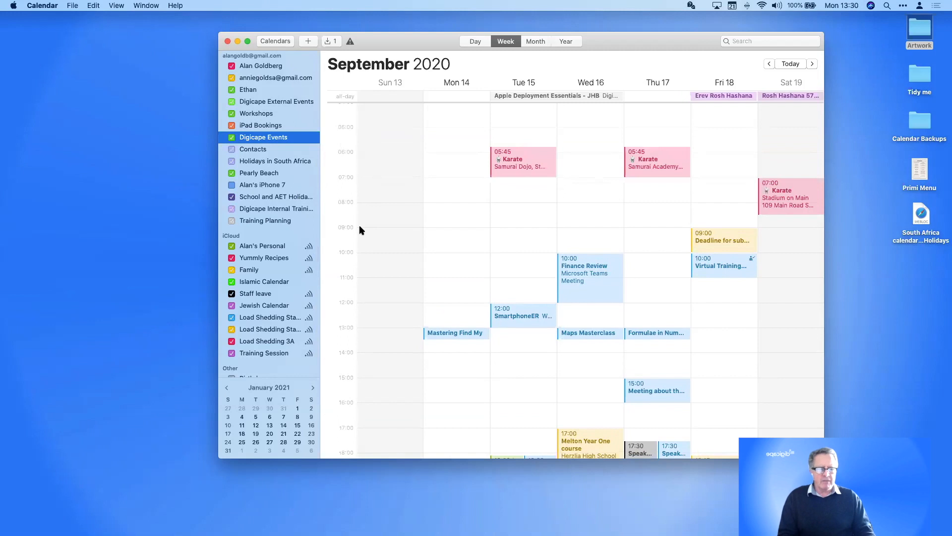
{"action": "scroll", "coordinate": [361, 230], "scroll_direction": "down", "scroll_amount": 3}
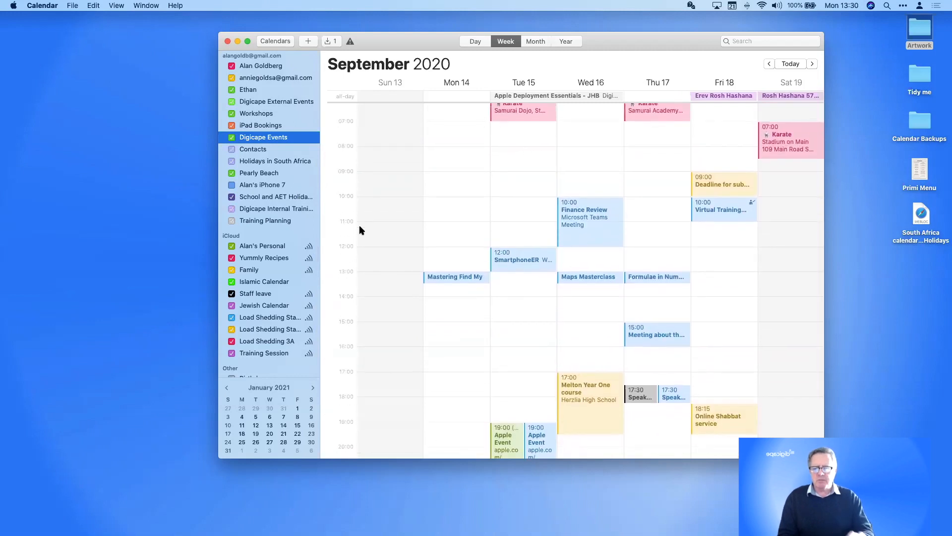
{"action": "scroll", "coordinate": [360, 230], "scroll_direction": "up", "scroll_amount": 1}
{"action": "scroll", "coordinate": [233, 148], "scroll_direction": "up", "scroll_amount": 3}
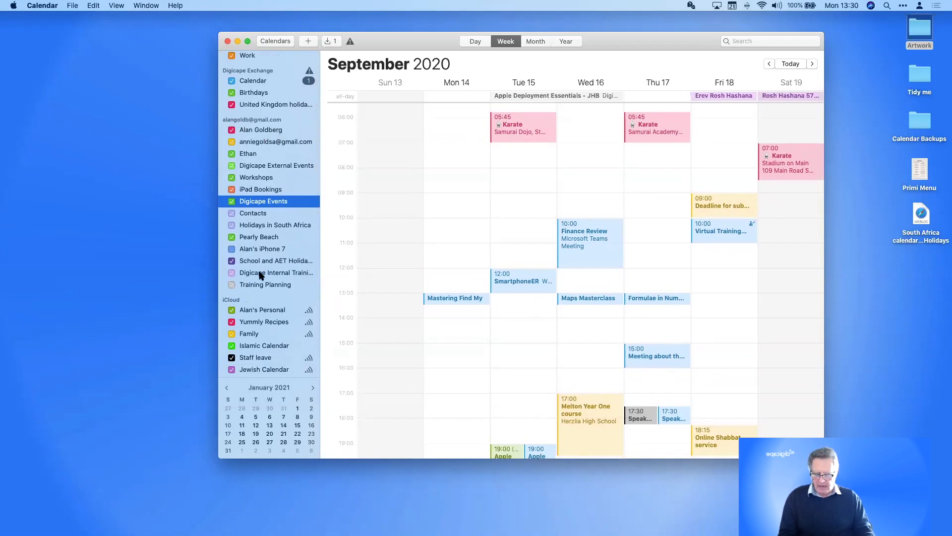
{"action": "left_click", "coordinate": [232, 130], "text": "super"}
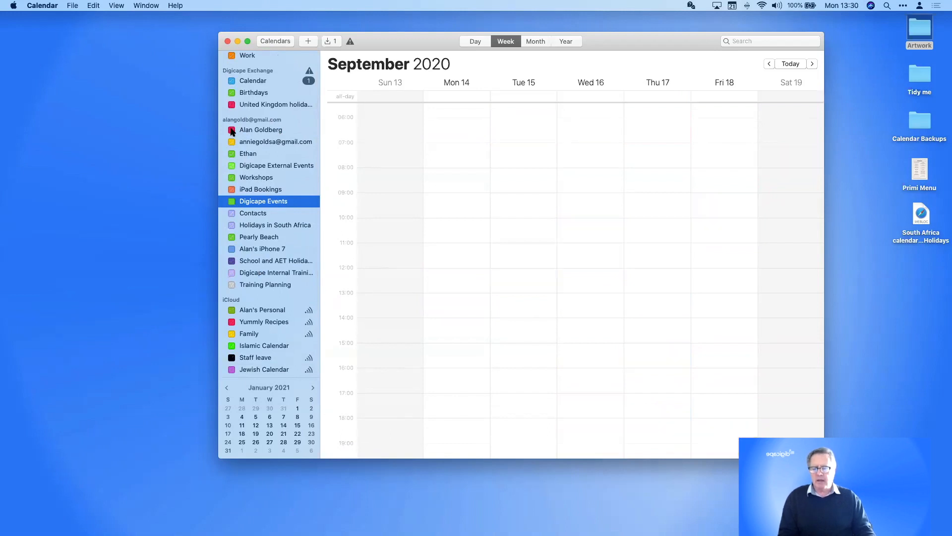
{"action": "left_click", "coordinate": [232, 130], "text": "super"}
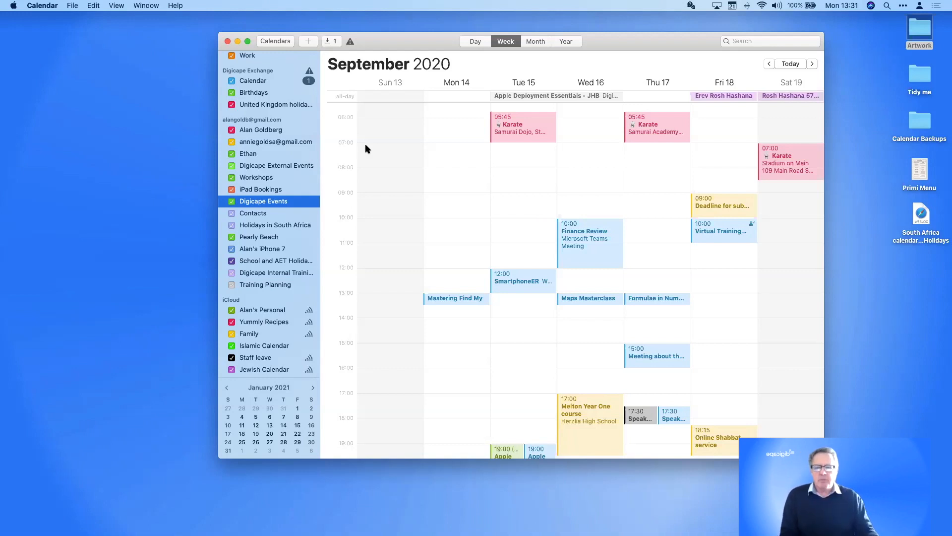
Cancel a new calendar subscription and drag the Calendar window left to clear the desktop shortcut
{"action": "left_click", "coordinate": [72, 6]}
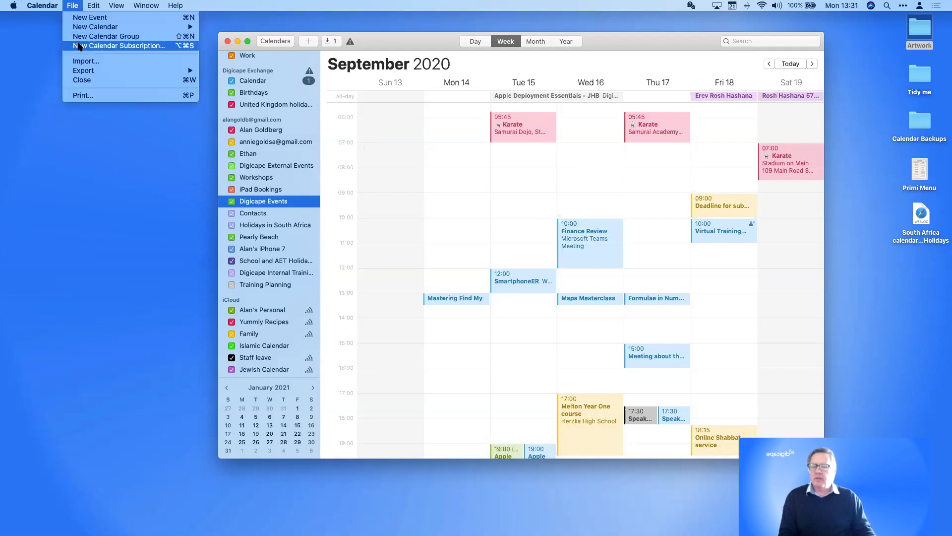
{"action": "left_click", "coordinate": [78, 46]}
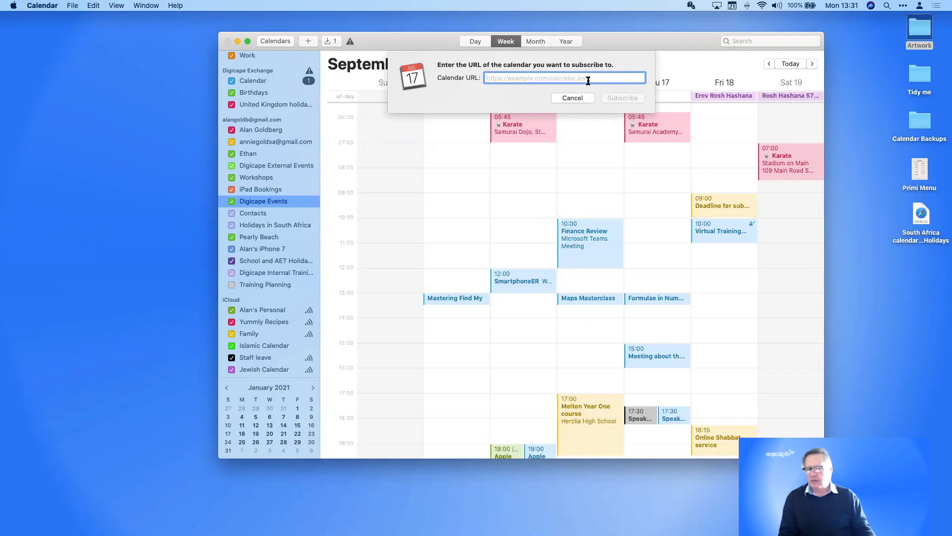
{"action": "left_click", "coordinate": [555, 99]}
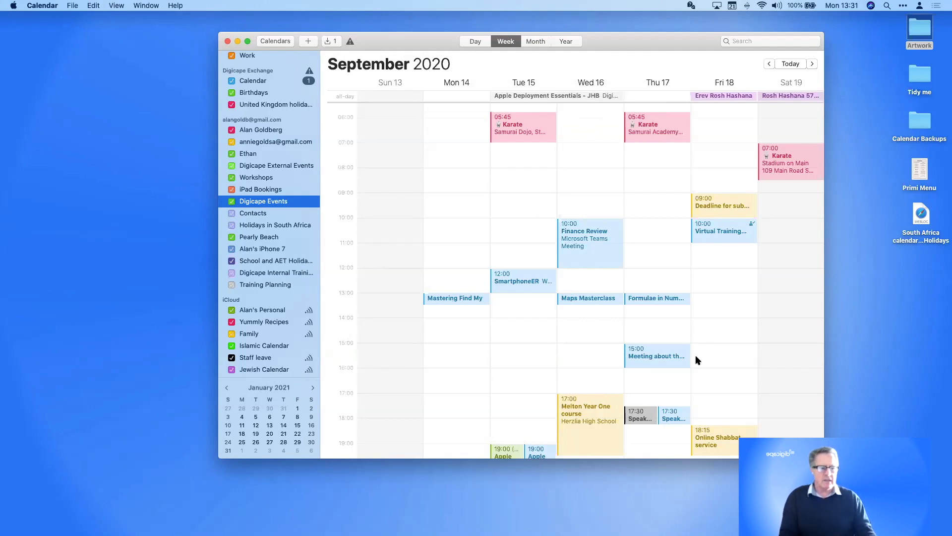
{"action": "left_click_drag", "start_coordinate": [667, 46], "coordinate": [493, 41]}
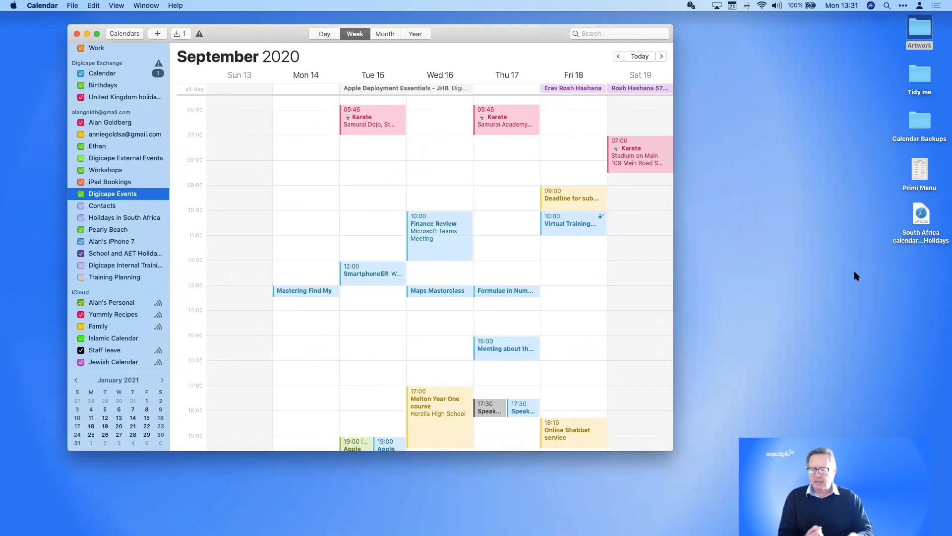
Open the South Africa holidays webloc in Safari and select the Step 1 Option 1 ICS link
{"action": "left_click", "coordinate": [922, 217]}
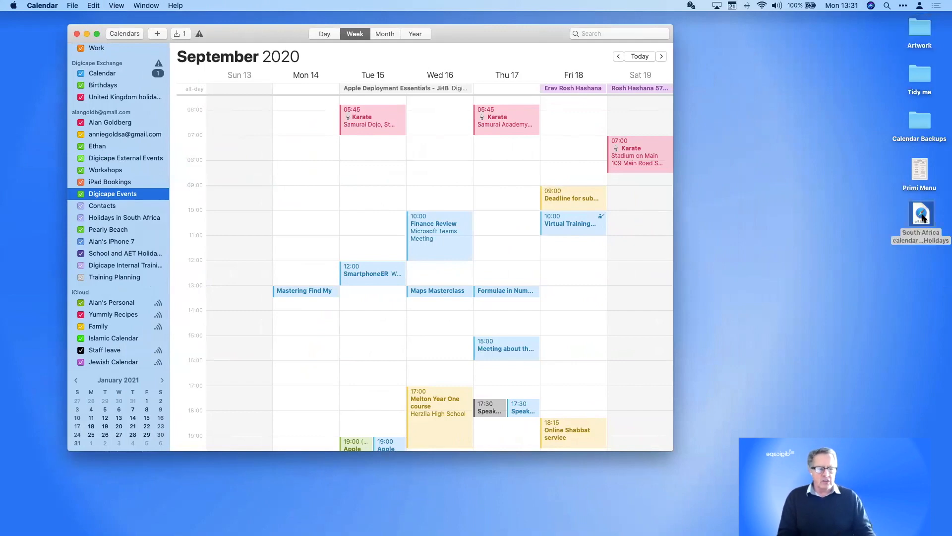
{"action": "double_click", "coordinate": [922, 217]}
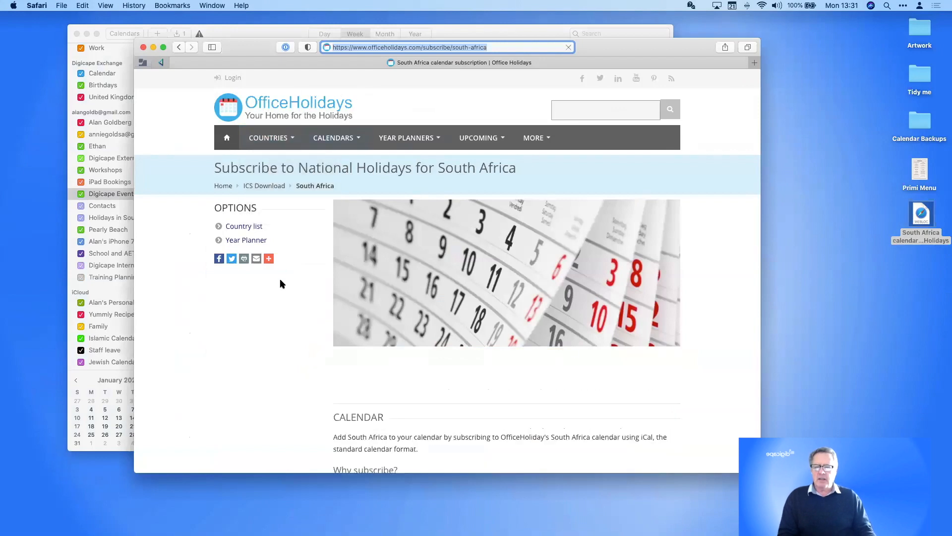
{"action": "scroll", "coordinate": [280, 283], "scroll_direction": "down", "scroll_amount": 5}
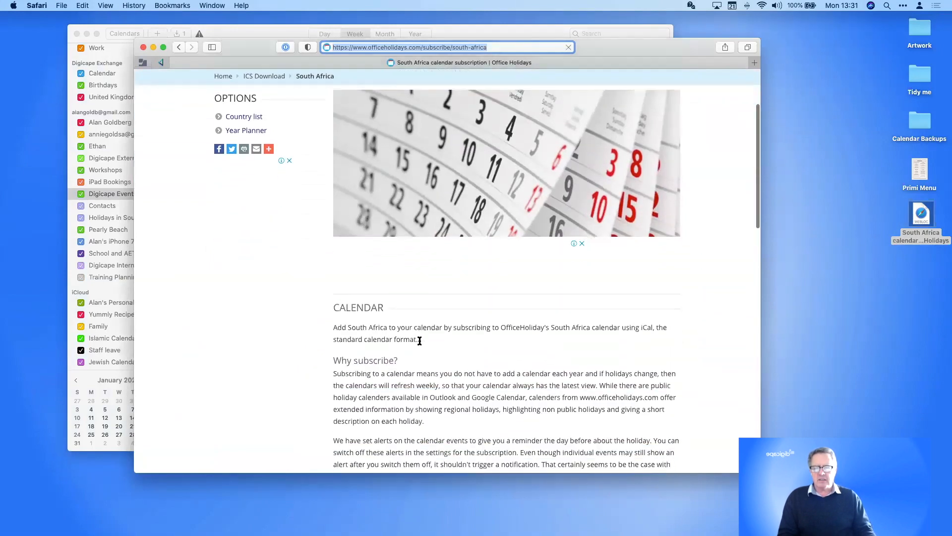
{"action": "scroll", "coordinate": [420, 340], "scroll_direction": "down", "scroll_amount": 10}
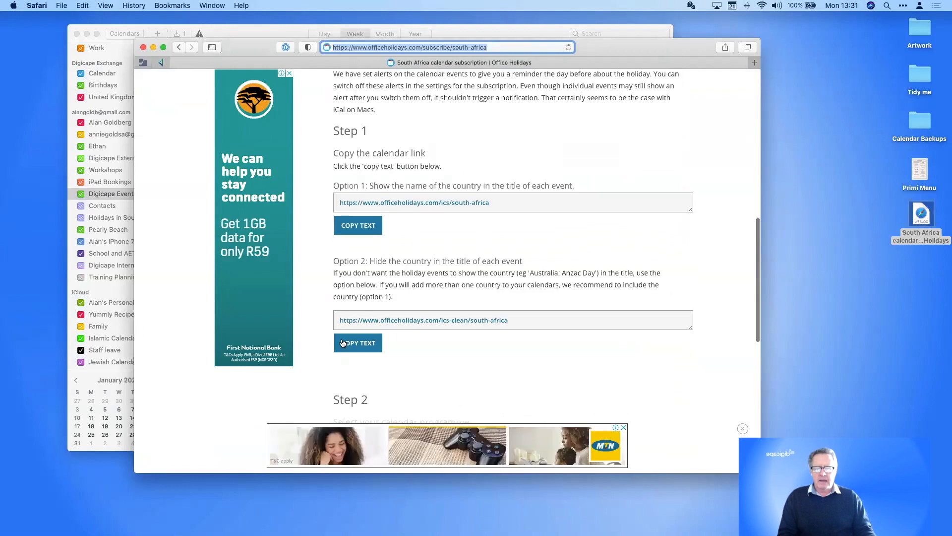
{"action": "left_click_drag", "start_coordinate": [343, 204], "coordinate": [441, 212]}
{"action": "key", "text": "super+c"}
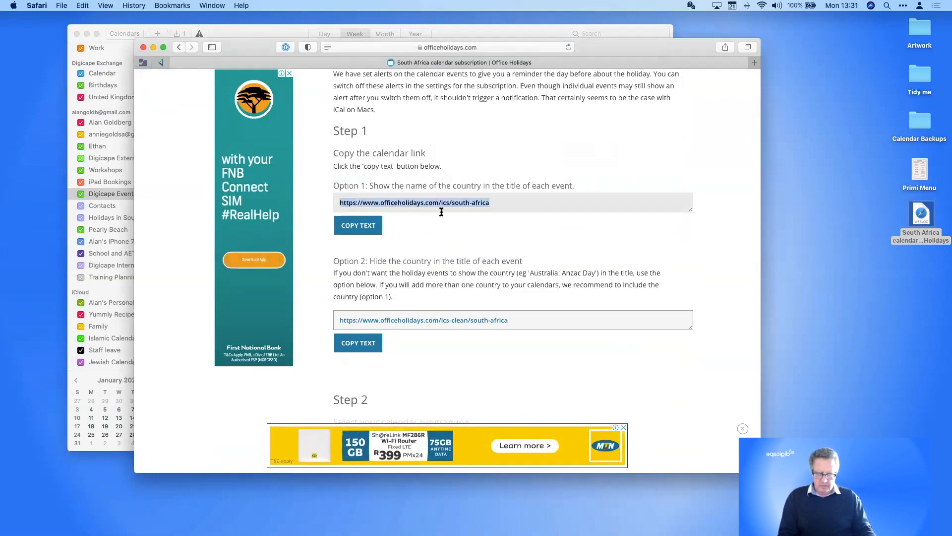
Start a new calendar subscription using the pasted South Africa holidays ICS link
{"action": "left_click", "coordinate": [232, 33]}
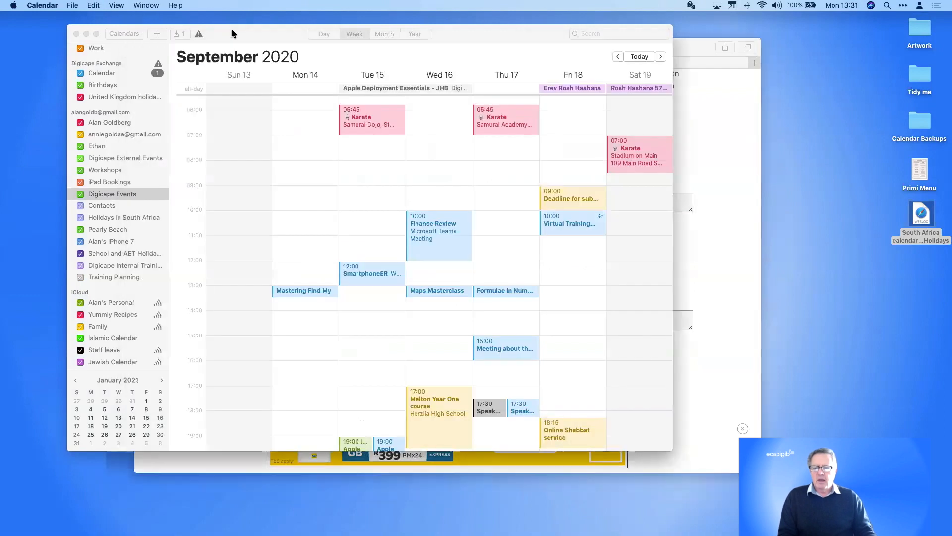
{"action": "left_click", "coordinate": [73, 6]}
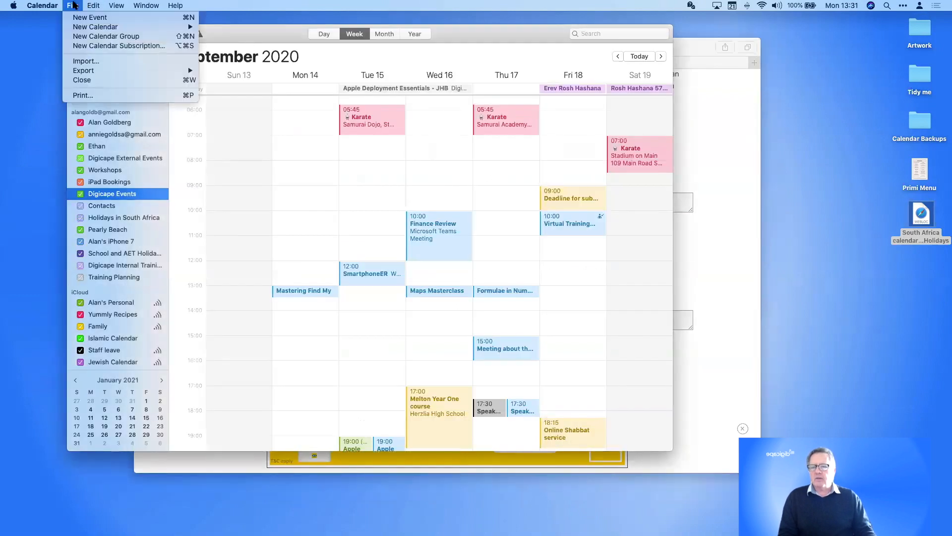
{"action": "left_click", "coordinate": [91, 46]}
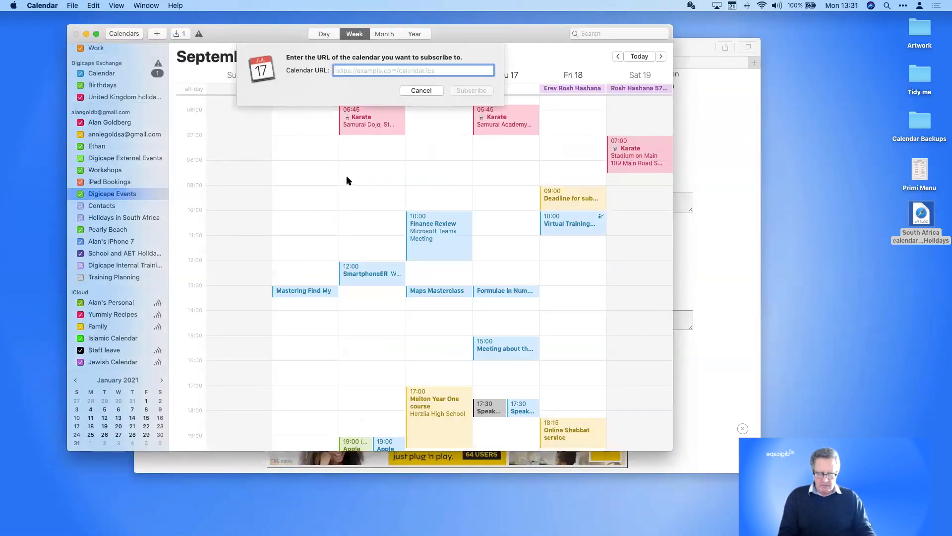
{"action": "key", "text": "super+v"}
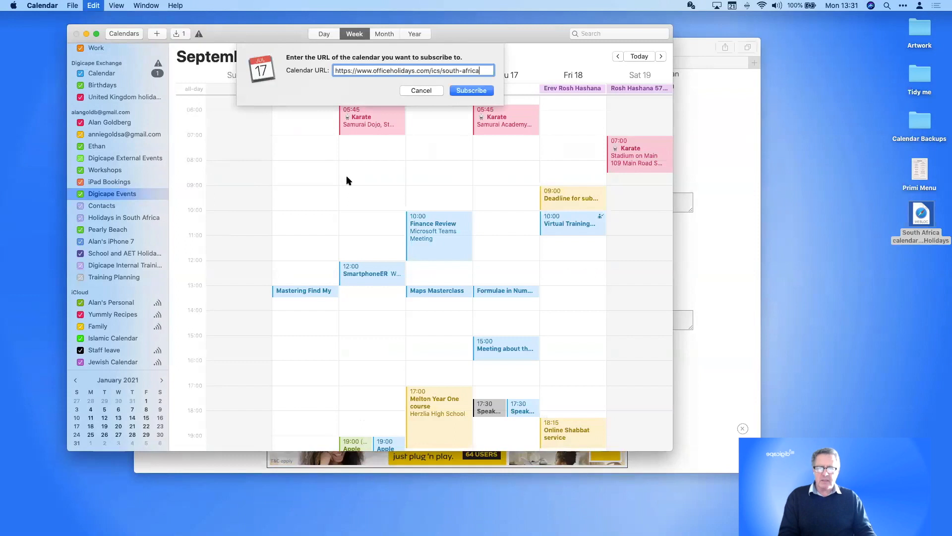
{"action": "left_click", "coordinate": [462, 90]}
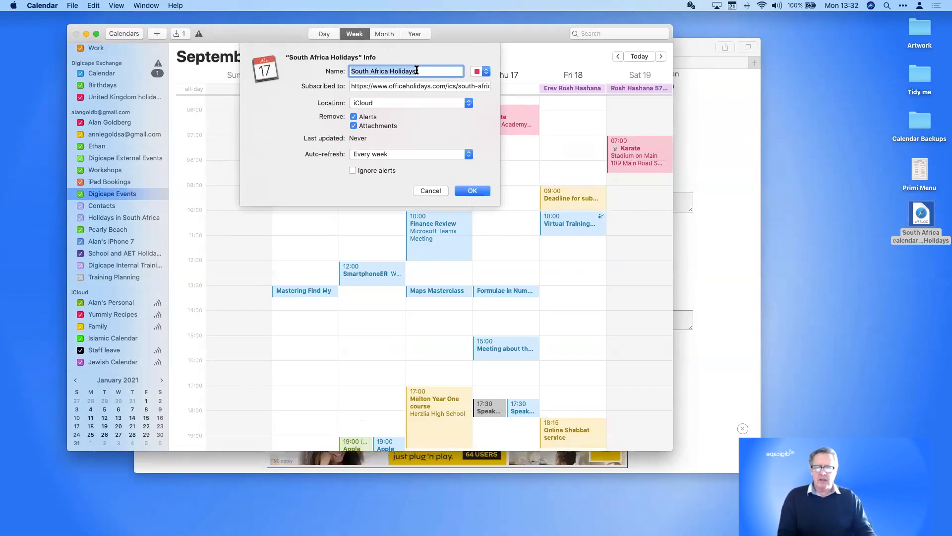
Name the subscription 'New South Africa Holidays' and change its colour to brown
{"action": "left_click", "coordinate": [351, 72]}
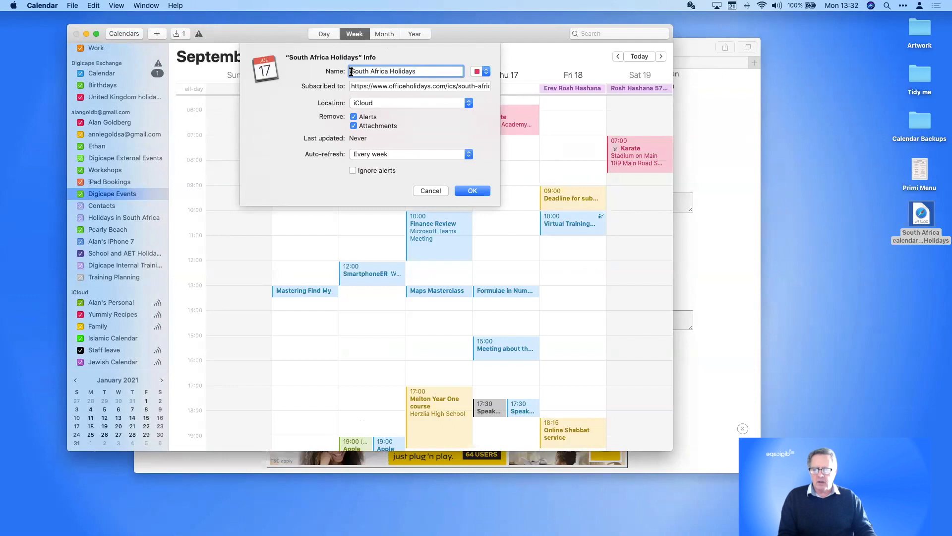
{"action": "type", "text": "New"}
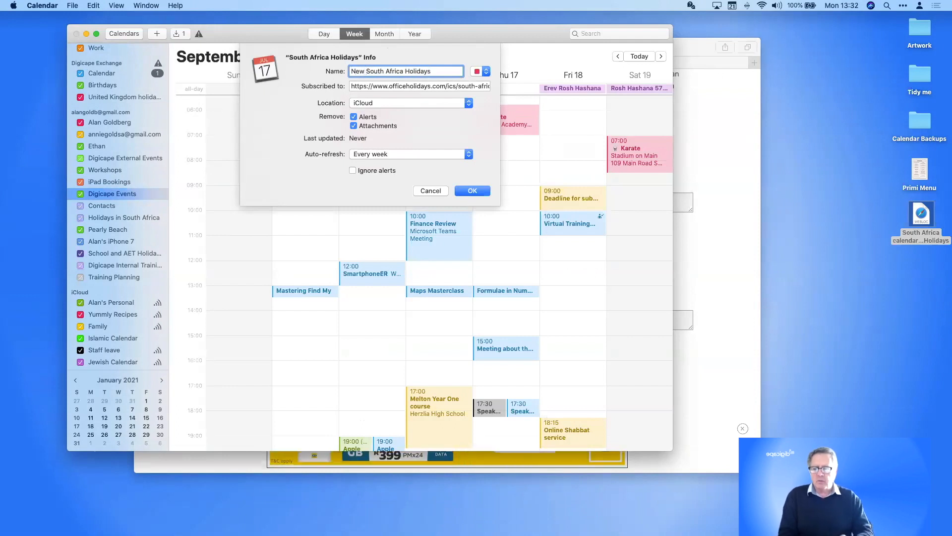
{"action": "left_click", "coordinate": [484, 72]}
{"action": "left_click", "coordinate": [488, 58]}
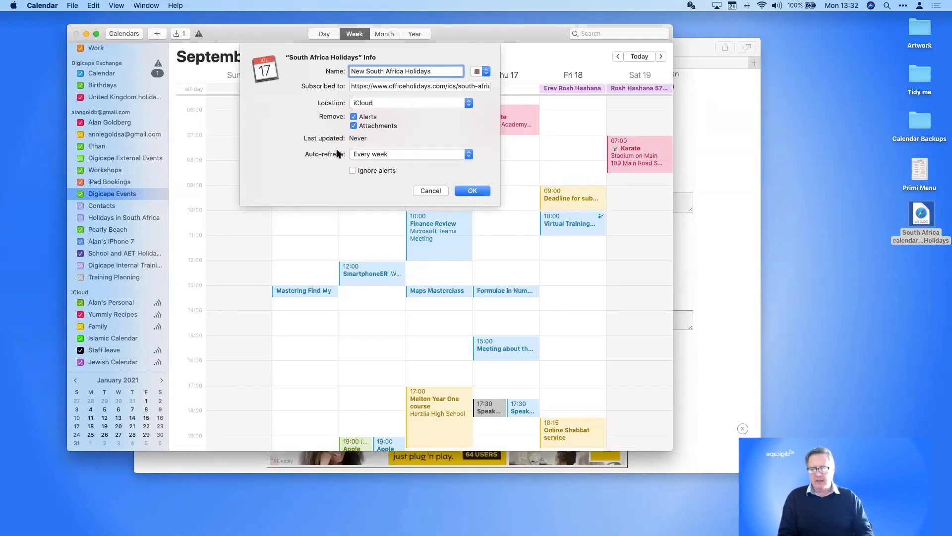
Keep alerts and attachments, set Auto-refresh to No, confirm, and ignore the Exchange error
{"action": "left_click", "coordinate": [354, 117]}
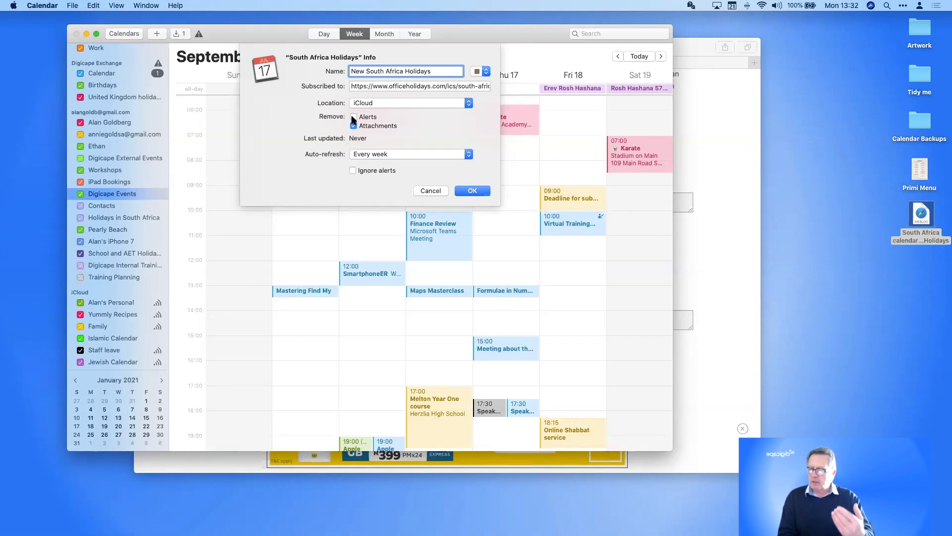
{"action": "left_click", "coordinate": [354, 127]}
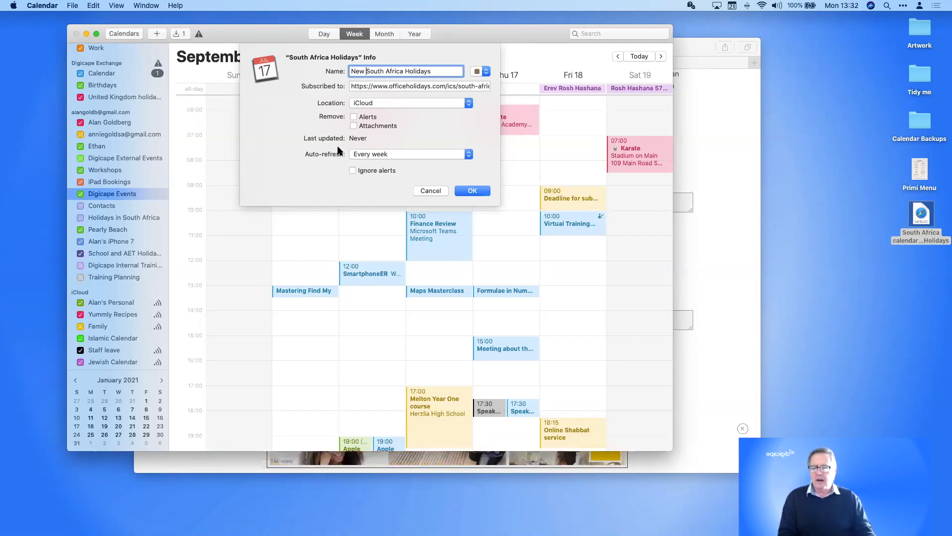
{"action": "left_click", "coordinate": [397, 155]}
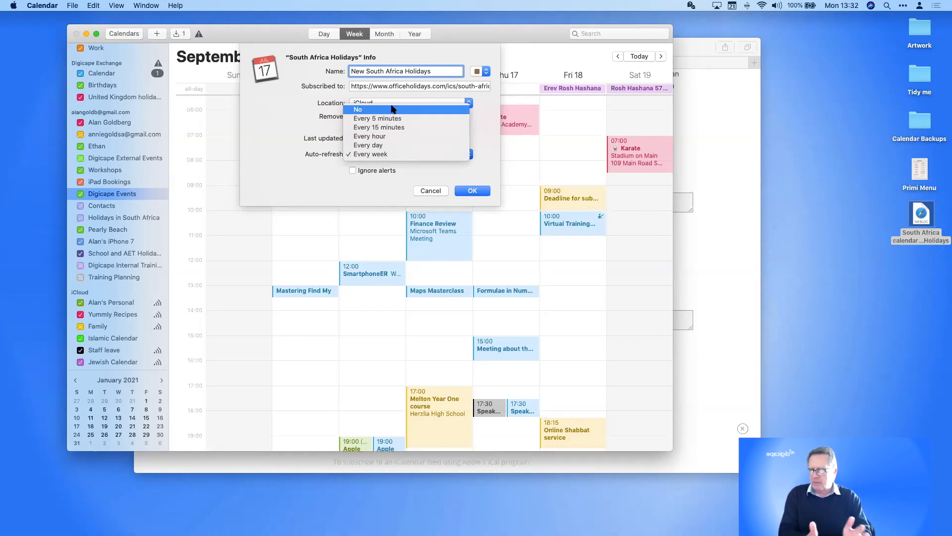
{"action": "left_click", "coordinate": [387, 146]}
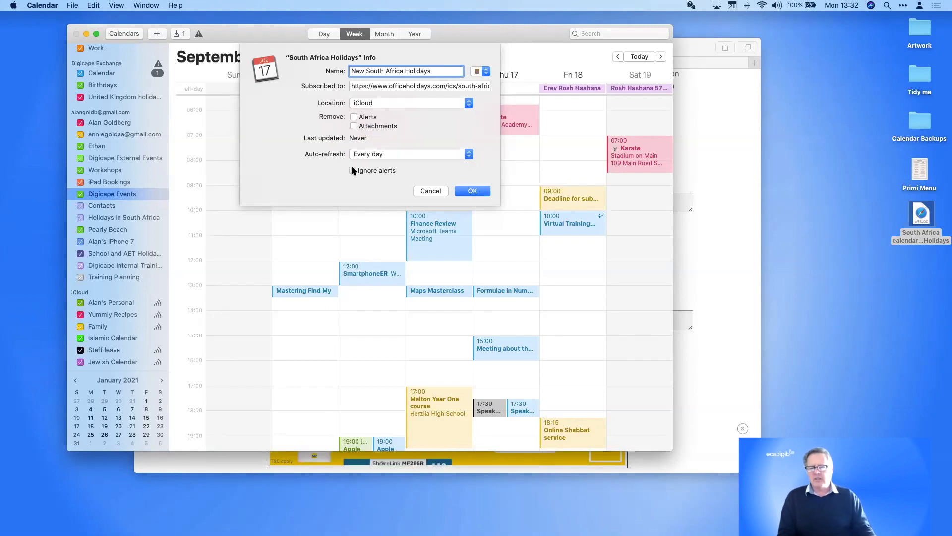
{"action": "left_click", "coordinate": [366, 154]}
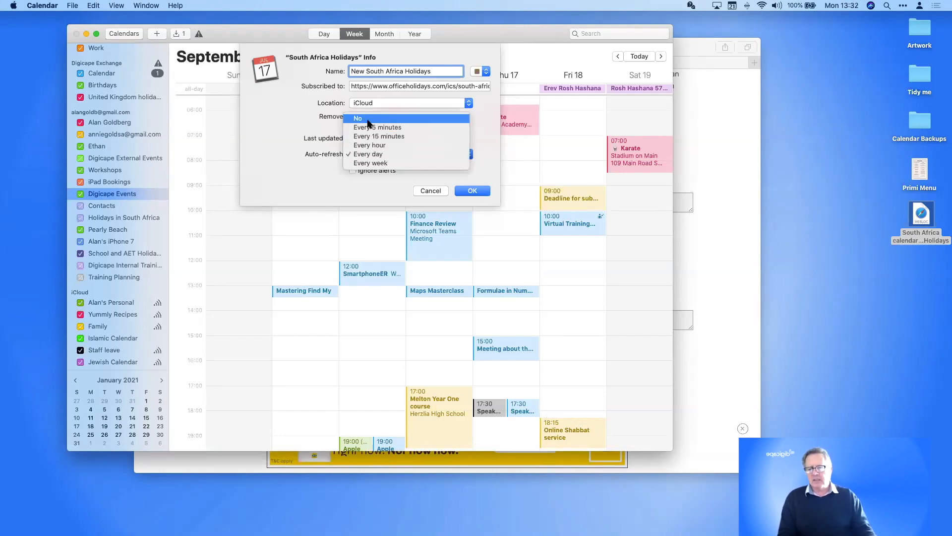
{"action": "left_click", "coordinate": [369, 119]}
{"action": "left_click", "coordinate": [471, 192]}
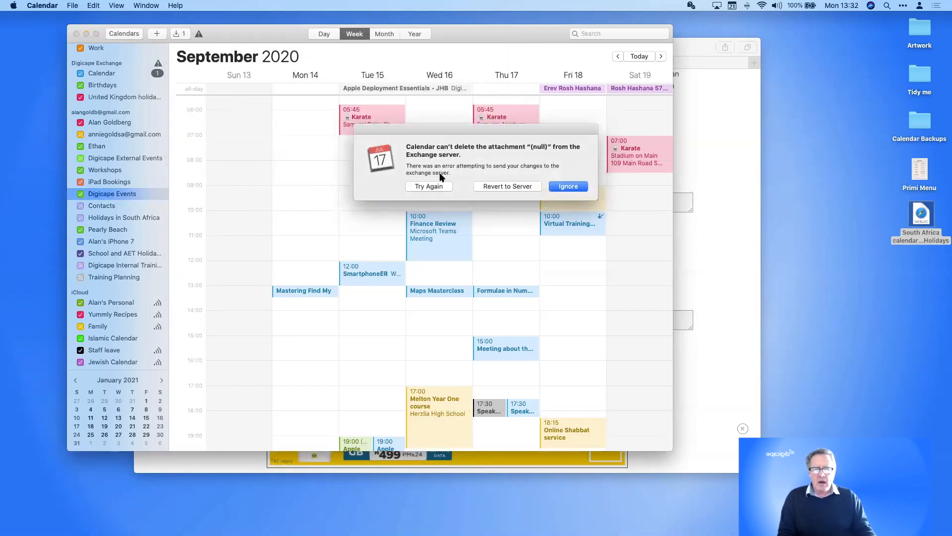
{"action": "left_click", "coordinate": [560, 187]}
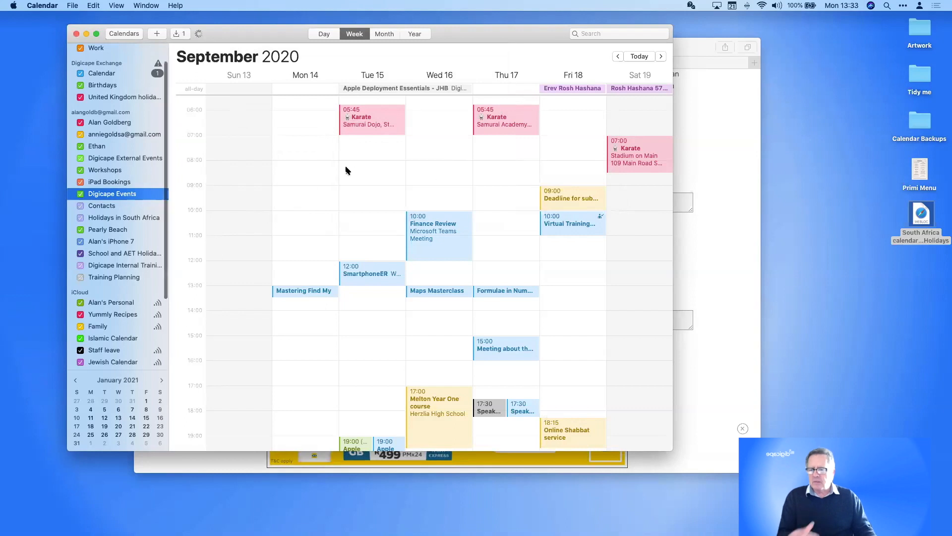
Select New South Africa Holidays, move to the next week, and open the Heritage Day event
{"action": "scroll", "coordinate": [121, 162], "scroll_direction": "down", "scroll_amount": 4}
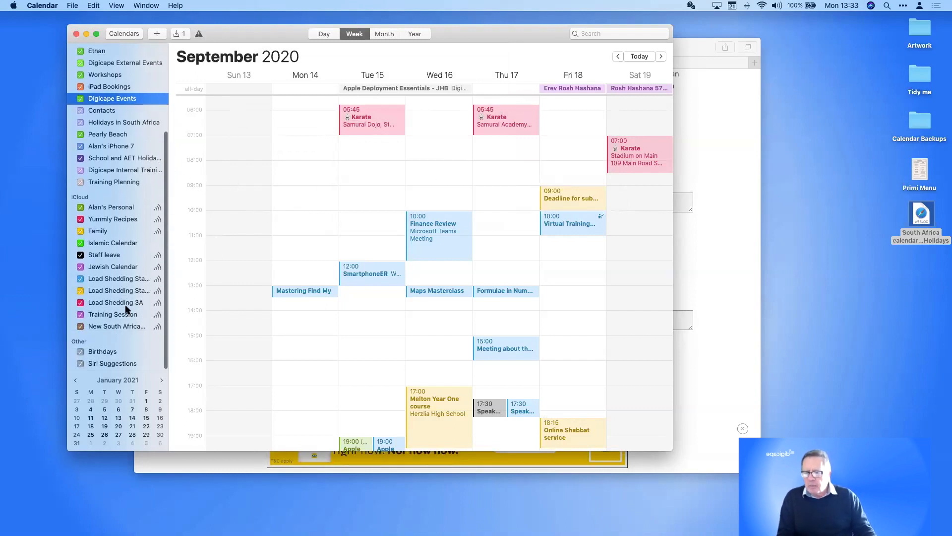
{"action": "left_click", "coordinate": [98, 327]}
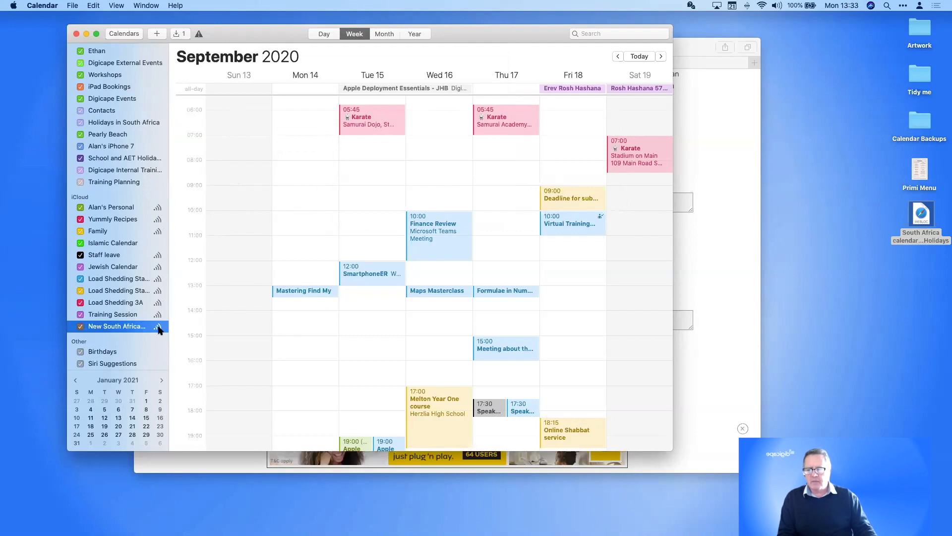
{"action": "key", "text": "super+Right"}
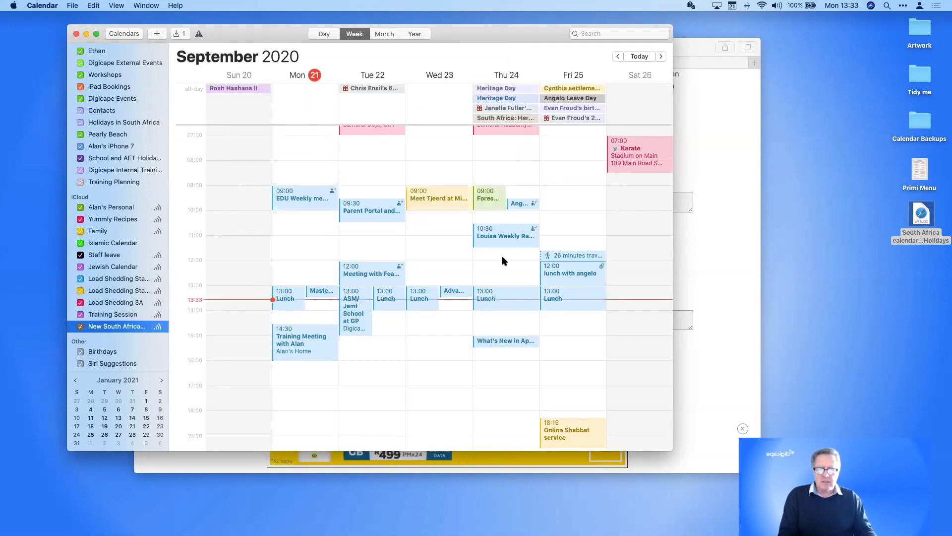
{"action": "left_click", "coordinate": [492, 118]}
{"action": "double_click", "coordinate": [493, 118]}
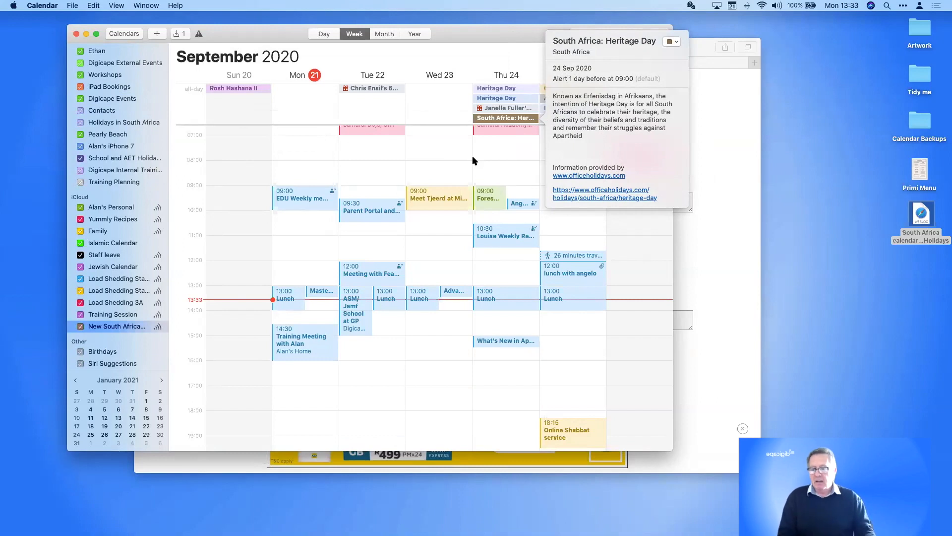
Toggle the New South Africa Holidays calendar off and on, then enlarge the window
{"action": "left_click", "coordinate": [80, 330]}
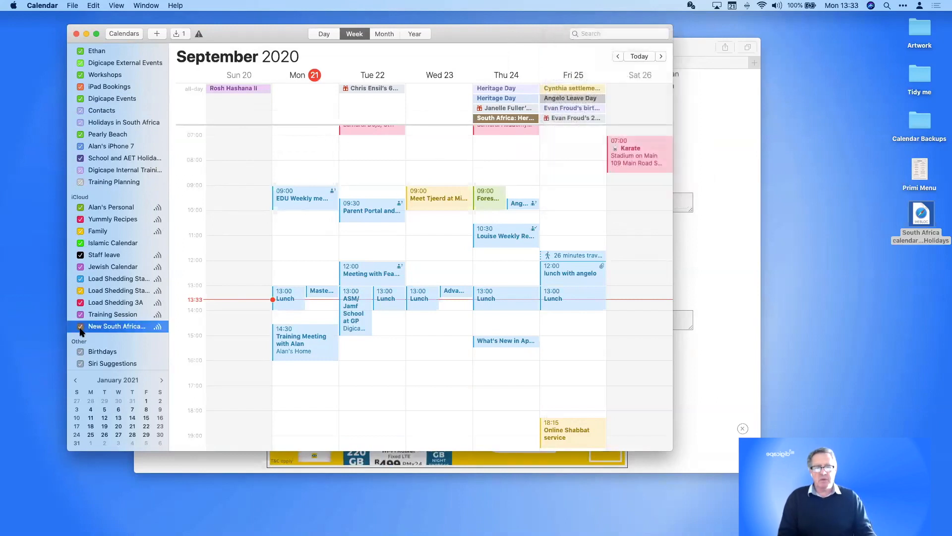
{"action": "left_click", "coordinate": [81, 329]}
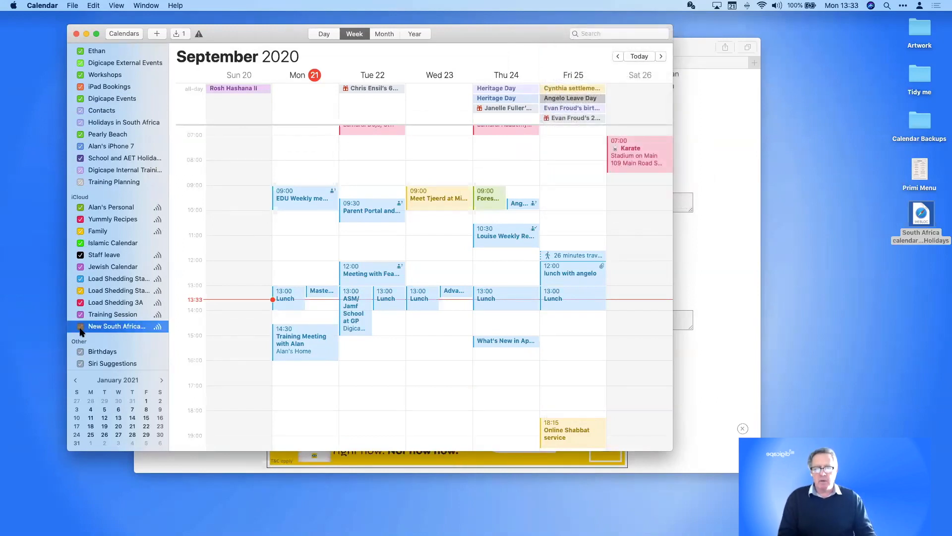
{"action": "left_click", "coordinate": [80, 329]}
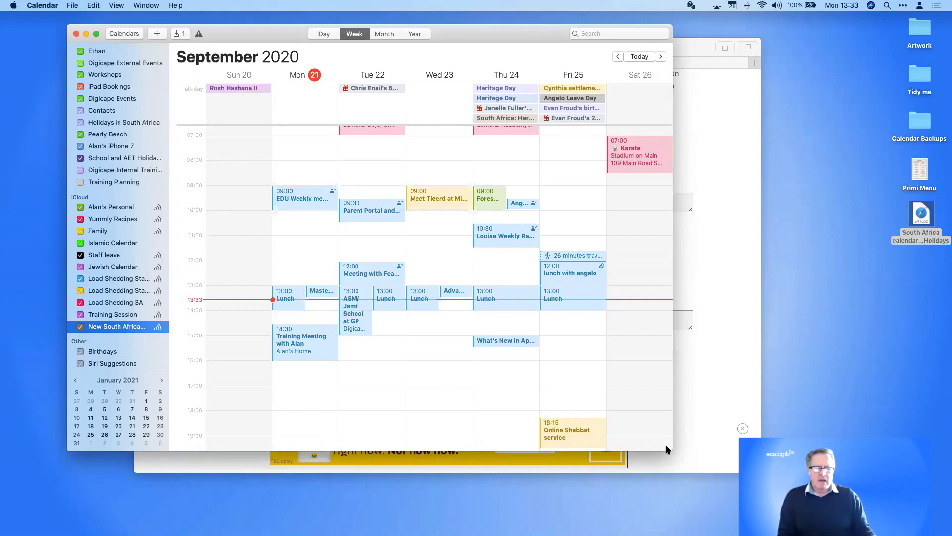
{"action": "left_click_drag", "start_coordinate": [673, 449], "coordinate": [829, 498]}
Search events for 'loa' and jump to the 21 December 2018 Load Shedding result
{"action": "left_click", "coordinate": [737, 33]}
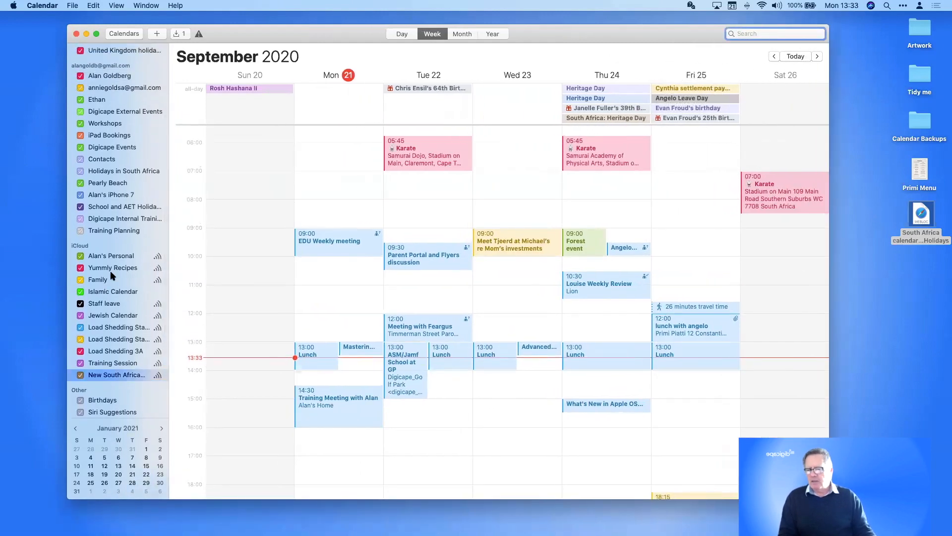
{"action": "scroll", "coordinate": [133, 191], "scroll_direction": "up", "scroll_amount": 3}
{"action": "scroll", "coordinate": [133, 191], "scroll_direction": "down", "scroll_amount": 3}
{"action": "scroll", "coordinate": [133, 191], "scroll_direction": "down", "scroll_amount": 3}
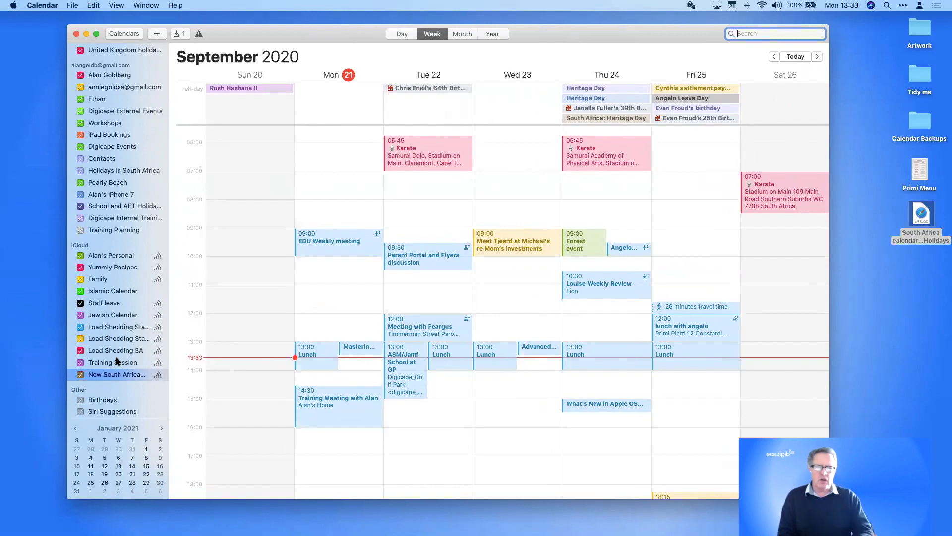
{"action": "type", "text": "load"}
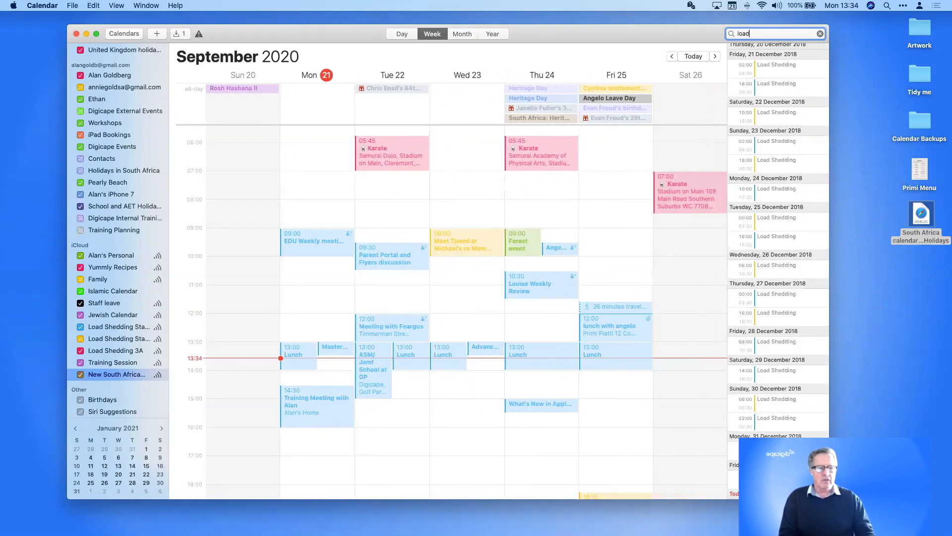
{"action": "scroll", "coordinate": [771, 66], "scroll_direction": "up", "scroll_amount": 2}
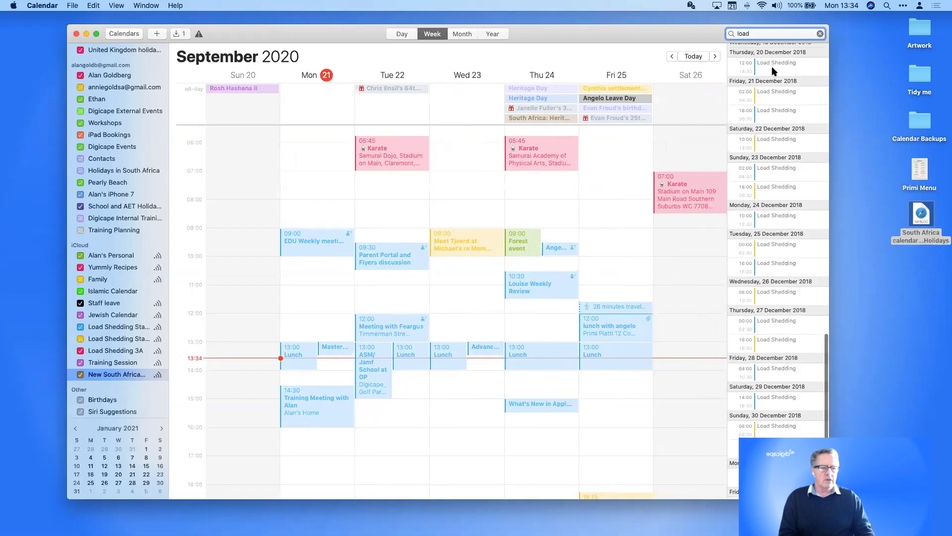
{"action": "left_click", "coordinate": [777, 96]}
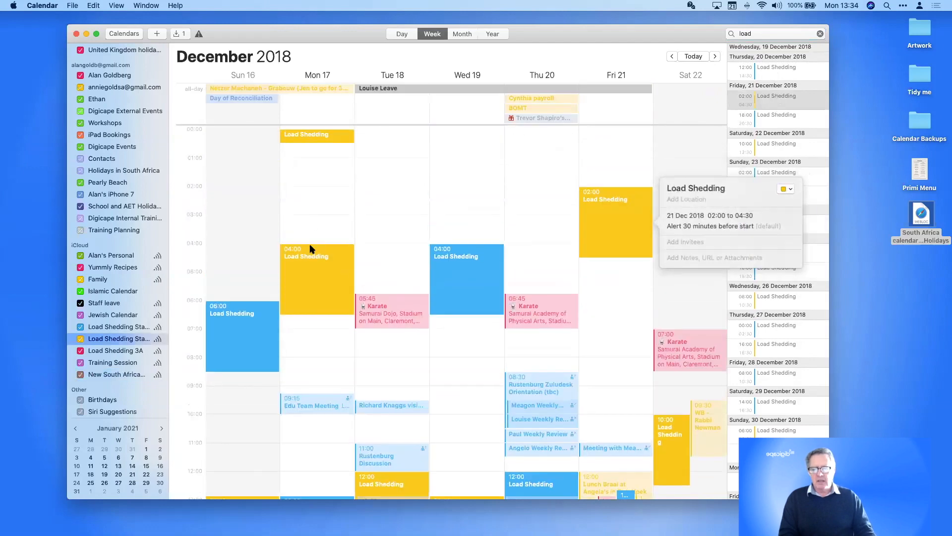
Hide the second Load Shedding calendar's events
{"action": "scroll", "coordinate": [266, 410], "scroll_direction": "down", "scroll_amount": 1}
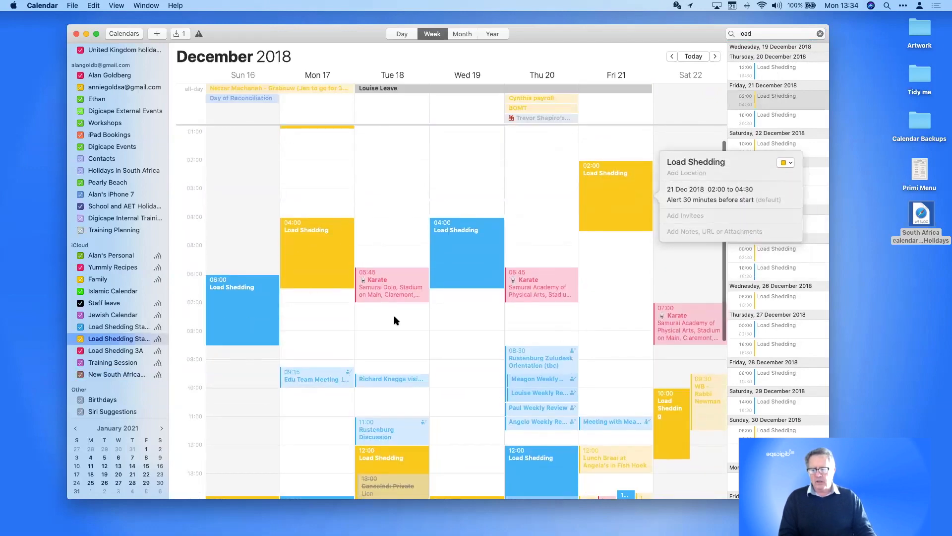
{"action": "scroll", "coordinate": [393, 315], "scroll_direction": "down", "scroll_amount": 5}
{"action": "scroll", "coordinate": [394, 319], "scroll_direction": "up", "scroll_amount": 1}
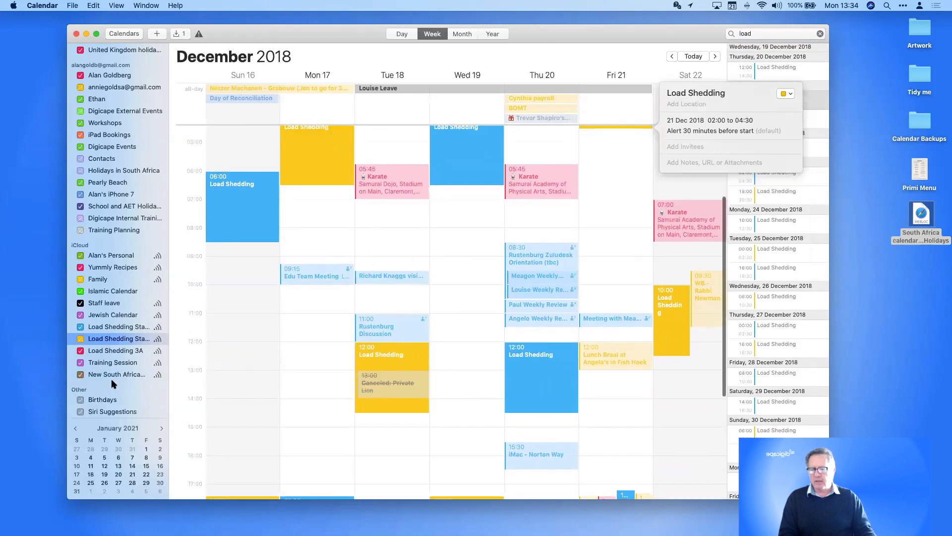
{"action": "left_click", "coordinate": [81, 339]}
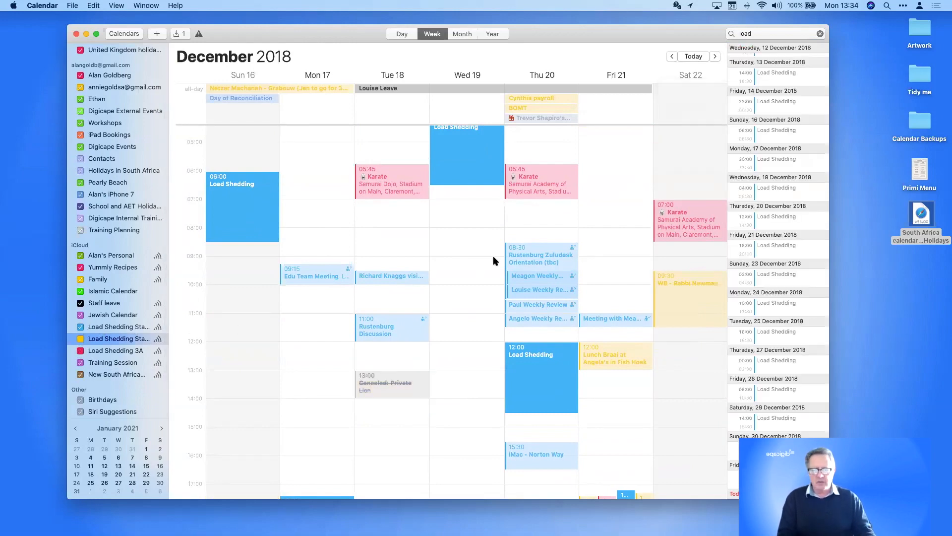
{"action": "scroll", "coordinate": [494, 260], "scroll_direction": "up", "scroll_amount": 2}
{"action": "scroll", "coordinate": [493, 257], "scroll_direction": "down", "scroll_amount": 1}
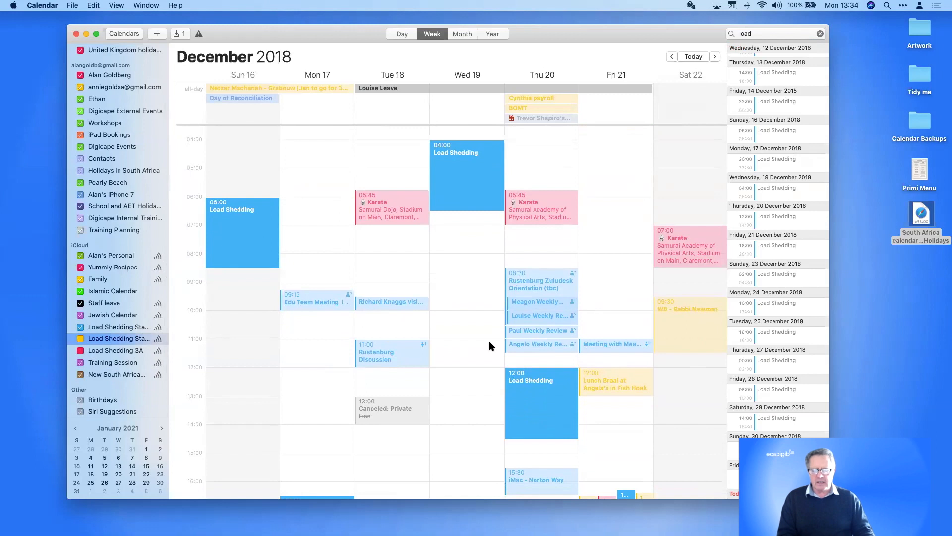
{"action": "left_click", "coordinate": [73, 6]}
In the Print dialog, exclude the Home calendar and the Gmail account's first three calendars
{"action": "left_click", "coordinate": [82, 95]}
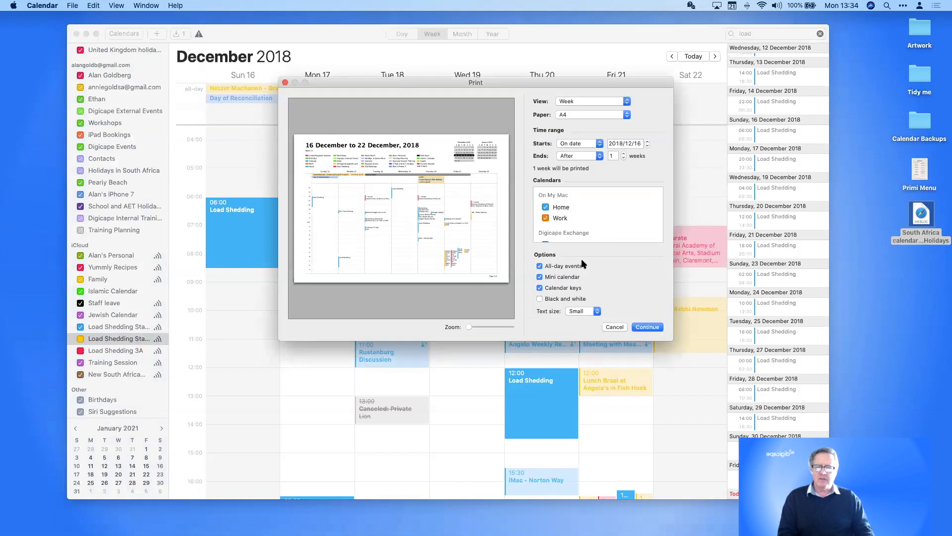
{"action": "scroll", "coordinate": [598, 230], "scroll_direction": "down", "scroll_amount": 5}
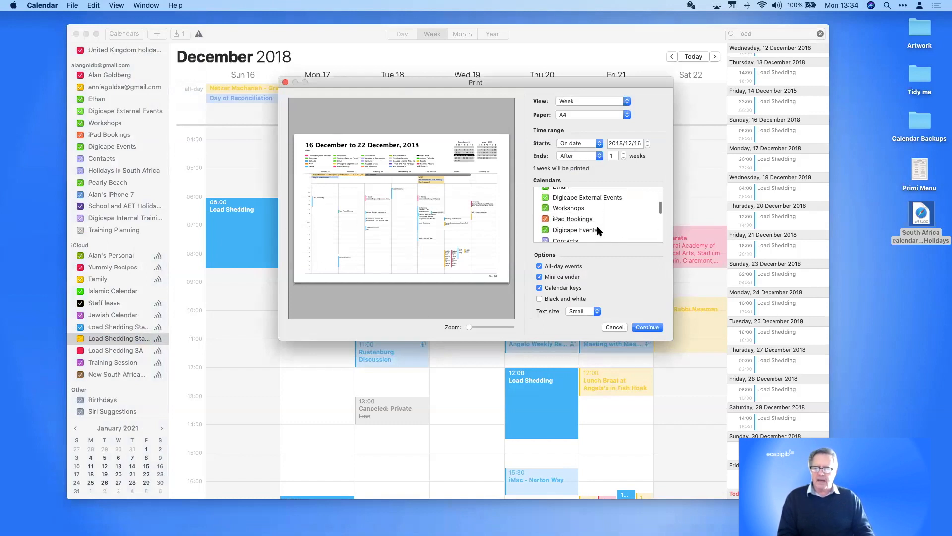
{"action": "scroll", "coordinate": [598, 231], "scroll_direction": "down", "scroll_amount": 10}
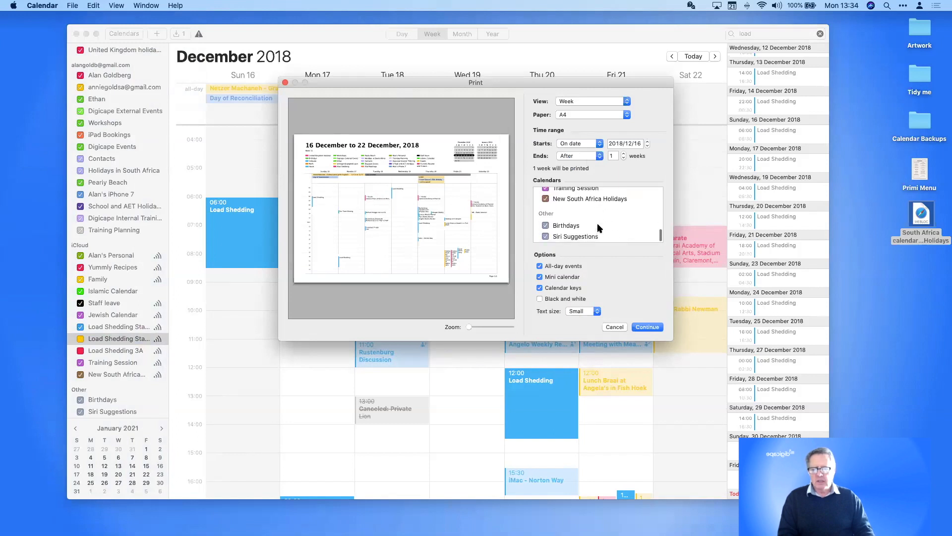
{"action": "scroll", "coordinate": [598, 228], "scroll_direction": "up", "scroll_amount": 15}
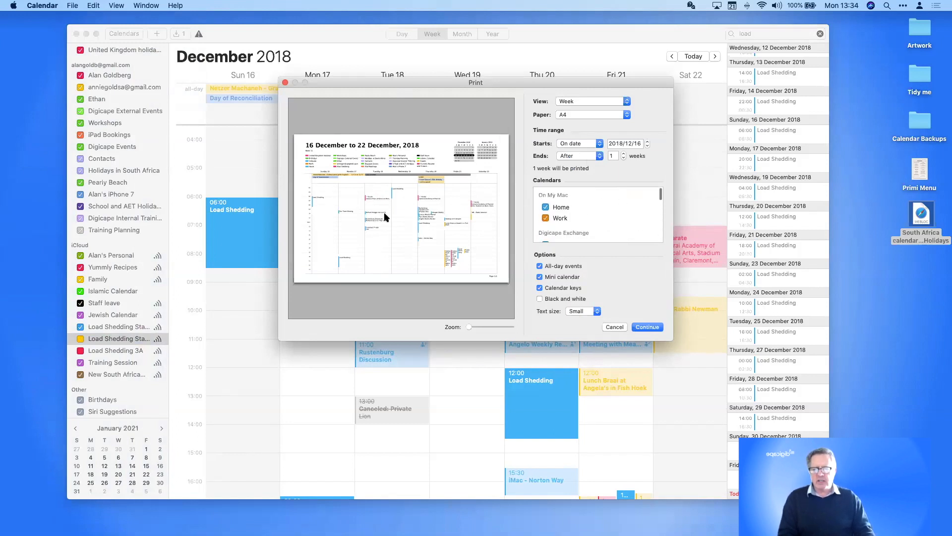
{"action": "scroll", "coordinate": [584, 211], "scroll_direction": "down", "scroll_amount": 1}
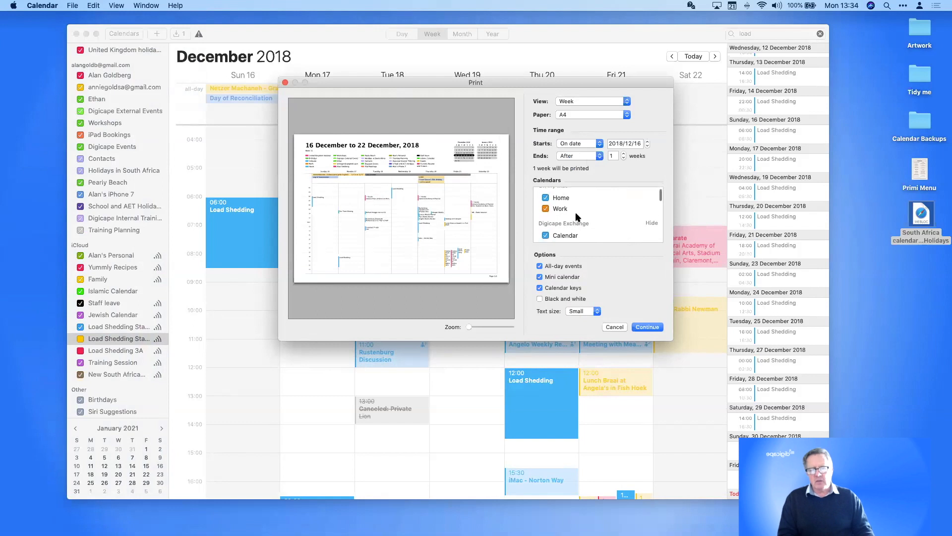
{"action": "left_click", "coordinate": [545, 200]}
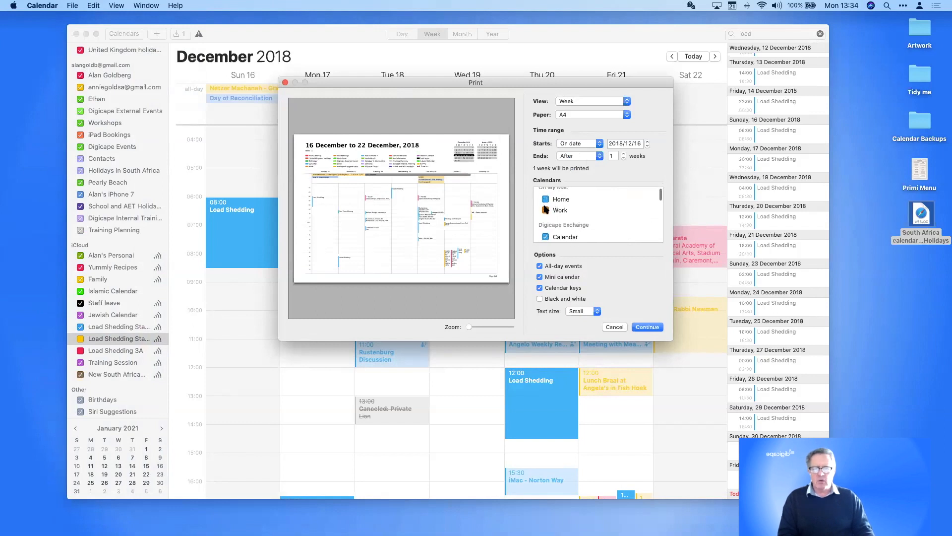
{"action": "scroll", "coordinate": [571, 213], "scroll_direction": "down", "scroll_amount": 5}
{"action": "left_click", "coordinate": [545, 200]}
{"action": "left_click", "coordinate": [546, 211]}
{"action": "left_click", "coordinate": [545, 222]}
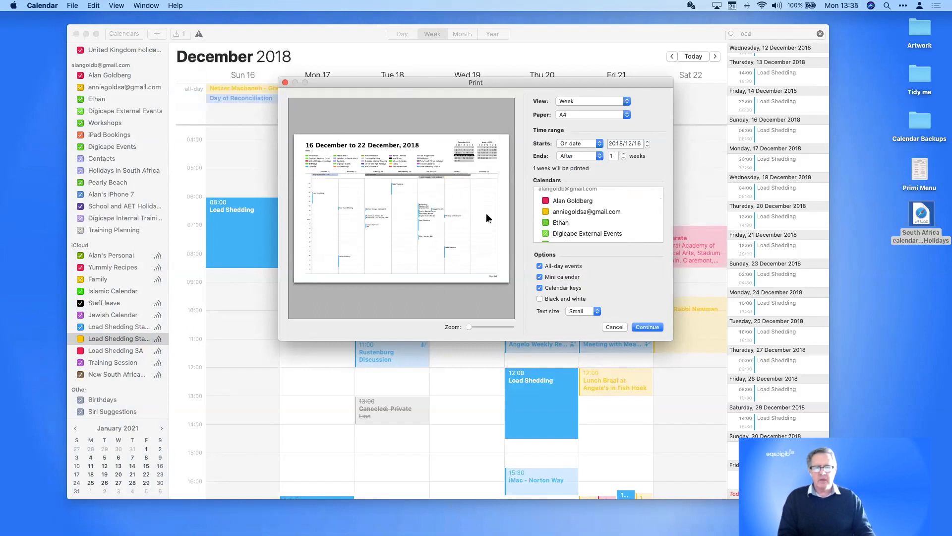
{"action": "left_click", "coordinate": [564, 101]}
Set the printout to Month view starting November 2020, ending after 3 months
{"action": "left_click", "coordinate": [565, 112]}
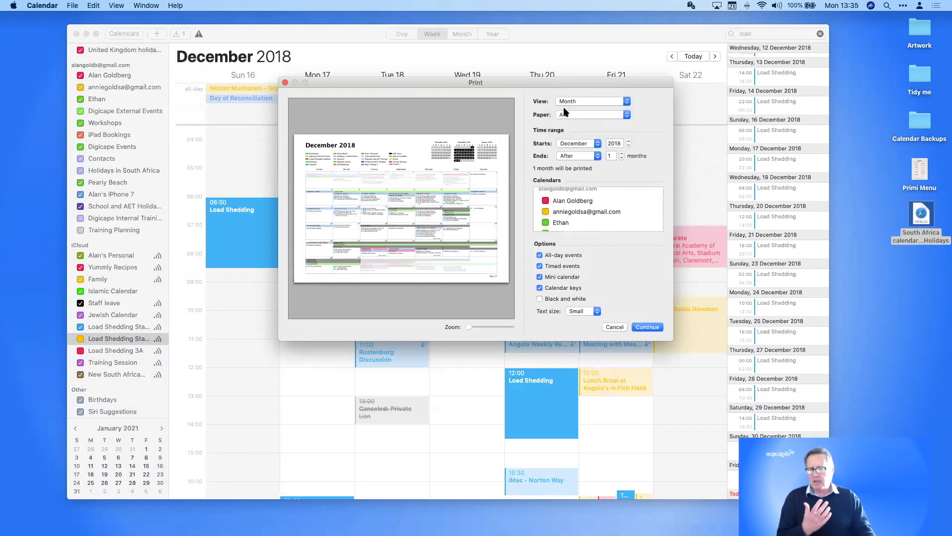
{"action": "left_click", "coordinate": [573, 143]}
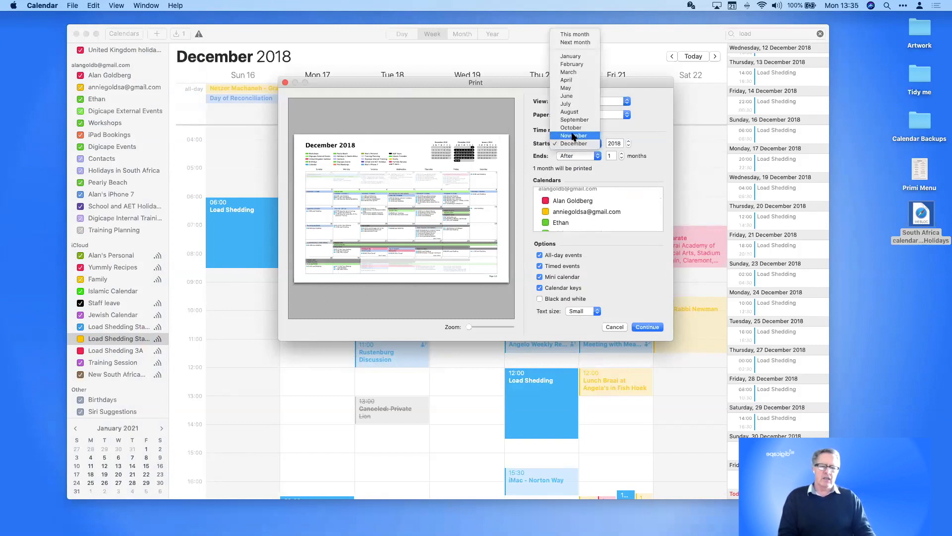
{"action": "left_click", "coordinate": [573, 136]}
{"action": "left_click", "coordinate": [628, 141]}
{"action": "left_click", "coordinate": [628, 140]}
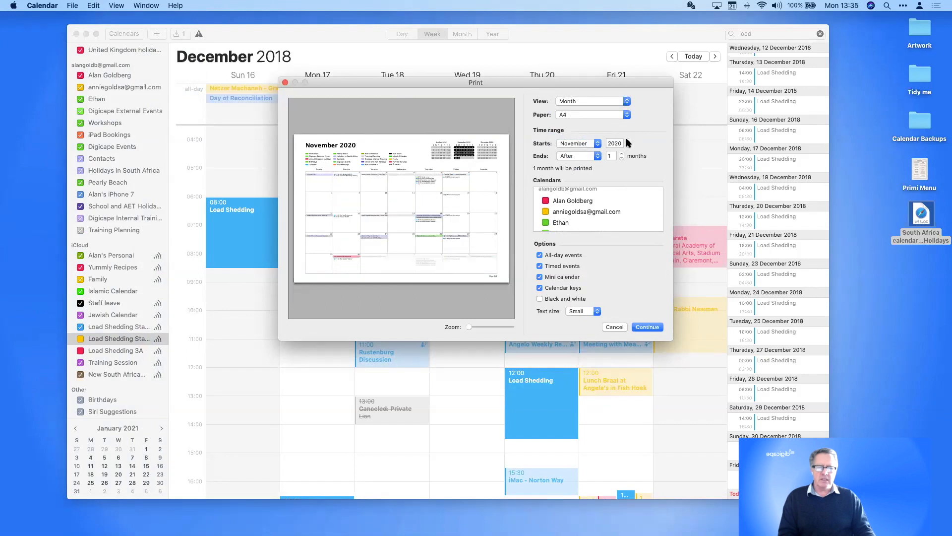
{"action": "left_click", "coordinate": [622, 153]}
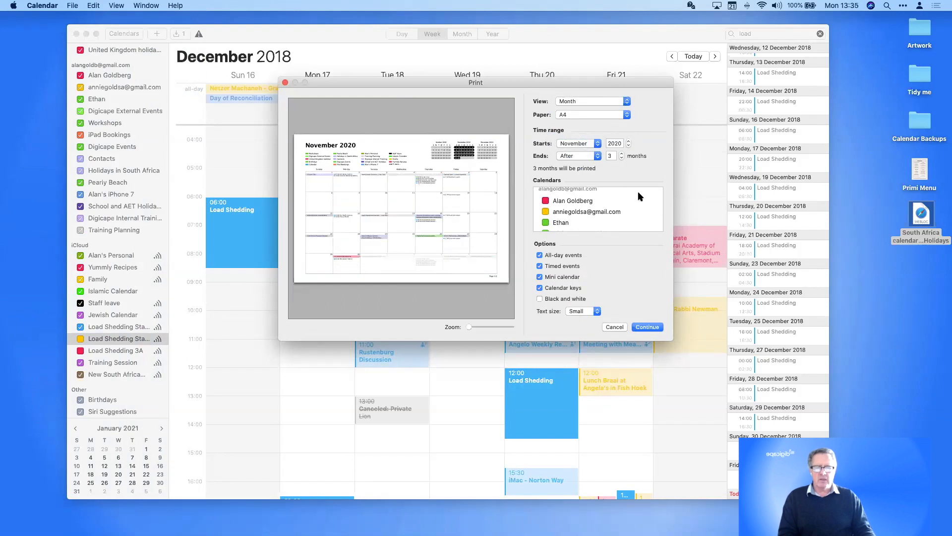
{"action": "scroll", "coordinate": [575, 215], "scroll_direction": "down", "scroll_amount": 5}
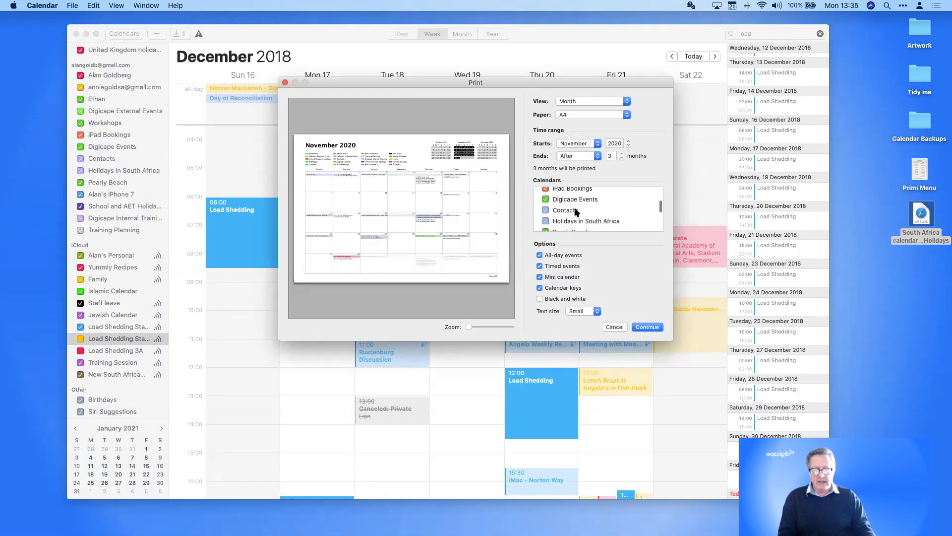
Toggle all-day events, timed events, mini calendars and calendar keys off and on, then enable Black and white
{"action": "left_click", "coordinate": [540, 255]}
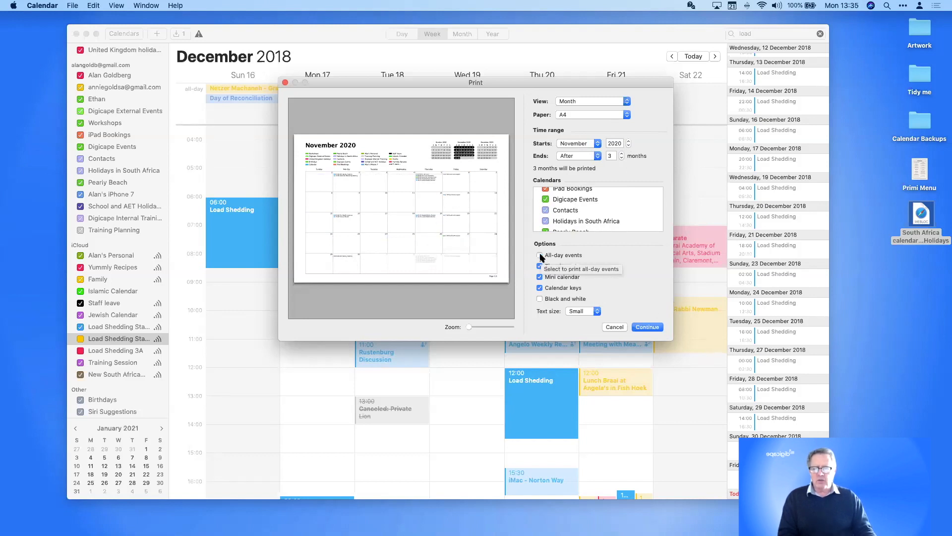
{"action": "left_click", "coordinate": [540, 255]}
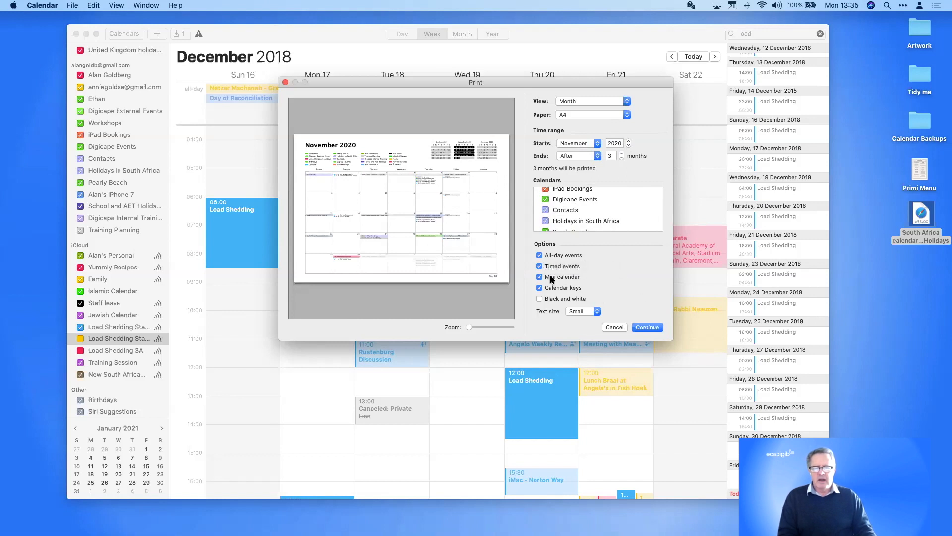
{"action": "left_click", "coordinate": [540, 267]}
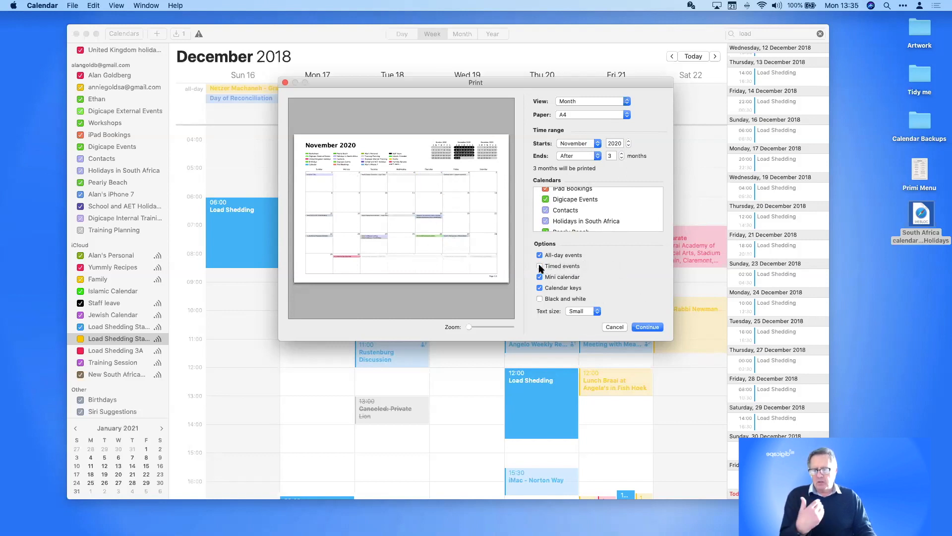
{"action": "left_click", "coordinate": [540, 267]}
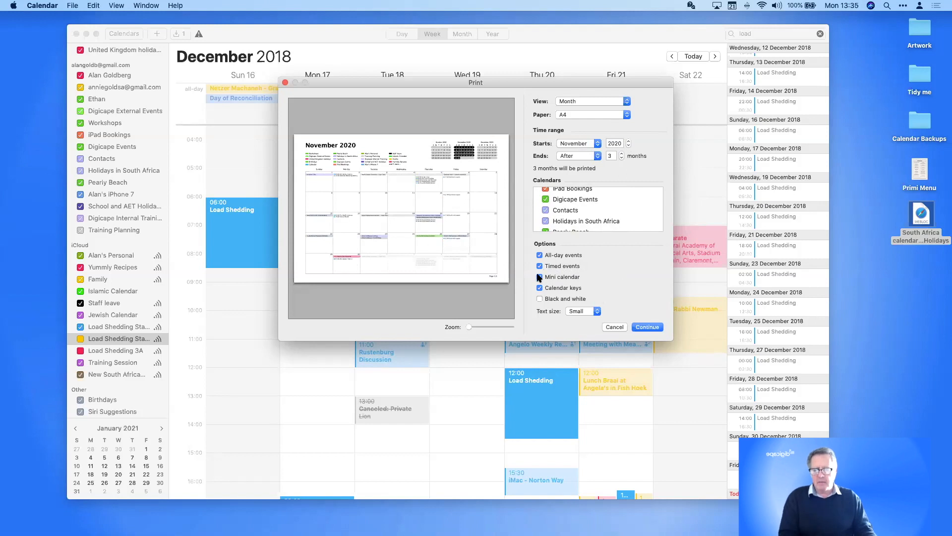
{"action": "left_click", "coordinate": [540, 278]}
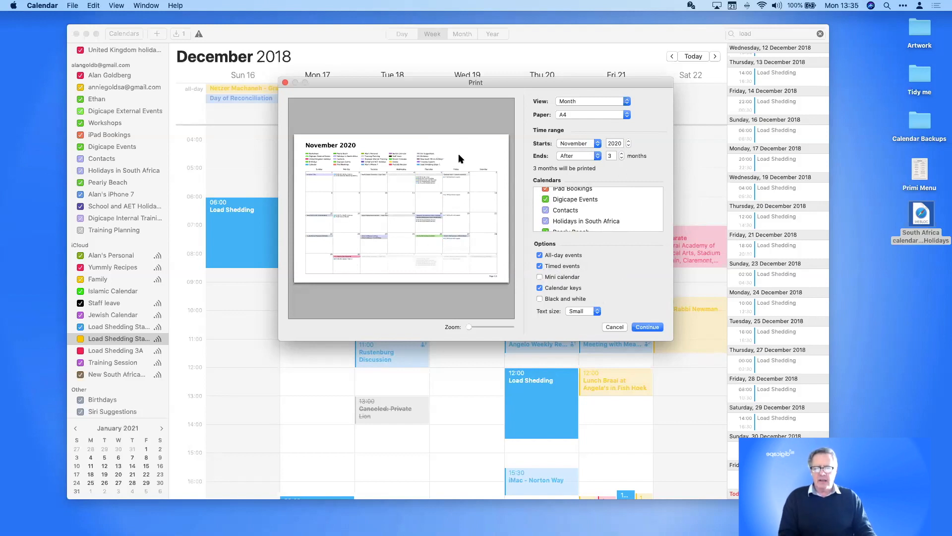
{"action": "left_click", "coordinate": [540, 278]}
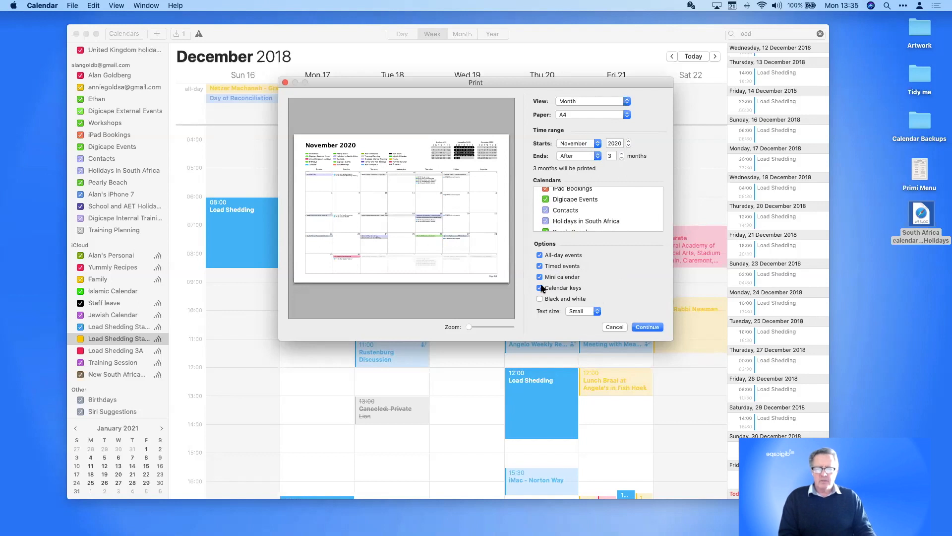
{"action": "left_click", "coordinate": [540, 287]}
{"action": "left_click", "coordinate": [541, 288]}
{"action": "left_click", "coordinate": [540, 299]}
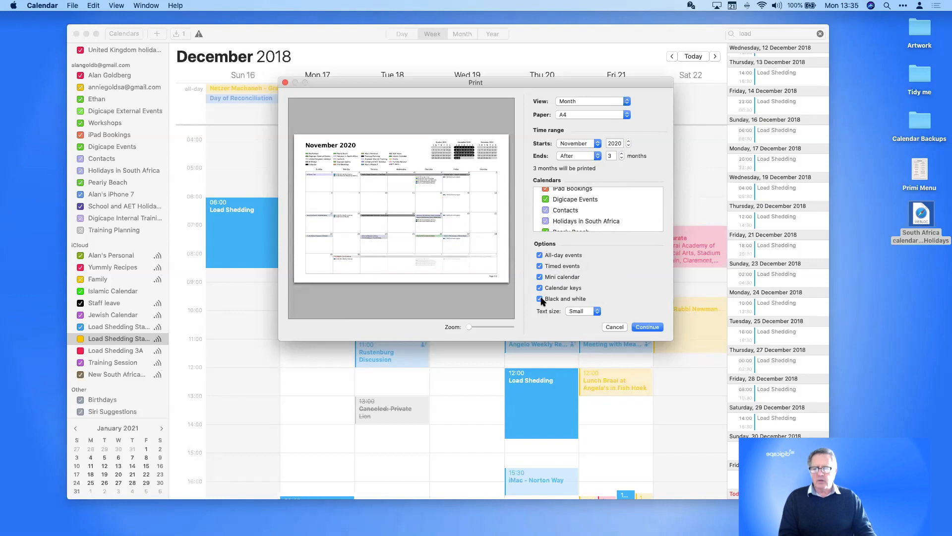
Try Medium text size, revert to Small, and continue to the system Print dialog
{"action": "left_click", "coordinate": [577, 310]}
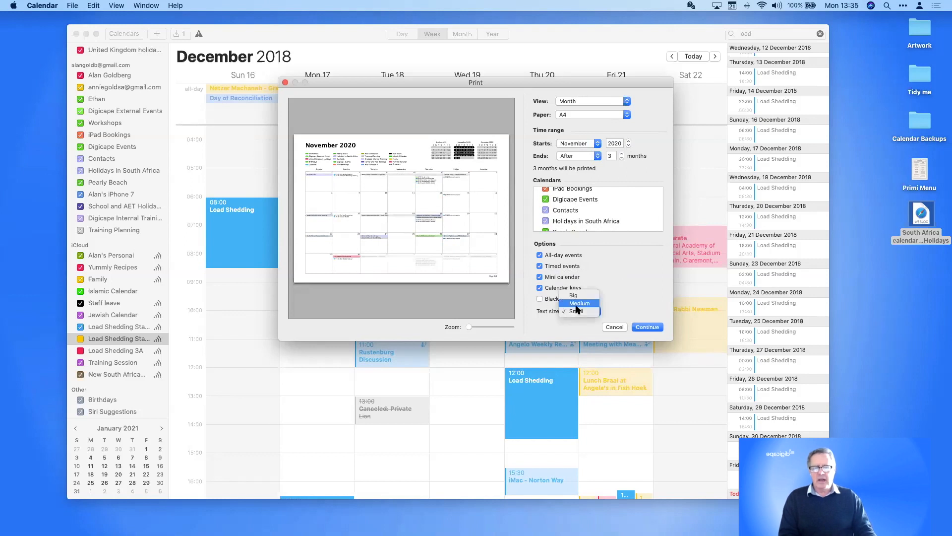
{"action": "left_click", "coordinate": [577, 305]}
{"action": "left_click", "coordinate": [576, 312]}
{"action": "left_click", "coordinate": [577, 319]}
{"action": "left_click", "coordinate": [646, 327]}
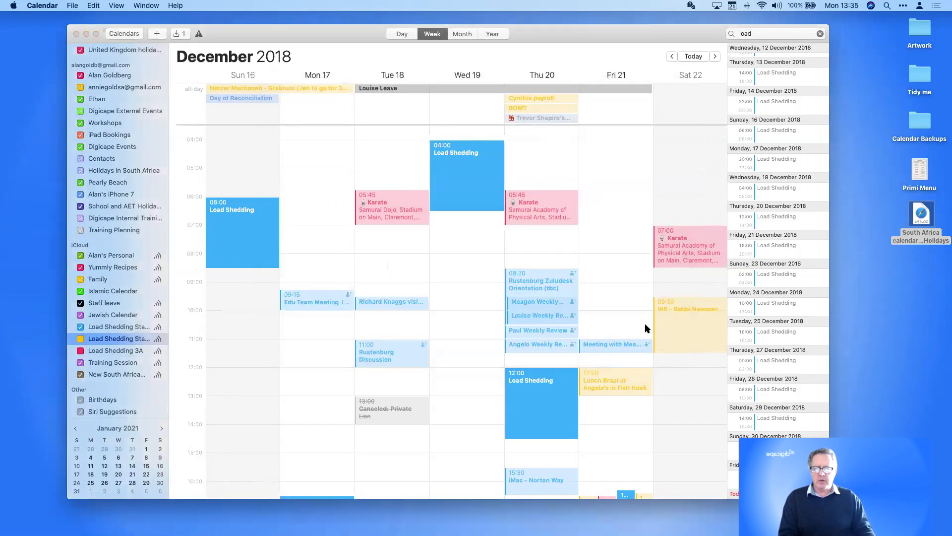
{"action": "left_click", "coordinate": [352, 357]}
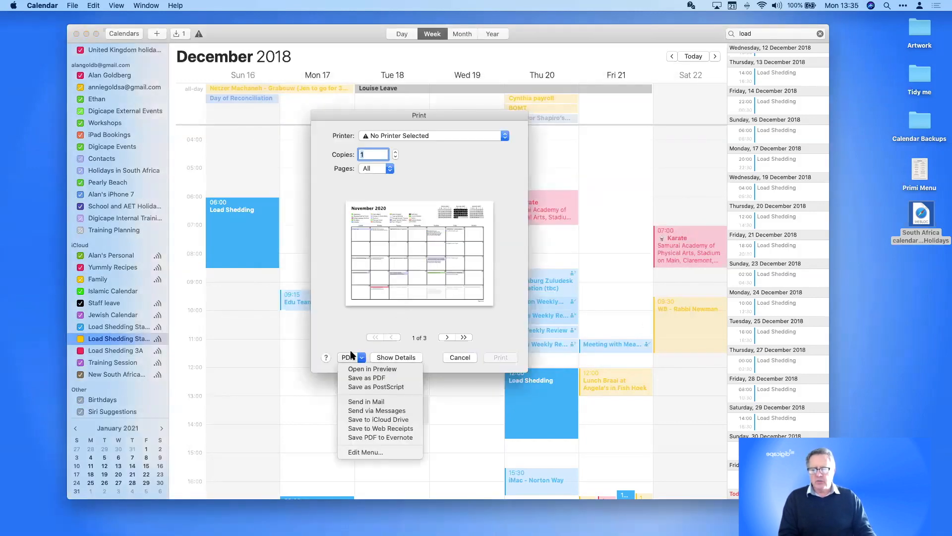
Open the printout in Preview, view the December 2020, January 2021 and November 2020 pages, then cancel
{"action": "left_click", "coordinate": [353, 369]}
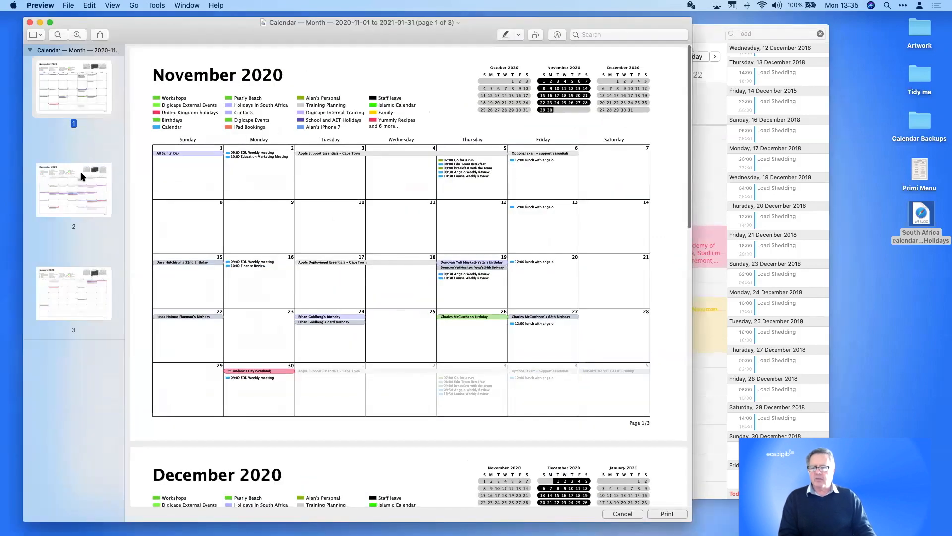
{"action": "left_click", "coordinate": [82, 181]}
{"action": "left_click", "coordinate": [76, 276]}
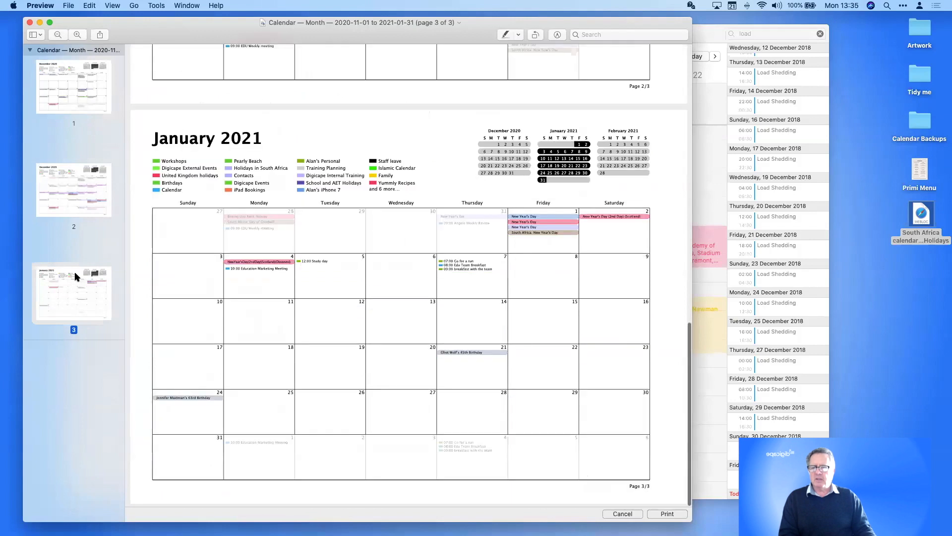
{"action": "left_click", "coordinate": [95, 91]}
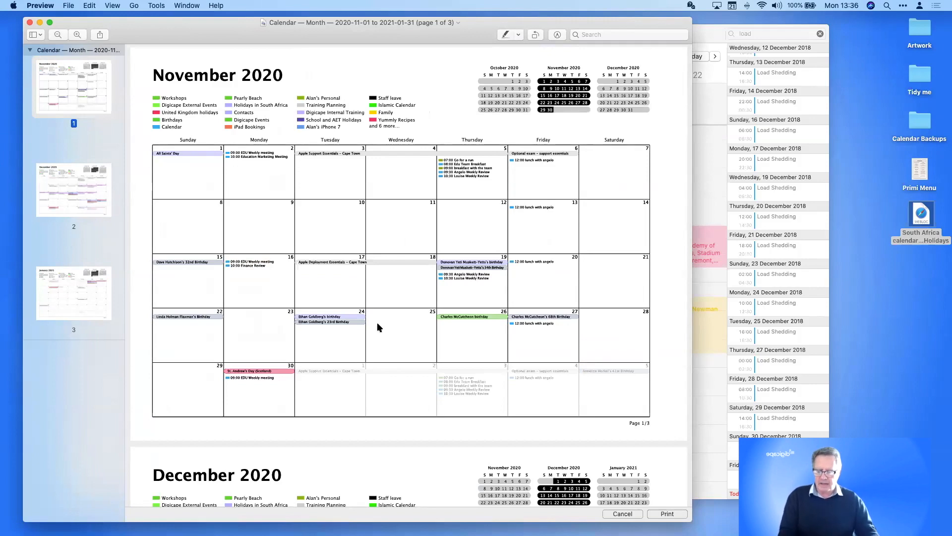
{"action": "left_click", "coordinate": [620, 513]}
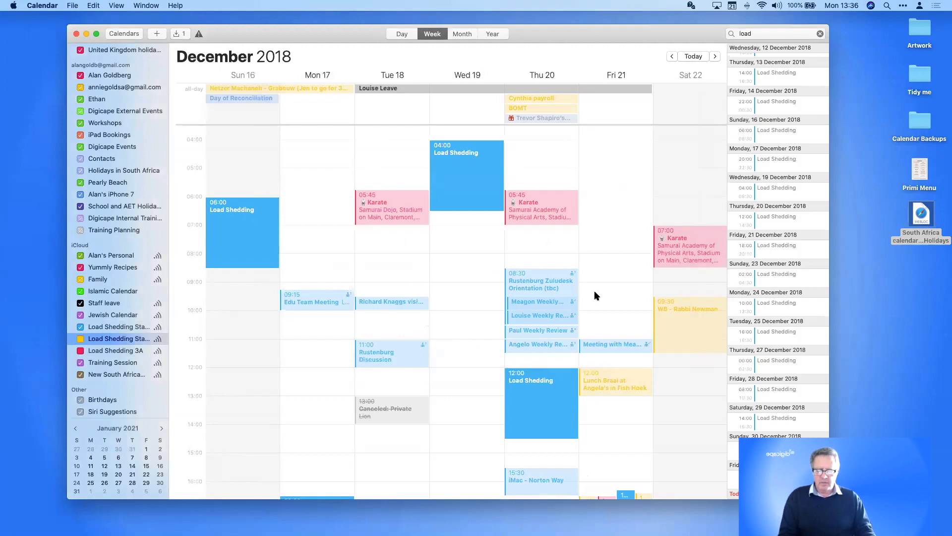
Move the Calendar window left and open the Calendar User Guide from Help
{"action": "left_click_drag", "start_coordinate": [527, 36], "coordinate": [506, 33]}
{"action": "left_click_drag", "start_coordinate": [281, 6], "coordinate": [249, 6]}
{"action": "left_click", "coordinate": [175, 5]}
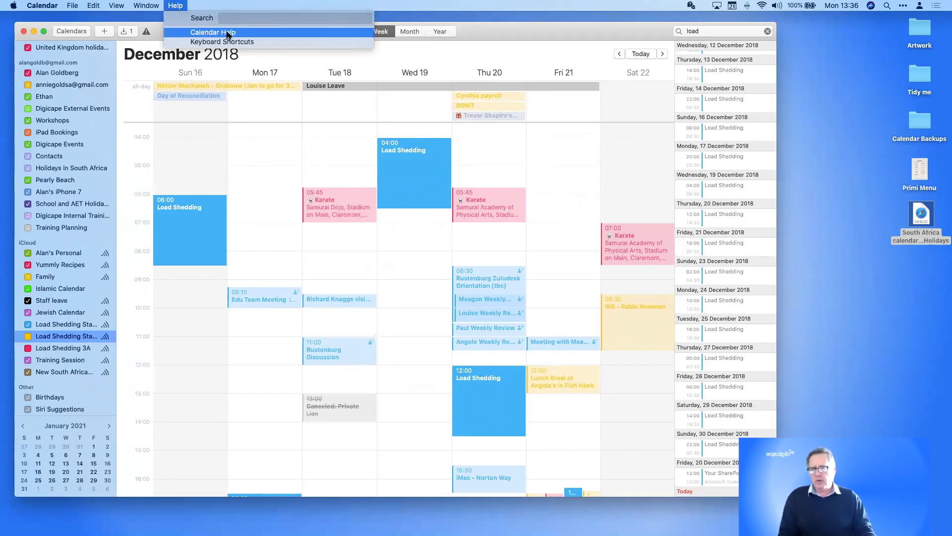
{"action": "left_click", "coordinate": [454, 177]}
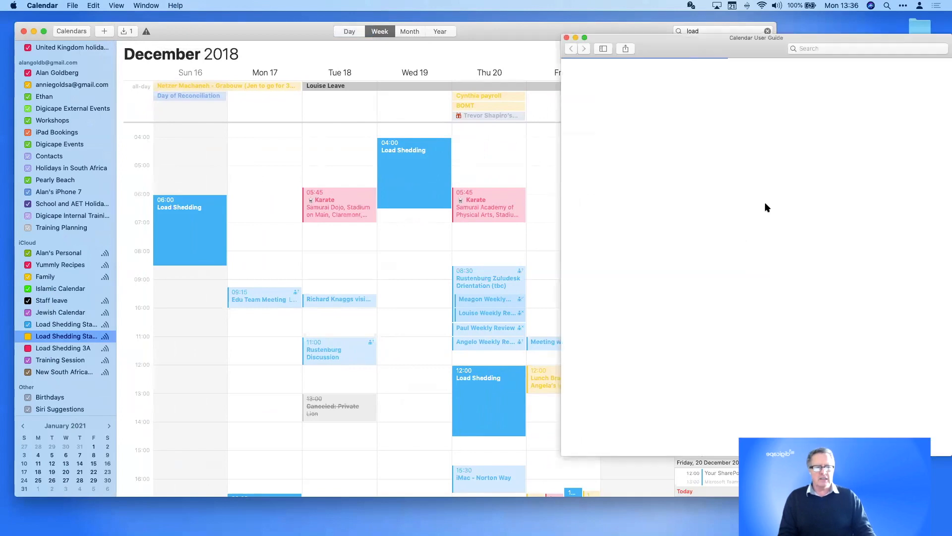
Show the guide's Table of Contents, then close the guide
{"action": "left_click", "coordinate": [754, 214]}
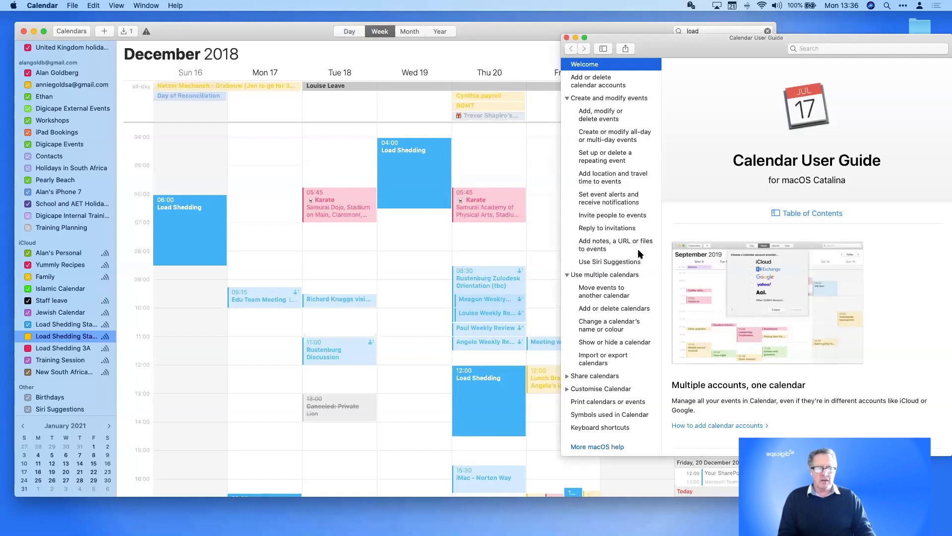
{"action": "left_click", "coordinate": [567, 38]}
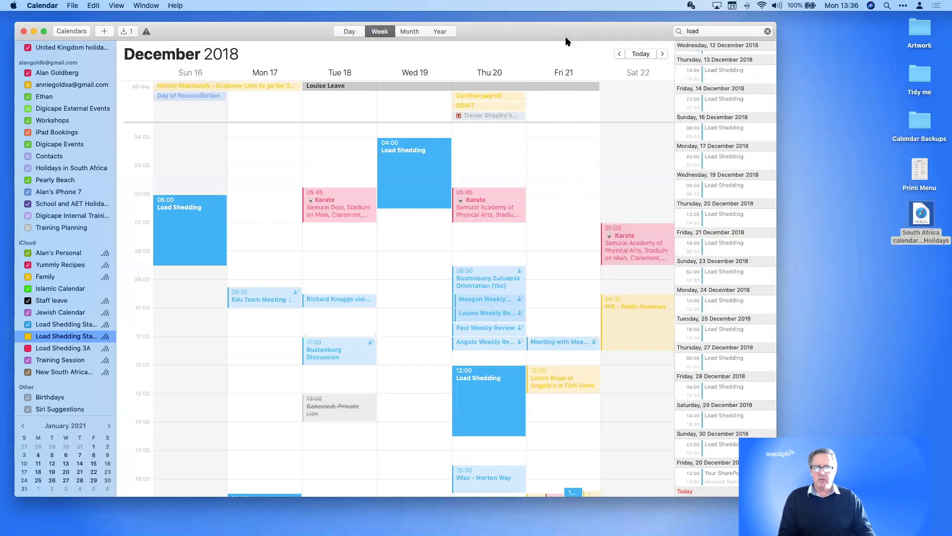
{"action": "left_click", "coordinate": [174, 5]}
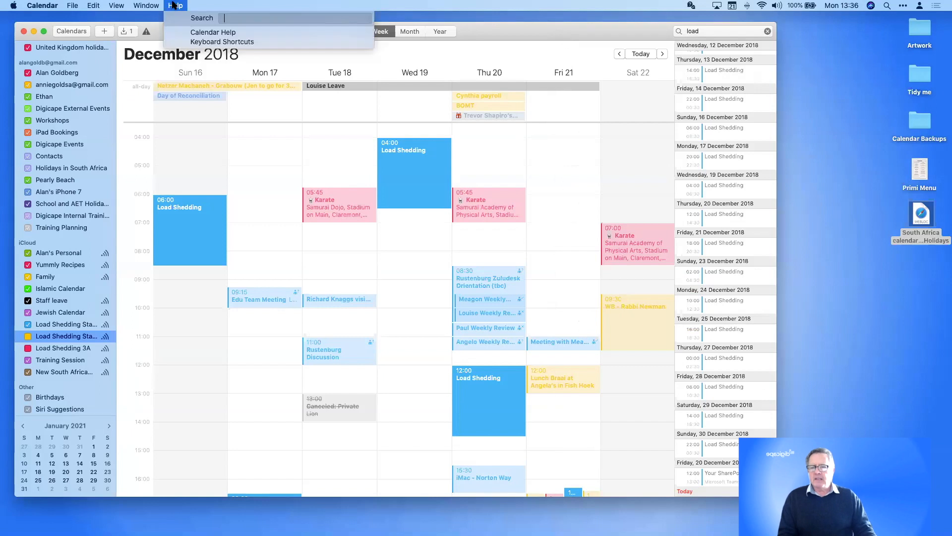
Open the Keyboard Shortcuts guide from Help and move it off the calendar
{"action": "left_click", "coordinate": [226, 44]}
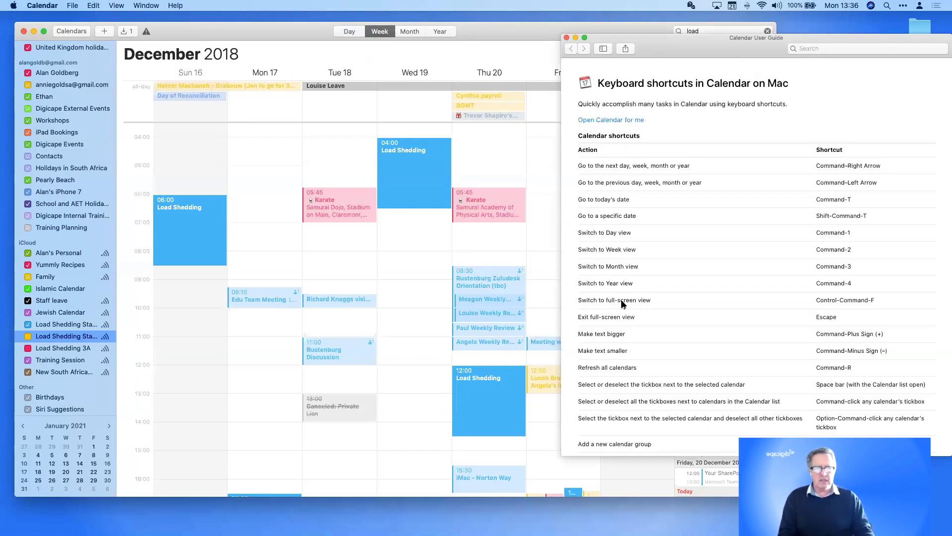
{"action": "left_click_drag", "start_coordinate": [685, 50], "coordinate": [914, 85]}
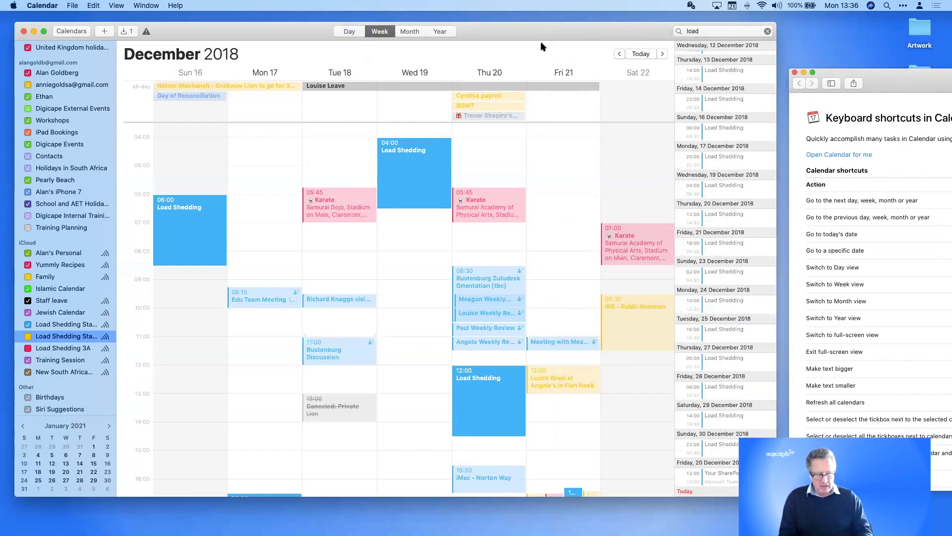
{"action": "key", "text": "super+Right"}
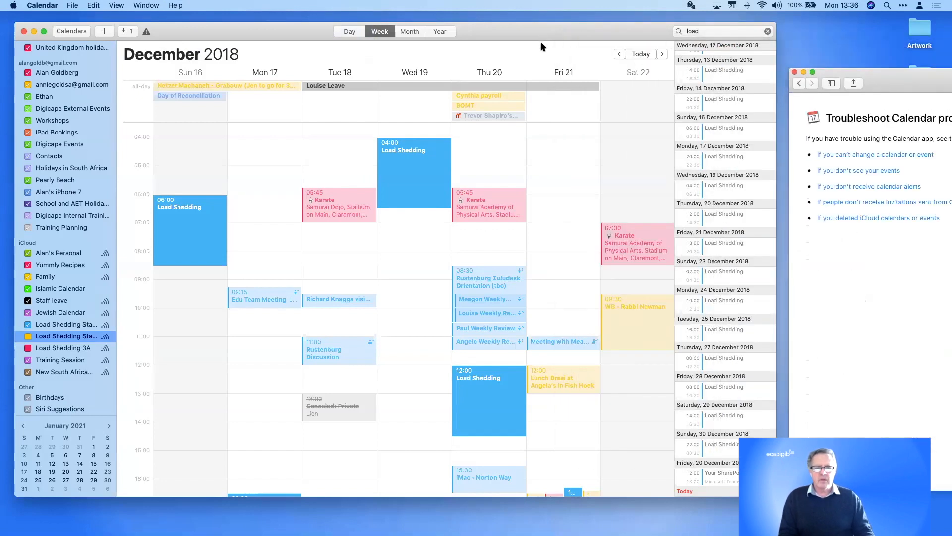
Move the calendar forward and back a week, then forward a day in day view, using Command-arrows
{"action": "left_click", "coordinate": [541, 43]}
{"action": "key", "text": "super+Right"}
{"action": "key", "text": "super+Right"}
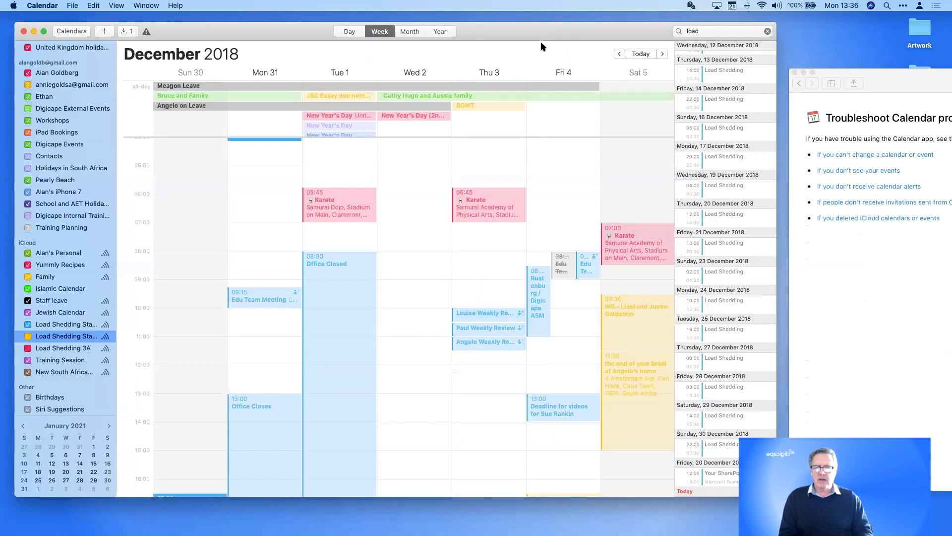
{"action": "key", "text": "super+Left"}
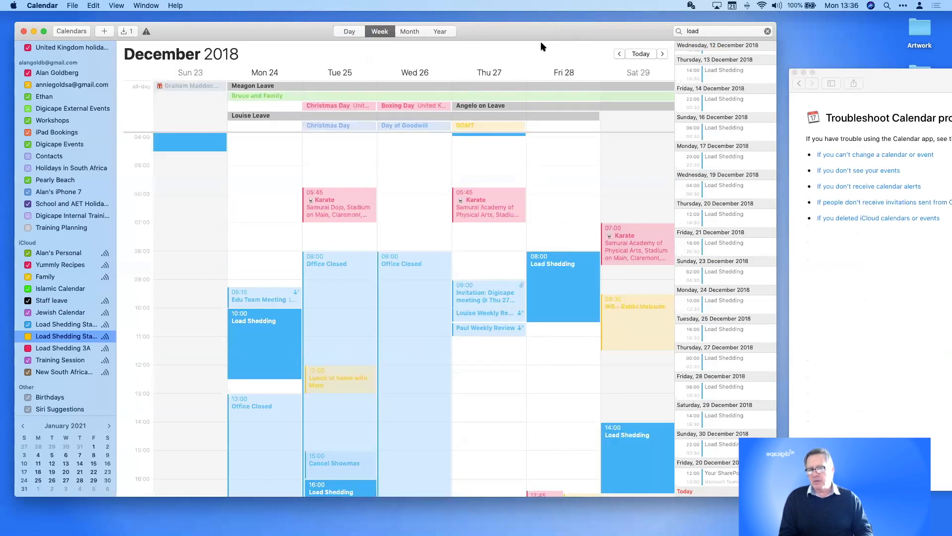
{"action": "left_click", "coordinate": [345, 33]}
{"action": "key", "text": "super+Right"}
{"action": "key", "text": "super+Right"}
{"action": "key", "text": "super+Right"}
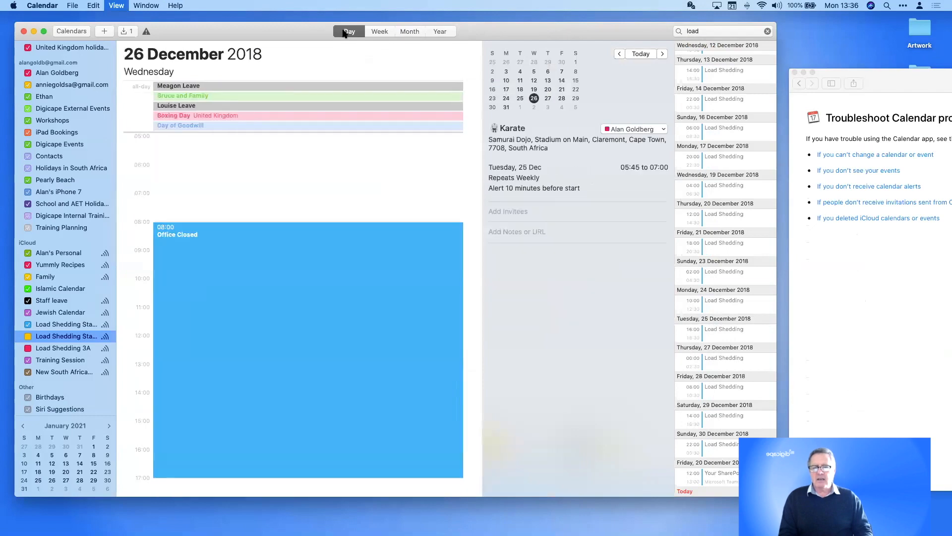
Advance two weeks in week view, then step to March 2019 in month view
{"action": "left_click", "coordinate": [380, 31]}
{"action": "key", "text": "super+Right"}
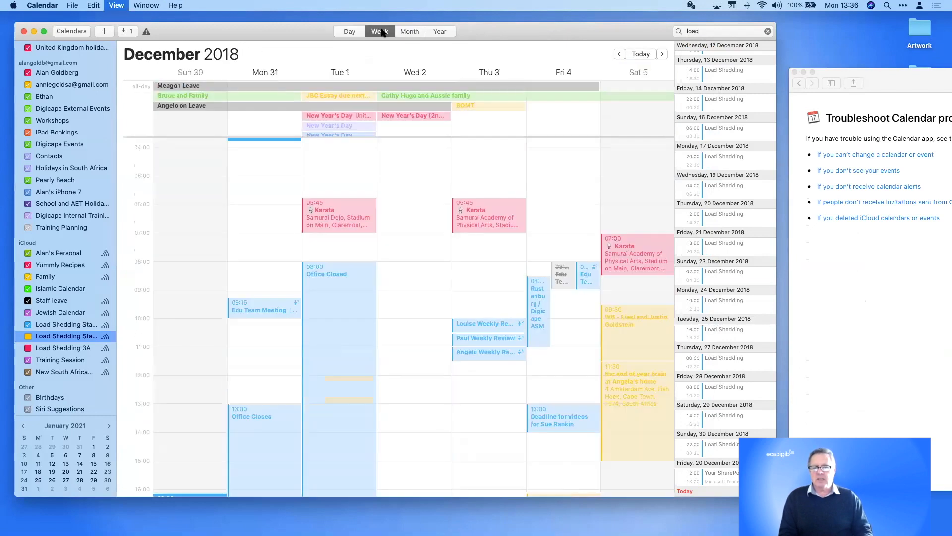
{"action": "key", "text": "super+Right"}
{"action": "left_click", "coordinate": [409, 32]}
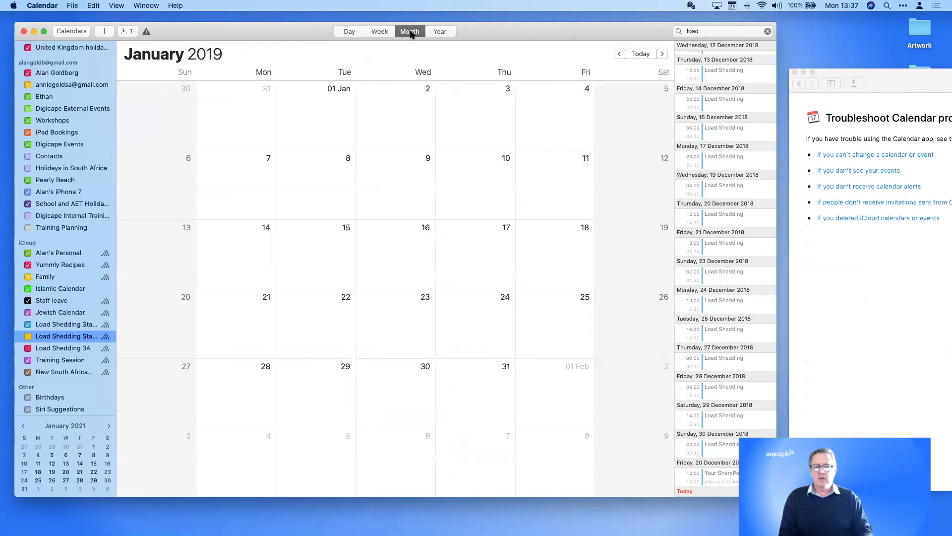
{"action": "key", "text": "super+Right"}
{"action": "key", "text": "super+Right"}
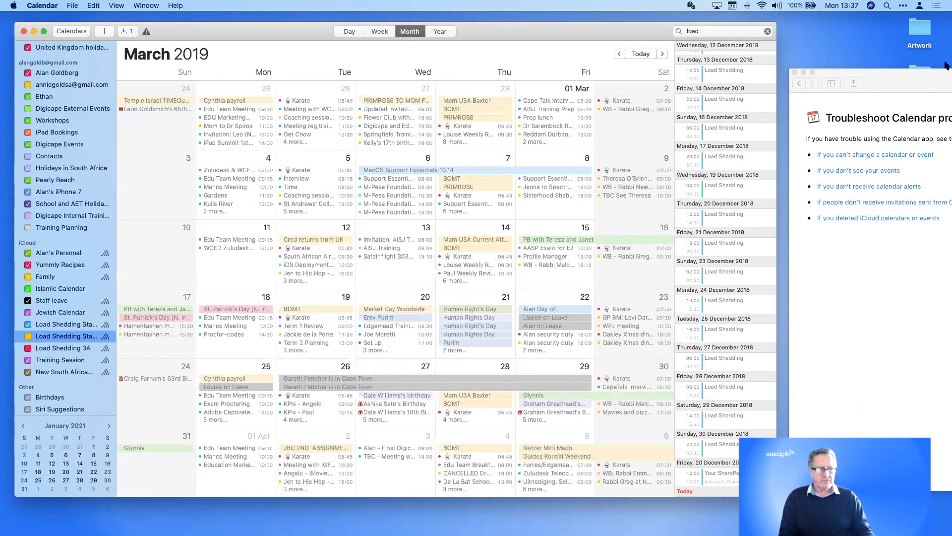
{"action": "left_click_drag", "start_coordinate": [845, 80], "coordinate": [585, 49]}
Reopen the Keyboard Shortcuts help page and move it slightly right
{"action": "left_click", "coordinate": [175, 5]}
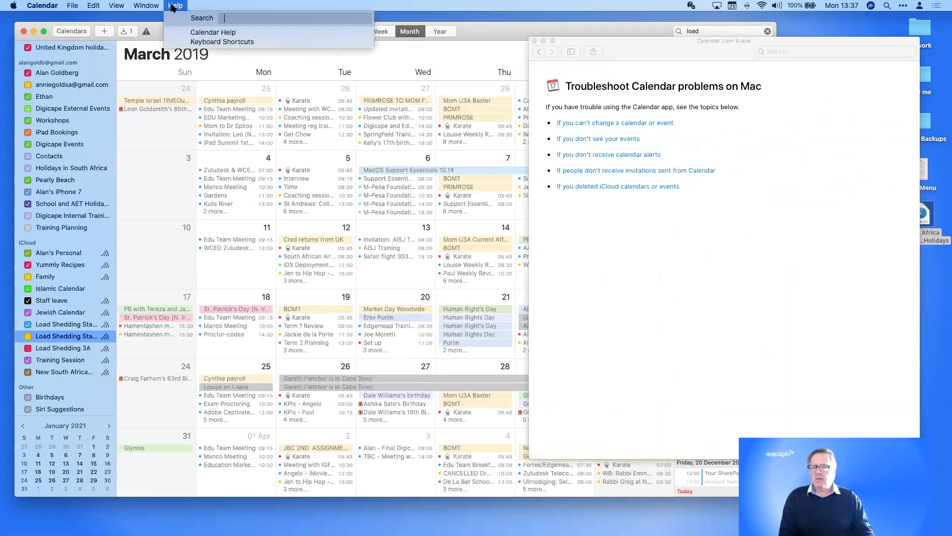
{"action": "left_click", "coordinate": [182, 41]}
{"action": "left_click_drag", "start_coordinate": [621, 58], "coordinate": [695, 66]}
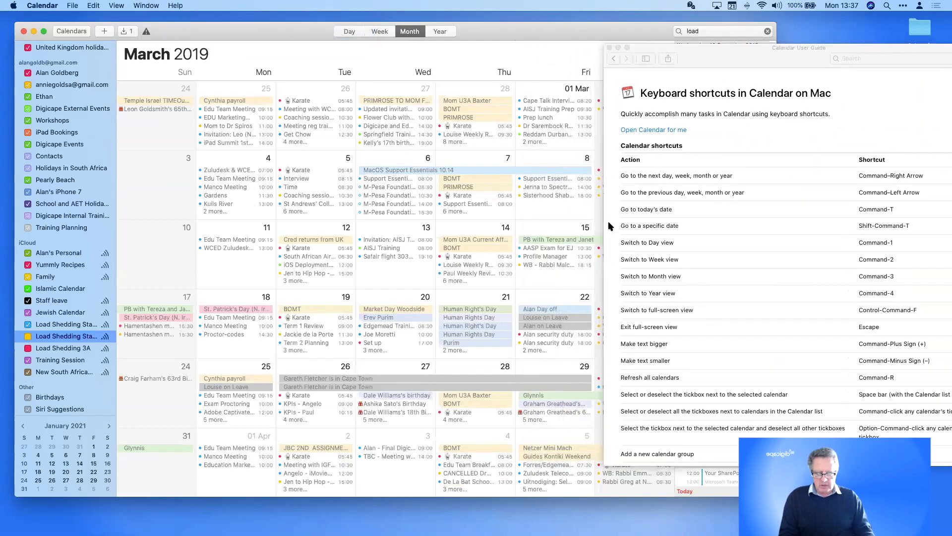
Jump to today with Command-T, then go to 2020/10/21 with Shift-Command-T
{"action": "key", "text": "super+t"}
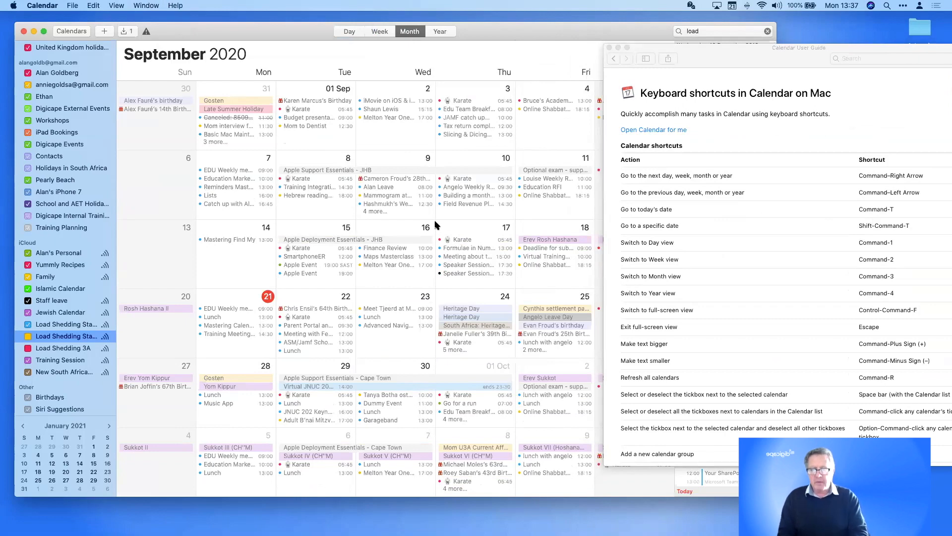
{"action": "key", "text": "shift+super+t"}
{"action": "left_click", "coordinate": [420, 67]}
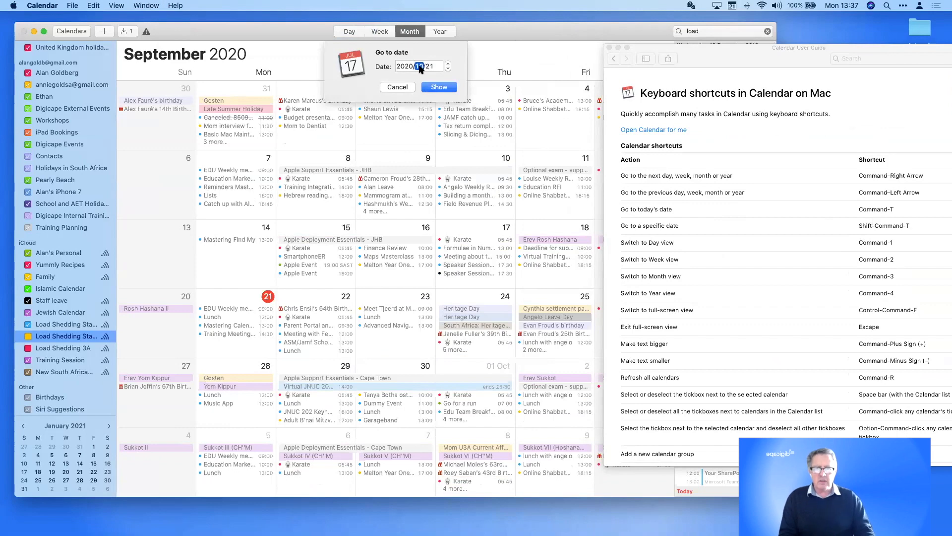
{"action": "left_click", "coordinate": [428, 66]}
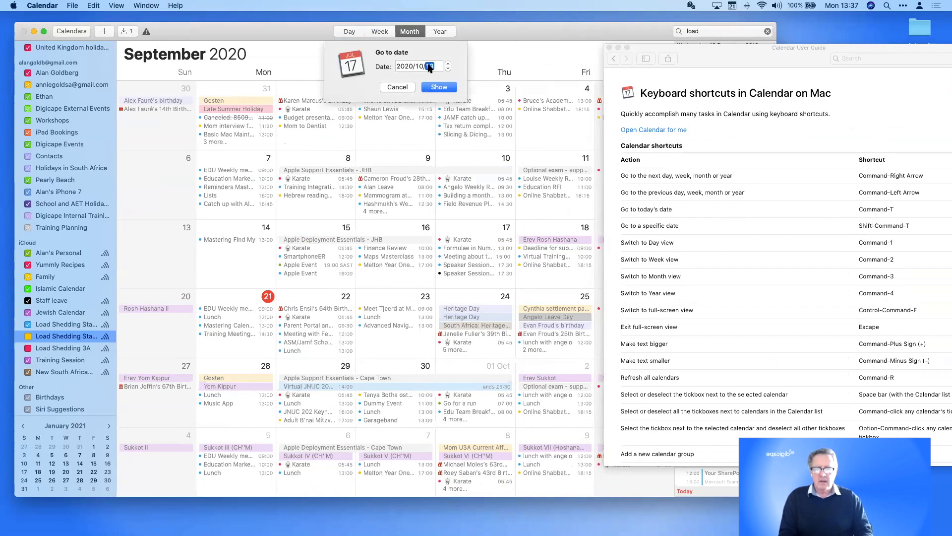
{"action": "key", "text": "Return"}
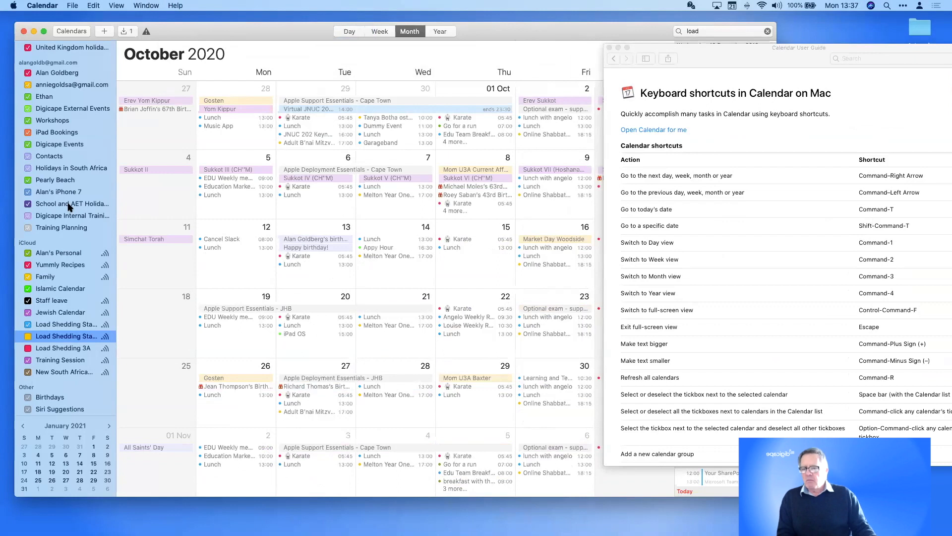
{"action": "left_click_drag", "start_coordinate": [51, 62], "coordinate": [70, 66]}
{"action": "scroll", "coordinate": [87, 187], "scroll_direction": "up", "scroll_amount": 1}
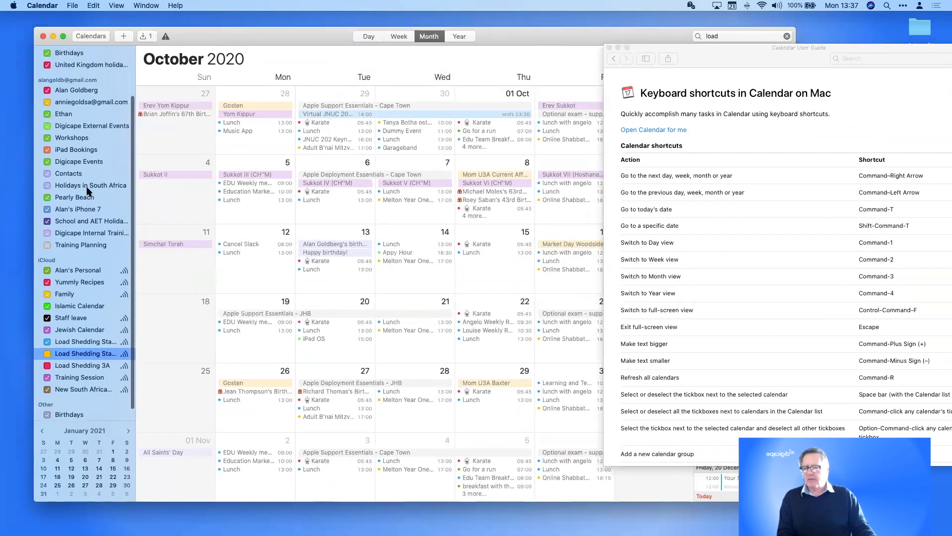
{"action": "scroll", "coordinate": [65, 273], "scroll_direction": "down", "scroll_amount": 2}
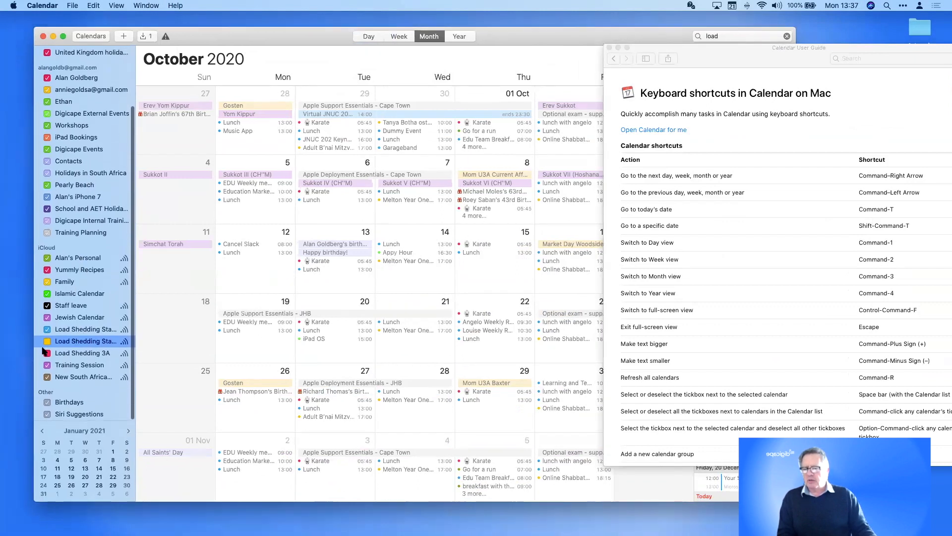
{"action": "left_click", "coordinate": [64, 330]}
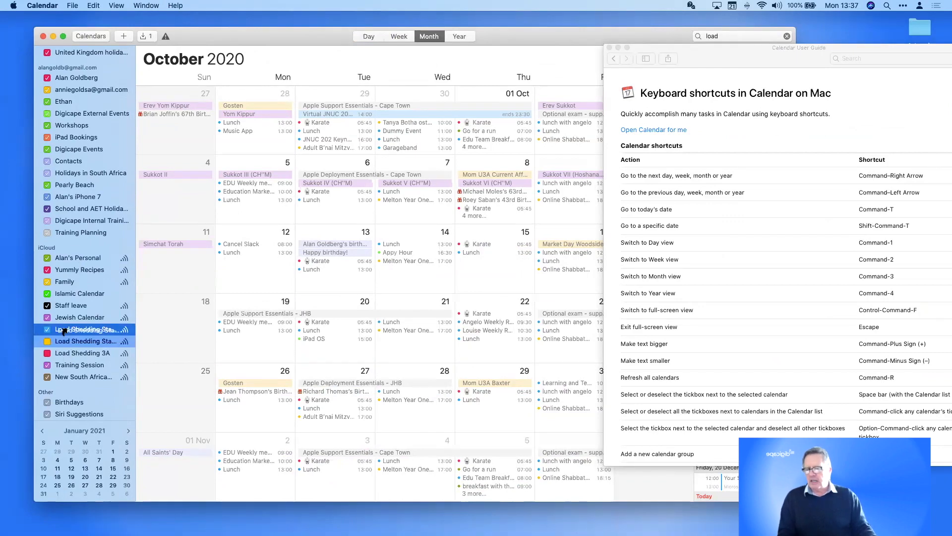
{"action": "left_click_drag", "start_coordinate": [64, 331], "coordinate": [65, 342]}
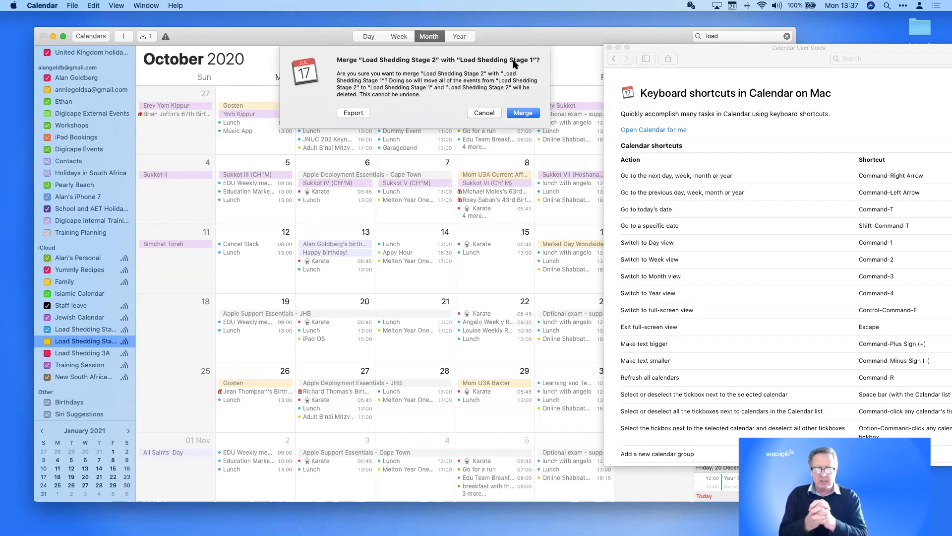
{"action": "left_click", "coordinate": [483, 113]}
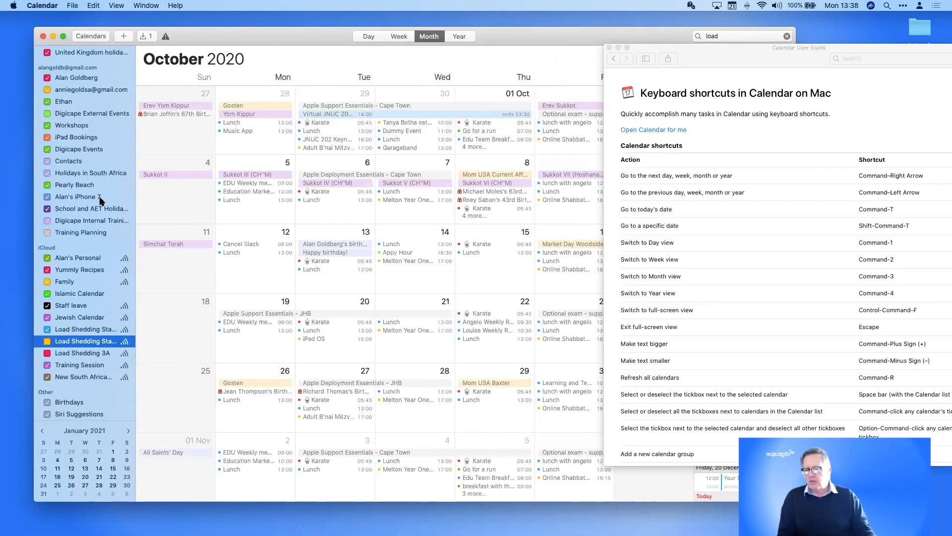
Export the Load Shedding Stage 2 calendar to the Desktop as Load Shedding Stage 2.ics
{"action": "left_click", "coordinate": [72, 6]}
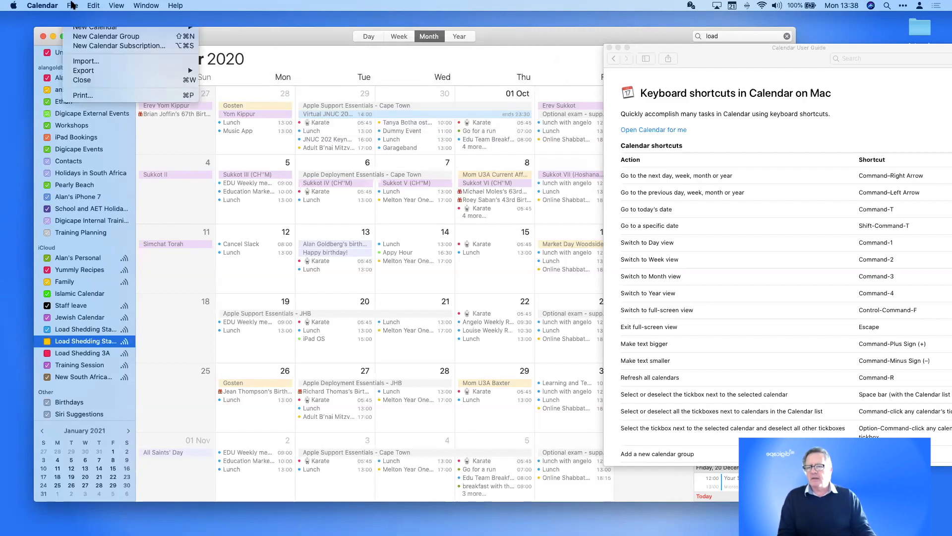
{"action": "mouse_move", "coordinate": [80, 72]}
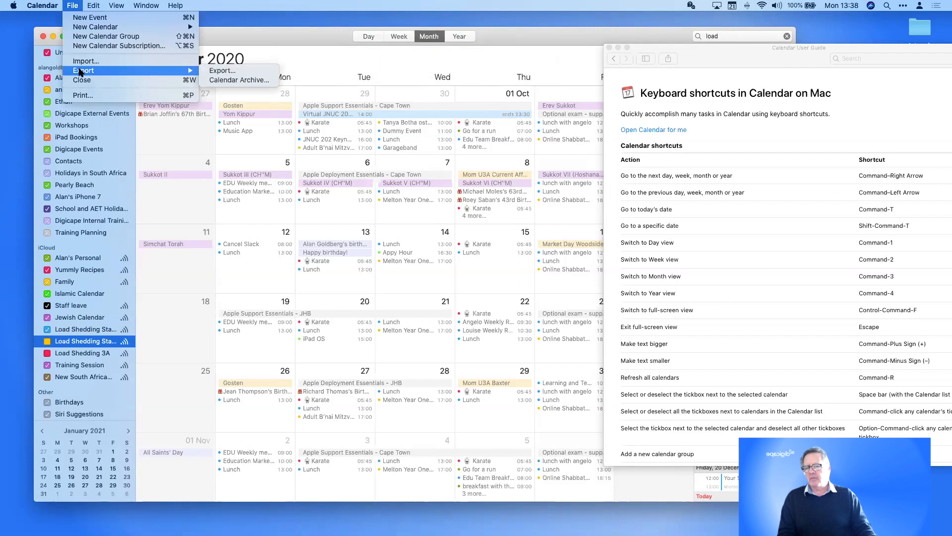
{"action": "left_click", "coordinate": [226, 72]}
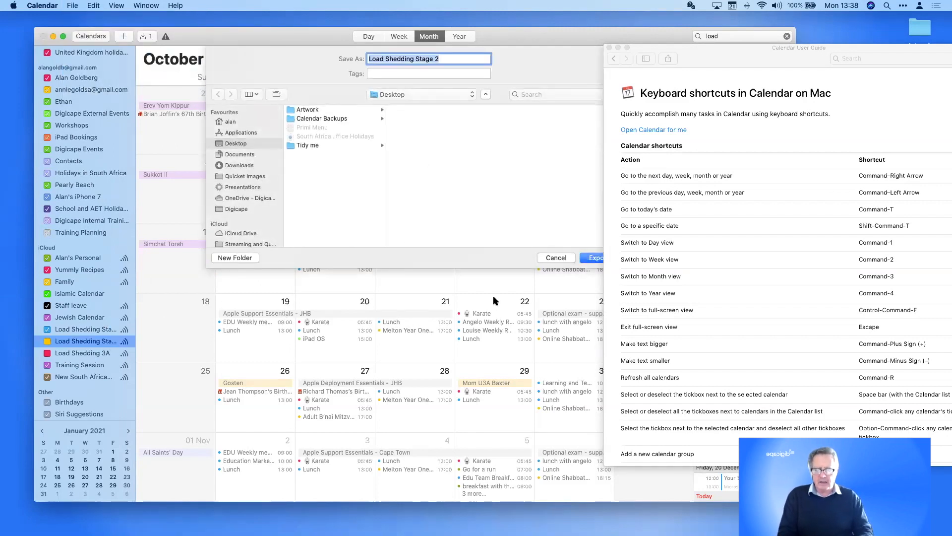
{"action": "left_click", "coordinate": [590, 259]}
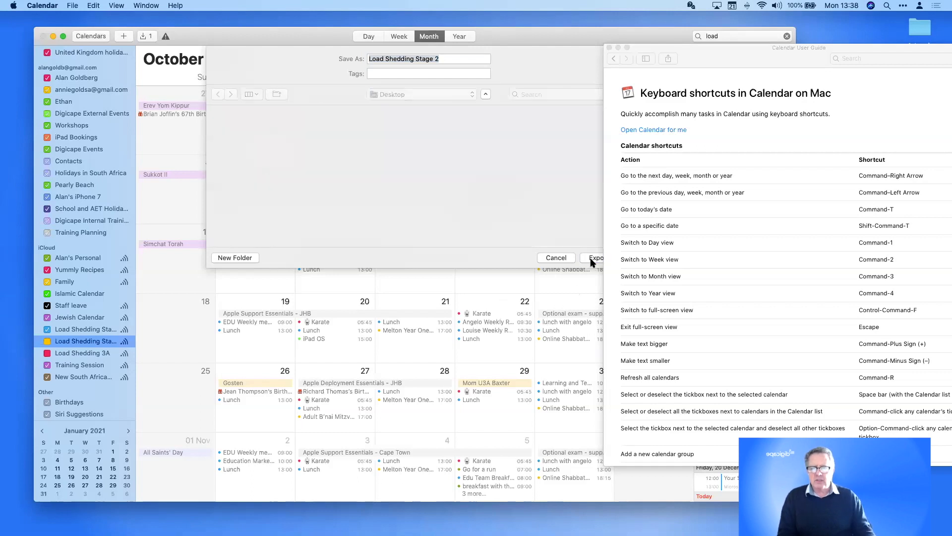
Start importing Load Shedding Stage 2.ics, review the target calendar list, then cancel the import
{"action": "left_click", "coordinate": [98, 329]}
{"action": "left_click", "coordinate": [73, 5]}
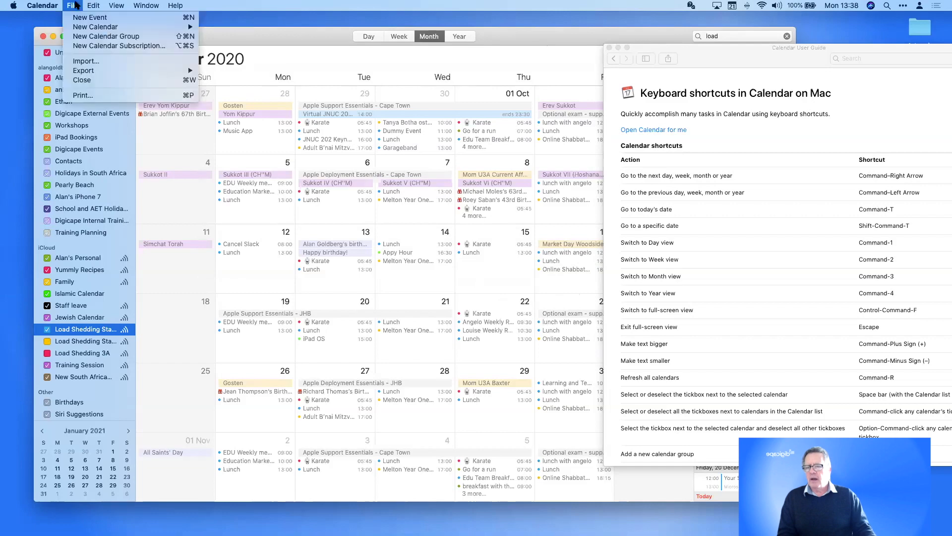
{"action": "left_click", "coordinate": [86, 64]}
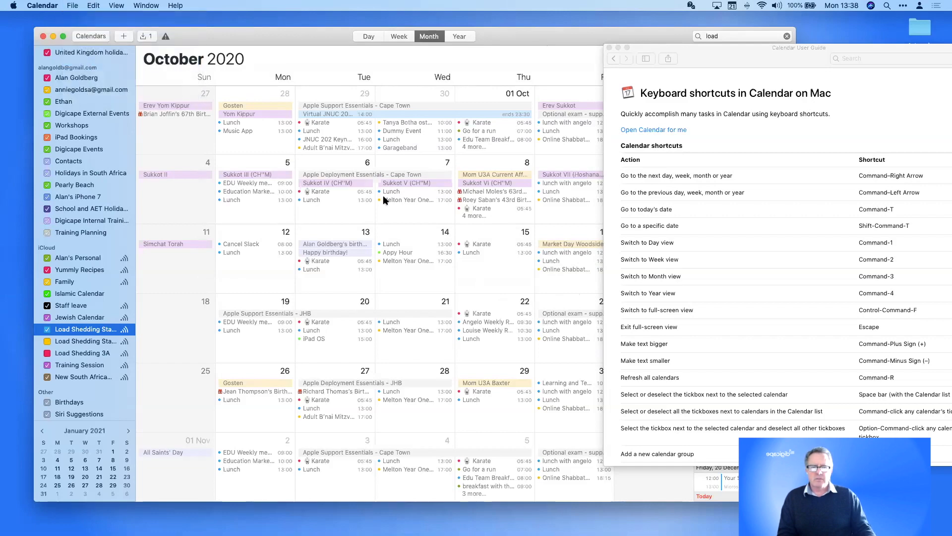
{"action": "left_click", "coordinate": [401, 131]}
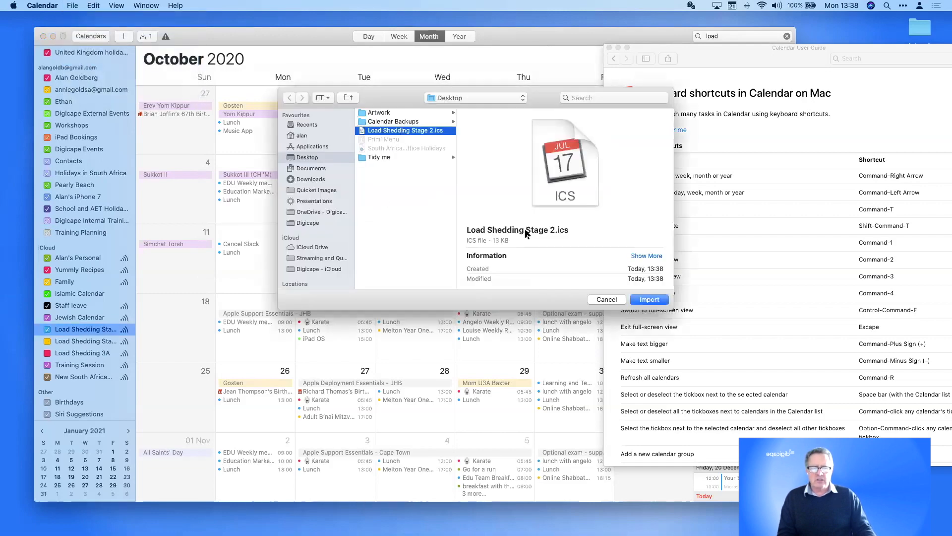
{"action": "left_click", "coordinate": [650, 299]}
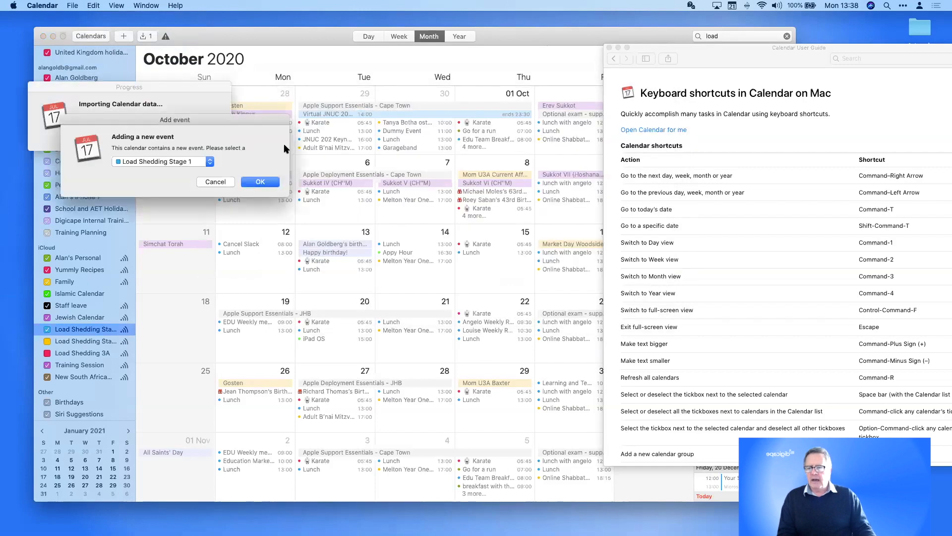
{"action": "left_click", "coordinate": [185, 165]}
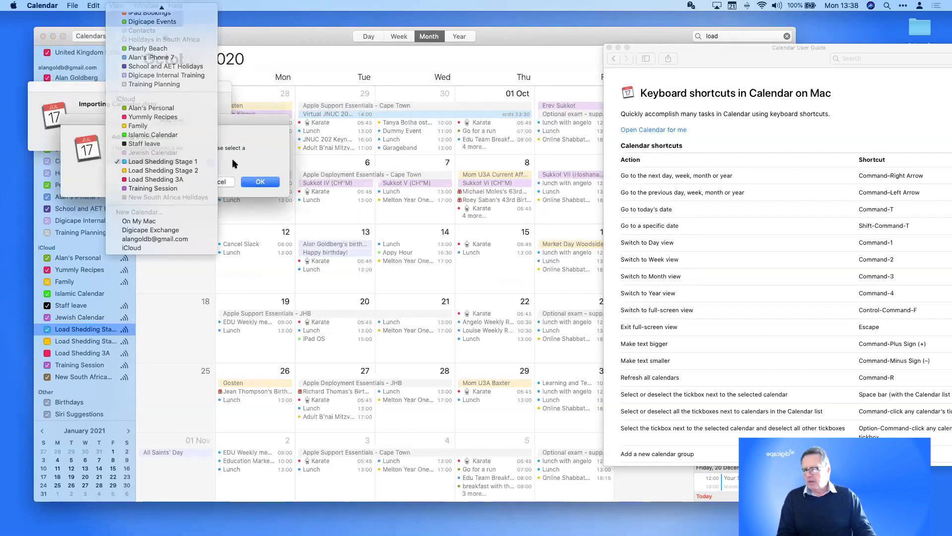
{"action": "left_click", "coordinate": [232, 160]}
{"action": "left_click", "coordinate": [222, 182]}
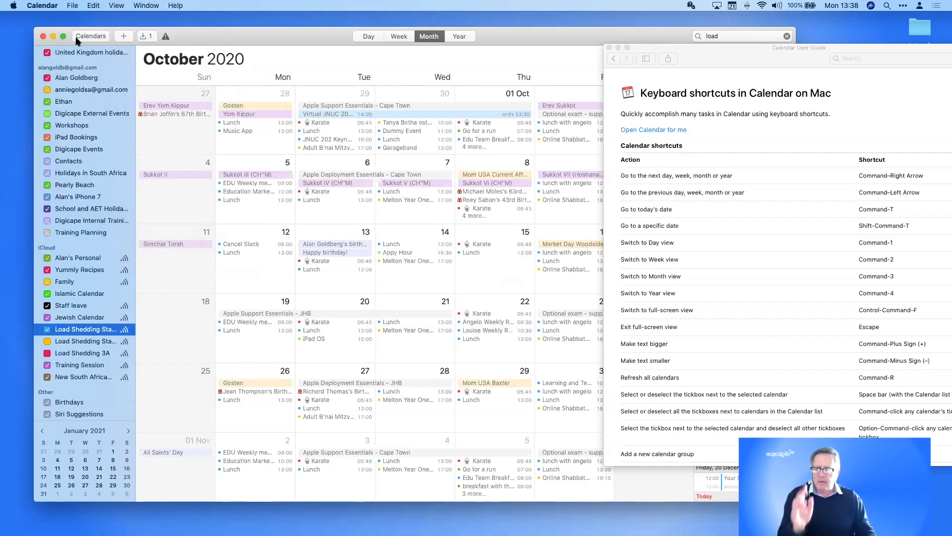
Save a Calendar Archive backup to the Desktop, then close the Calendar User Guide window
{"action": "left_click", "coordinate": [76, 4]}
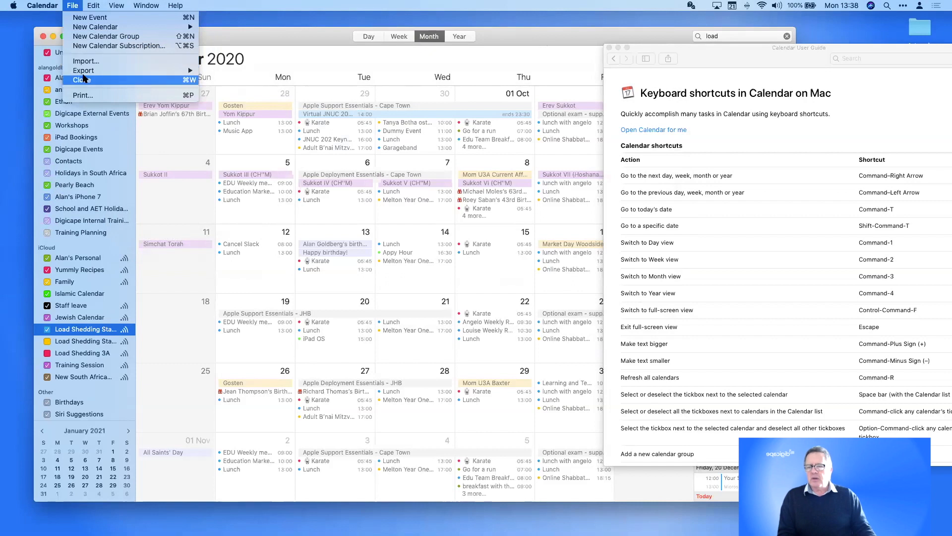
{"action": "mouse_move", "coordinate": [186, 73]}
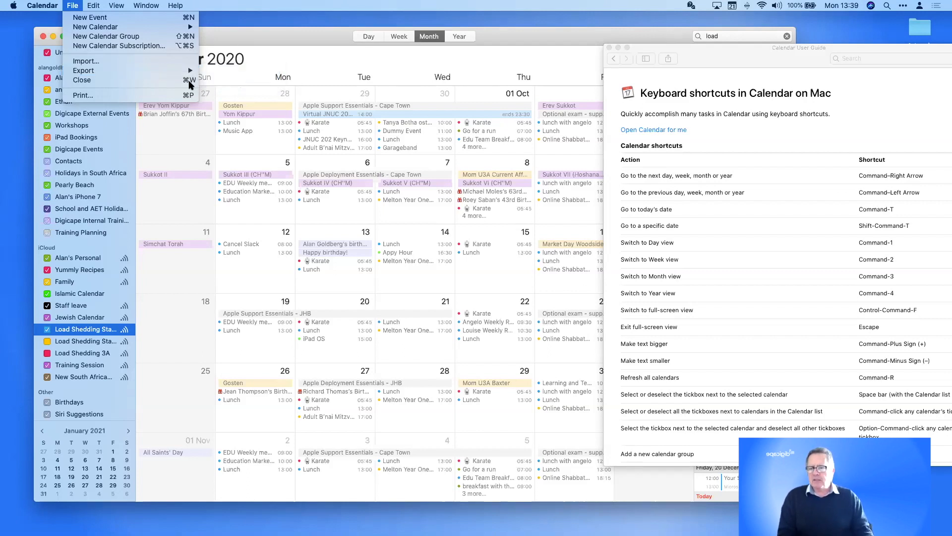
{"action": "left_click", "coordinate": [231, 80]}
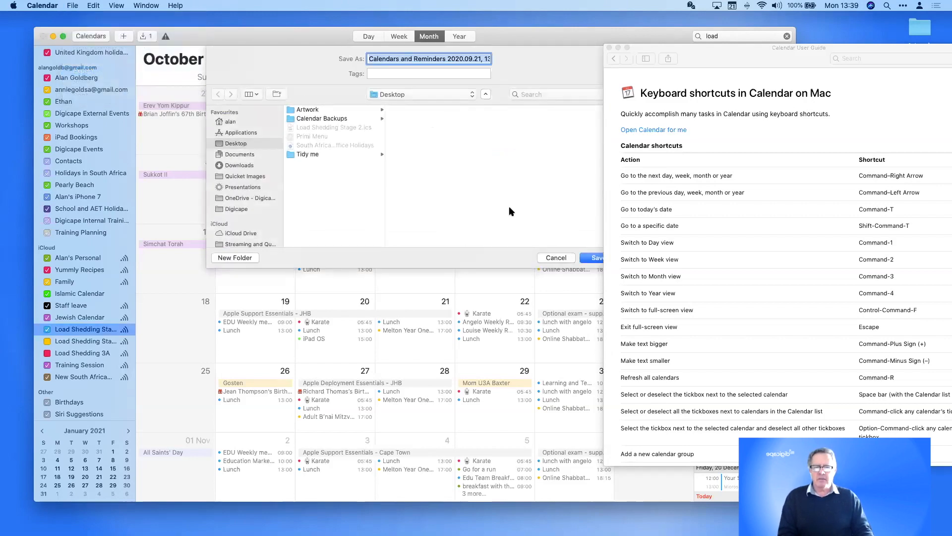
{"action": "left_click", "coordinate": [596, 257]}
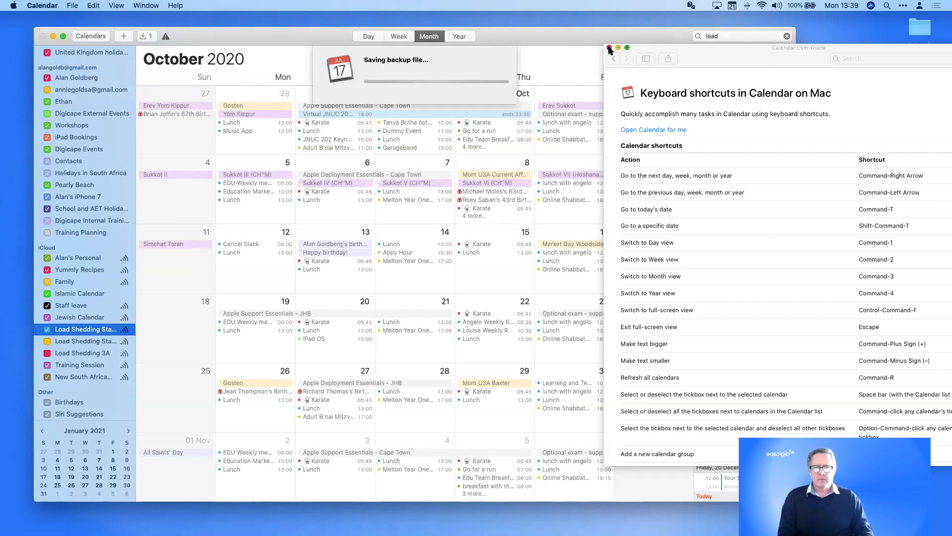
{"action": "left_click", "coordinate": [609, 48]}
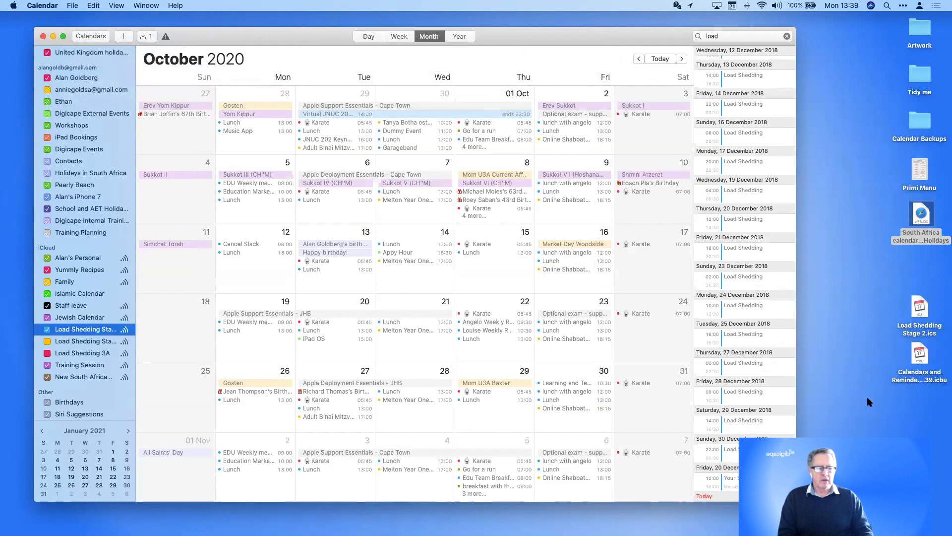
{"action": "left_click", "coordinate": [922, 310]}
Quick Look Load Shedding Stage 2.ics and the Calendars and Reminders backup, then reactivate Calendar
{"action": "key", "text": "space"}
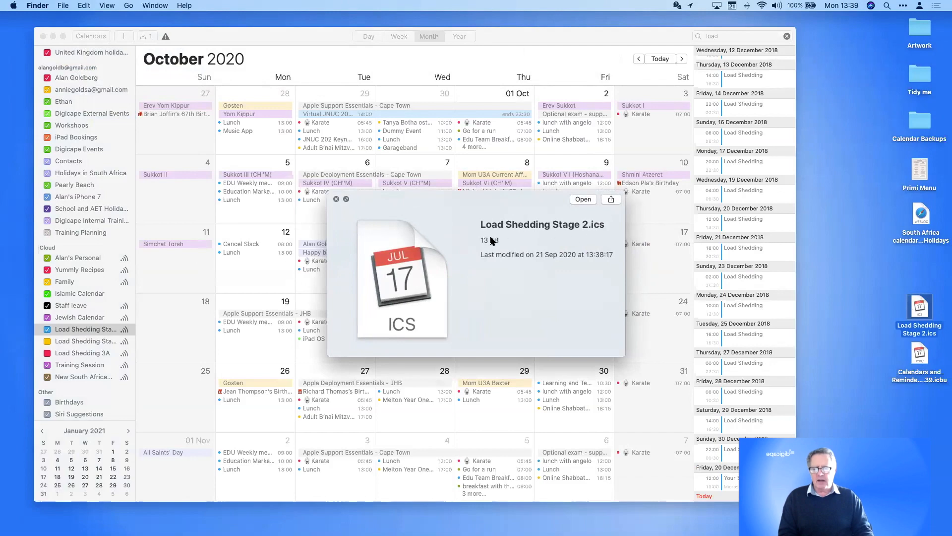
{"action": "key", "text": "space"}
{"action": "left_click", "coordinate": [920, 355]}
{"action": "key", "text": "space"}
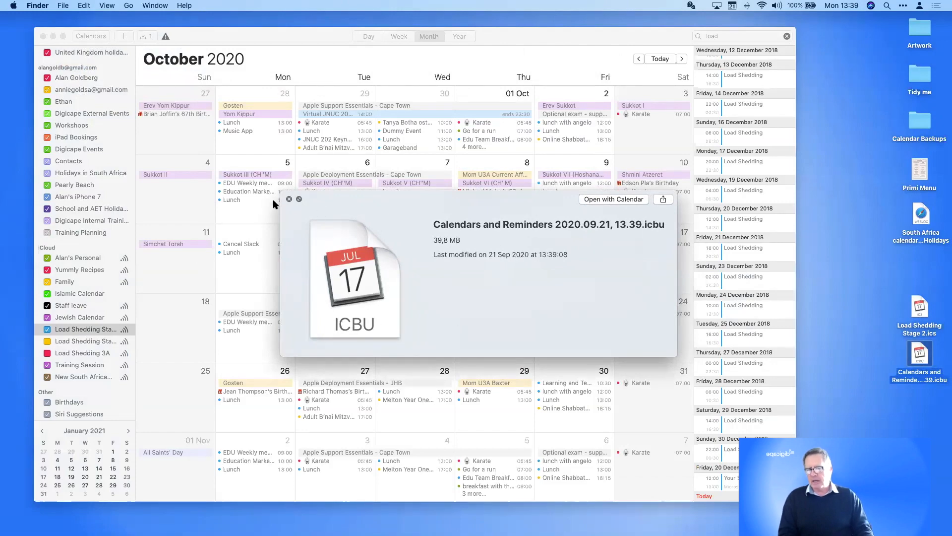
{"action": "left_click", "coordinate": [289, 199]}
{"action": "left_click", "coordinate": [920, 310]}
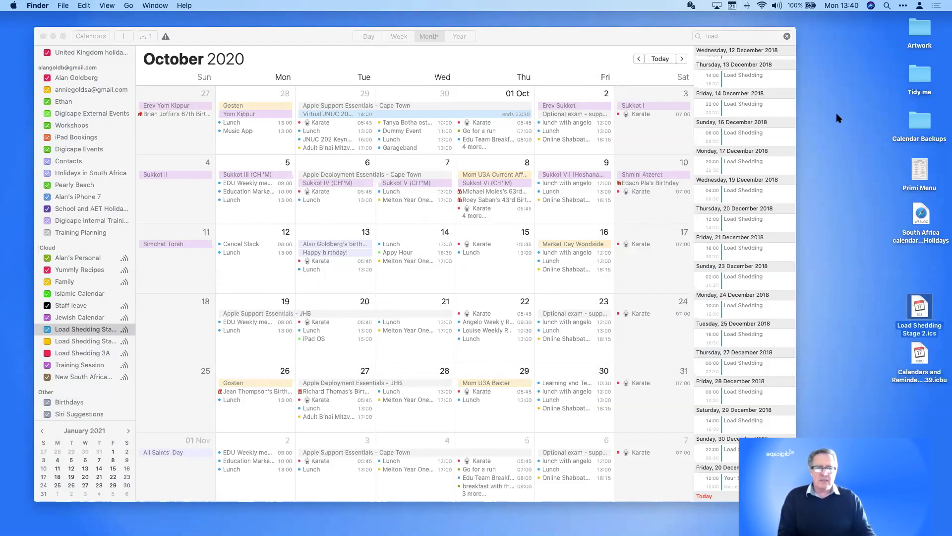
{"action": "left_click_drag", "start_coordinate": [568, 33], "coordinate": [627, 30]}
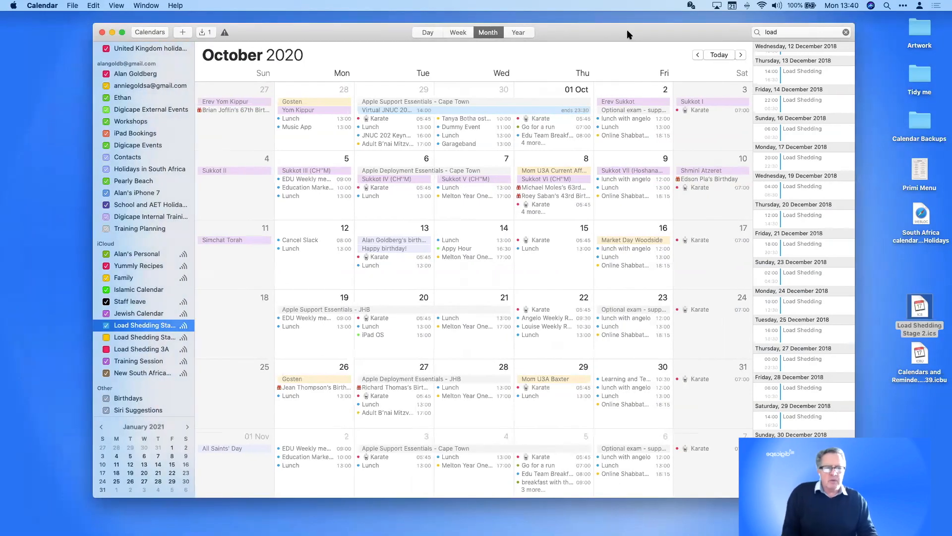